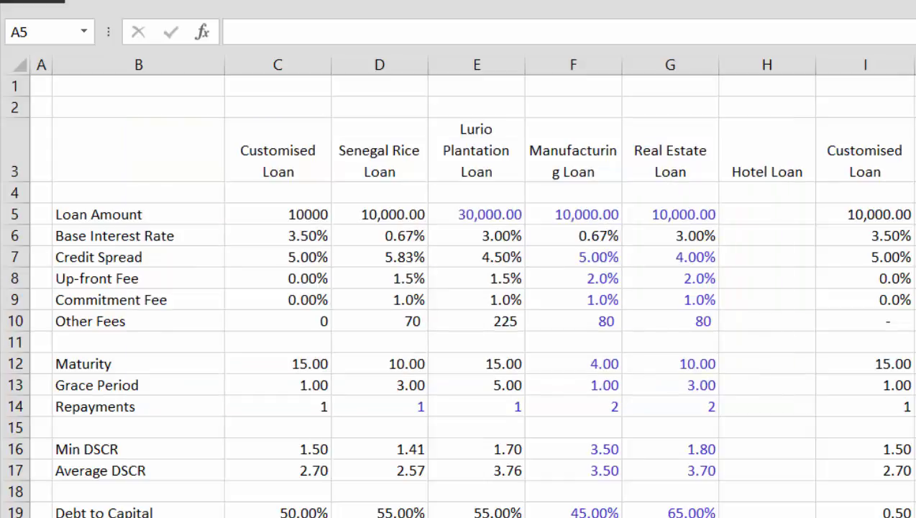
- Select cell A5, look over the IRR Analysis cash-flow sheet, then go to the RAROC input sheet
{"action": "left_click", "coordinate": [41, 214]}
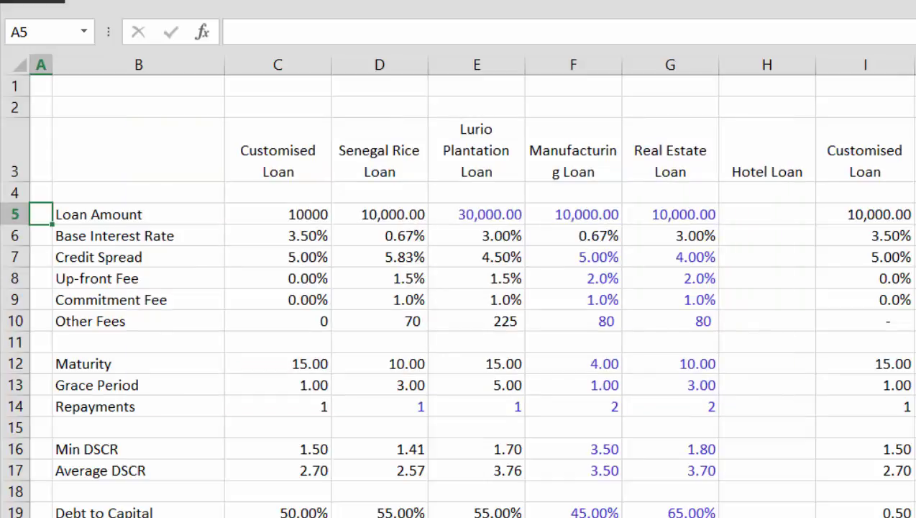
{"action": "key", "text": "ctrl+Page_Down"}
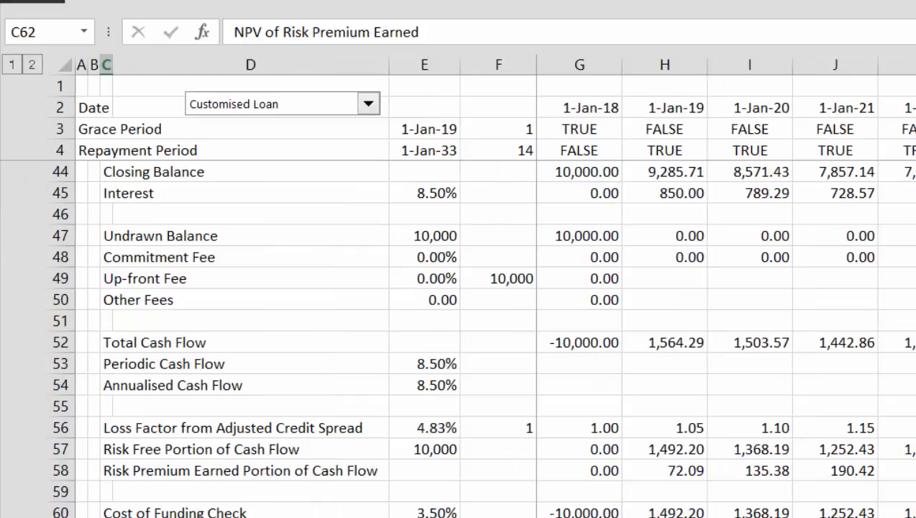
{"action": "key", "text": "Up"}
{"action": "key", "text": "Up"}
{"action": "key", "text": "Up"}
{"action": "key", "text": "Up"}
{"action": "key", "text": "Up"}
{"action": "key", "text": "Up"}
{"action": "key", "text": "Up"}
{"action": "key", "text": "Up"}
{"action": "key", "text": "Up"}
{"action": "key", "text": "Up"}
{"action": "key", "text": "Up"}
{"action": "key", "text": "Up"}
{"action": "key", "text": "Up"}
{"action": "key", "text": "Up"}
{"action": "key", "text": "Up"}
{"action": "key", "text": "Up"}
{"action": "key", "text": "Up"}
{"action": "key", "text": "Up"}
{"action": "key", "text": "Up"}
{"action": "key", "text": "Up"}
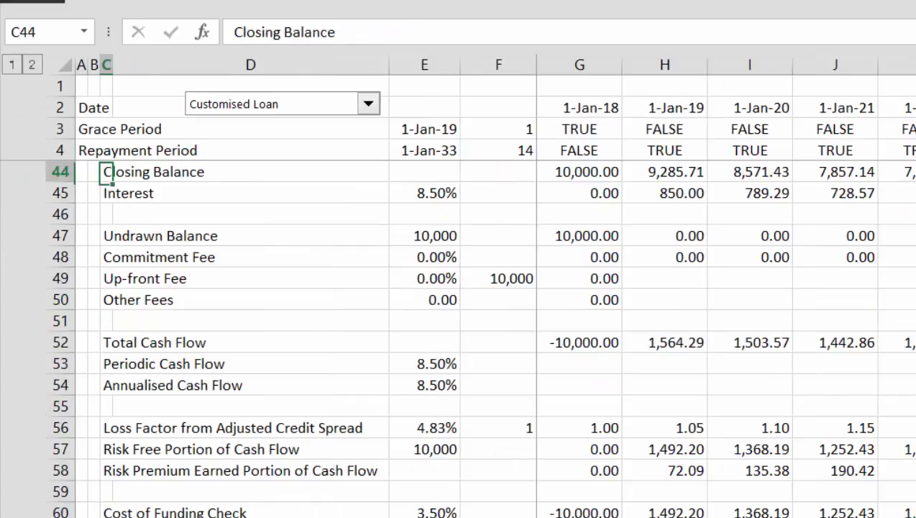
{"action": "key", "text": "Up"}
{"action": "key", "text": "Up"}
{"action": "key", "text": "Up"}
{"action": "key", "text": "Up"}
{"action": "key", "text": "Up"}
{"action": "key", "text": "Up"}
{"action": "key", "text": "Up"}
{"action": "key", "text": "Up"}
{"action": "key", "text": "Up"}
{"action": "key", "text": "Up"}
{"action": "key", "text": "Up"}
{"action": "key", "text": "Up"}
{"action": "key", "text": "Up"}
{"action": "key", "text": "Up"}
{"action": "key", "text": "Up"}
{"action": "key", "text": "Up"}
{"action": "key", "text": "Up"}
{"action": "key", "text": "Up"}
{"action": "key", "text": "Up"}
{"action": "key", "text": "Up"}
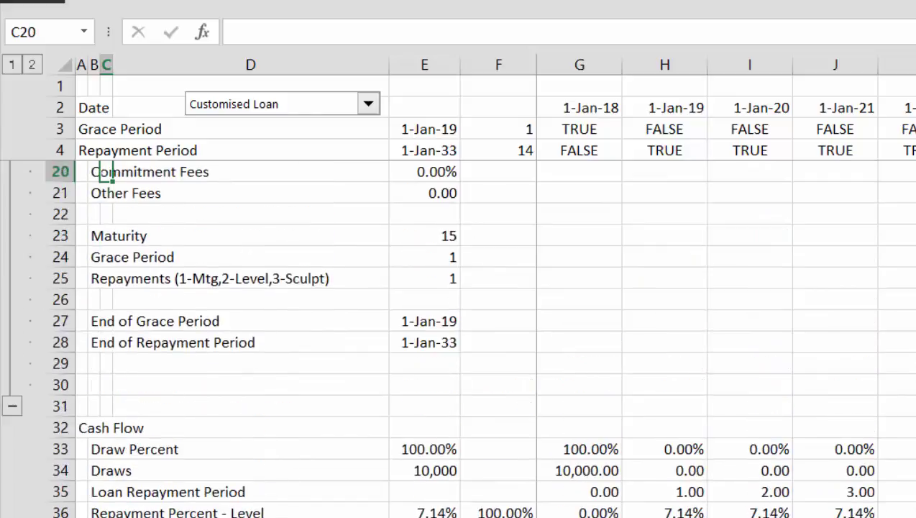
{"action": "key", "text": "Up"}
{"action": "key", "text": "Up"}
{"action": "key", "text": "Up"}
{"action": "key", "text": "Up"}
{"action": "key", "text": "Up"}
{"action": "key", "text": "Up"}
{"action": "key", "text": "Up"}
{"action": "key", "text": "Up"}
{"action": "key", "text": "Up"}
{"action": "key", "text": "Up"}
{"action": "key", "text": "Up"}
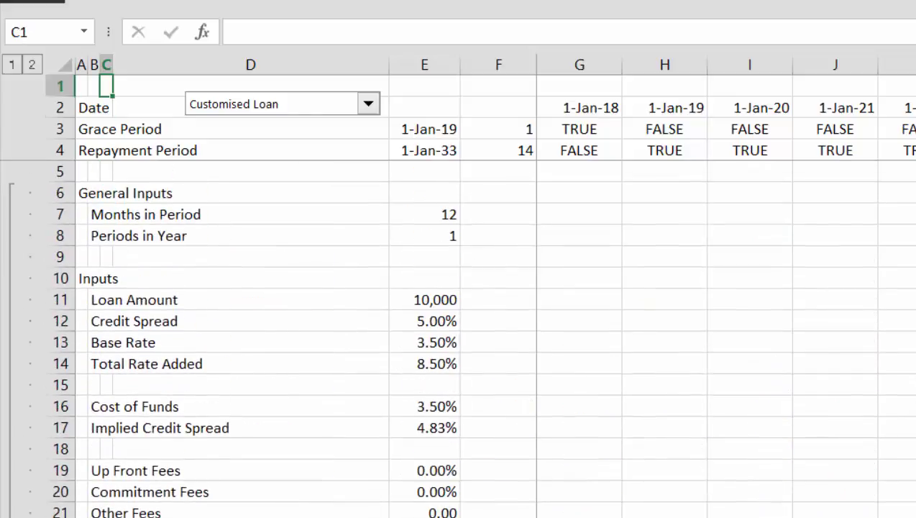
{"action": "key", "text": "ctrl+Page_Up"}
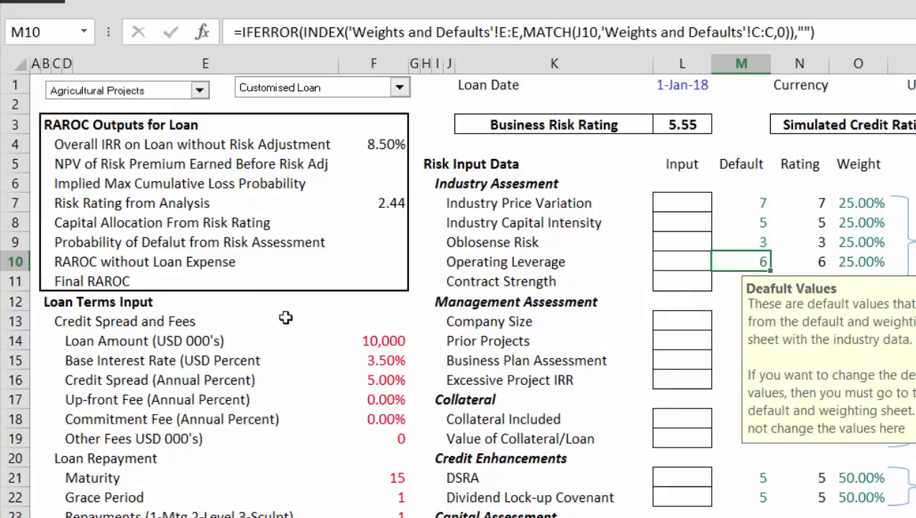
{"action": "left_click", "coordinate": [330, 317]}
{"action": "key", "text": "Up"}
{"action": "key", "text": "Up"}
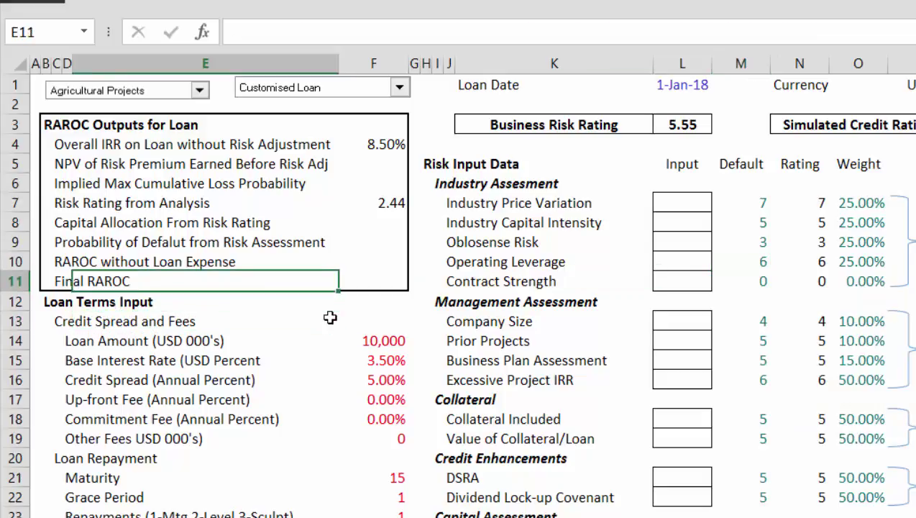
{"action": "key", "text": "Right"}
{"action": "key", "text": "Up"}
{"action": "key", "text": "Up"}
{"action": "key", "text": "Up"}
{"action": "key", "text": "Up"}
{"action": "key", "text": "Up"}
{"action": "key", "text": "Up"}
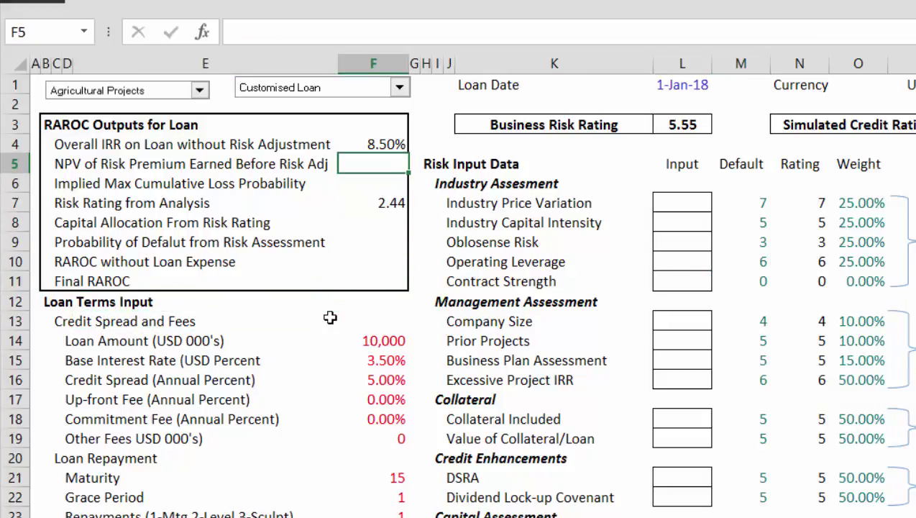
{"action": "key", "text": "Down"}
{"action": "key", "text": "Down"}
{"action": "key", "text": "Down"}
{"action": "key", "text": "Down"}
{"action": "key", "text": "Down"}
{"action": "key", "text": "Down"}
{"action": "key", "text": "Down"}
{"action": "key", "text": "Down"}
{"action": "key", "text": "Down"}
{"action": "key", "text": "Down"}
{"action": "key", "text": "Down"}
{"action": "key", "text": "Down"}
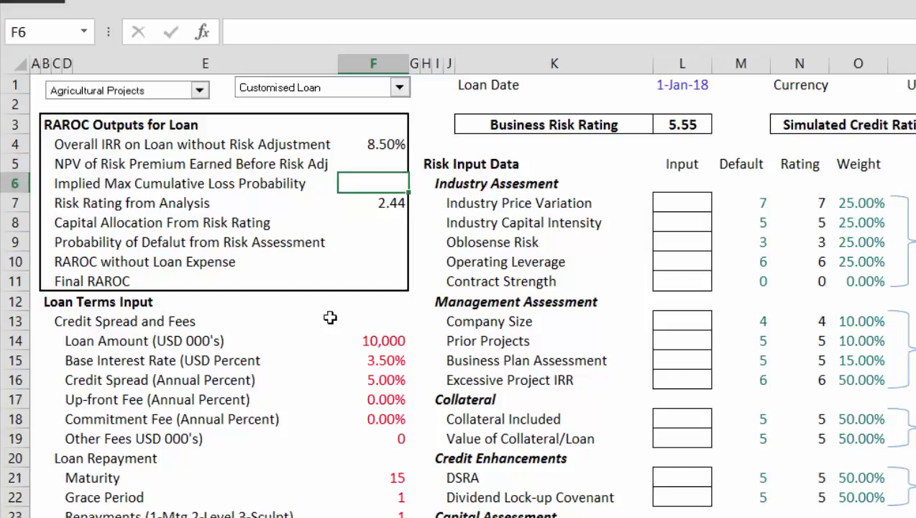
{"action": "key", "text": "Down"}
{"action": "key", "text": "Down"}
{"action": "key", "text": "Down"}
{"action": "key", "text": "Down"}
{"action": "key", "text": "Down"}
{"action": "key", "text": "Down"}
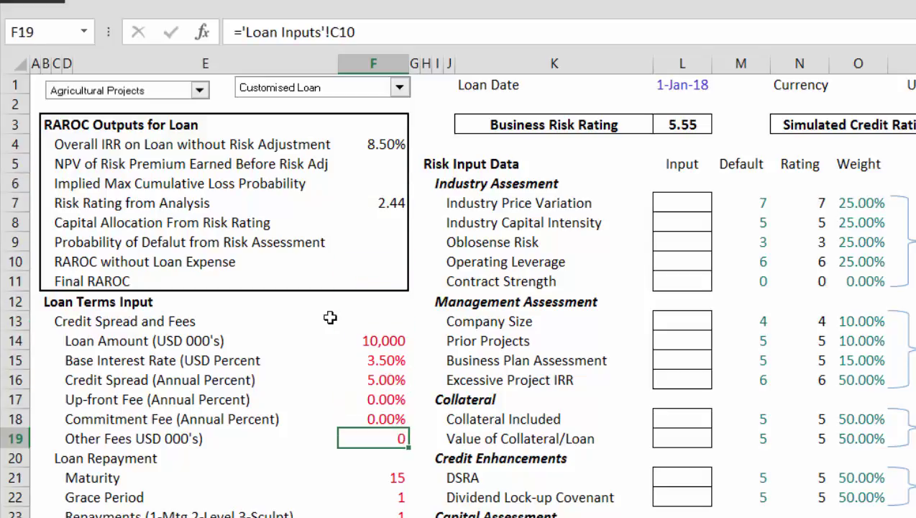
{"action": "key", "text": "Up"}
{"action": "key", "text": "Up"}
{"action": "key", "text": "Up"}
{"action": "key", "text": "Up"}
{"action": "key", "text": "Up"}
{"action": "key", "text": "Up"}
{"action": "key", "text": "Up"}
{"action": "key", "text": "Up"}
{"action": "key", "text": "Up"}
{"action": "key", "text": "Up"}
{"action": "key", "text": "Up"}
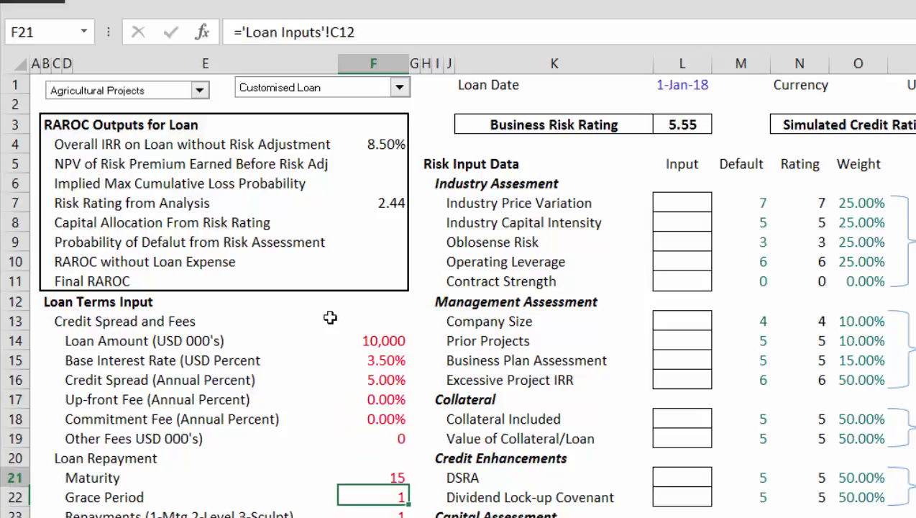
{"action": "key", "text": "Down"}
{"action": "key", "text": "Down"}
{"action": "key", "text": "Down"}
{"action": "key", "text": "Down"}
{"action": "key", "text": "Down"}
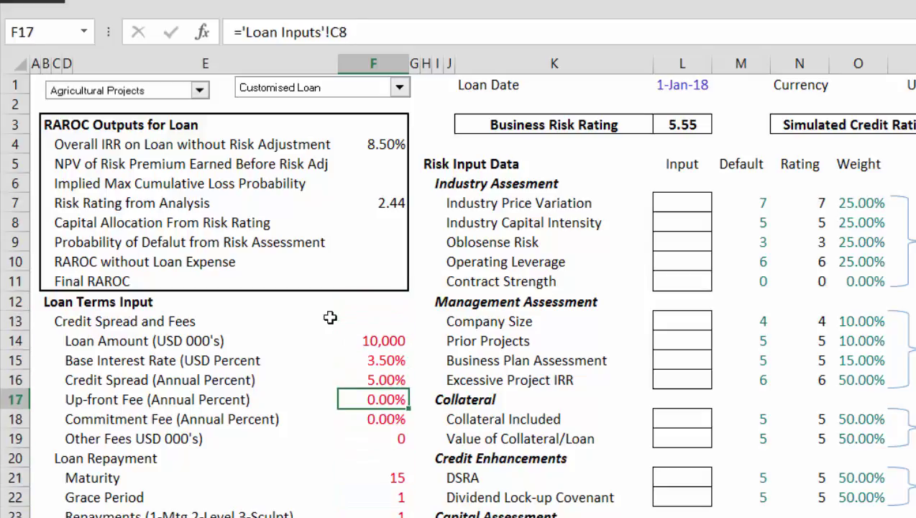
{"action": "key", "text": "Down"}
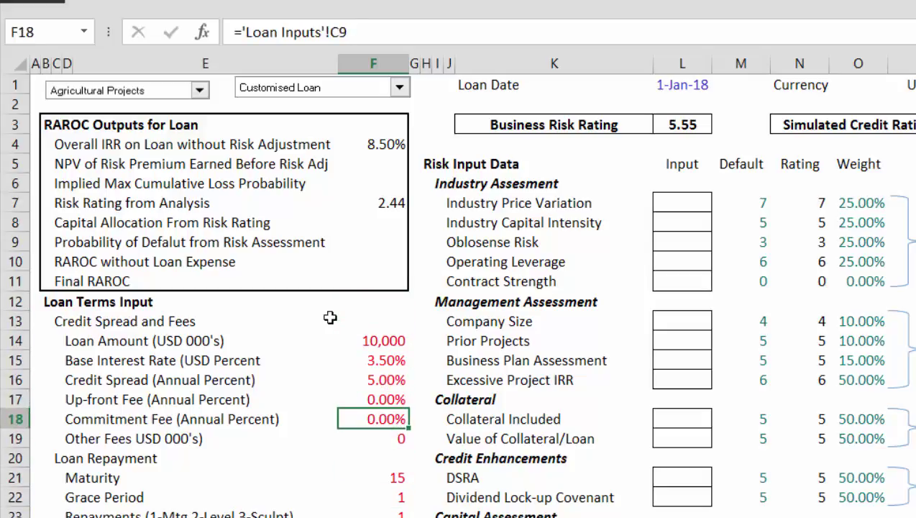
{"action": "key", "text": "Up"}
{"action": "key", "text": "Up"}
{"action": "key", "text": "Up"}
{"action": "key", "text": "Up"}
{"action": "key", "text": "Up"}
{"action": "key", "text": "Up"}
{"action": "key", "text": "Up"}
{"action": "key", "text": "Up"}
{"action": "key", "text": "Up"}
{"action": "key", "text": "Up"}
{"action": "key", "text": "Up"}
{"action": "key", "text": "Up"}
{"action": "key", "text": "Up"}
{"action": "key", "text": "Up"}
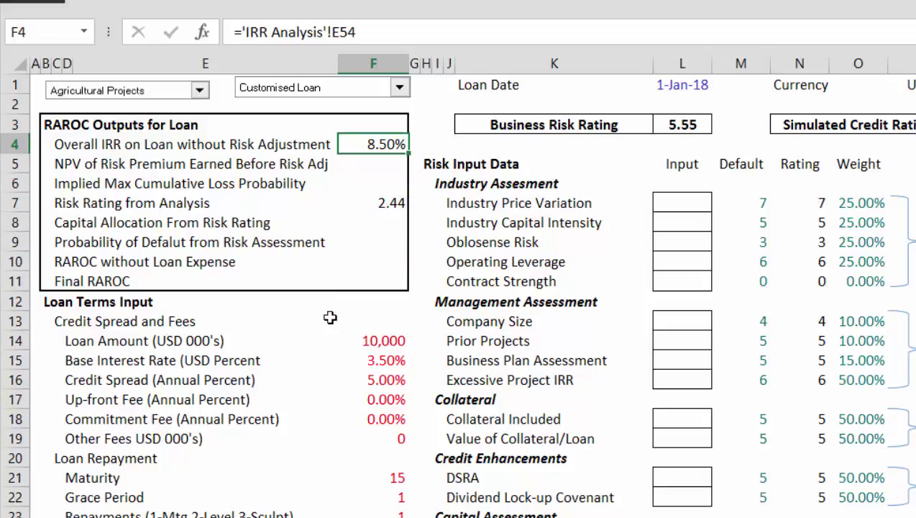
{"action": "key", "text": "Down"}
{"action": "key", "text": "Down"}
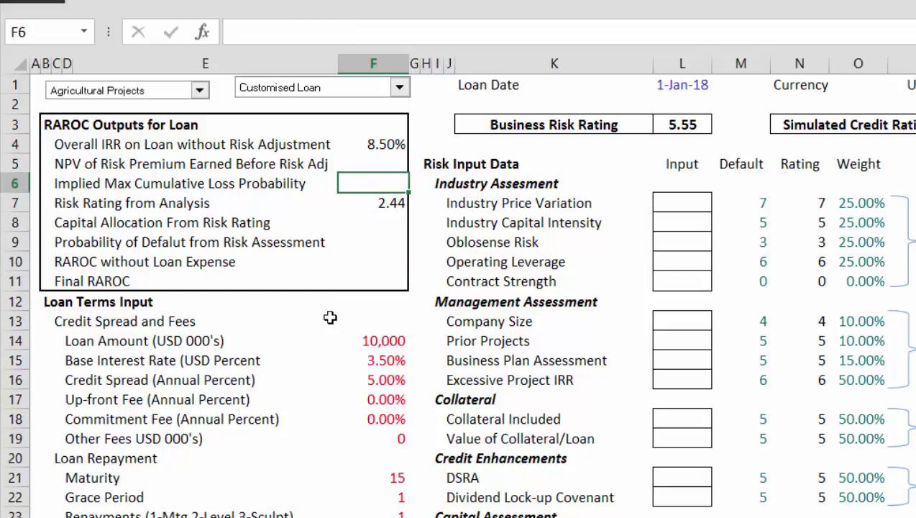
{"action": "key", "text": "Up"}
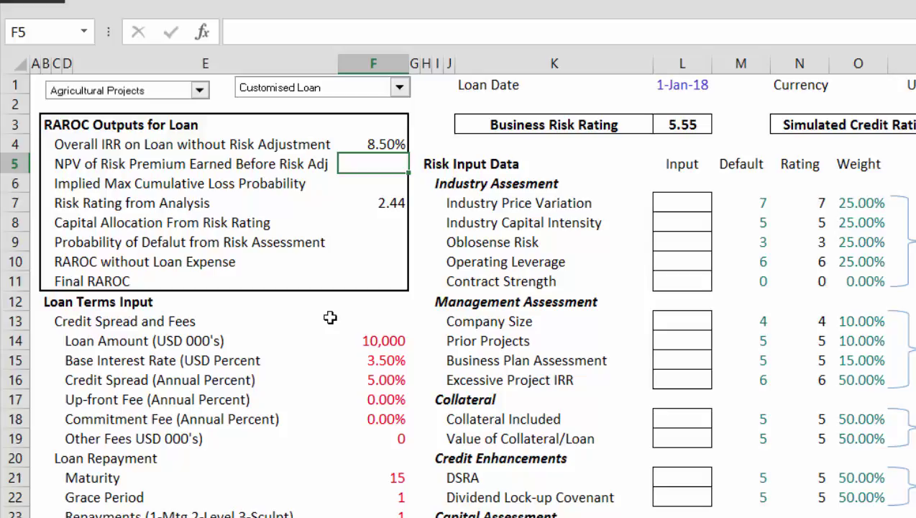
{"action": "key", "text": "Up"}
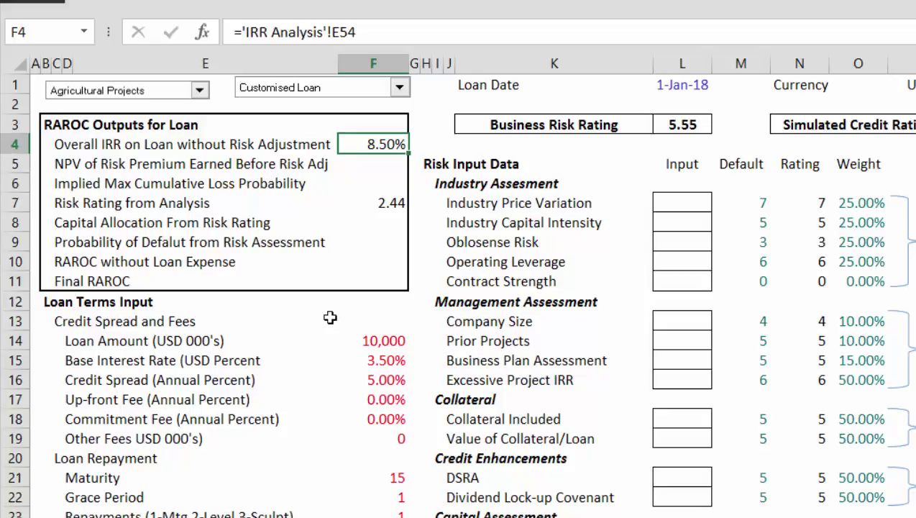
{"action": "key", "text": "Down"}
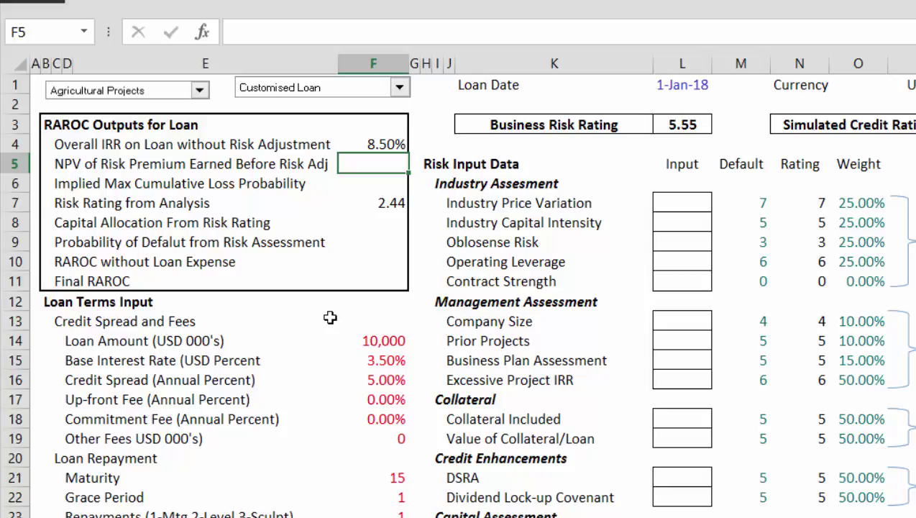
{"action": "key", "text": "Left"}
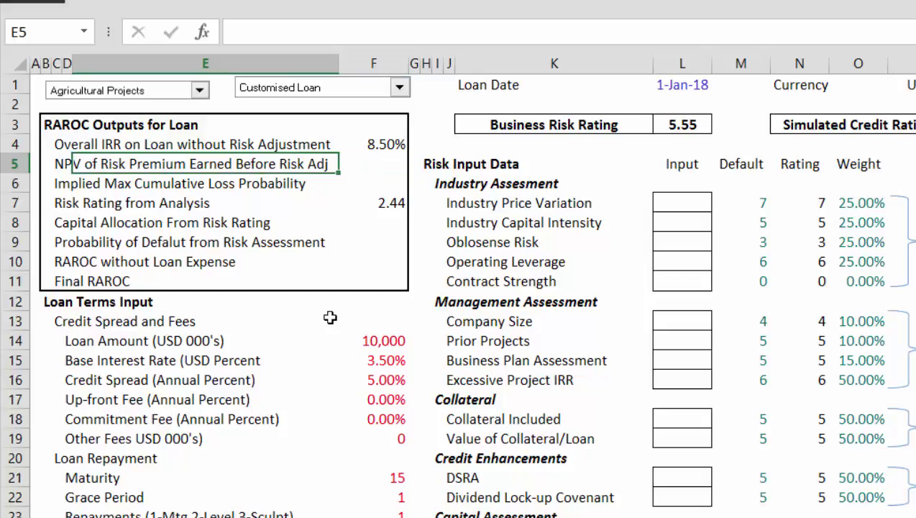
{"action": "key", "text": "Right"}
{"action": "key", "text": "Left"}
{"action": "key", "text": "Left"}
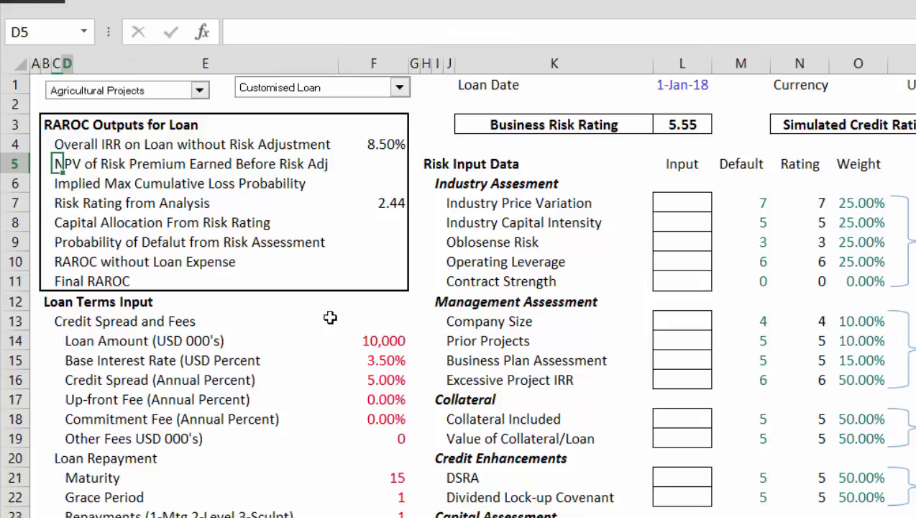
{"action": "key", "text": "Right"}
{"action": "key", "text": "Right"}
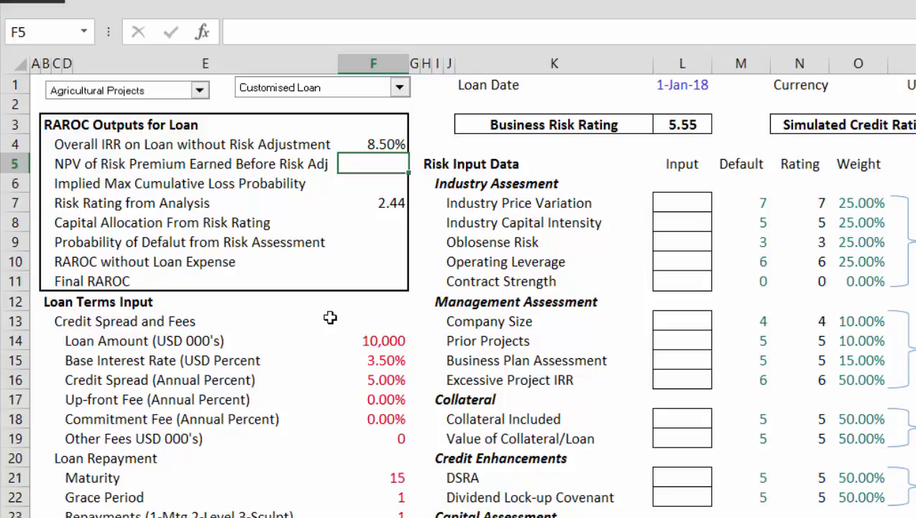
{"action": "key", "text": "Down"}
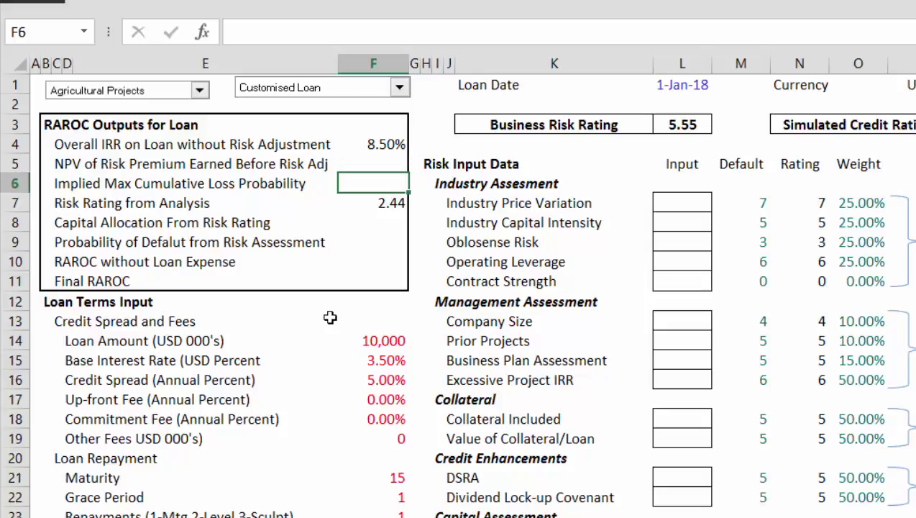
{"action": "key", "text": "Up"}
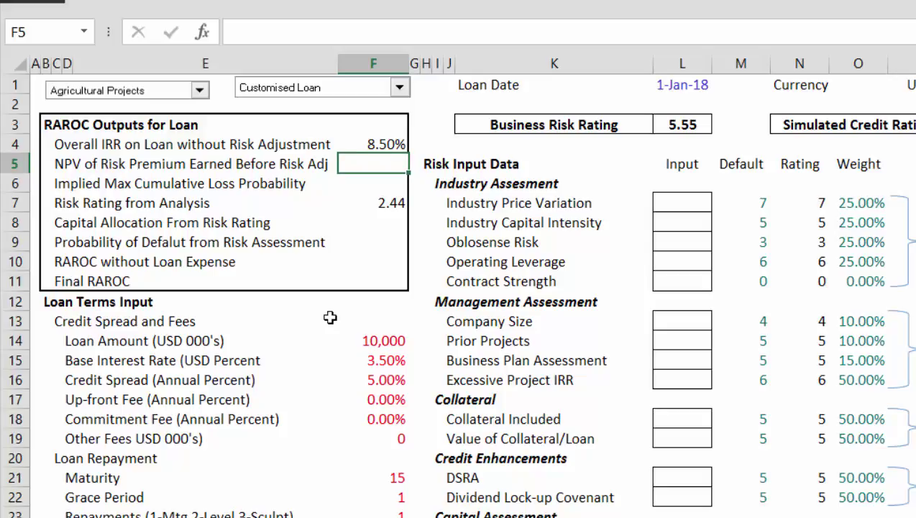
{"action": "key", "text": "Down"}
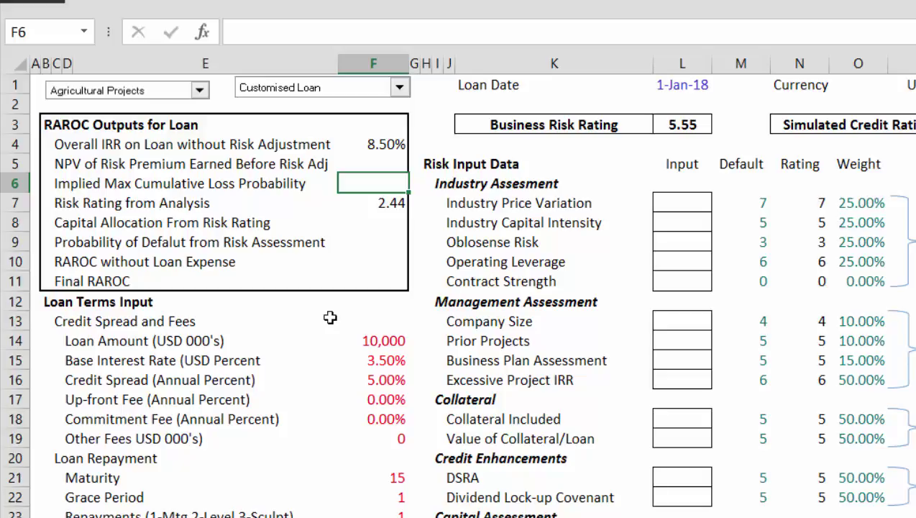
{"action": "key", "text": "Up"}
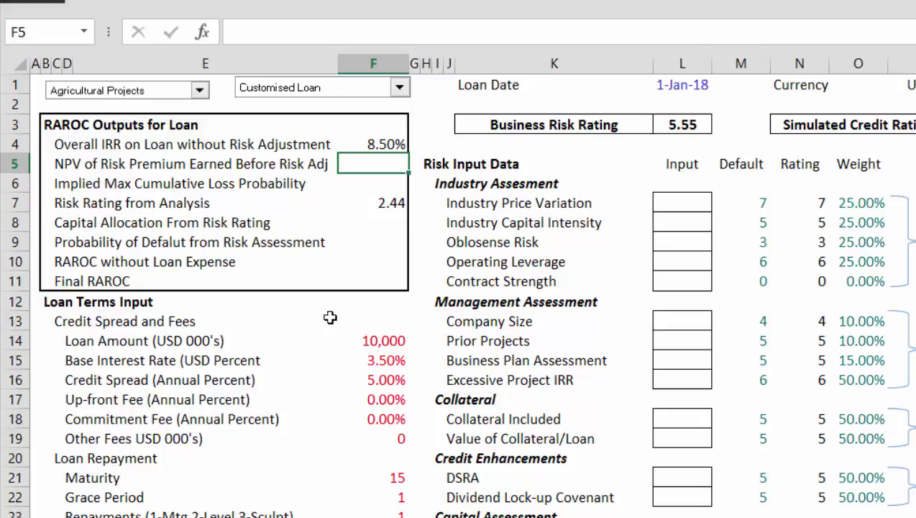
{"action": "key", "text": "Down"}
{"action": "key", "text": "Up"}
{"action": "key", "text": "Down"}
{"action": "key", "text": "Down"}
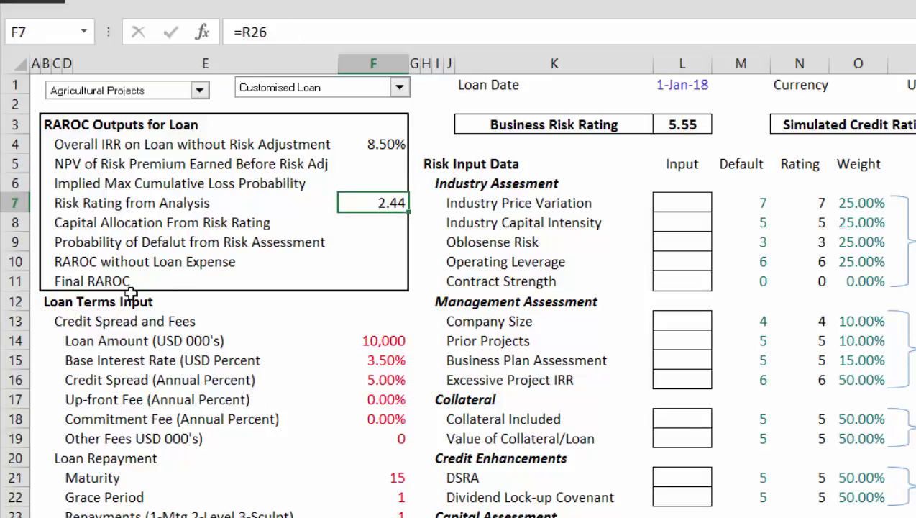
- Check the Final RAROC, capital allocation and NPV outputs, then move to the Loan Inputs sheet
{"action": "left_click", "coordinate": [383, 281]}
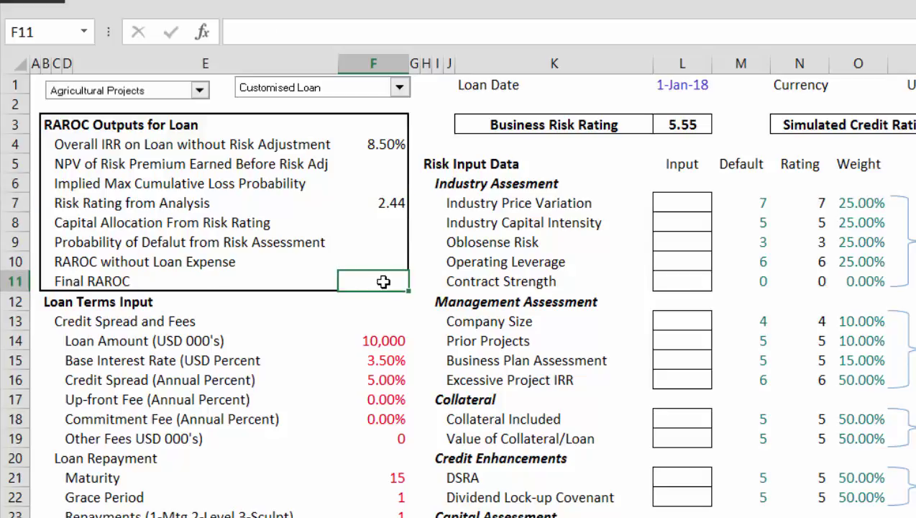
{"action": "key", "text": "Up"}
{"action": "key", "text": "Up"}
{"action": "key", "text": "Up"}
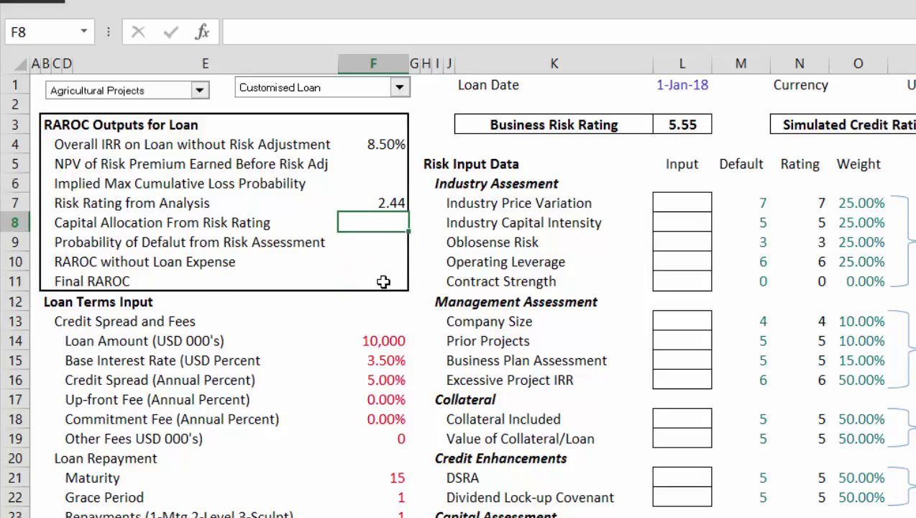
{"action": "key", "text": "Up"}
{"action": "key", "text": "Up"}
{"action": "key", "text": "Up"}
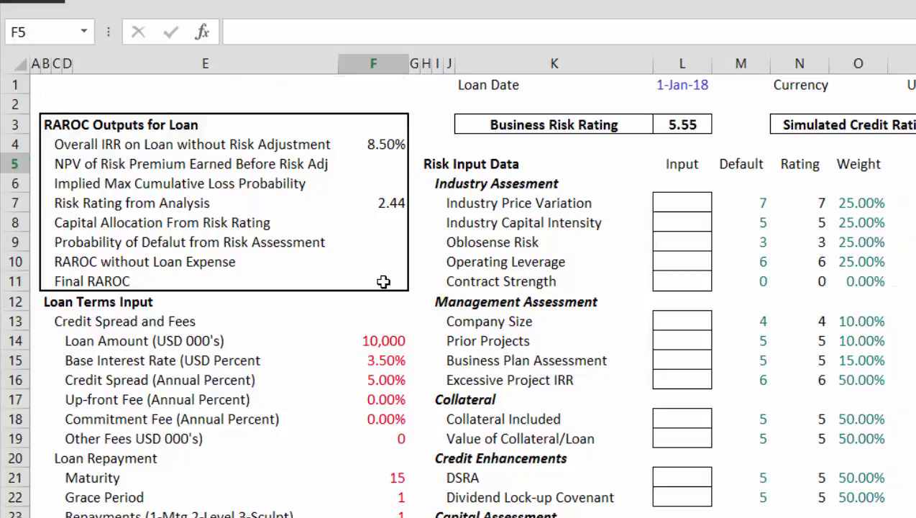
{"action": "key", "text": "ctrl+Page_Down"}
{"action": "key", "text": "ctrl+Page_Down"}
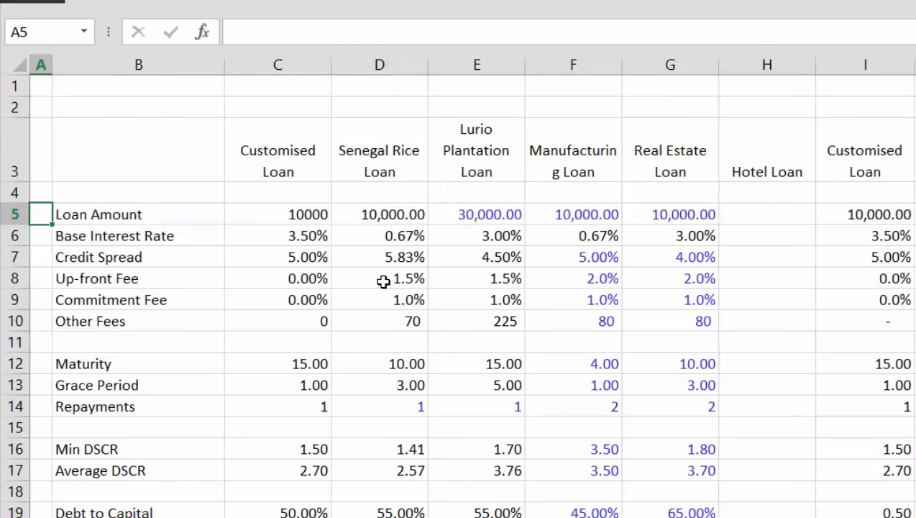
{"action": "key", "text": "Right"}
{"action": "key", "text": "Right"}
{"action": "key", "text": "Right"}
{"action": "key", "text": "Right"}
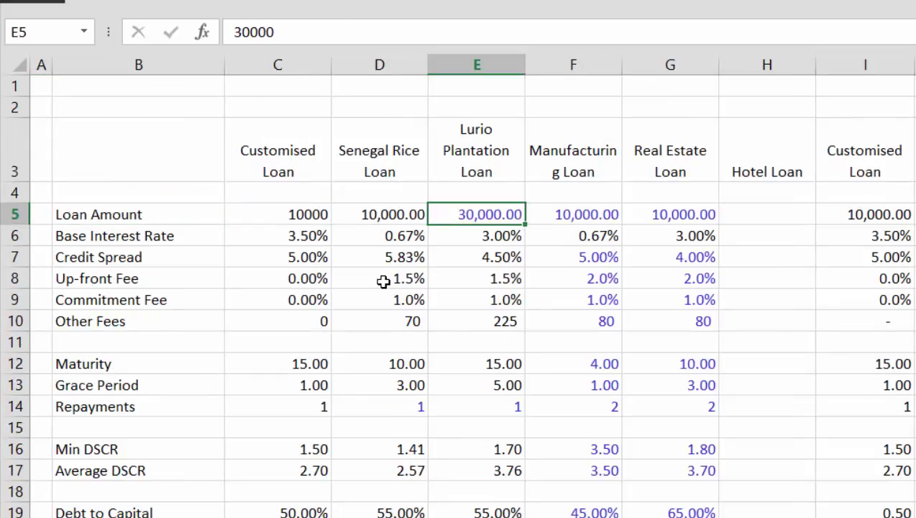
{"action": "key", "text": "ctrl+Page_Up"}
{"action": "key", "text": "ctrl+Page_Up"}
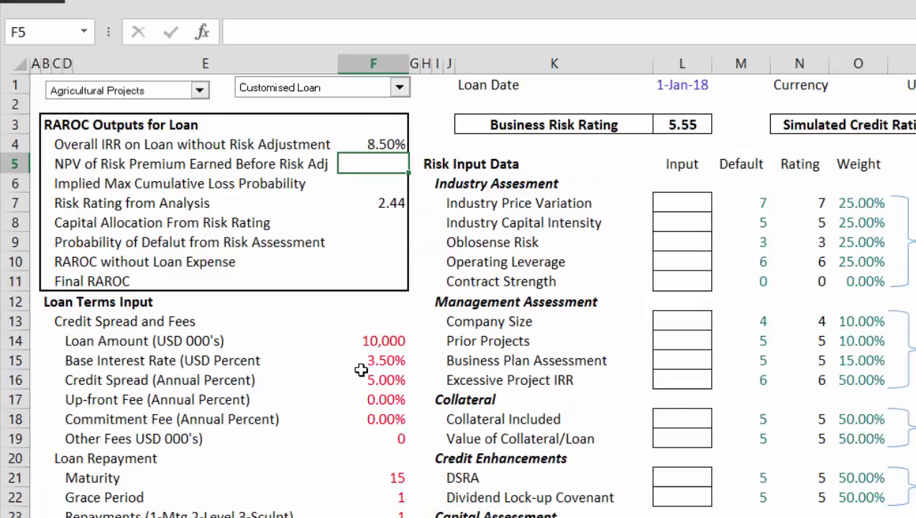
{"action": "left_click", "coordinate": [386, 342]}
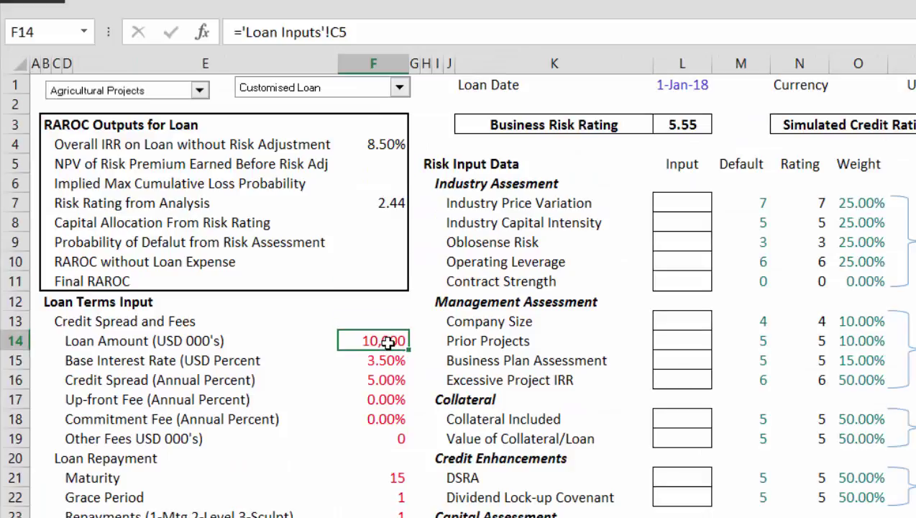
{"action": "key", "text": "ctrl+bracketright"}
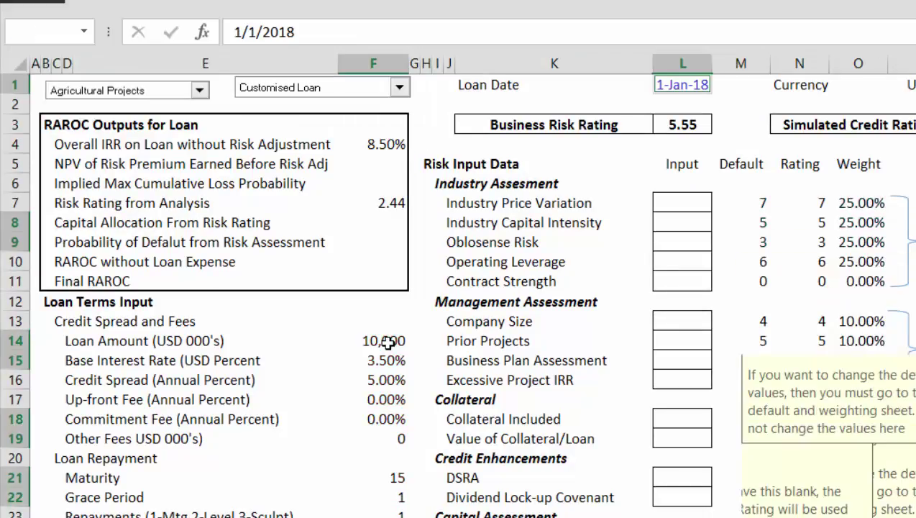
{"action": "left_click", "coordinate": [386, 342]}
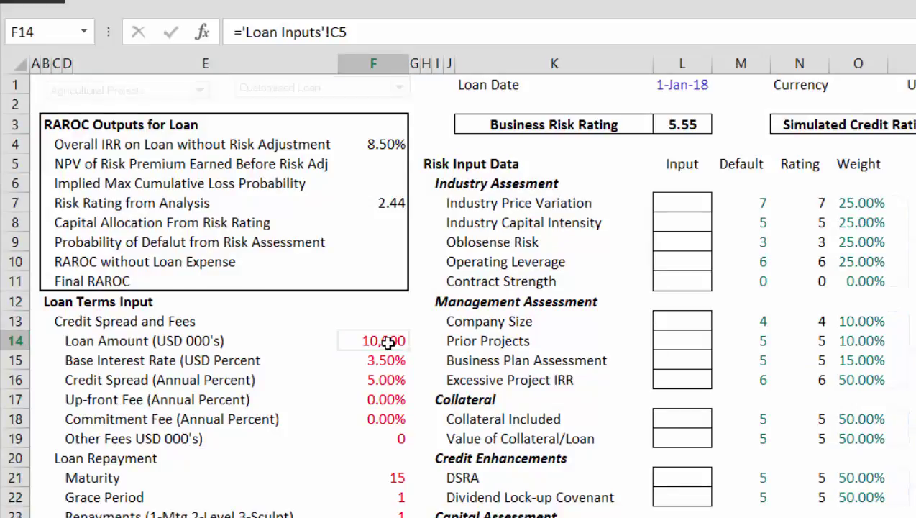
{"action": "key", "text": "ctrl+Page_Up"}
{"action": "key", "text": "ctrl+Page_Up"}
{"action": "key", "text": "Left"}
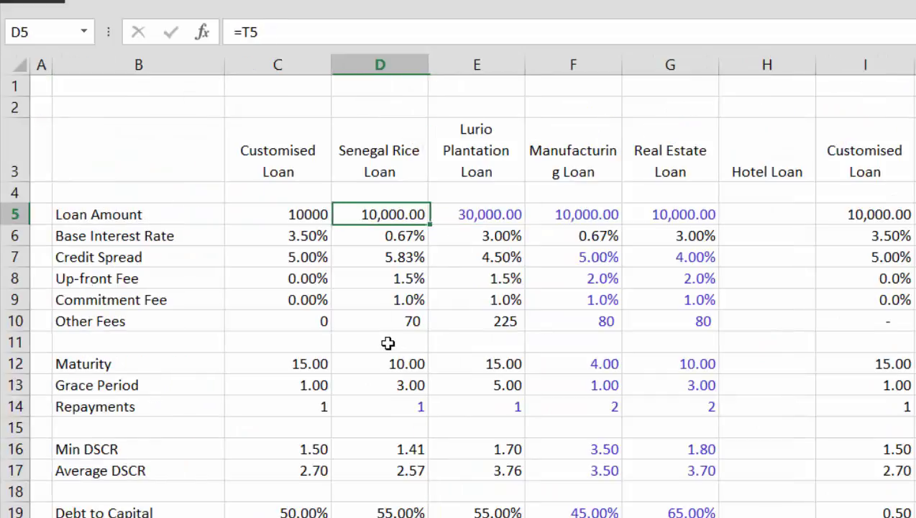
{"action": "key", "text": "Left"}
{"action": "key", "text": "Left"}
{"action": "key", "text": "Right"}
{"action": "key", "text": "Right"}
{"action": "key", "text": "Right"}
{"action": "key", "text": "Right"}
{"action": "key", "text": "Right"}
{"action": "key", "text": "Right"}
{"action": "key", "text": "Right"}
{"action": "key", "text": "Right"}
{"action": "key", "text": "Right"}
{"action": "key", "text": "Right"}
{"action": "key", "text": "Right"}
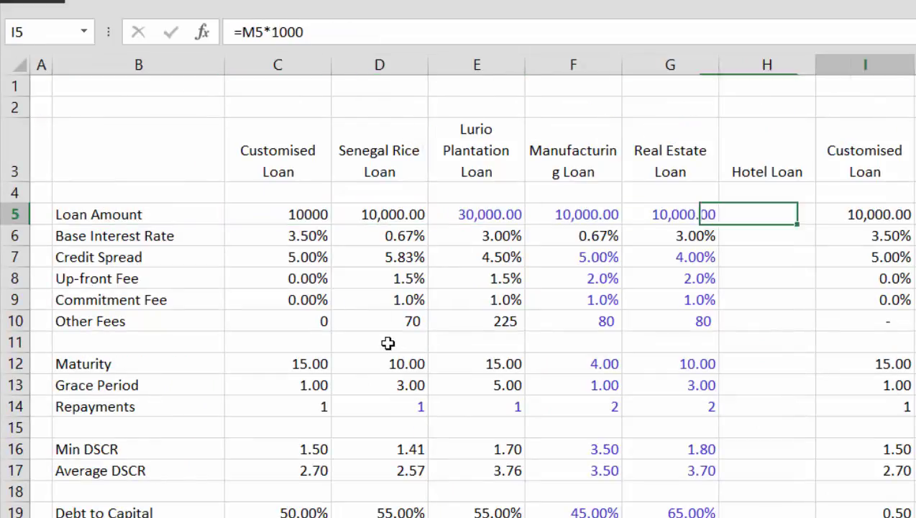
{"action": "key", "text": "Left"}
{"action": "key", "text": "Left"}
{"action": "key", "text": "Left"}
{"action": "key", "text": "Left"}
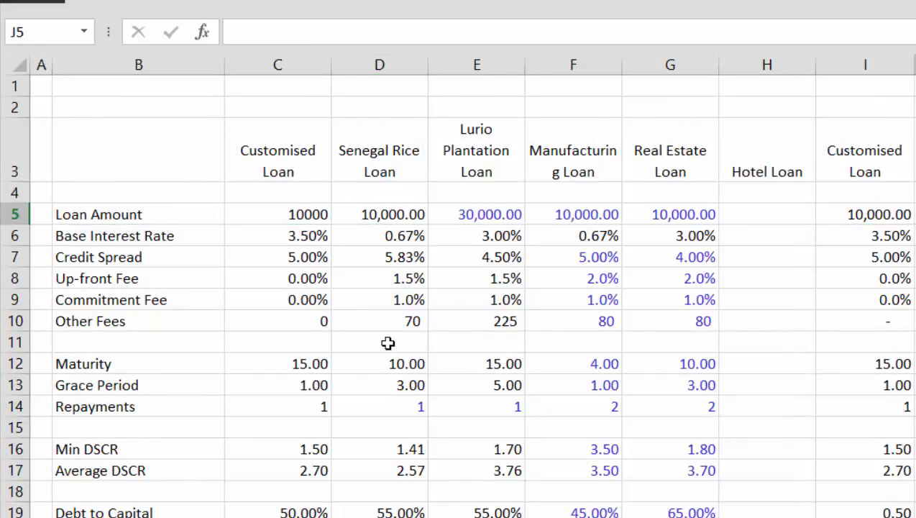
{"action": "key", "text": "Up"}
{"action": "key", "text": "Up"}
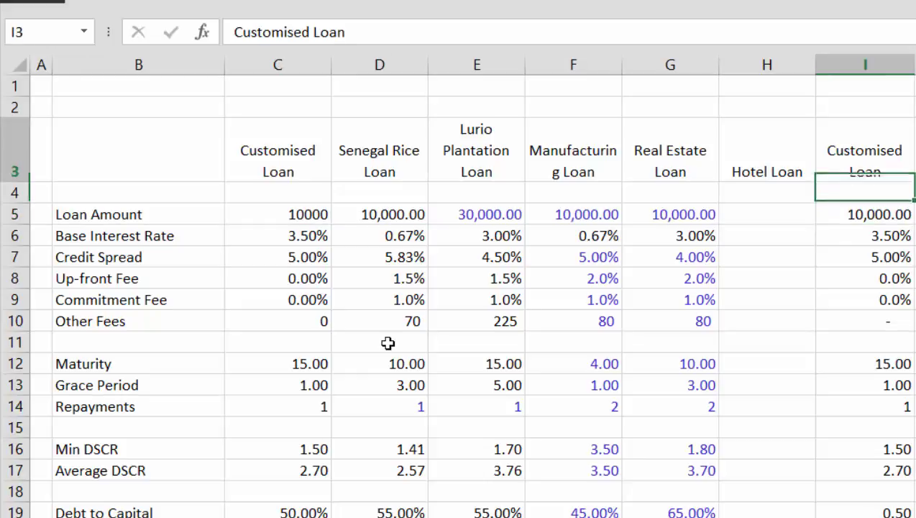
{"action": "key", "text": "Up"}
{"action": "key", "text": "Down"}
{"action": "key", "text": "Down"}
{"action": "key", "text": "Down"}
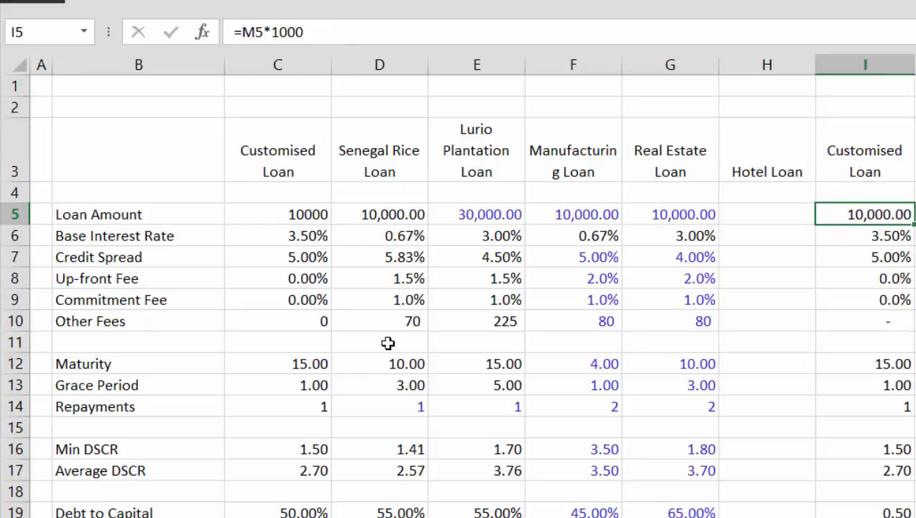
{"action": "key", "text": "Up"}
{"action": "key", "text": "Up"}
{"action": "key", "text": "Up"}
{"action": "key", "text": "Up"}
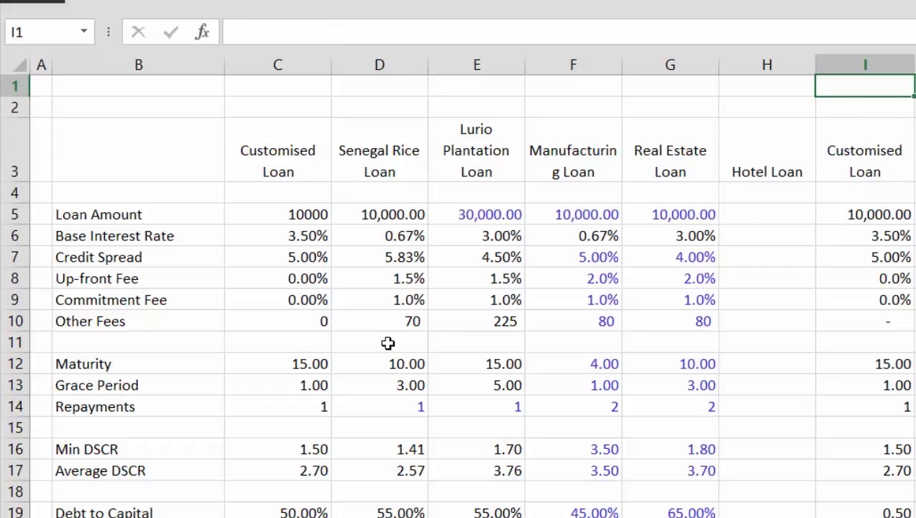
- Copy the loan drop-down from the schedule sheet and paste it at B1 of Loan Inputs
{"action": "key", "text": "ctrl+Page_Down"}
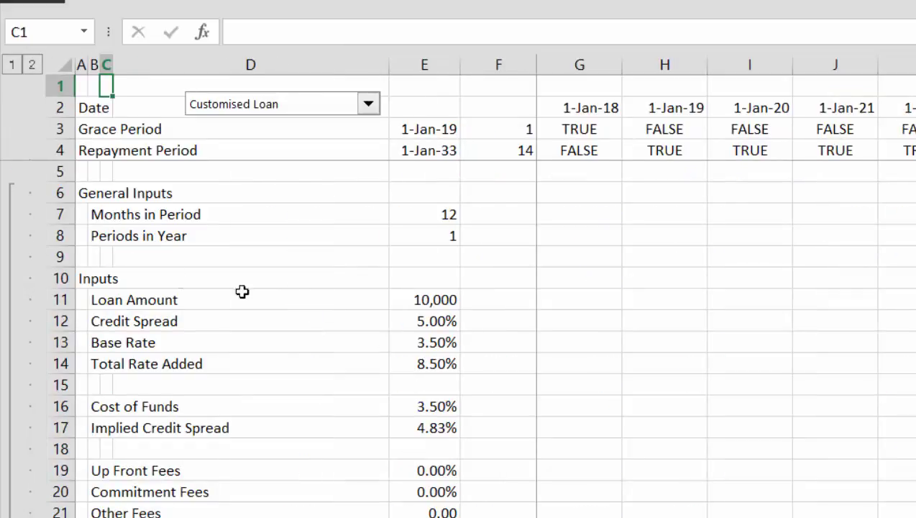
{"action": "right_click", "coordinate": [238, 115]}
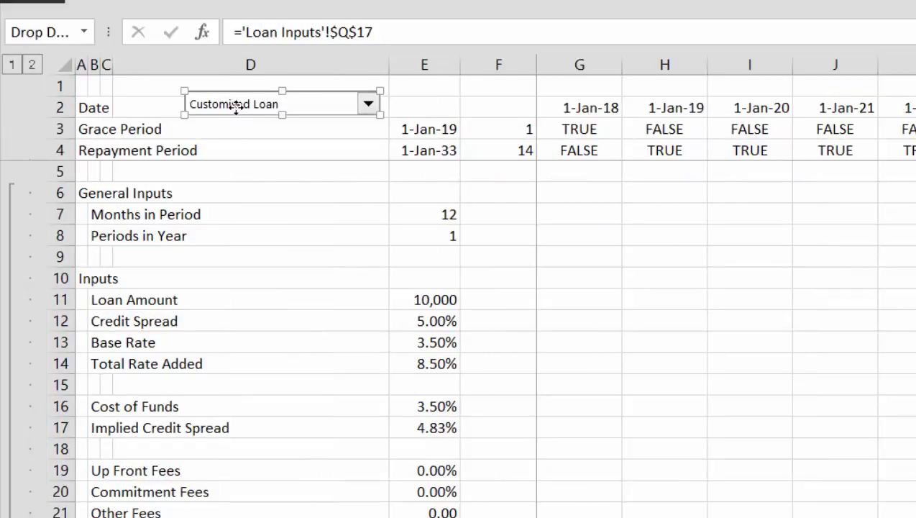
{"action": "left_click", "coordinate": [260, 165]}
{"action": "key", "text": "ctrl+Page_Up"}
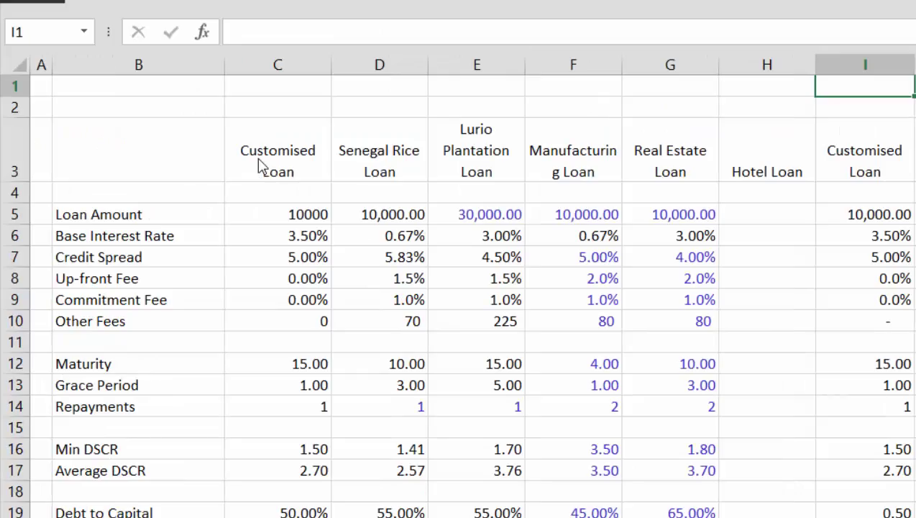
{"action": "left_click", "coordinate": [157, 83]}
{"action": "key", "text": "ctrl+v"}
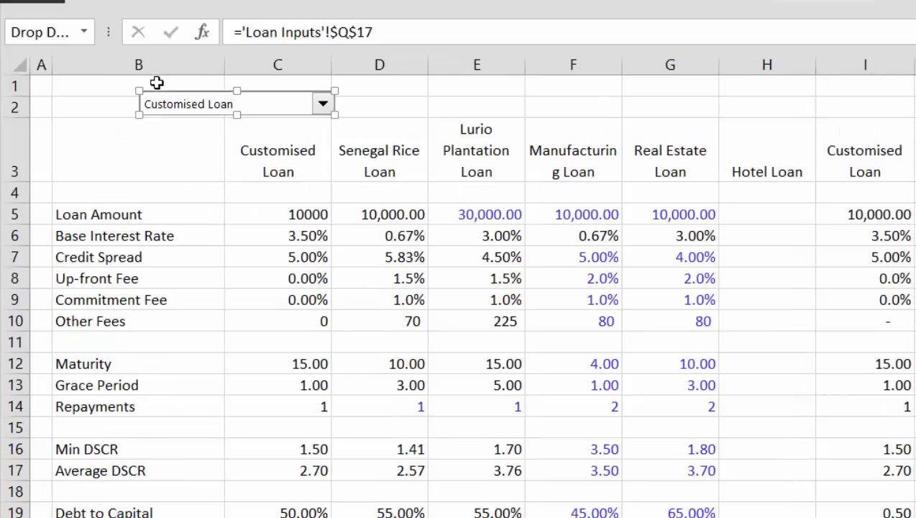
{"action": "left_click", "coordinate": [395, 87]}
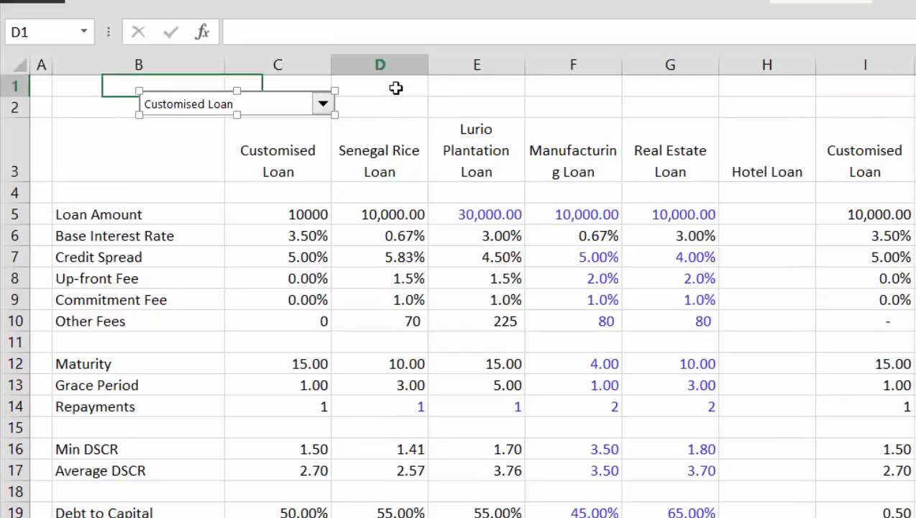
- Test the pasted drop-down with Senegal Rice Loan, then set it back to Customised Loan
{"action": "left_click", "coordinate": [323, 105]}
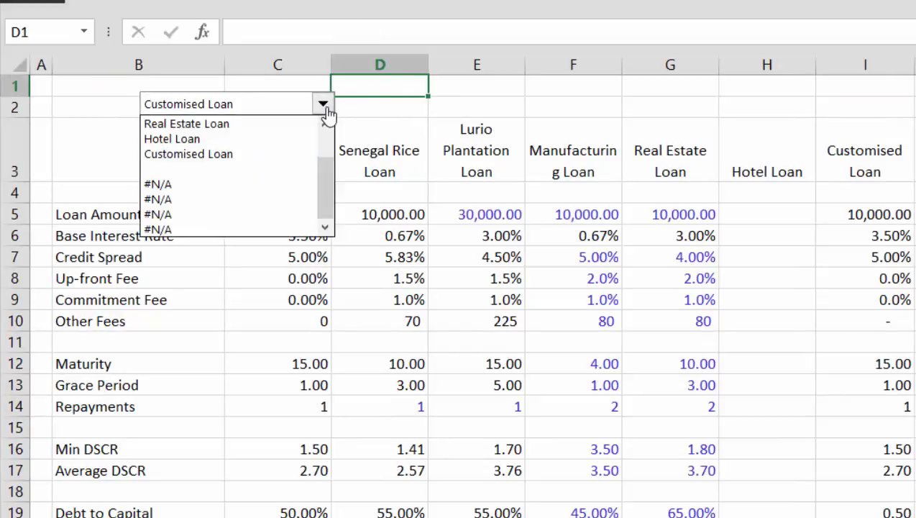
{"action": "scroll", "coordinate": [325, 108], "scroll_direction": "up", "scroll_amount": 1}
{"action": "key", "text": "Return"}
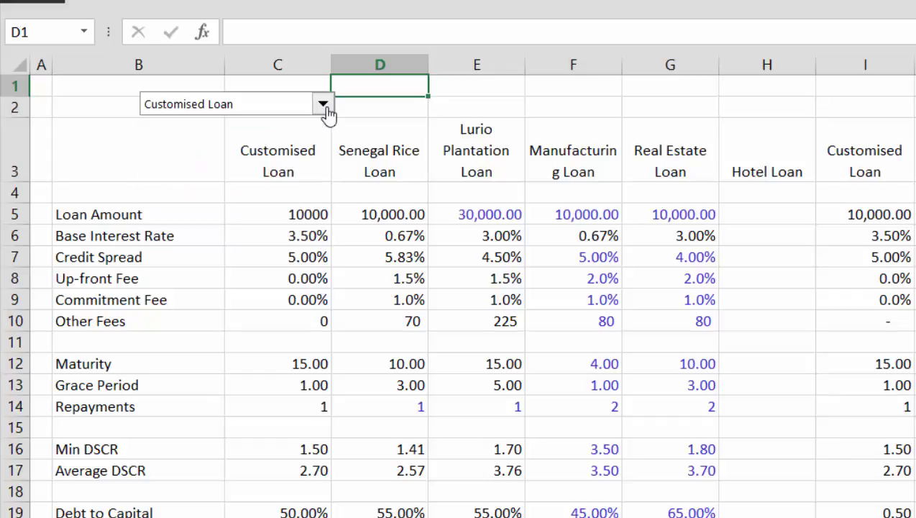
{"action": "left_click", "coordinate": [323, 105]}
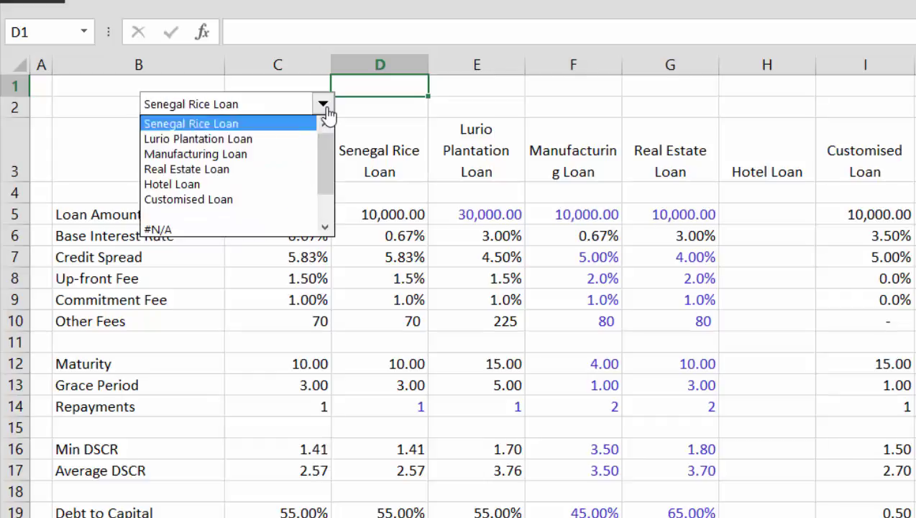
{"action": "key", "text": "Down"}
{"action": "key", "text": "Down"}
{"action": "key", "text": "Down"}
{"action": "key", "text": "Down"}
{"action": "key", "text": "Down"}
{"action": "key", "text": "Return"}
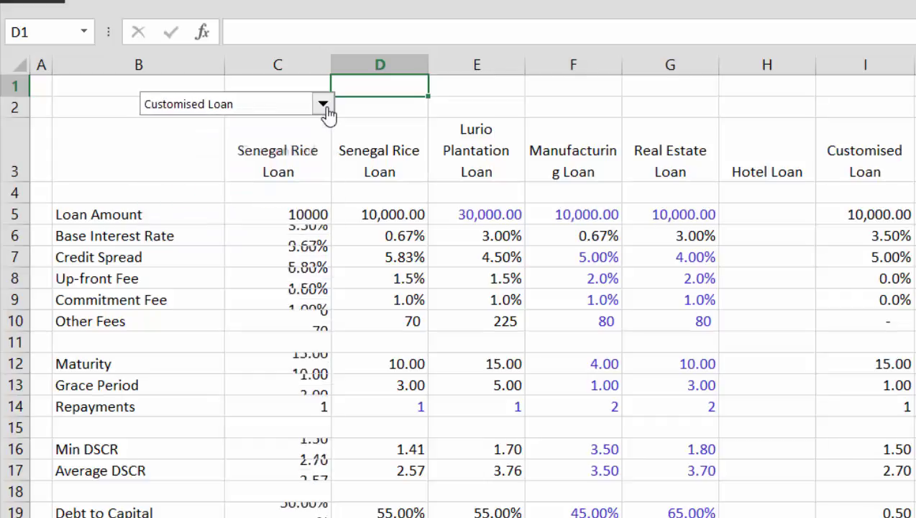
{"action": "left_click", "coordinate": [843, 220]}
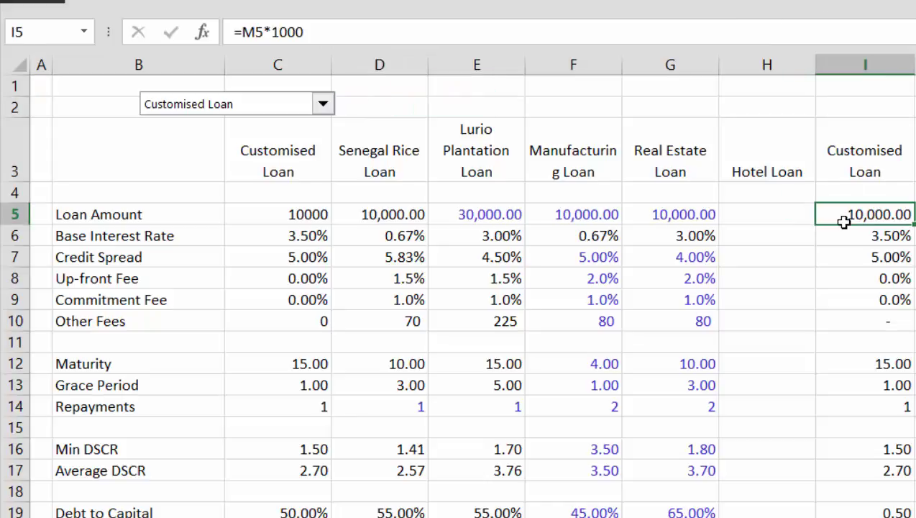
- Draw a Form Control spin button beside the 10,000.00 amount in I5 and shorten it slightly
{"action": "left_click", "coordinate": [649, 1]}
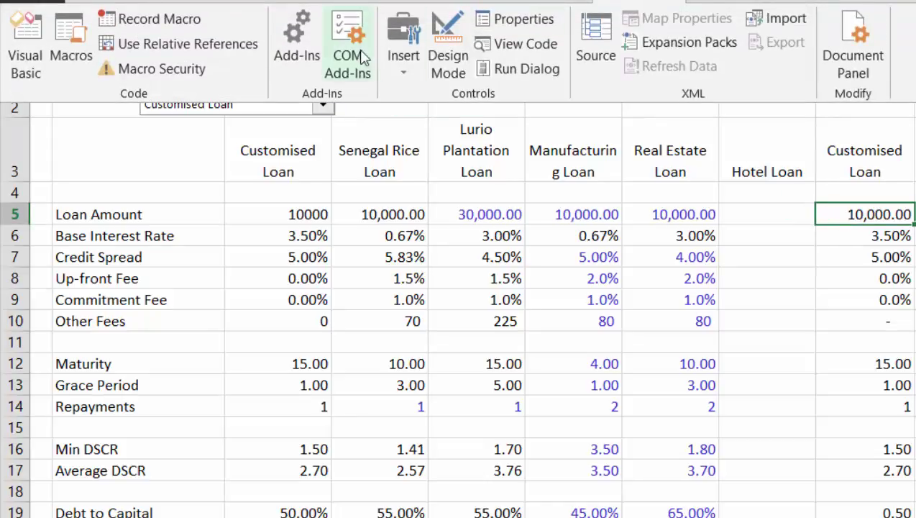
{"action": "left_click", "coordinate": [397, 49]}
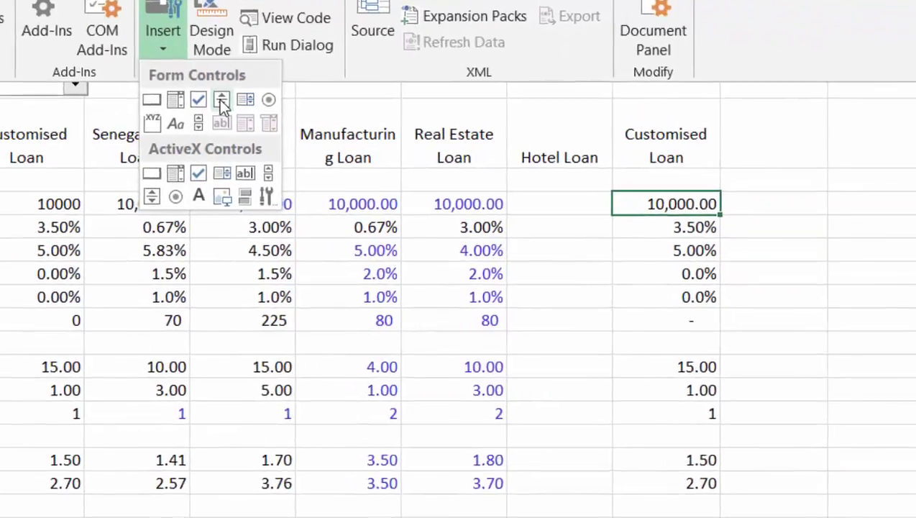
{"action": "left_click", "coordinate": [456, 118]}
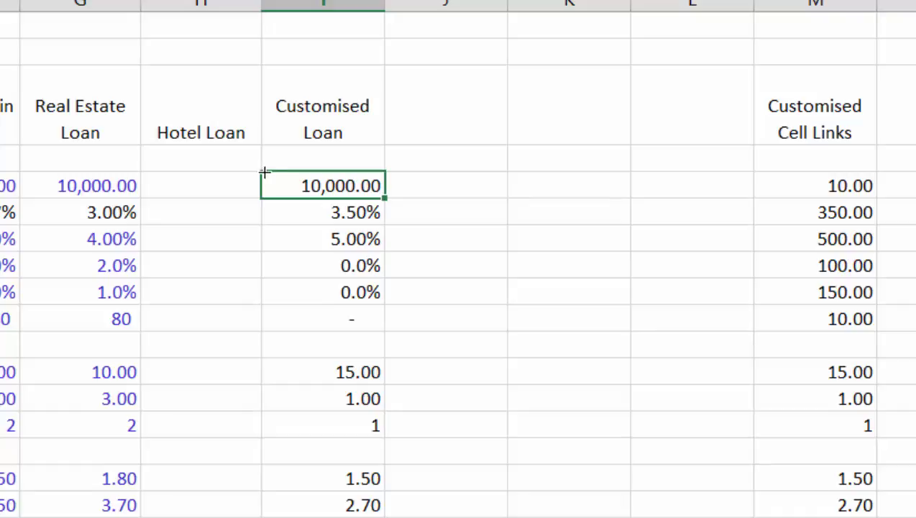
{"action": "left_click_drag", "start_coordinate": [262, 173], "coordinate": [288, 199]}
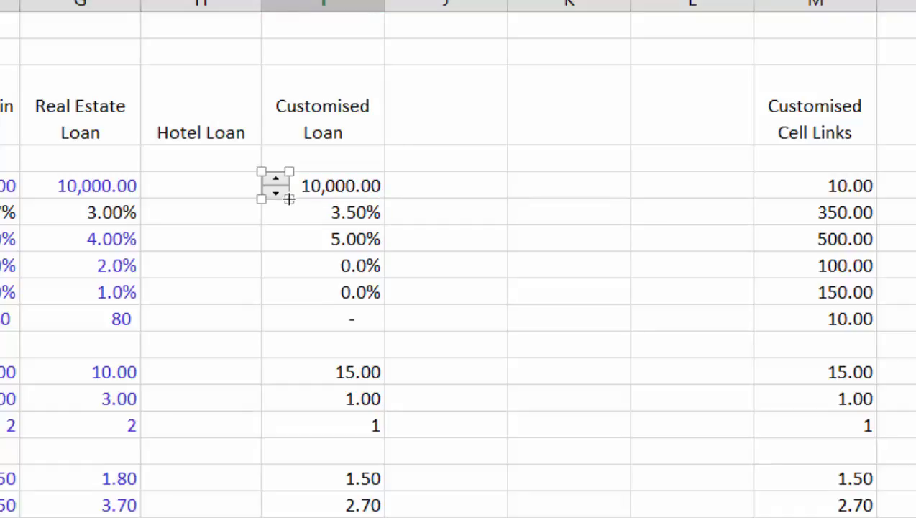
{"action": "left_click", "coordinate": [279, 241]}
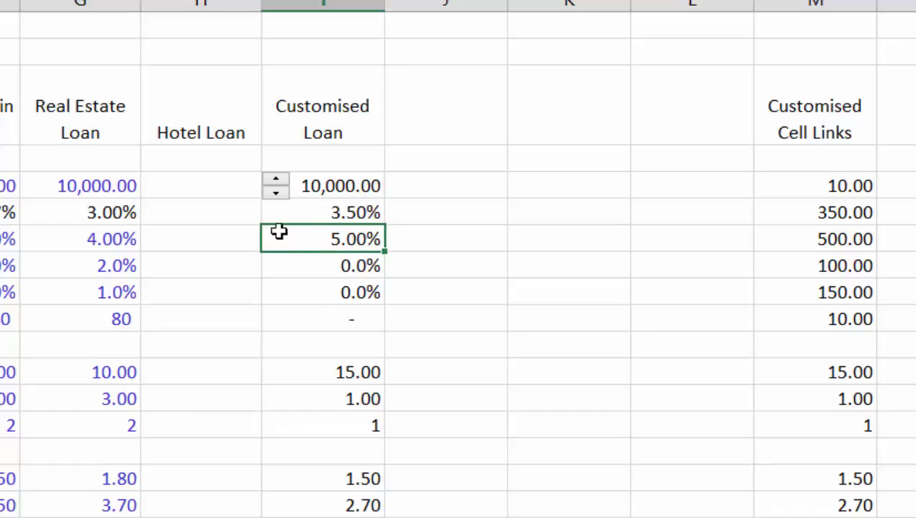
{"action": "left_click", "coordinate": [276, 185], "text": "ctrl"}
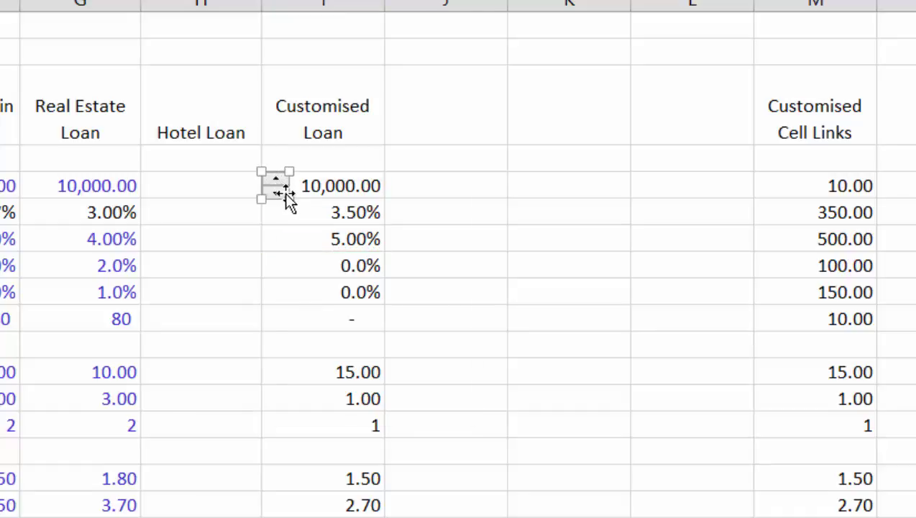
{"action": "left_click_drag", "start_coordinate": [290, 200], "coordinate": [288, 195]}
{"action": "left_click", "coordinate": [279, 235]}
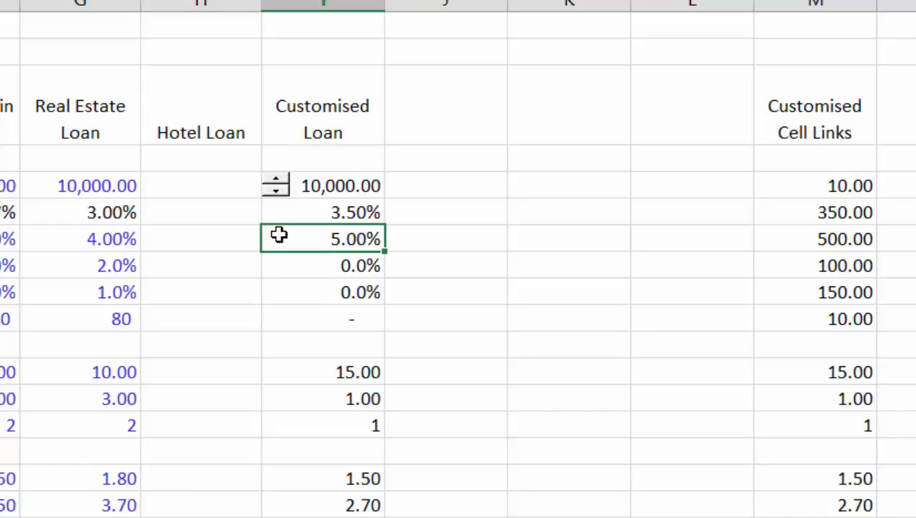
{"action": "left_click", "coordinate": [277, 188]}
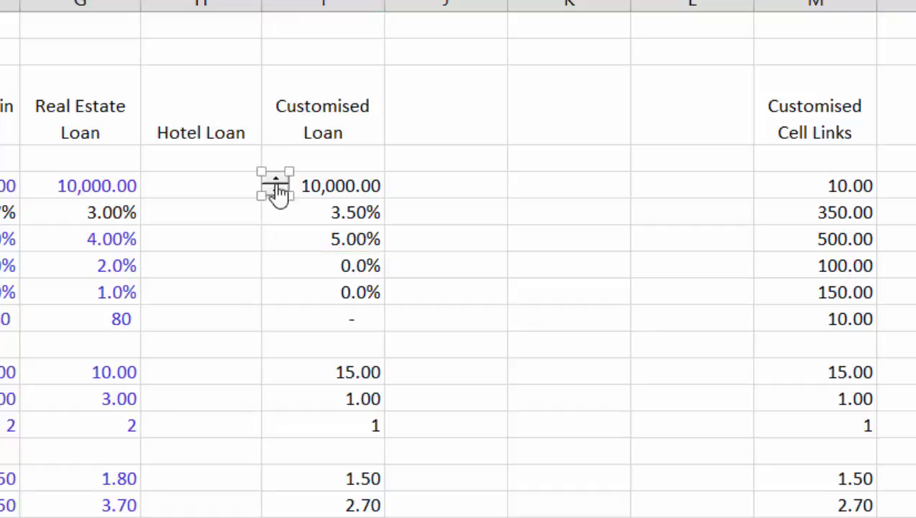
- Set the spinner's minimum to 1, maximum to 100 and cell link to 'Loan Inputs'!$M$5
{"action": "right_click", "coordinate": [275, 184]}
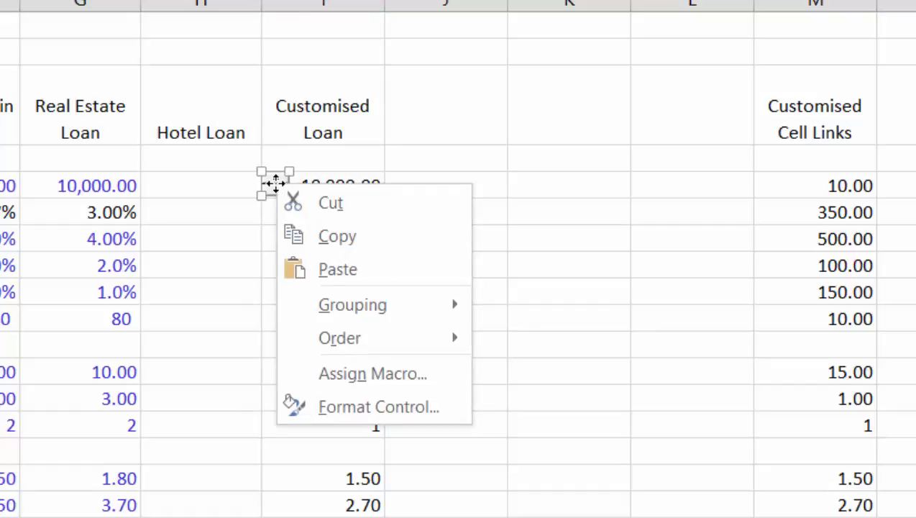
{"action": "left_click", "coordinate": [324, 407]}
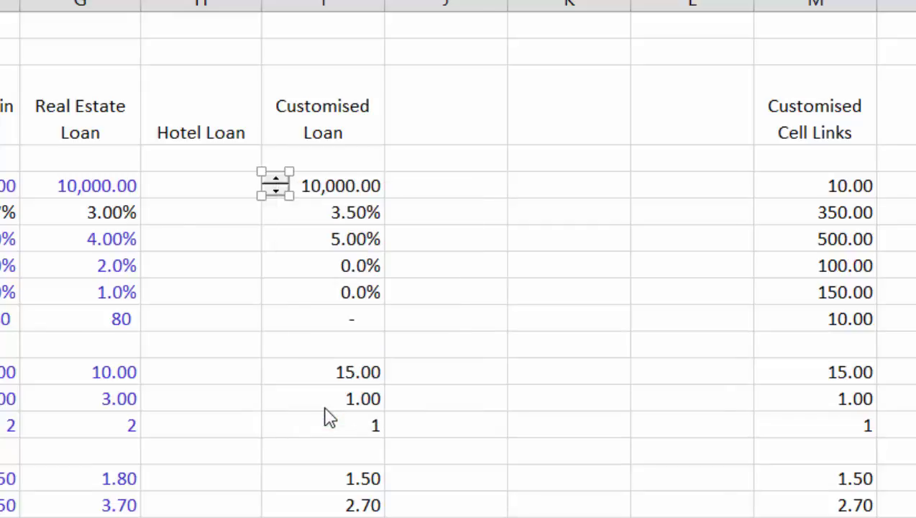
{"action": "key", "text": "ctrl+1"}
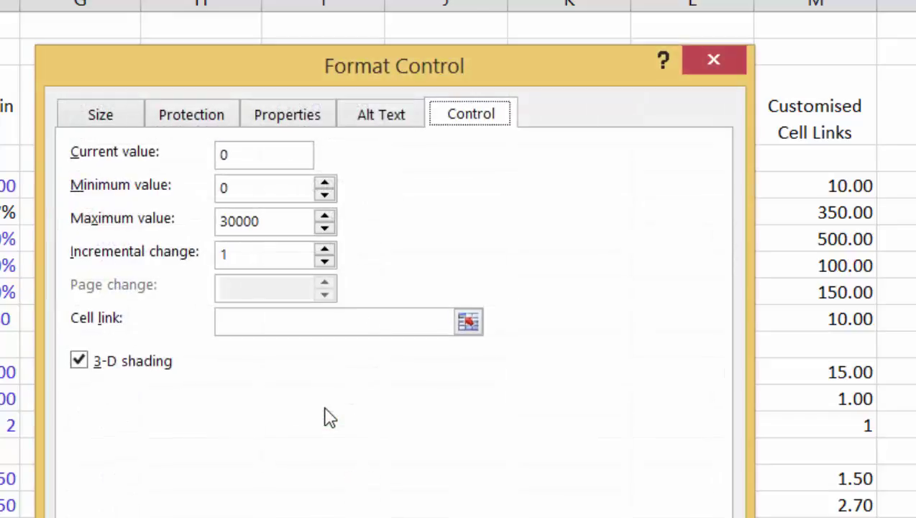
{"action": "left_click", "coordinate": [281, 186]}
{"action": "key", "text": "BackSpace"}
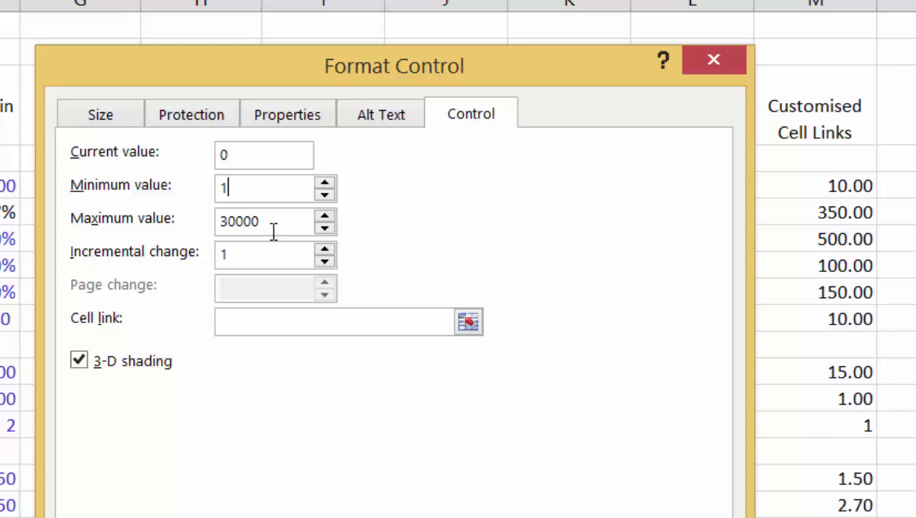
{"action": "key", "text": "BackSpace"}
{"action": "key", "text": "BackSpace"}
{"action": "key", "text": "BackSpace"}
{"action": "type", "text": "100"}
{"action": "left_click", "coordinate": [469, 324]}
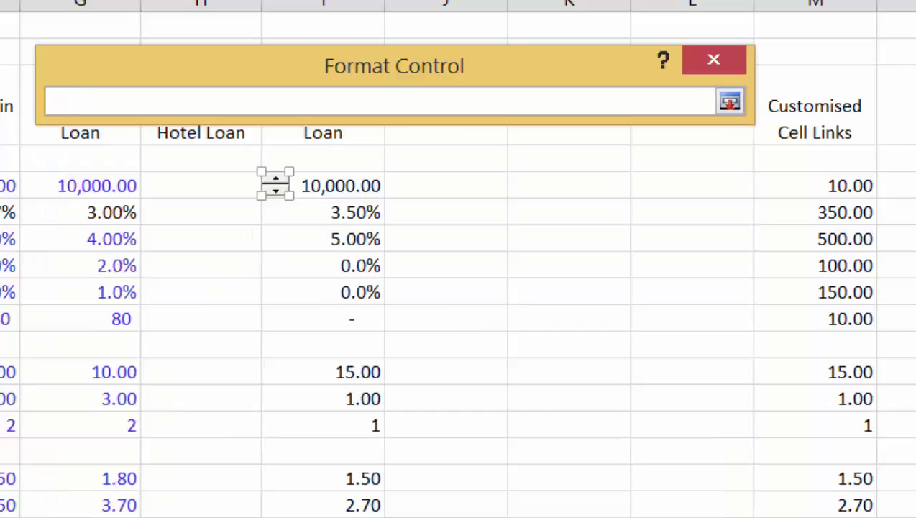
{"action": "key", "text": "ctrl+Page_Down"}
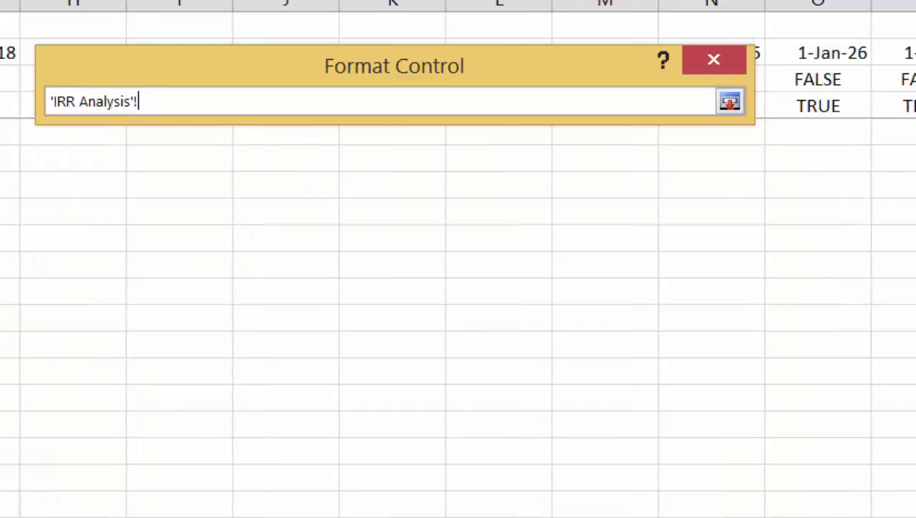
{"action": "key", "text": "ctrl+Page_Up"}
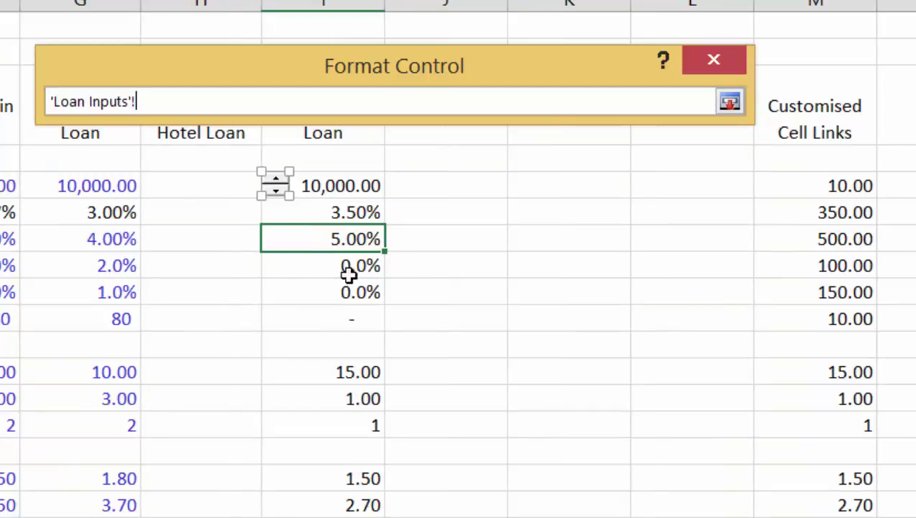
{"action": "left_click", "coordinate": [832, 185]}
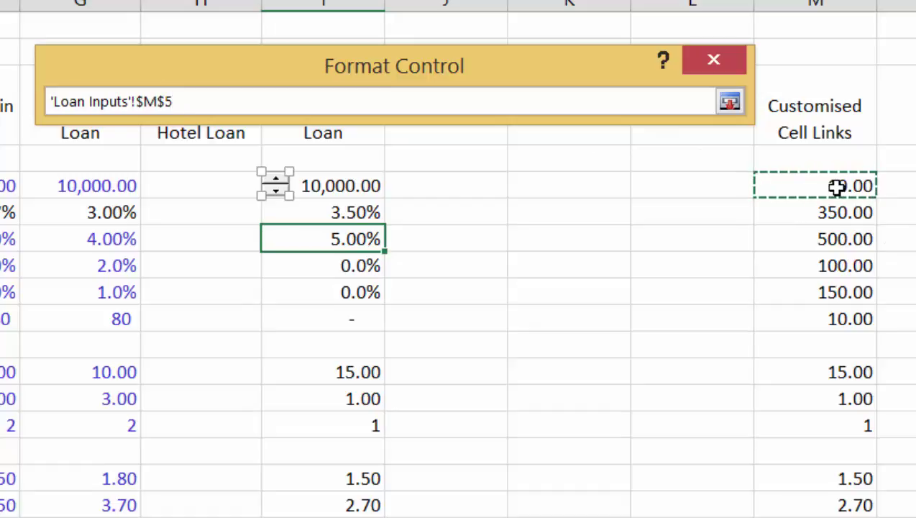
{"action": "key", "text": "Return"}
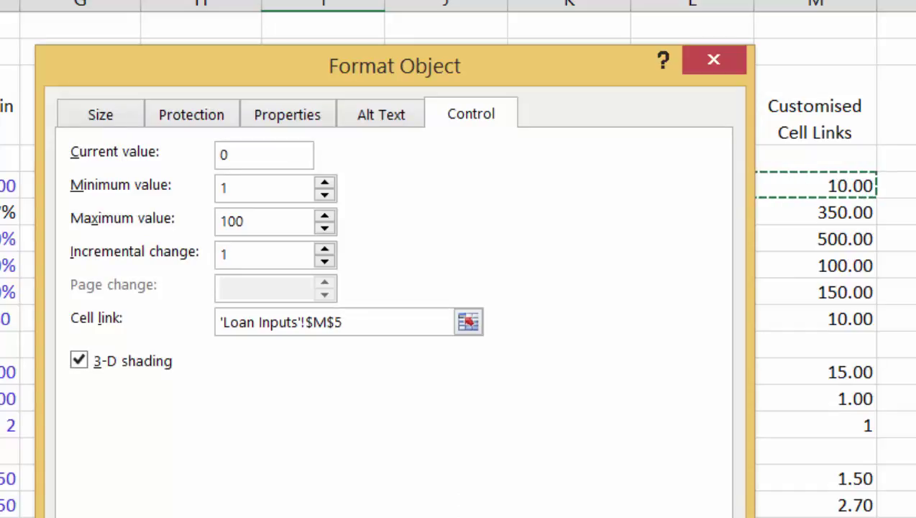
{"action": "key", "text": "Return"}
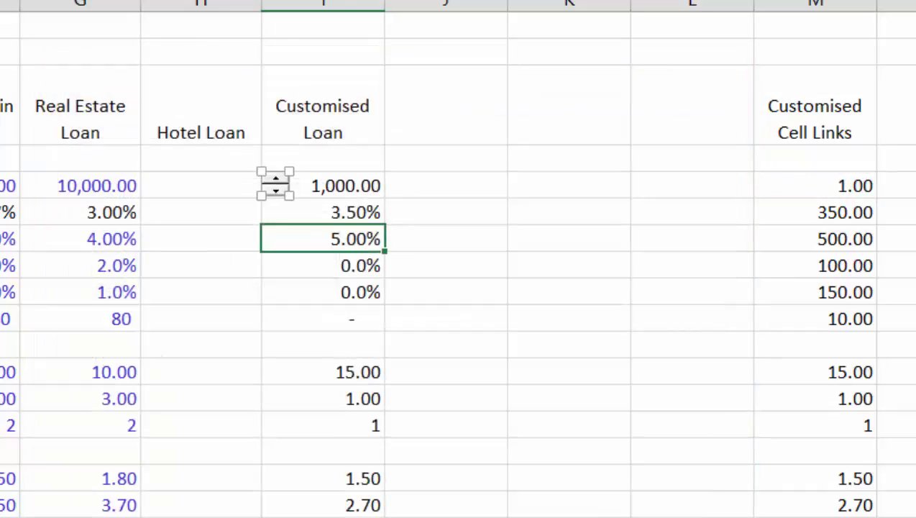
- Click the spinner up arrow repeatedly to raise the loan amount to 9,000.00
{"action": "left_click", "coordinate": [266, 267]}
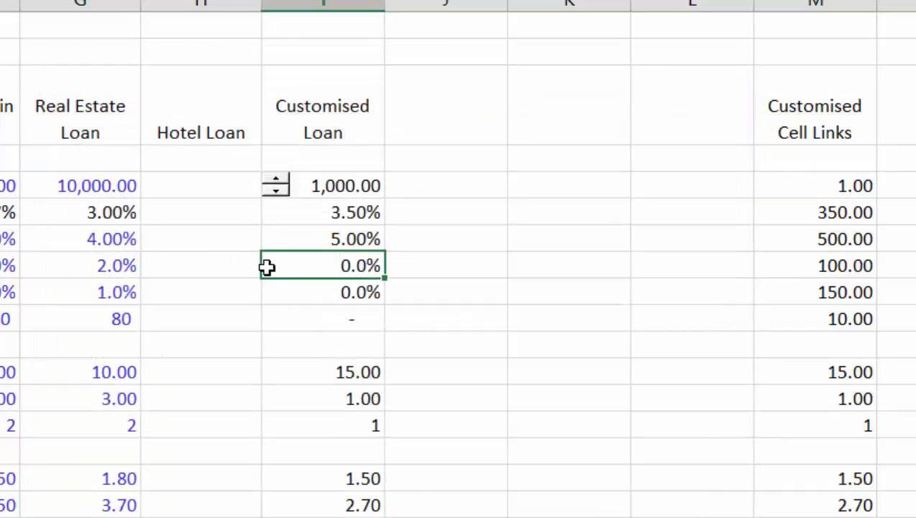
{"action": "left_click", "coordinate": [278, 180]}
{"action": "left_click", "coordinate": [278, 180]}
{"action": "left_click", "coordinate": [277, 180]}
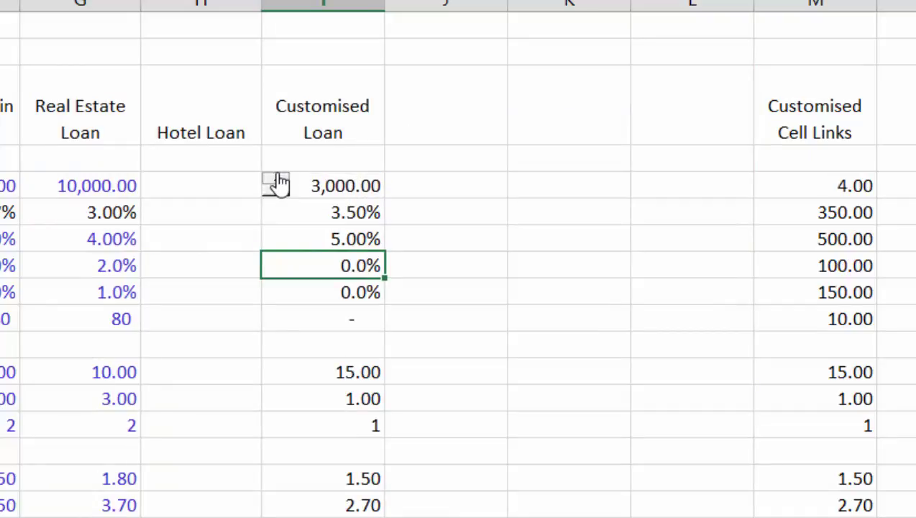
{"action": "left_click", "coordinate": [278, 180]}
{"action": "left_click", "coordinate": [277, 180]}
{"action": "left_click", "coordinate": [278, 180]}
{"action": "left_click", "coordinate": [278, 180]}
{"action": "left_click", "coordinate": [277, 180]}
- Copy the loan-amount spinner and paste copies beside cells I6, I7, I8 and I9
{"action": "left_click", "coordinate": [274, 185], "text": "ctrl"}
{"action": "right_click", "coordinate": [275, 185]}
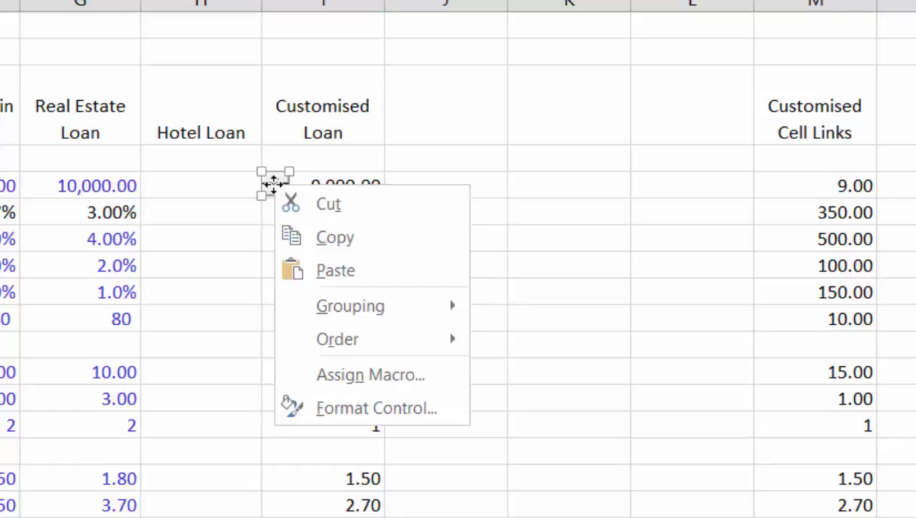
{"action": "left_click", "coordinate": [311, 240]}
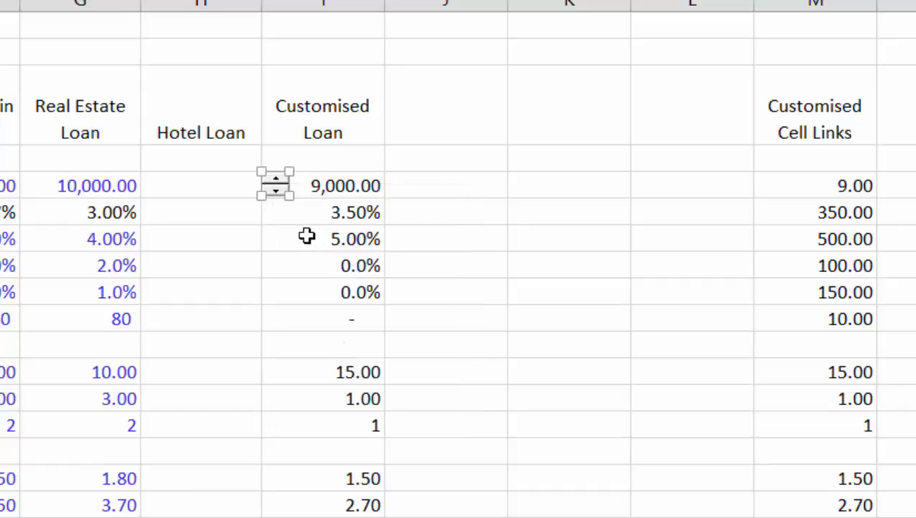
{"action": "left_click", "coordinate": [273, 213]}
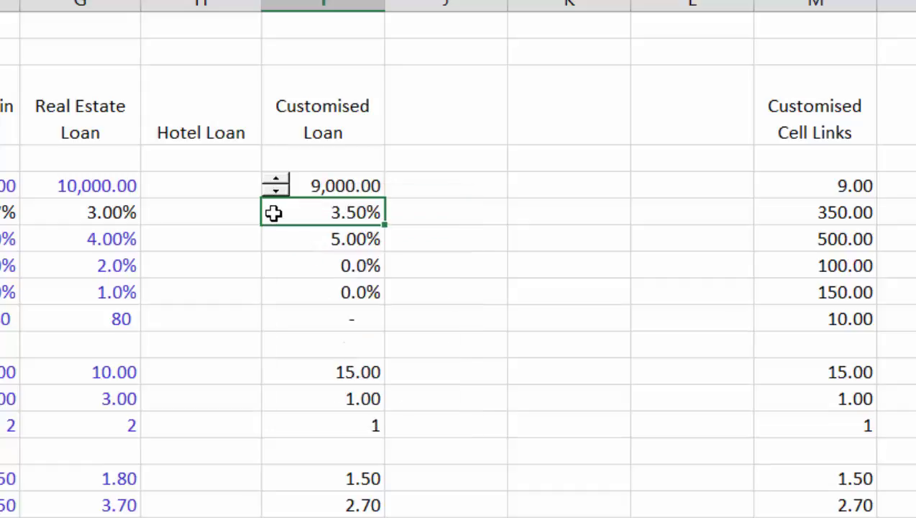
{"action": "key", "text": "ctrl+v"}
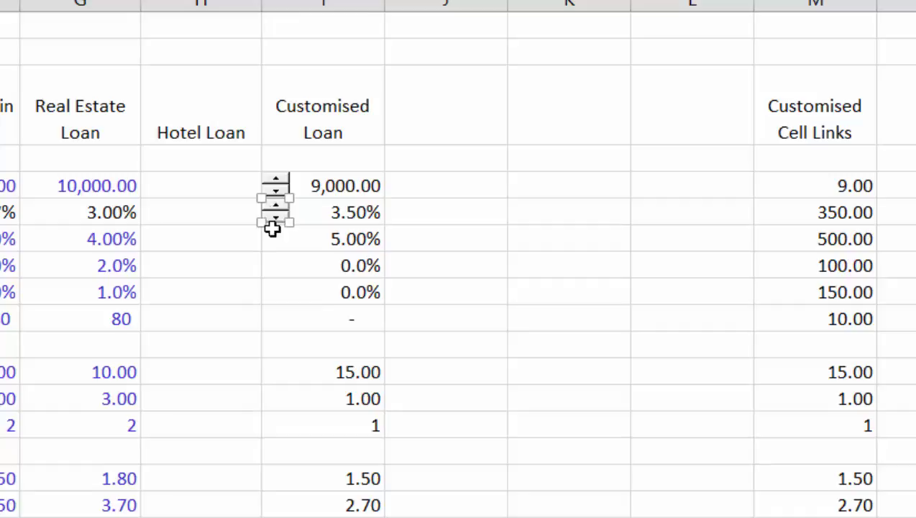
{"action": "left_click", "coordinate": [273, 243]}
{"action": "key", "text": "ctrl+v"}
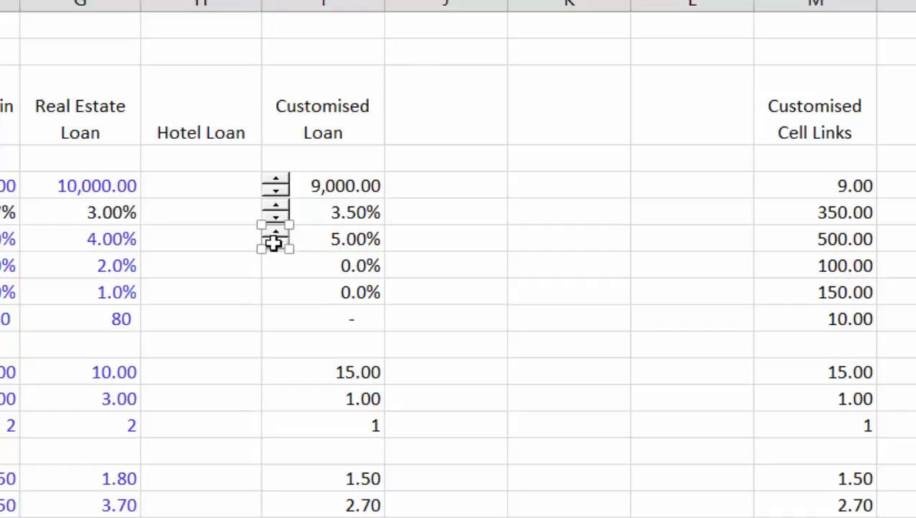
{"action": "left_click", "coordinate": [279, 276]}
{"action": "key", "text": "ctrl+v"}
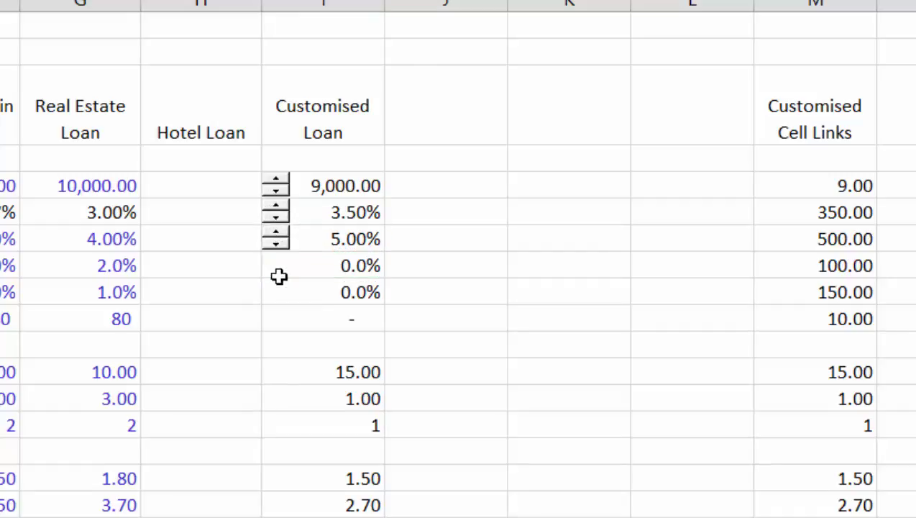
{"action": "left_click", "coordinate": [277, 306]}
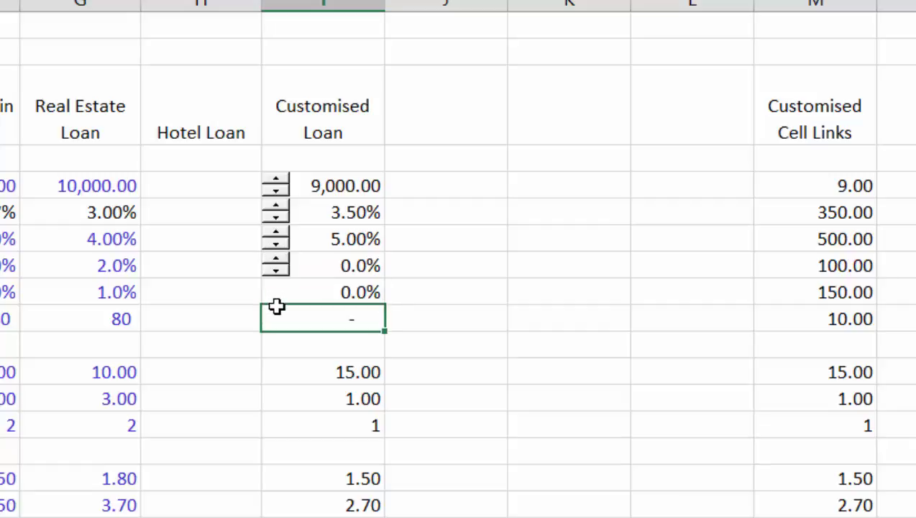
{"action": "key", "text": "Up"}
{"action": "key", "text": "ctrl+v"}
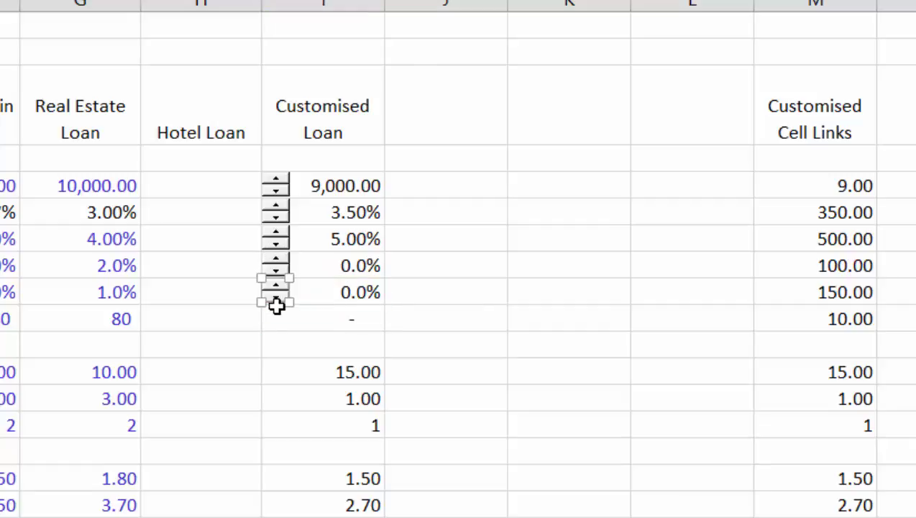
- Start a formula in I6 dividing M6 by 1000
{"action": "left_click", "coordinate": [379, 215]}
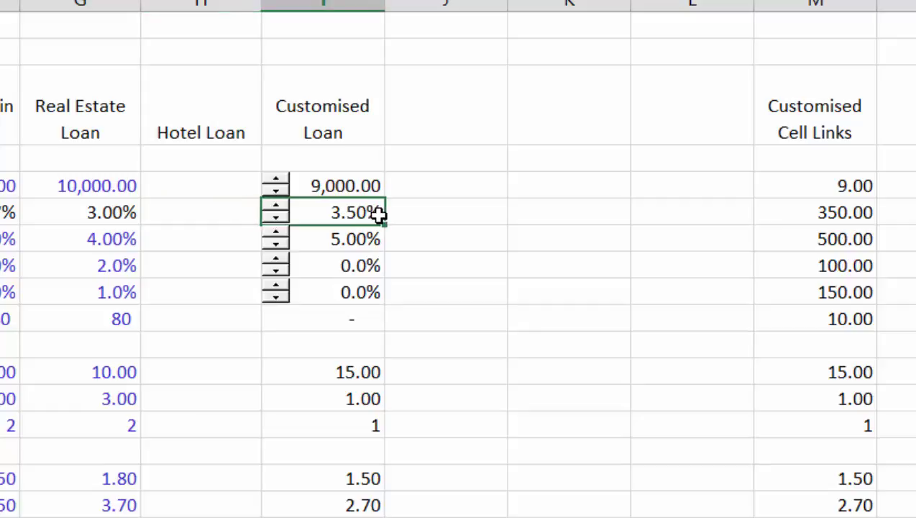
{"action": "type", "text": "="}
{"action": "key", "text": "Right"}
{"action": "key", "text": "Right"}
{"action": "key", "text": "Right"}
{"action": "key", "text": "Right"}
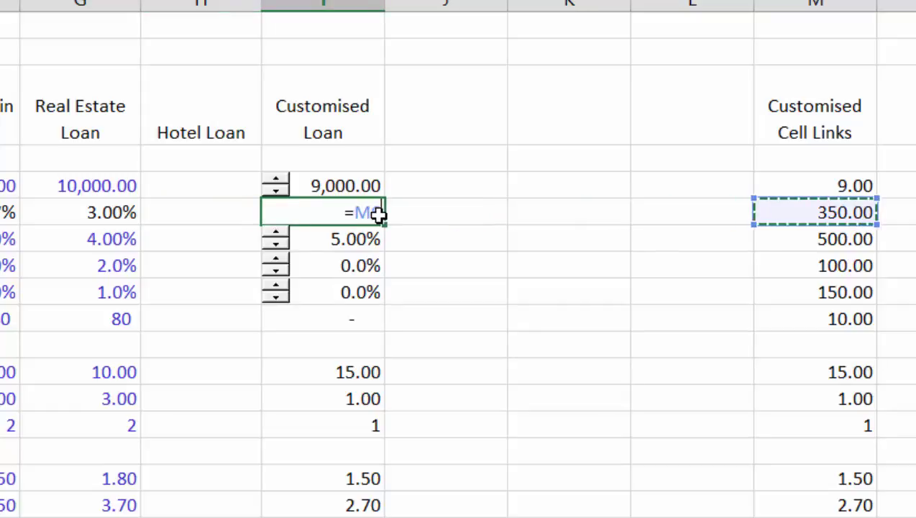
{"action": "type", "text": "/10"}
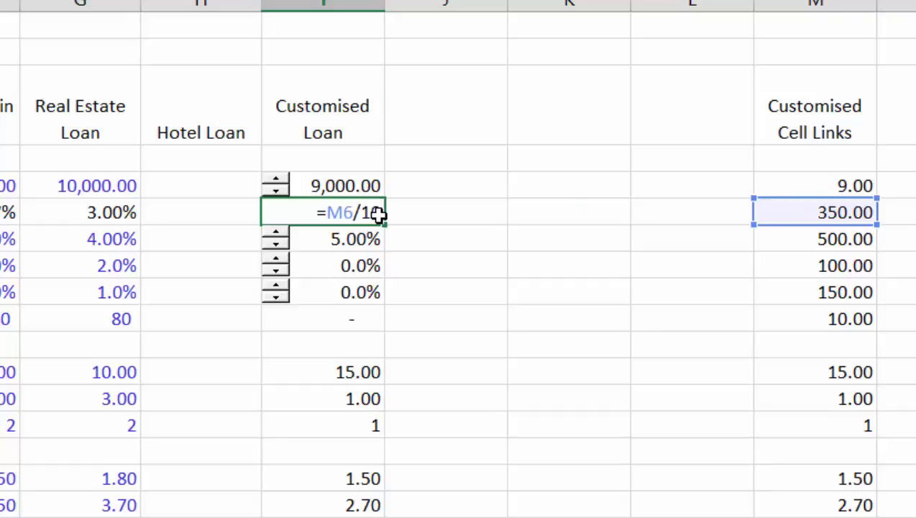
{"action": "type", "text": "00"}
- Commit the I6 formula dividing M6 and check the I6 spinner's options
{"action": "key", "text": "Return"}
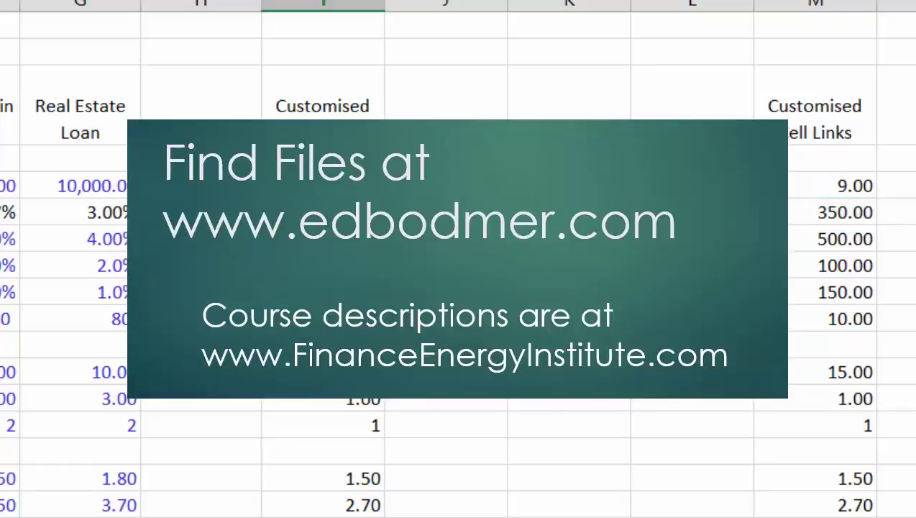
{"action": "double_click", "coordinate": [379, 214]}
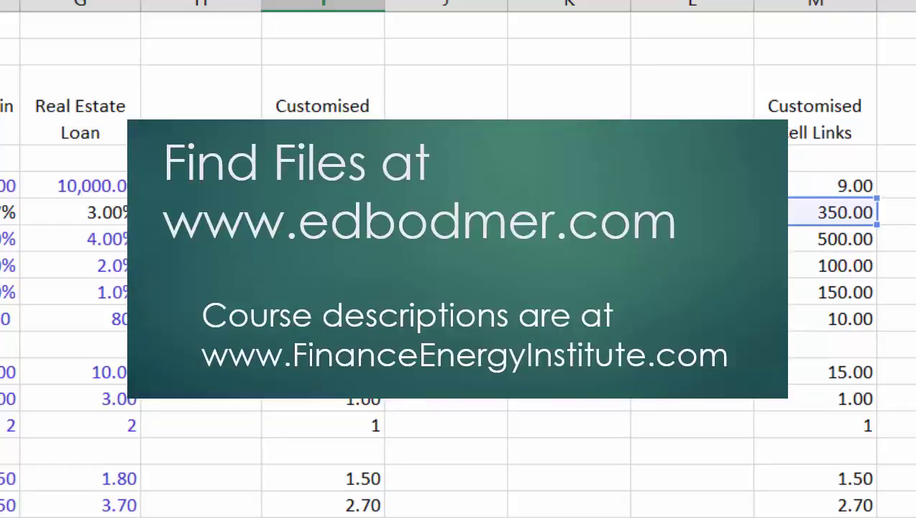
{"action": "key", "text": "Escape"}
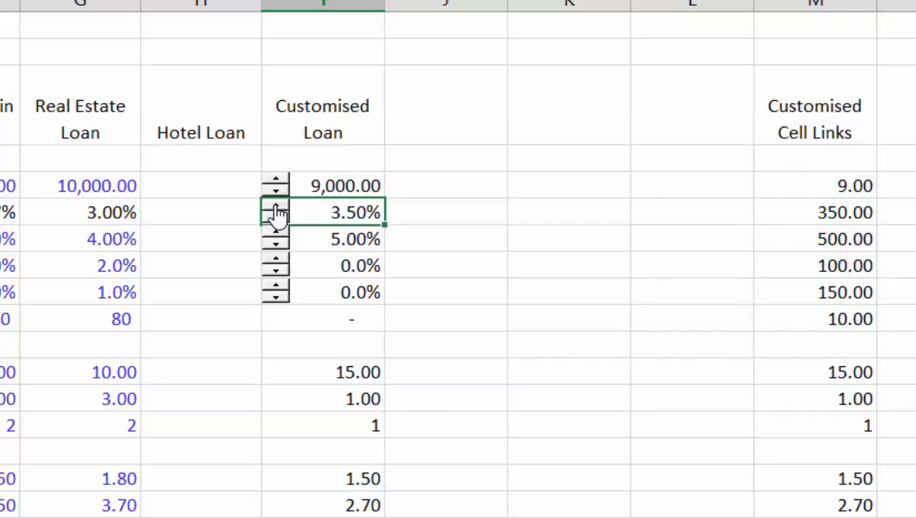
{"action": "right_click", "coordinate": [277, 213]}
{"action": "key", "text": "Escape"}
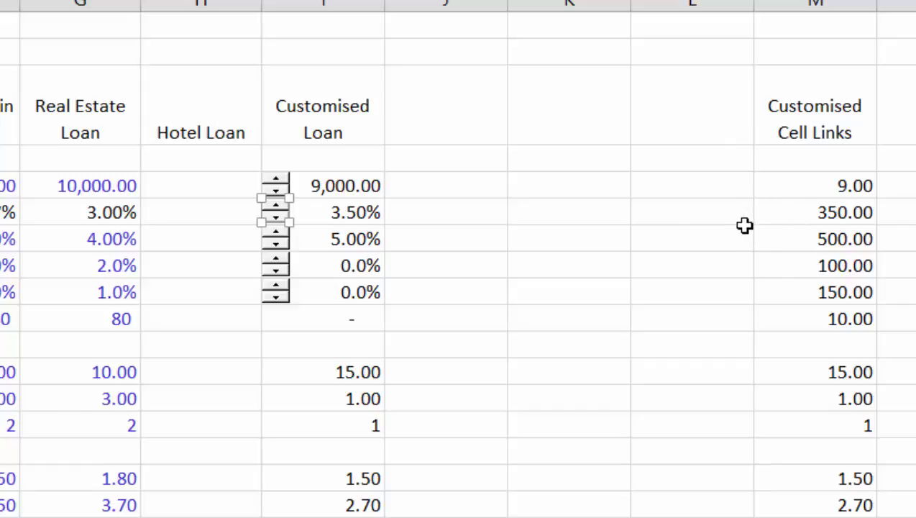
{"action": "key", "text": "Escape"}
- Set M6 to 35 and correct I6 to =M6/1000 so it still shows 3.50%
{"action": "key", "text": "Right"}
{"action": "key", "text": "Right"}
{"action": "key", "text": "Right"}
{"action": "key", "text": "Right"}
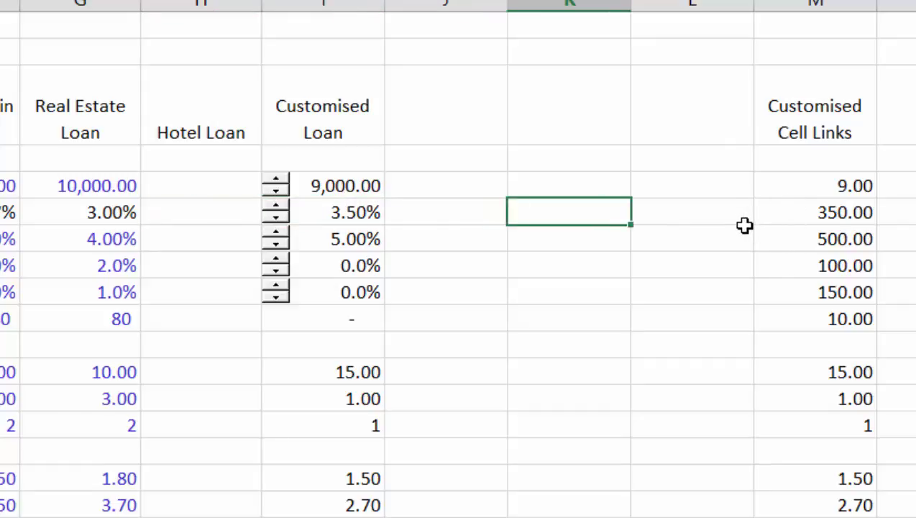
{"action": "type", "text": "35"}
{"action": "key", "text": "Return"}
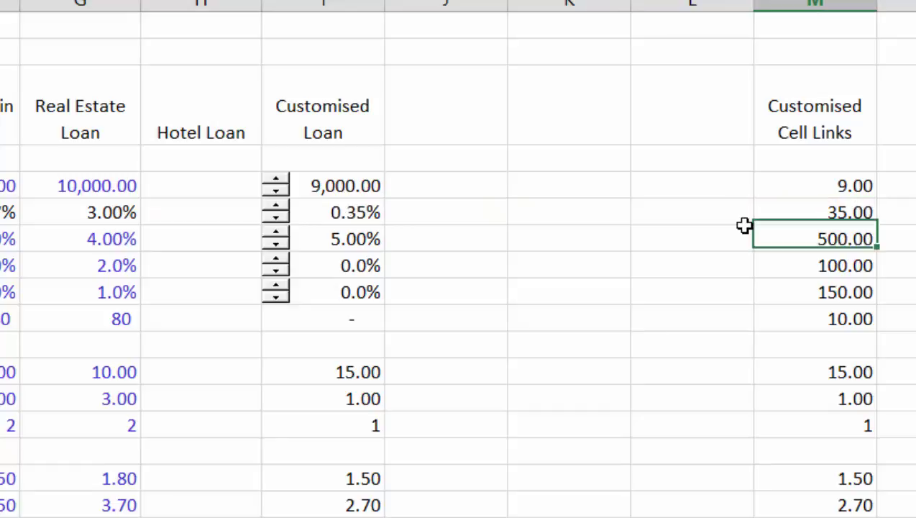
{"action": "key", "text": "Left"}
{"action": "key", "text": "Left"}
{"action": "key", "text": "Left"}
{"action": "key", "text": "Left"}
{"action": "key", "text": "Left"}
{"action": "key", "text": "Up"}
{"action": "key", "text": "Right"}
{"action": "key", "text": "F2"}
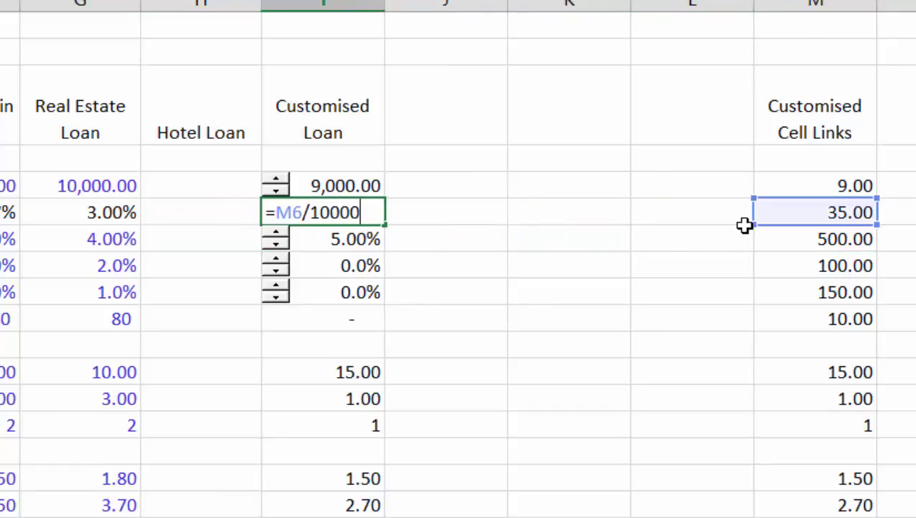
{"action": "key", "text": "BackSpace"}
{"action": "key", "text": "Return"}
- Enter 50, 10 and 15 into cell links M7, M8 and M9
{"action": "key", "text": "Up"}
{"action": "key", "text": "Right"}
{"action": "key", "text": "Right"}
{"action": "key", "text": "Right"}
{"action": "key", "text": "Right"}
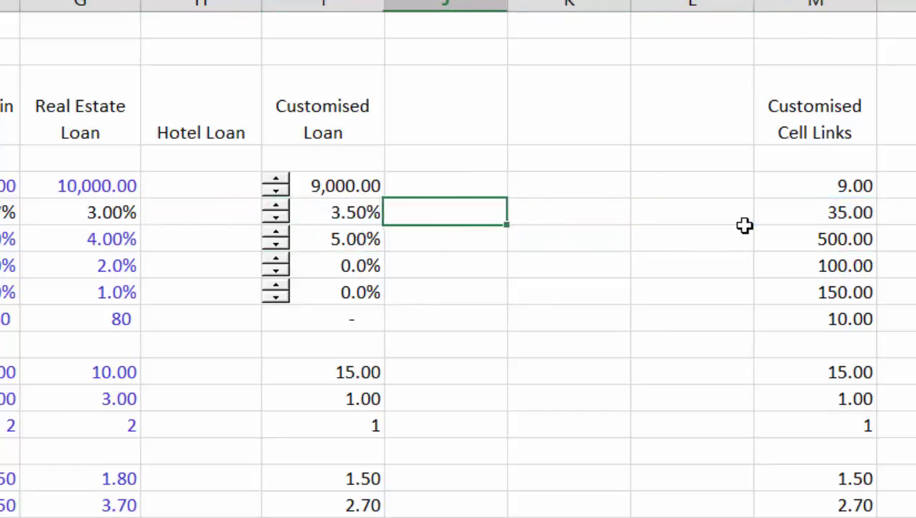
{"action": "key", "text": "Down"}
{"action": "type", "text": "50"}
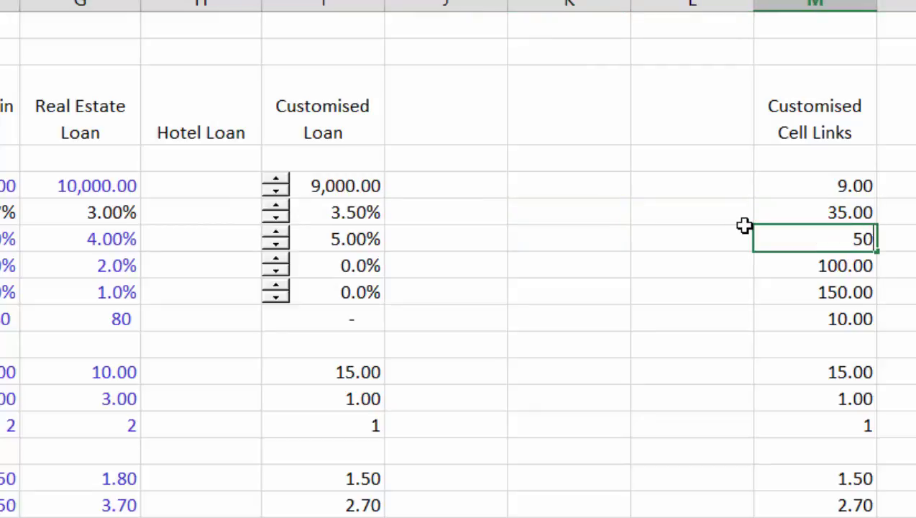
{"action": "key", "text": "Return"}
{"action": "type", "text": "10"}
{"action": "key", "text": "Return"}
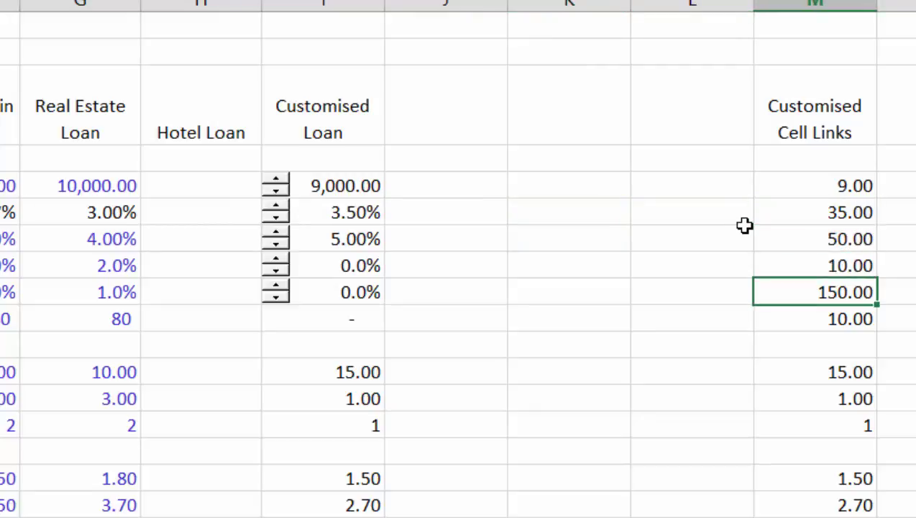
{"action": "type", "text": "15"}
{"action": "key", "text": "Return"}
{"action": "key", "text": "Left"}
{"action": "key", "text": "Left"}
{"action": "key", "text": "Left"}
{"action": "key", "text": "Left"}
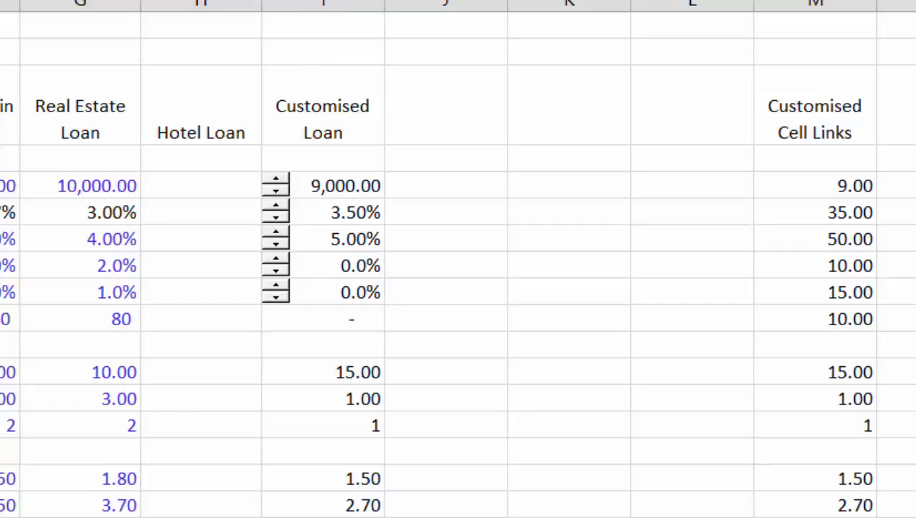
- Copy the lowest spin button and paste it beside the dash cell at the column's bottom
{"action": "left_click", "coordinate": [275, 290], "text": "ctrl"}
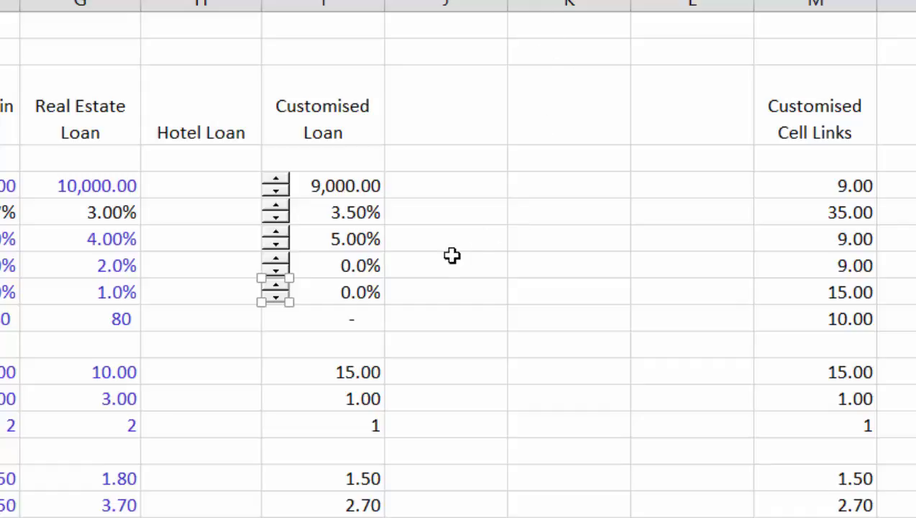
{"action": "left_click", "coordinate": [303, 336]}
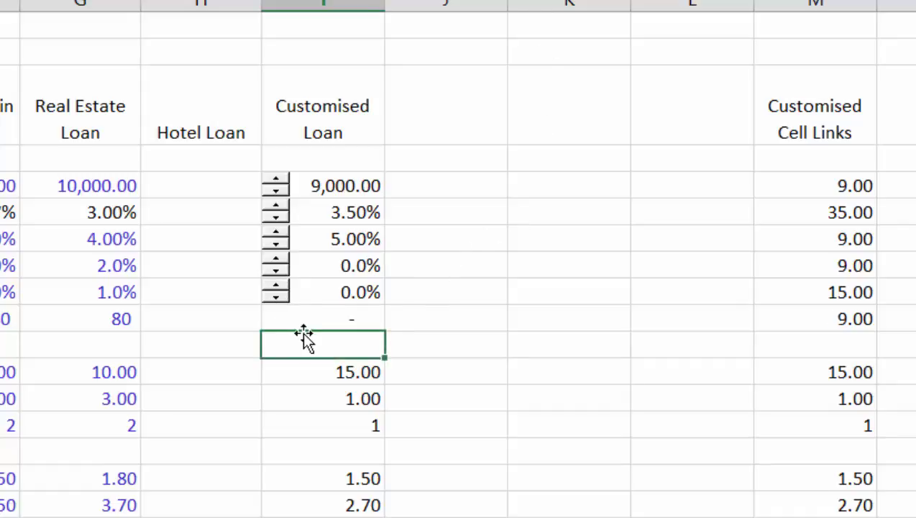
{"action": "left_click", "coordinate": [281, 291], "text": "ctrl"}
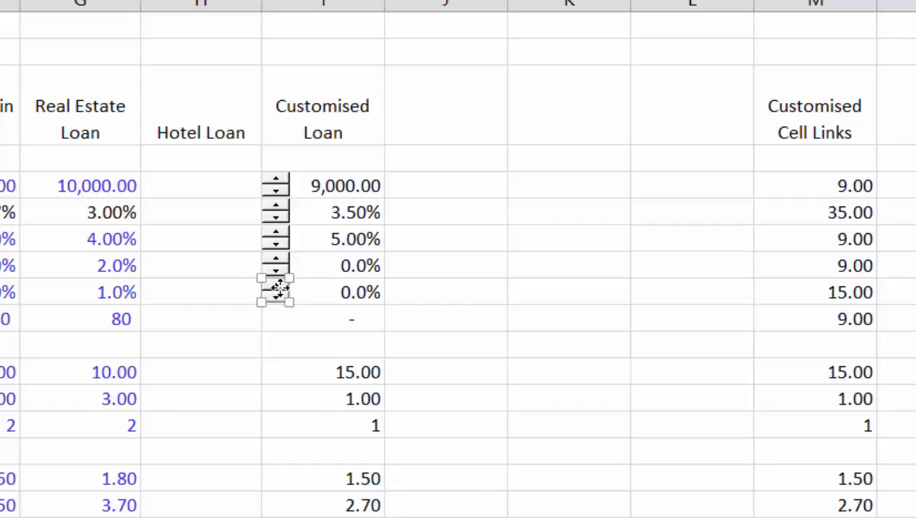
{"action": "right_click", "coordinate": [279, 288]}
{"action": "left_click", "coordinate": [317, 343]}
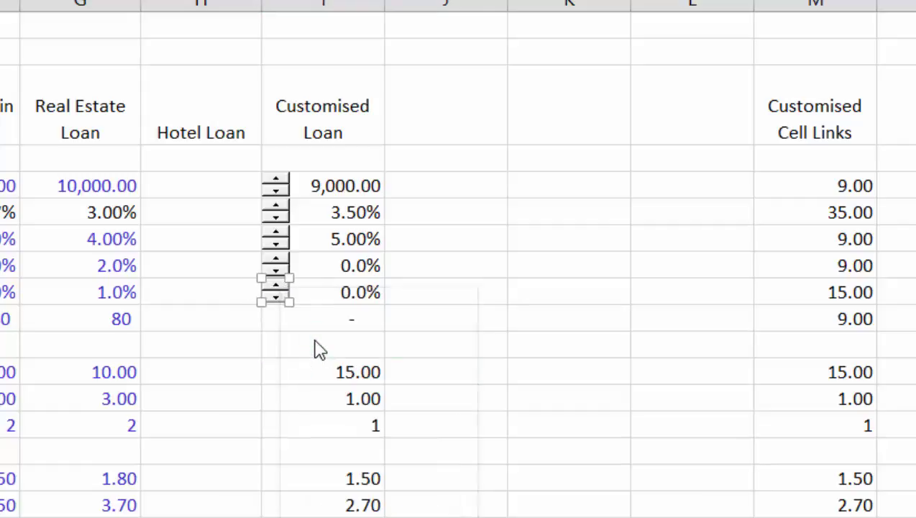
{"action": "left_click", "coordinate": [270, 321]}
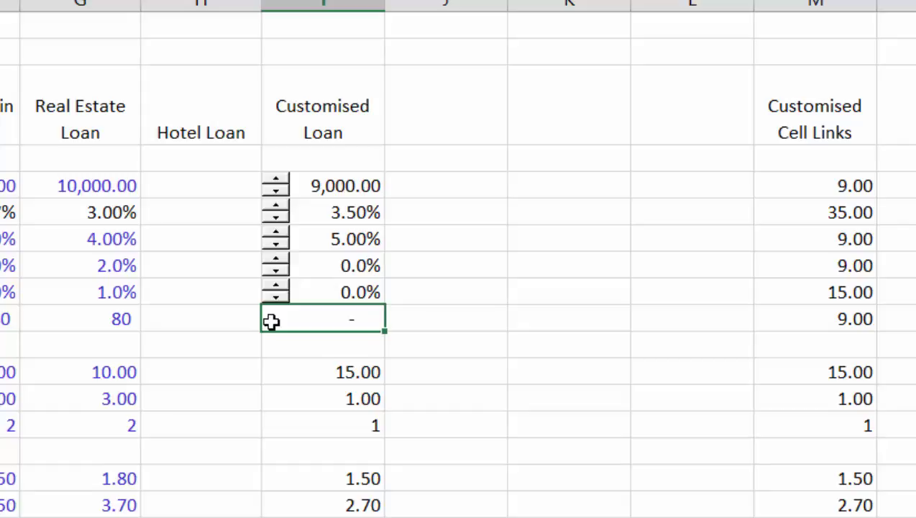
{"action": "key", "text": "ctrl+v"}
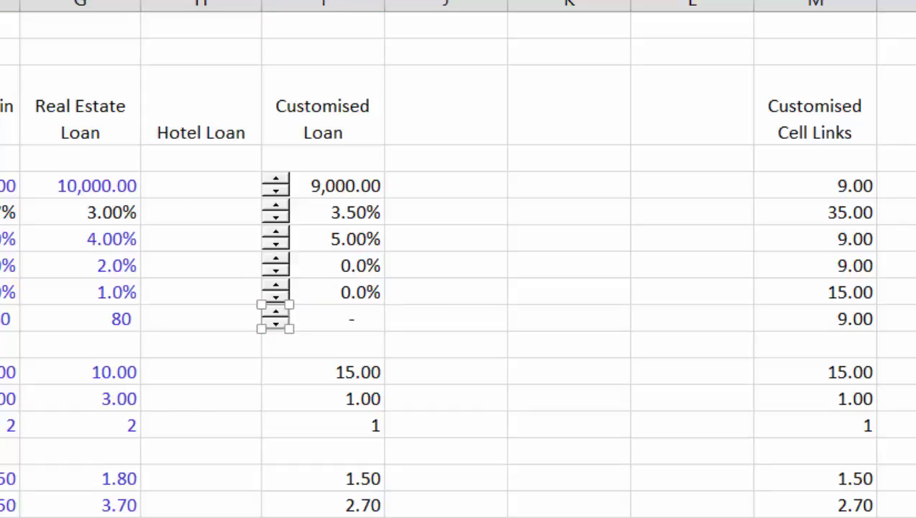
{"action": "left_click", "coordinate": [228, 384]}
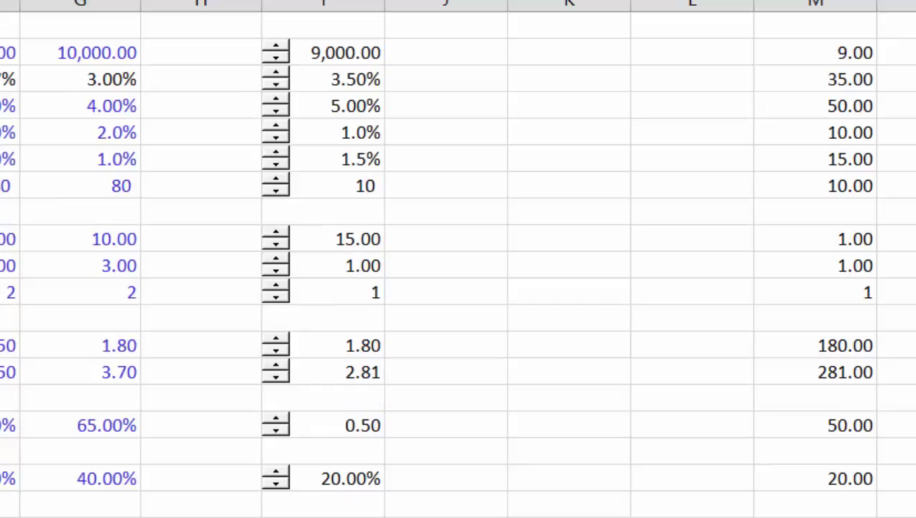
- Link the Customised Loan inputs to M12, M13 and M14 with =M12, =M13 and =M14 formulas
{"action": "left_click", "coordinate": [323, 372]}
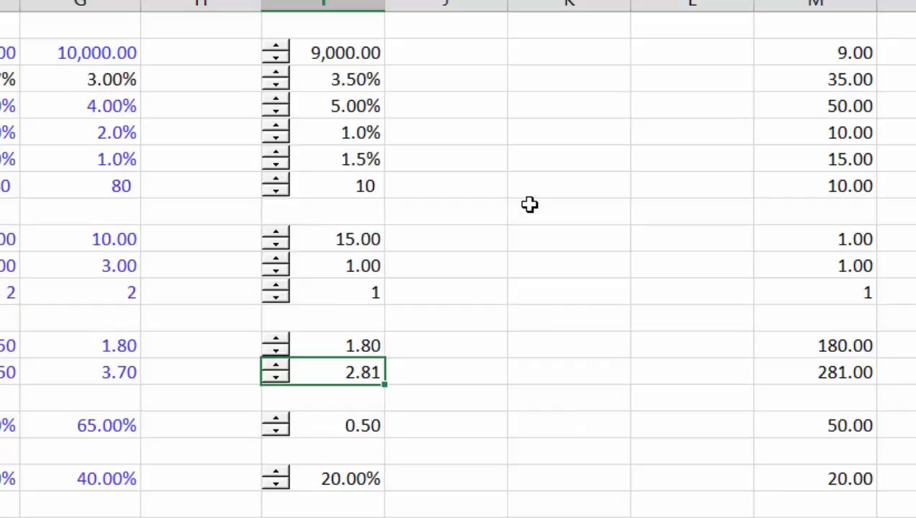
{"action": "left_click", "coordinate": [333, 257]}
{"action": "key", "text": "Up"}
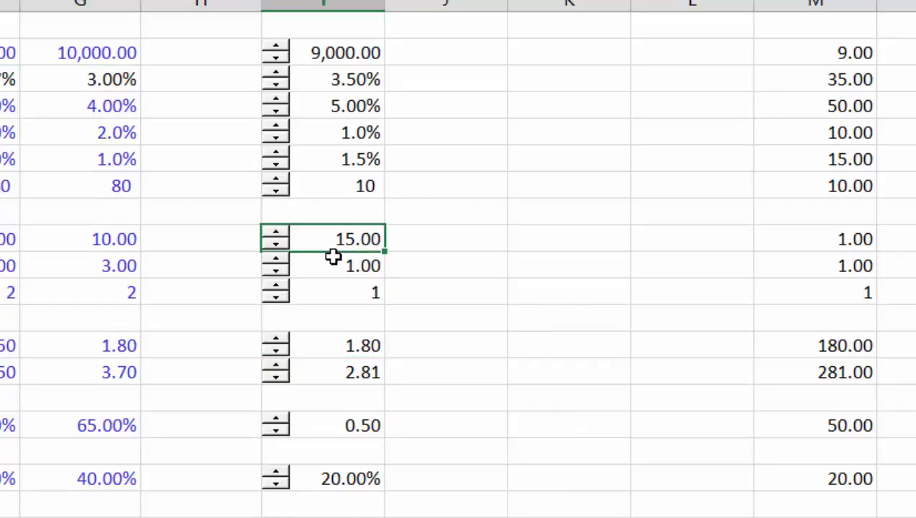
{"action": "key", "text": "F2"}
{"action": "key", "text": "Escape"}
{"action": "type", "text": "="}
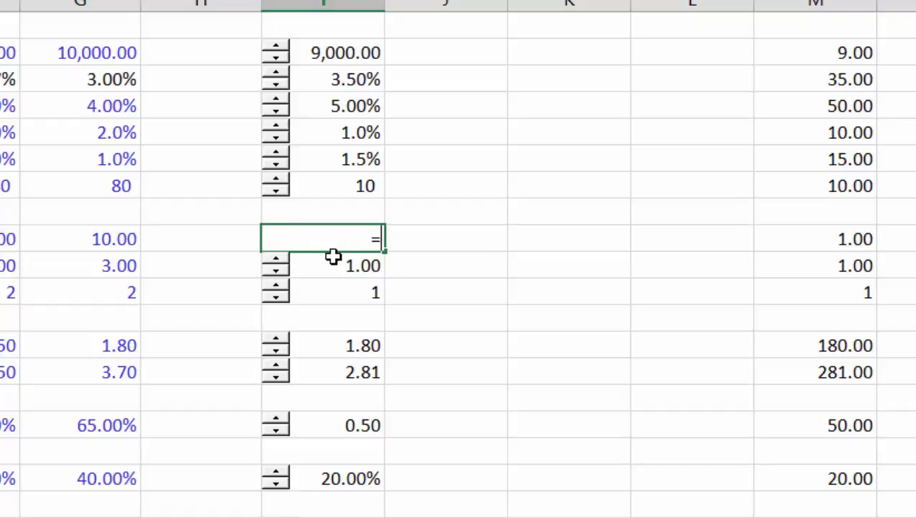
{"action": "key", "text": "Right"}
{"action": "key", "text": "Right"}
{"action": "key", "text": "Right"}
{"action": "key", "text": "Right"}
{"action": "key", "text": "Right"}
{"action": "key", "text": "Left"}
{"action": "key", "text": "Left"}
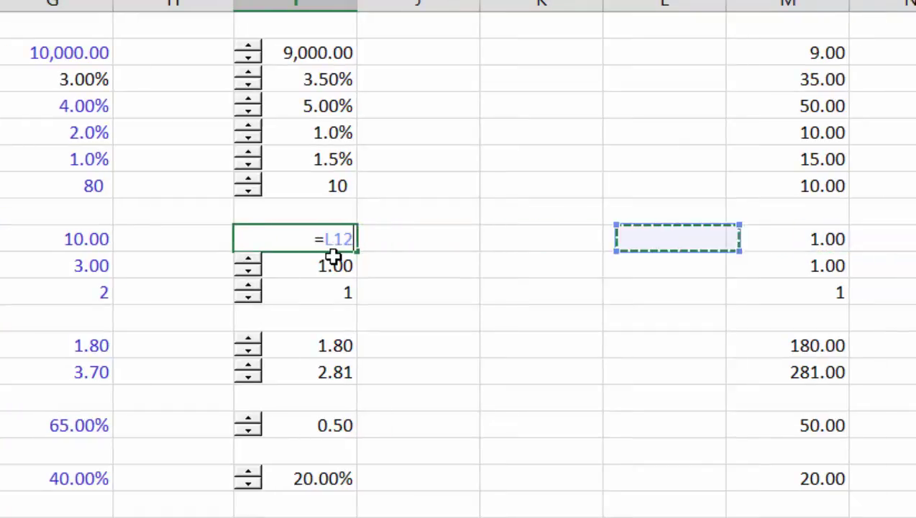
{"action": "key", "text": "Right"}
{"action": "key", "text": "Return"}
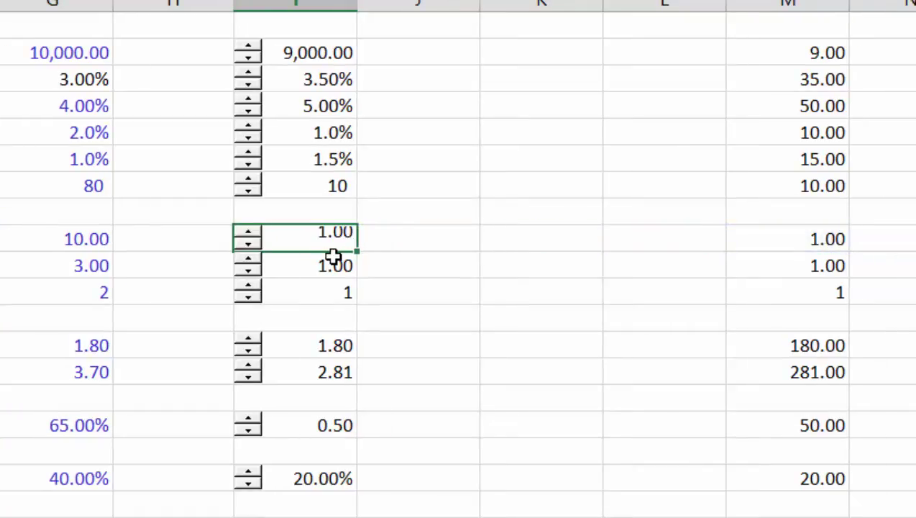
{"action": "type", "text": "="}
{"action": "key", "text": "Right"}
{"action": "key", "text": "Right"}
{"action": "key", "text": "Right"}
{"action": "key", "text": "Right"}
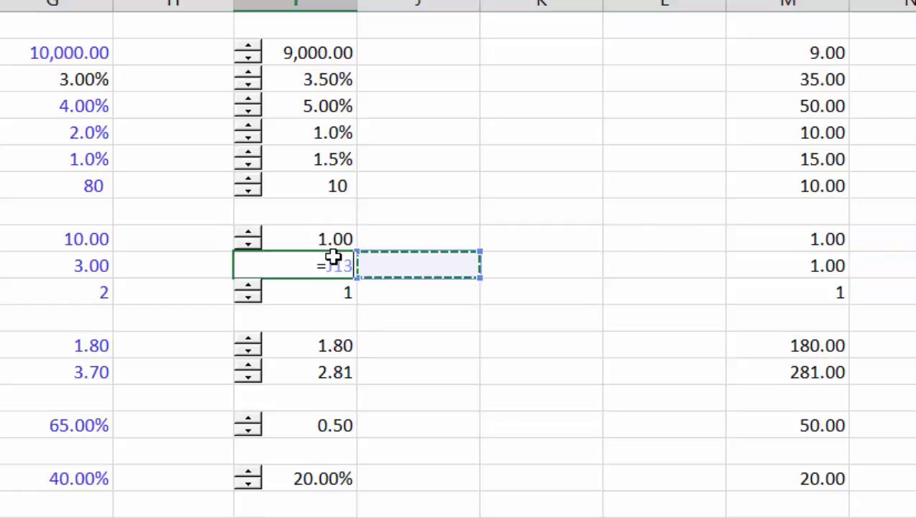
{"action": "key", "text": "Return"}
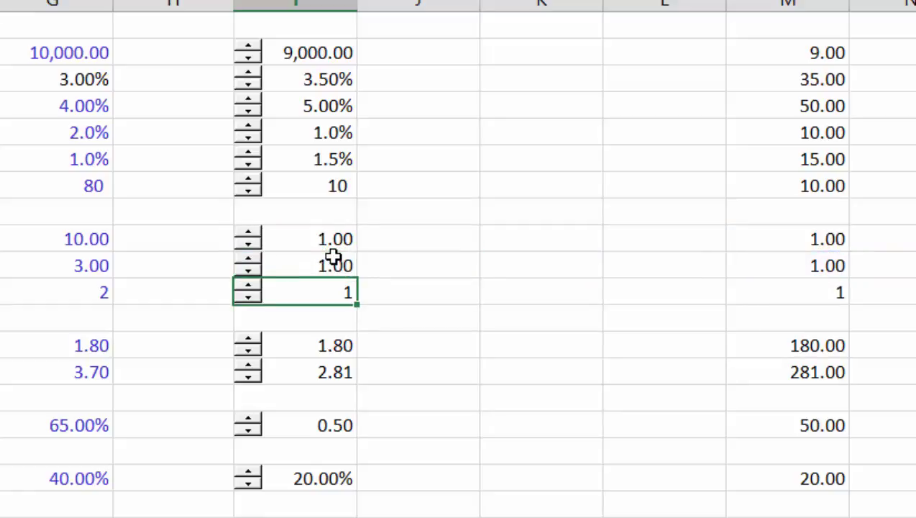
{"action": "type", "text": "="}
{"action": "key", "text": "Right"}
{"action": "key", "text": "Right"}
{"action": "key", "text": "Right"}
{"action": "key", "text": "Right"}
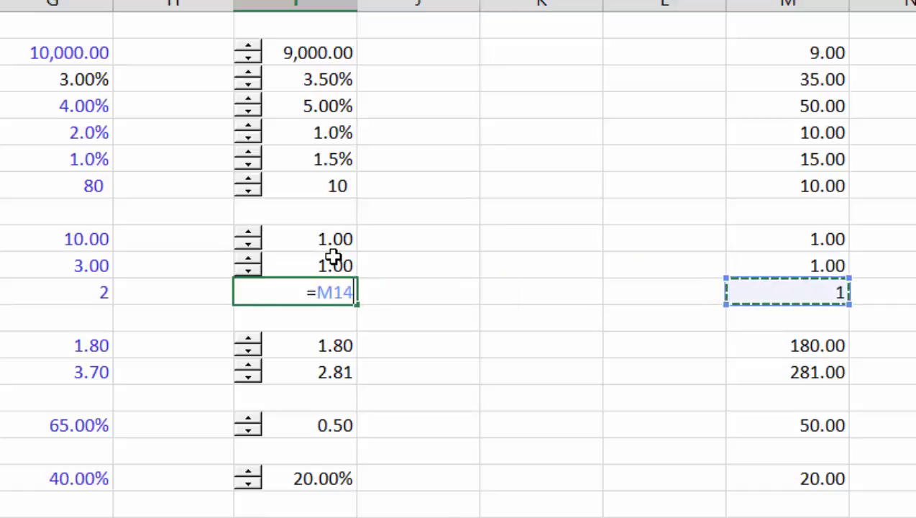
{"action": "key", "text": "ctrl+Return"}
- Enter 15 in cell link M12
{"action": "key", "text": "Up"}
{"action": "key", "text": "Up"}
{"action": "key", "text": "Right"}
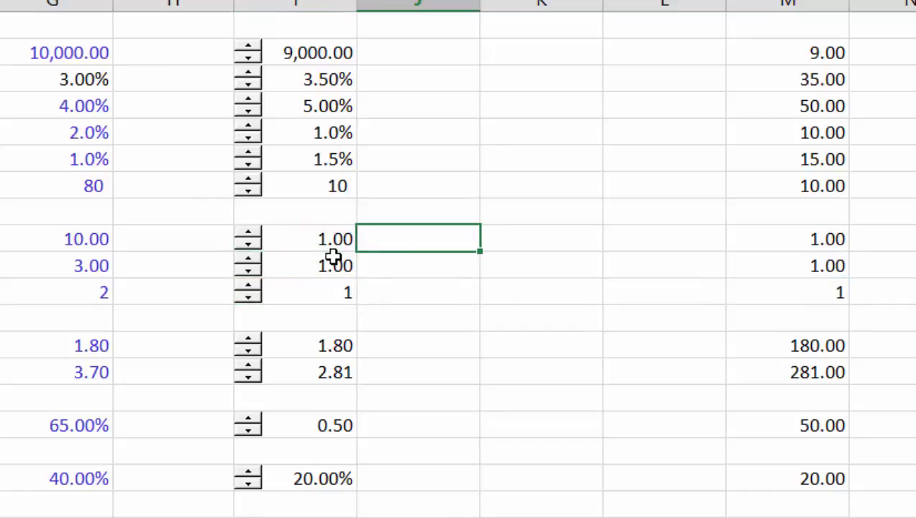
{"action": "key", "text": "Right"}
{"action": "key", "text": "Right"}
{"action": "key", "text": "Right"}
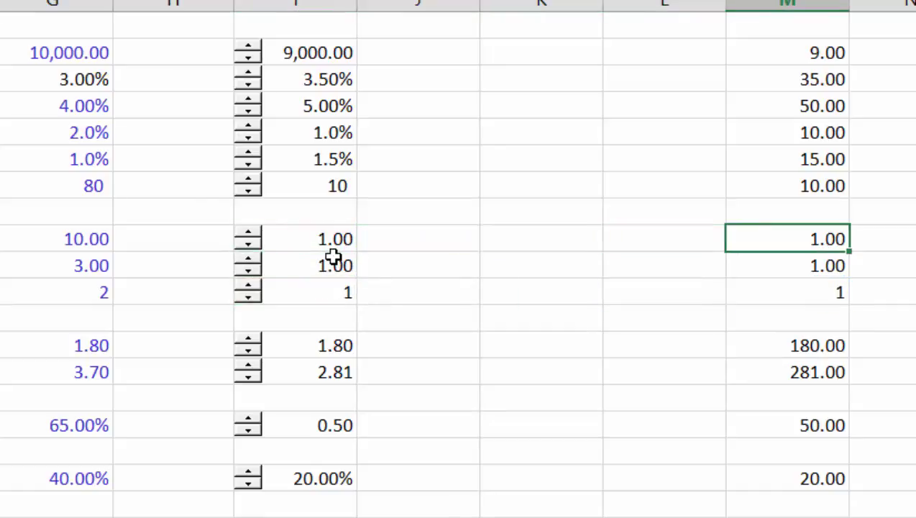
{"action": "type", "text": "15"}
{"action": "key", "text": "Return"}
- Enter =M16/100 and =M19/100 in the lower inputs and format the 0.50 result as a percentage
{"action": "key", "text": "Left"}
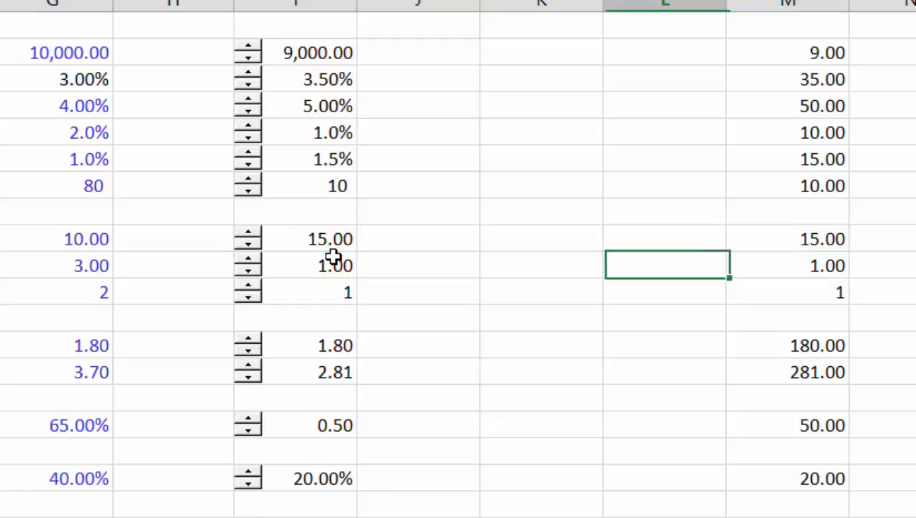
{"action": "key", "text": "Left"}
{"action": "key", "text": "Left"}
{"action": "key", "text": "Left"}
{"action": "key", "text": "Down"}
{"action": "key", "text": "Down"}
{"action": "key", "text": "Down"}
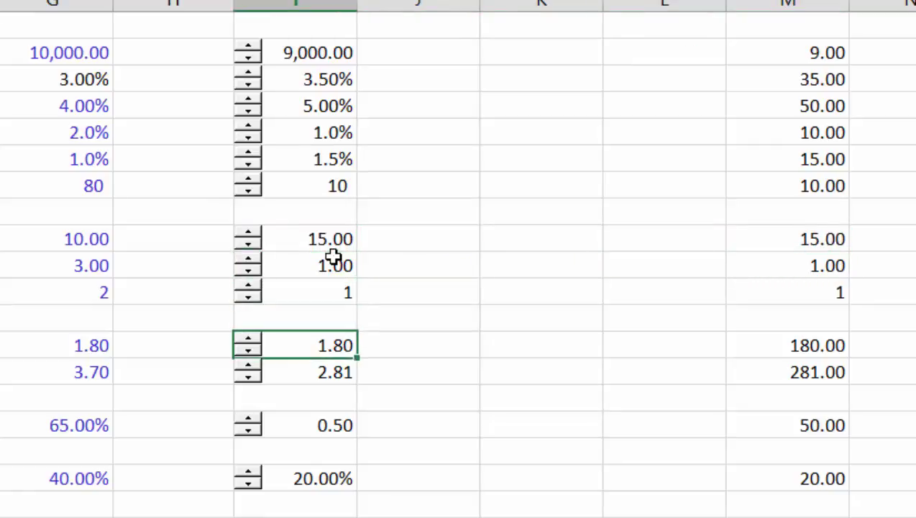
{"action": "type", "text": "=M16/100"}
{"action": "key", "text": "ctrl+Return"}
{"action": "key", "text": "Down"}
{"action": "key", "text": "Down"}
{"action": "key", "text": "Down"}
{"action": "type", "text": "=M19/100"}
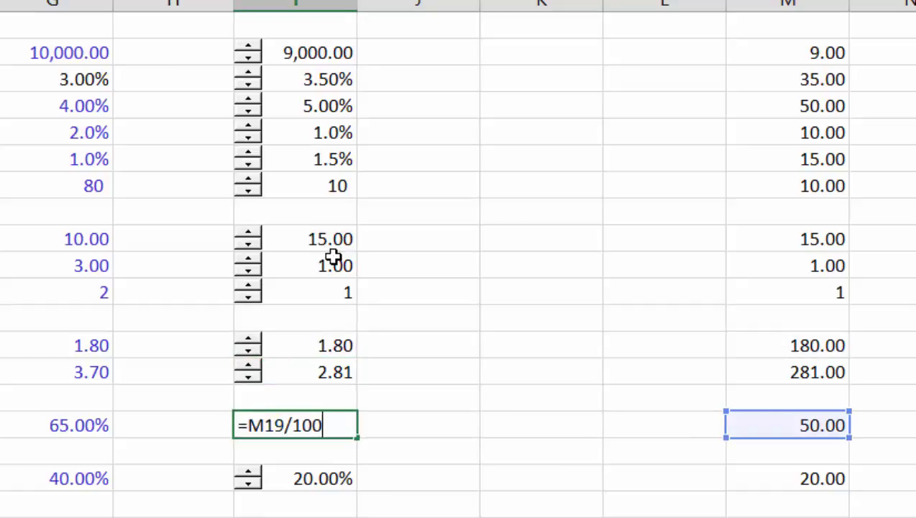
{"action": "key", "text": "ctrl+Return"}
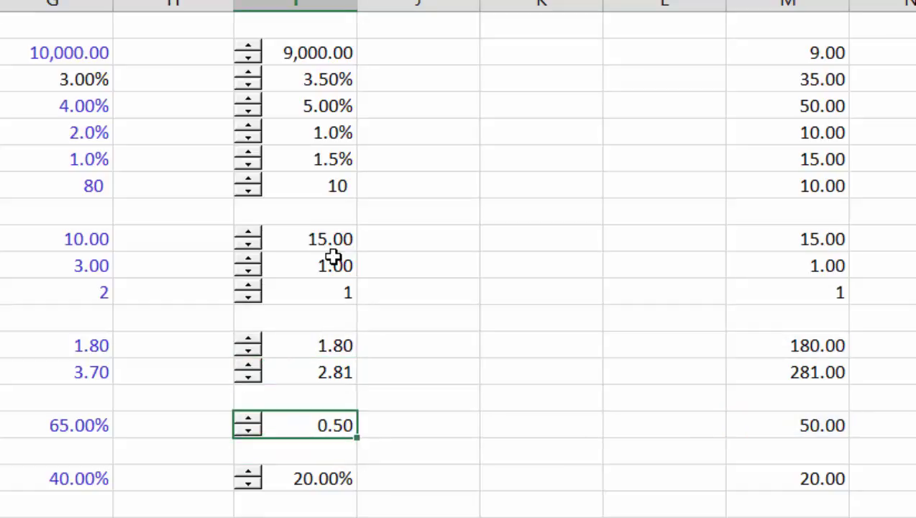
{"action": "key", "text": "ctrl+shift+5"}
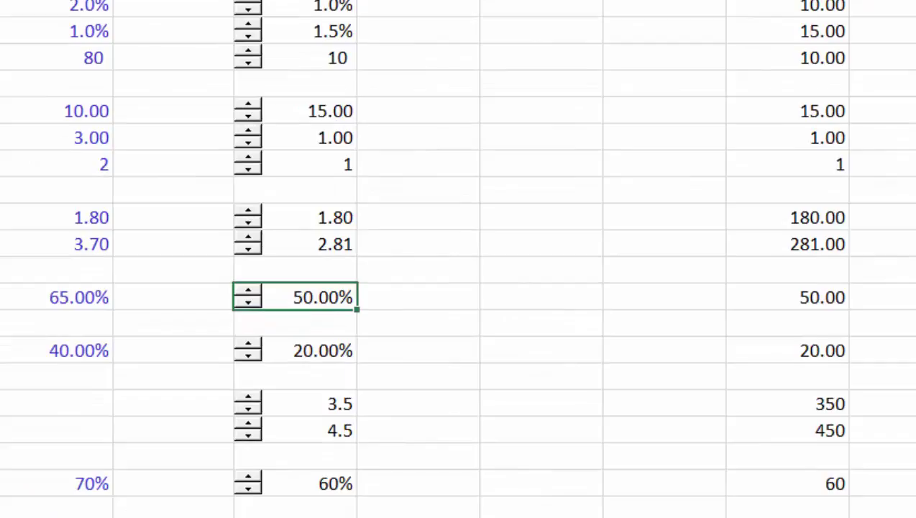
- Lower the custom loan input from 10 to 9 and dismiss the 'Cannot run the macro' errors
{"action": "left_click", "coordinate": [181, 34]}
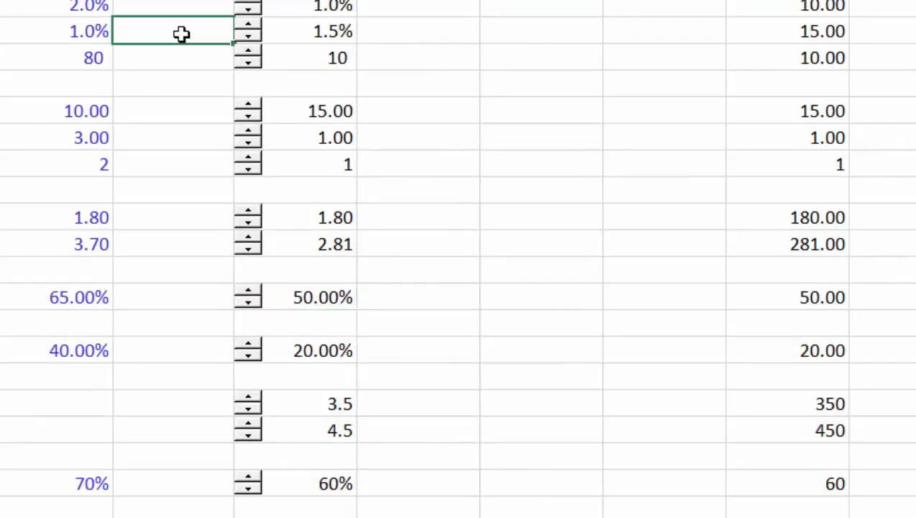
{"action": "key", "text": "Up"}
{"action": "key", "text": "Up"}
{"action": "key", "text": "Up"}
{"action": "key", "text": "Up"}
{"action": "key", "text": "Up"}
{"action": "key", "text": "Up"}
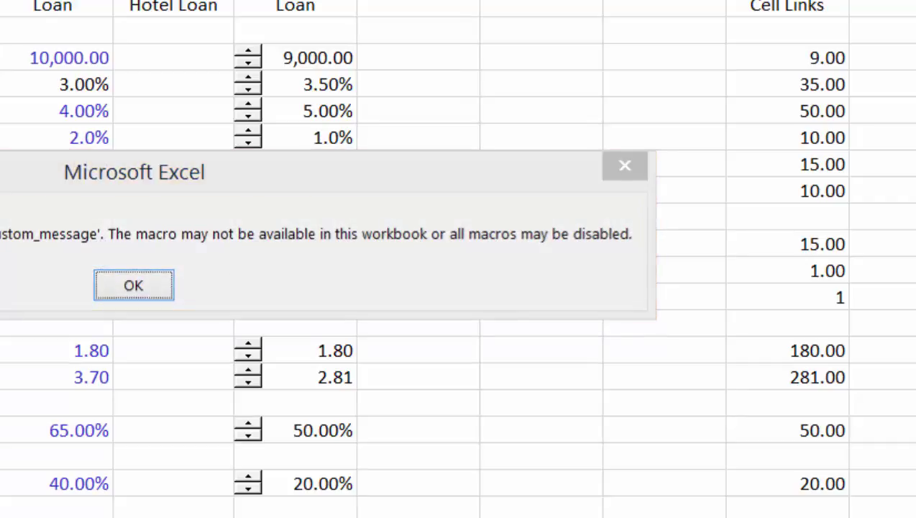
{"action": "key", "text": "Return"}
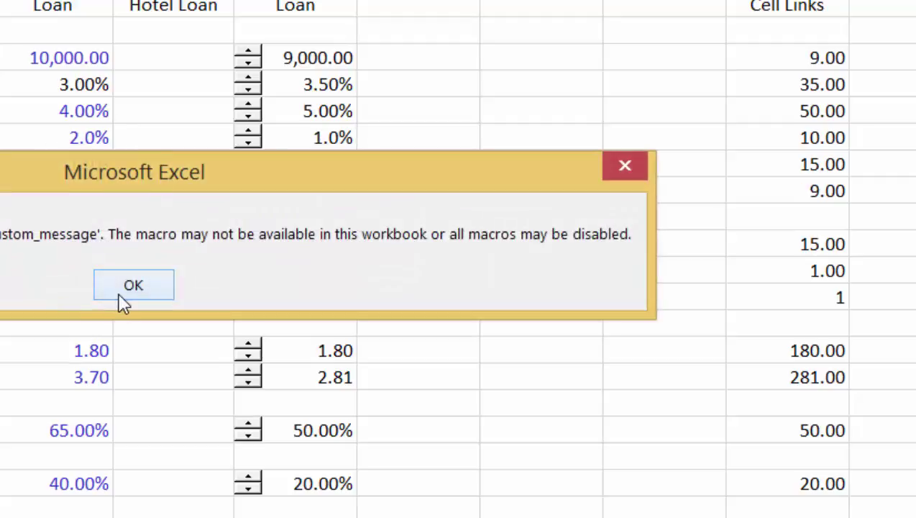
{"action": "left_click", "coordinate": [133, 285]}
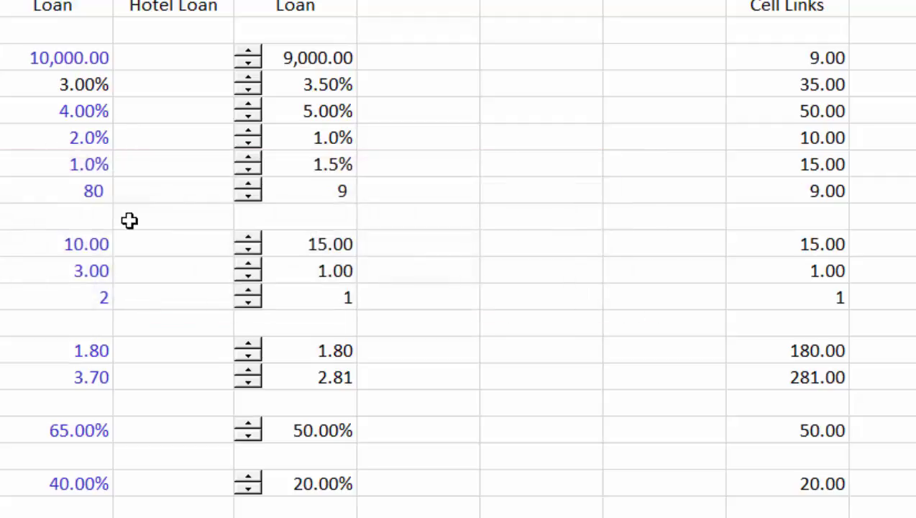
- Pick the spinner beside the 9,000.00 amount, then select all the Customised Loan spinners together
{"action": "left_click", "coordinate": [159, 161]}
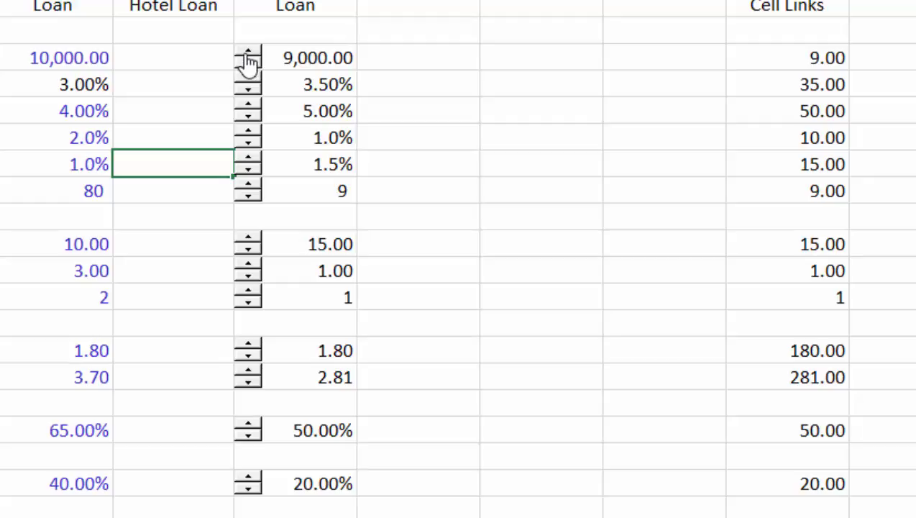
{"action": "left_click", "coordinate": [245, 53], "text": "ctrl"}
{"action": "right_click", "coordinate": [245, 54]}
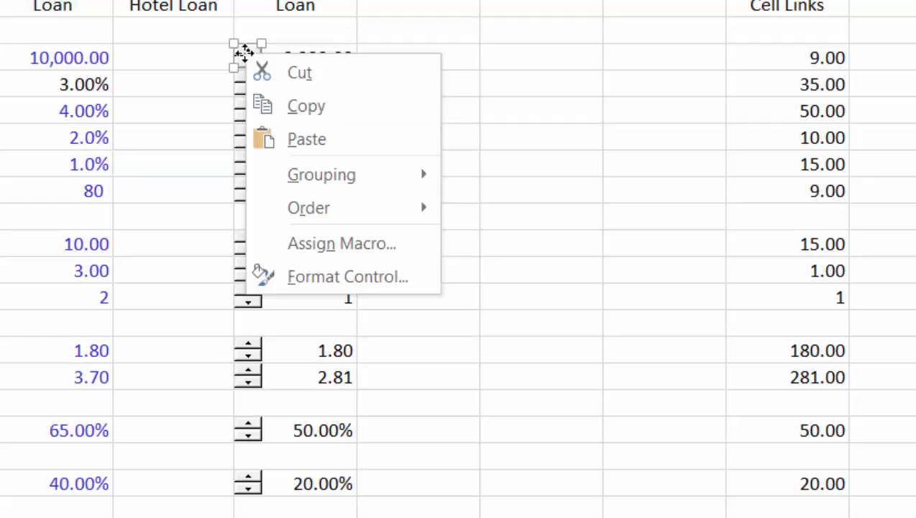
{"action": "key", "text": "Escape"}
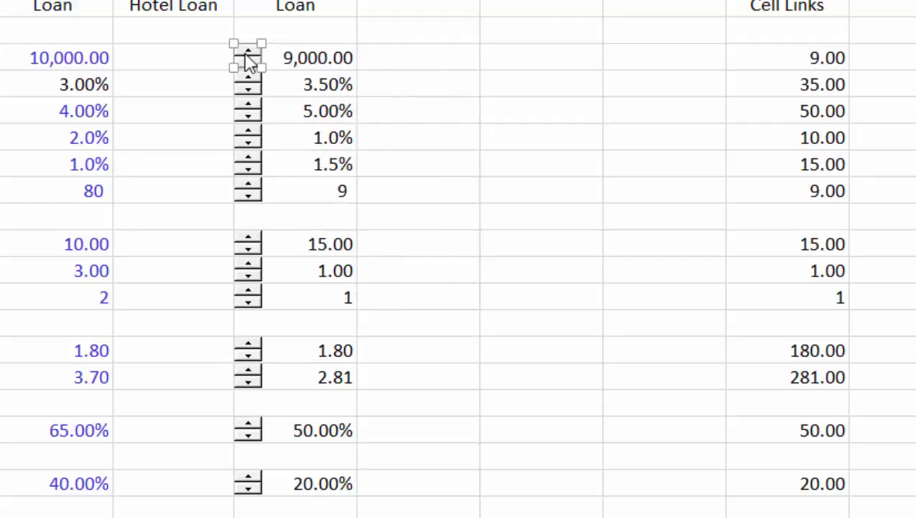
{"action": "key", "text": "ctrl+a"}
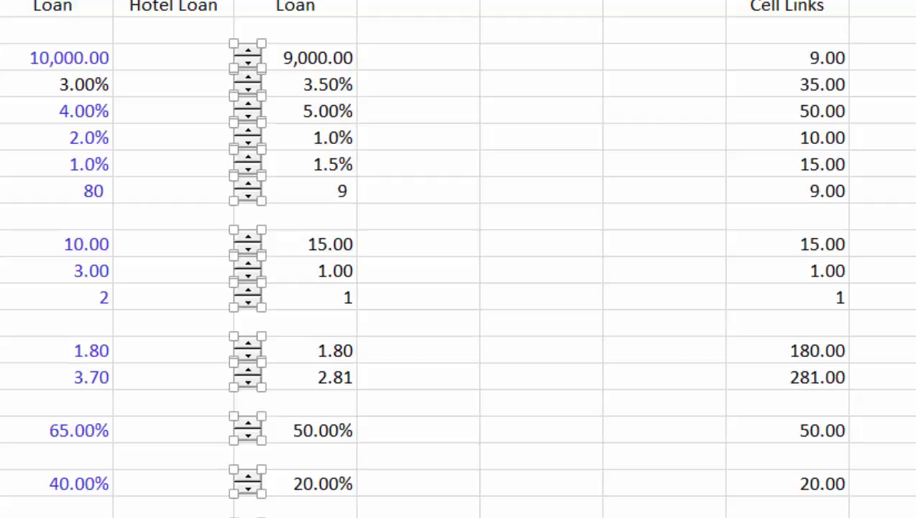
- Assign the selected spinners a new macro named Cusom_Message and create it in the code editor
{"action": "right_click", "coordinate": [252, 56]}
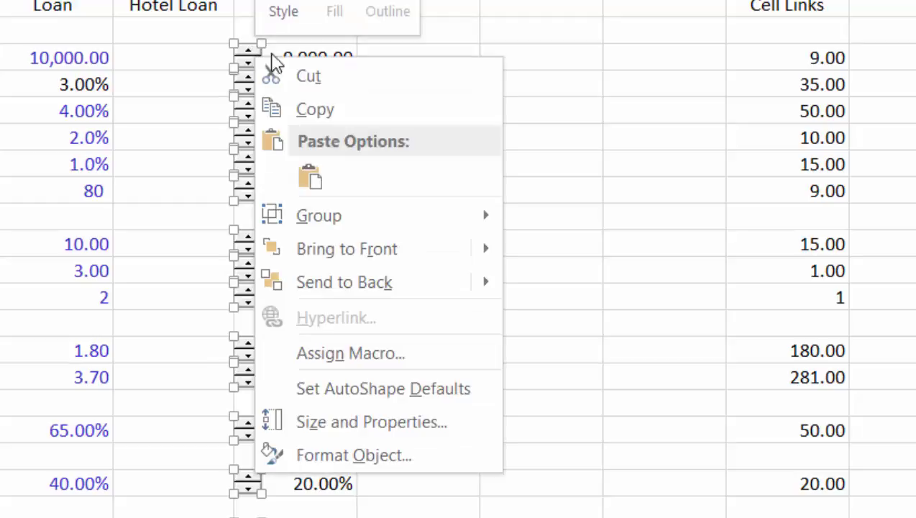
{"action": "left_click", "coordinate": [388, 359]}
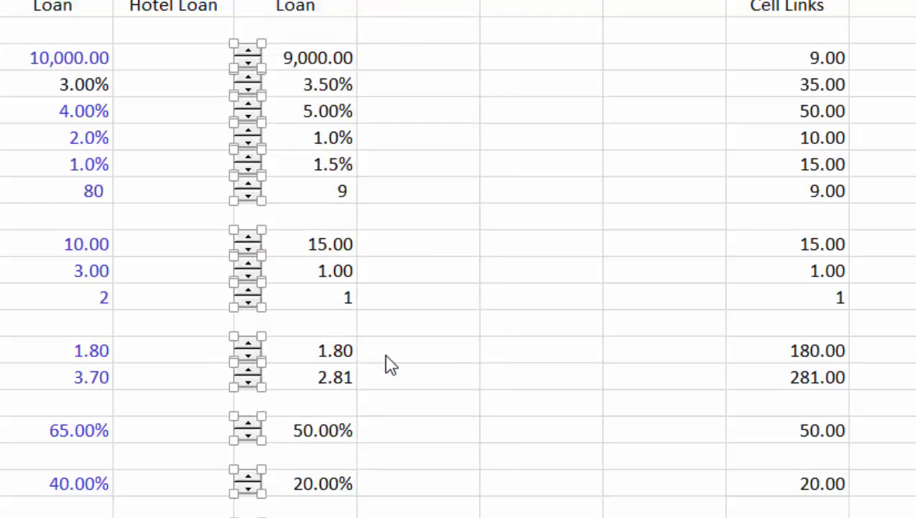
{"action": "key", "text": "BackSpace"}
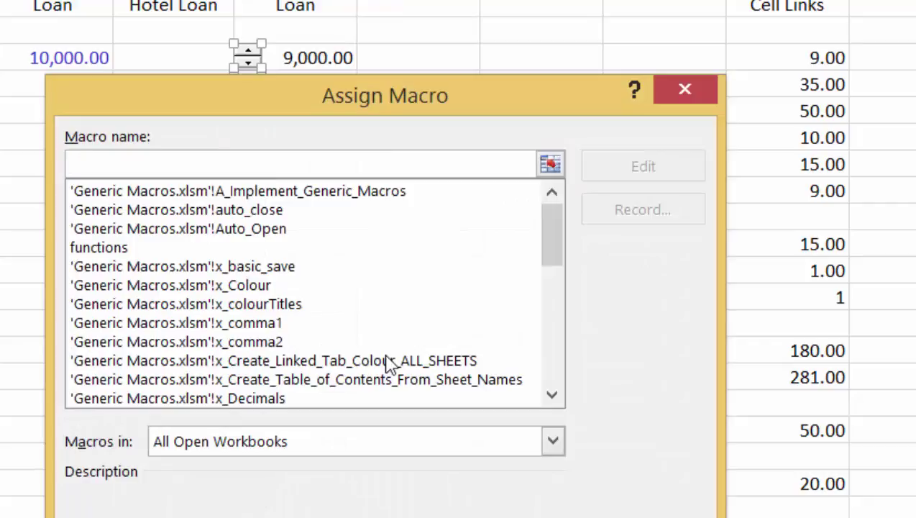
{"action": "type", "text": "Cusom_"}
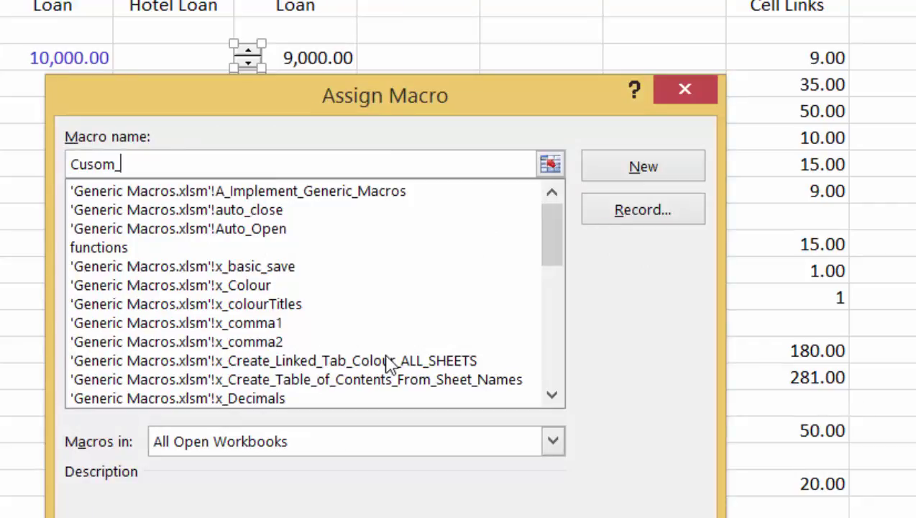
{"action": "type", "text": "Message"}
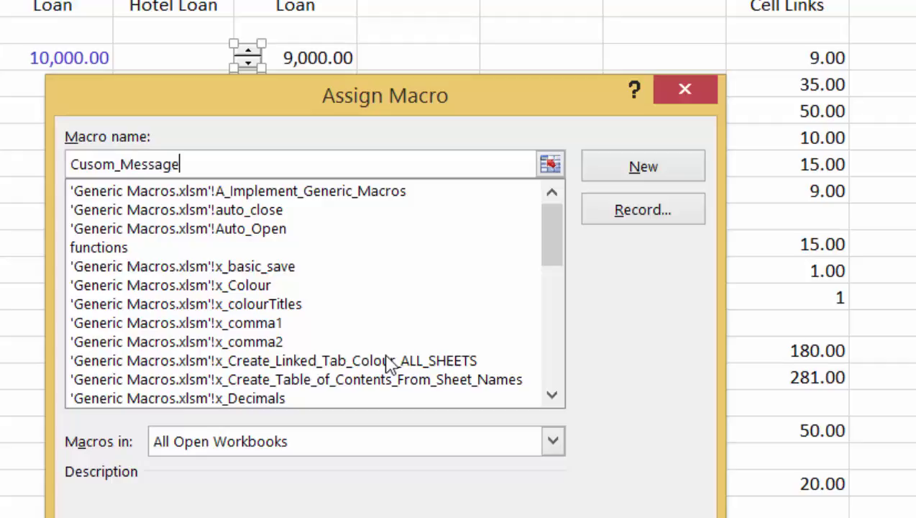
{"action": "left_click", "coordinate": [633, 180]}
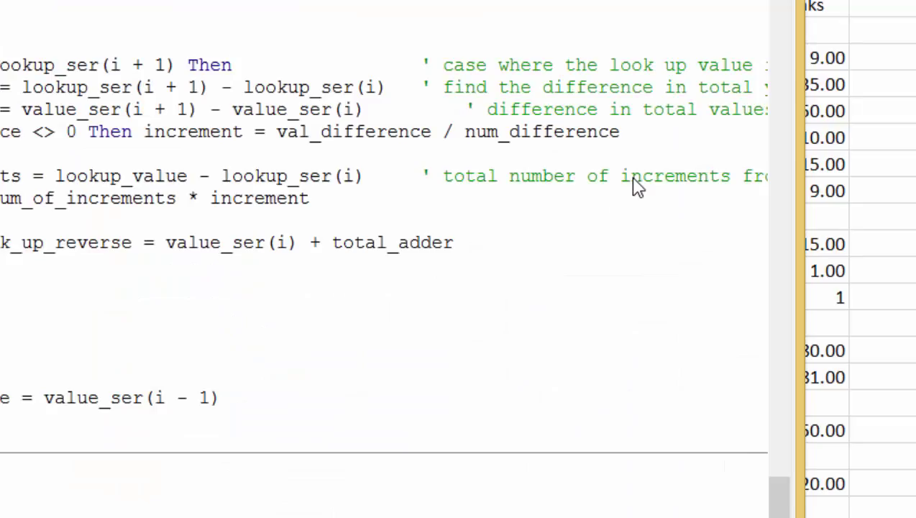
- Select the Loan Code heading and its value 1, and create a name from the top row
{"action": "scroll", "coordinate": [634, 183], "scroll_direction": "down", "scroll_amount": 5}
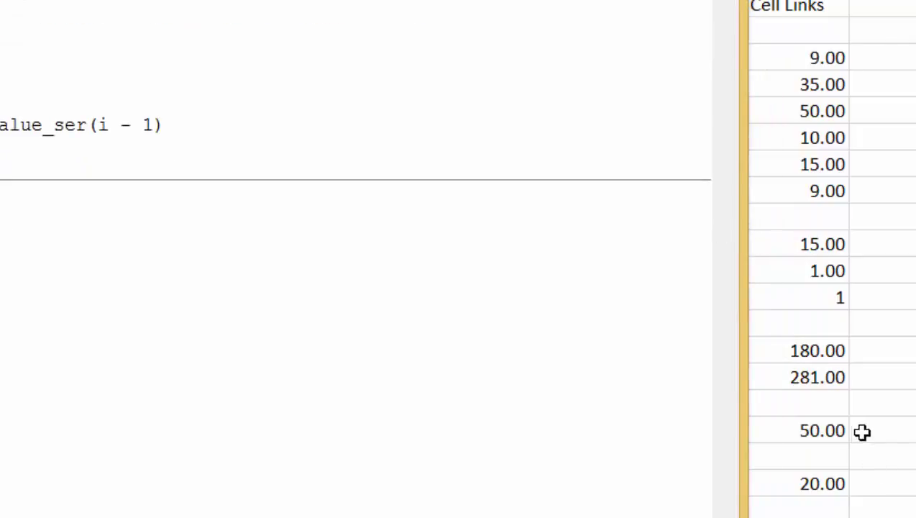
{"action": "left_click", "coordinate": [863, 431]}
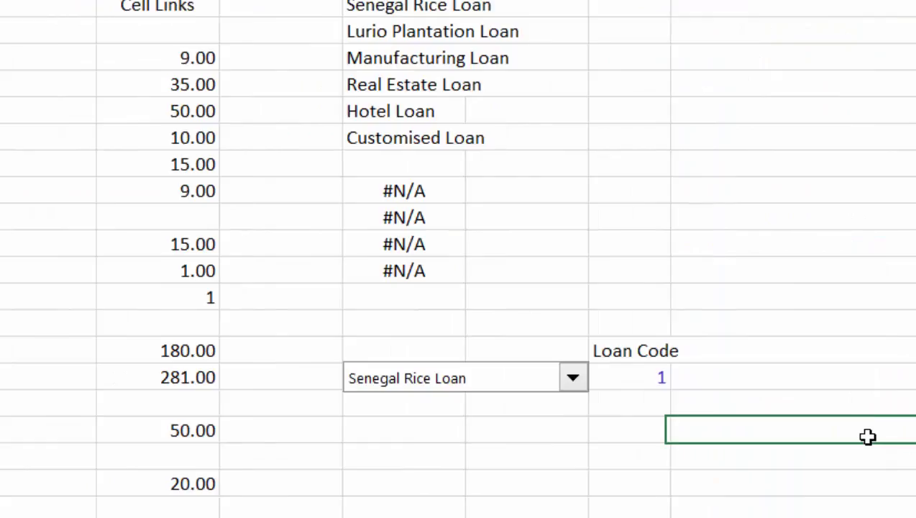
{"action": "key", "text": "Up"}
{"action": "key", "text": "Right"}
{"action": "key", "text": "Left"}
{"action": "key", "text": "Left"}
{"action": "key", "text": "Up"}
{"action": "key", "text": "Up"}
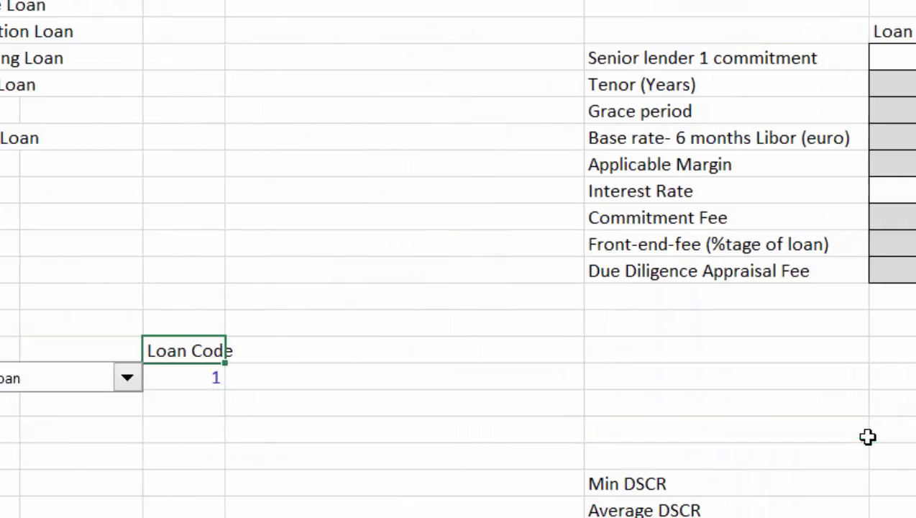
{"action": "key", "text": "shift+Down"}
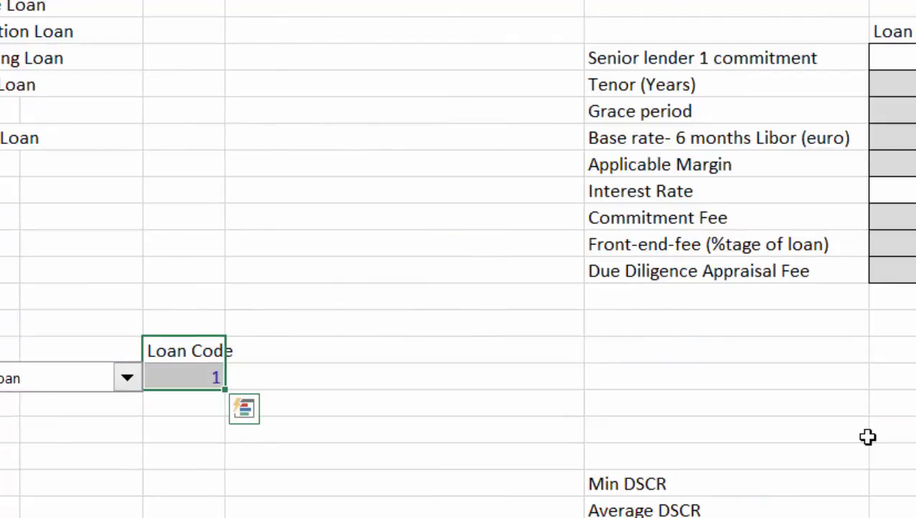
{"action": "key", "text": "ctrl+shift+F3"}
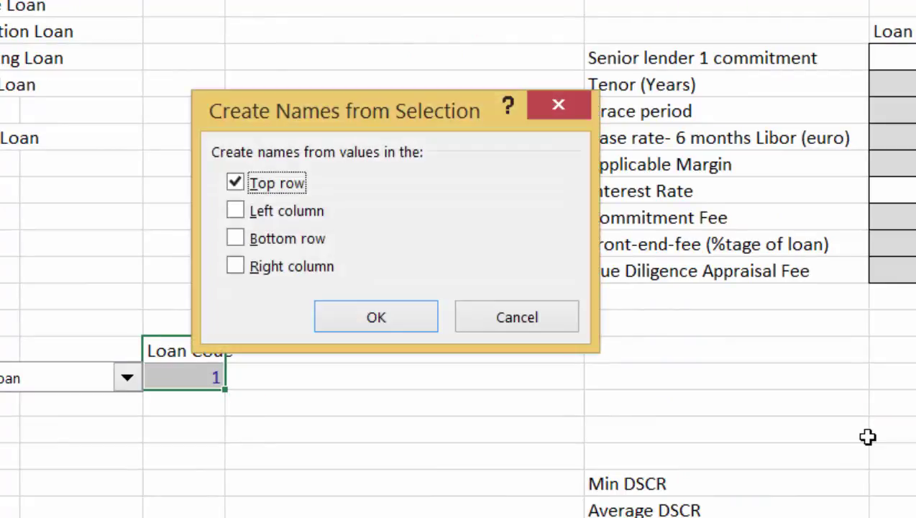
{"action": "left_click", "coordinate": [388, 329]}
{"action": "key", "text": "Down"}
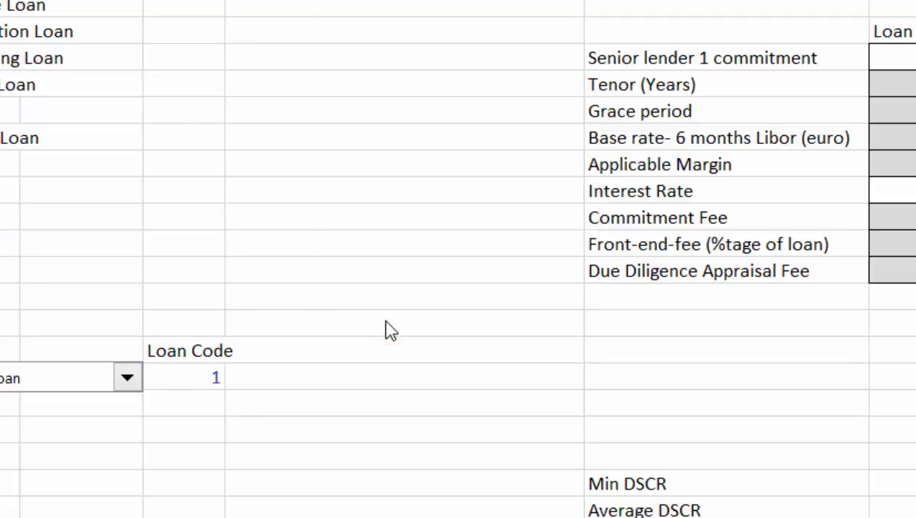
- Jump to the range named 'code' (7 above Customised Loan) and step through the inputs around it
{"action": "scroll", "coordinate": [385, 330], "scroll_direction": "left", "scroll_amount": 3}
{"action": "scroll", "coordinate": [385, 330], "scroll_direction": "right", "scroll_amount": 5}
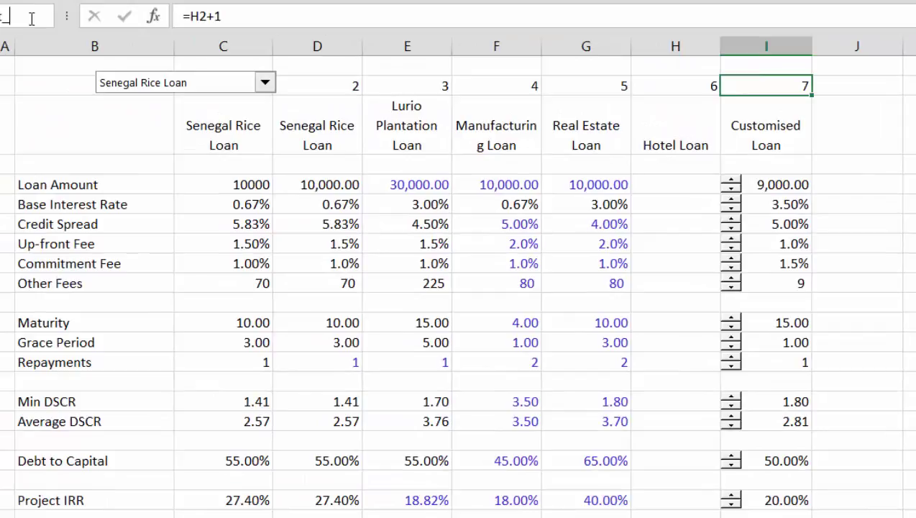
{"action": "type", "text": "code"}
{"action": "key", "text": "Return"}
{"action": "key", "text": "Down"}
{"action": "key", "text": "Down"}
{"action": "key", "text": "Up"}
{"action": "key", "text": "Up"}
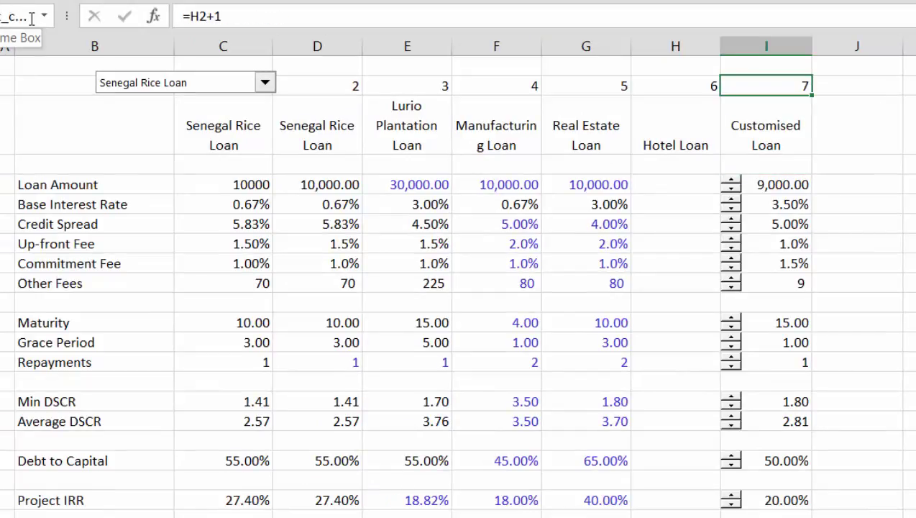
{"action": "key", "text": "Down"}
{"action": "key", "text": "Down"}
{"action": "key", "text": "Down"}
{"action": "key", "text": "Down"}
{"action": "key", "text": "Down"}
{"action": "key", "text": "Down"}
{"action": "key", "text": "Down"}
{"action": "key", "text": "Down"}
{"action": "key", "text": "Down"}
{"action": "key", "text": "Down"}
{"action": "key", "text": "Right"}
{"action": "key", "text": "Right"}
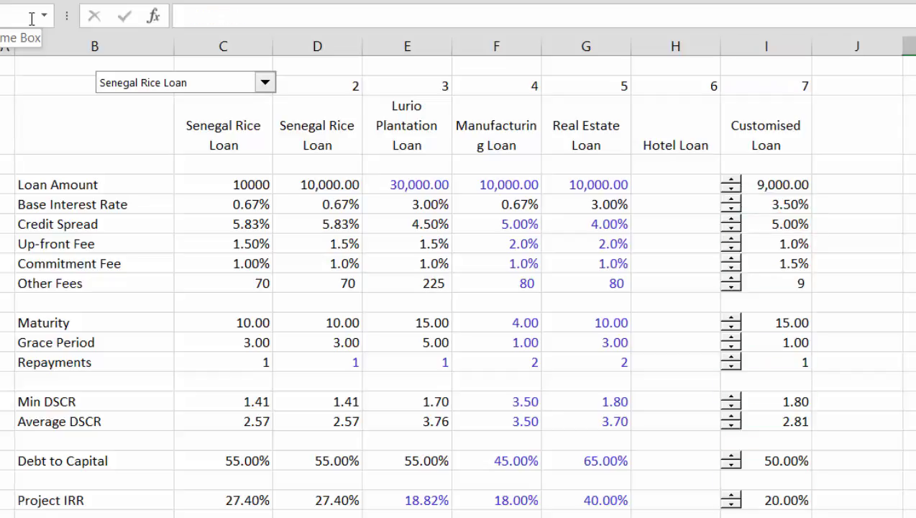
{"action": "key", "text": "Right"}
{"action": "key", "text": "Right"}
{"action": "key", "text": "Right"}
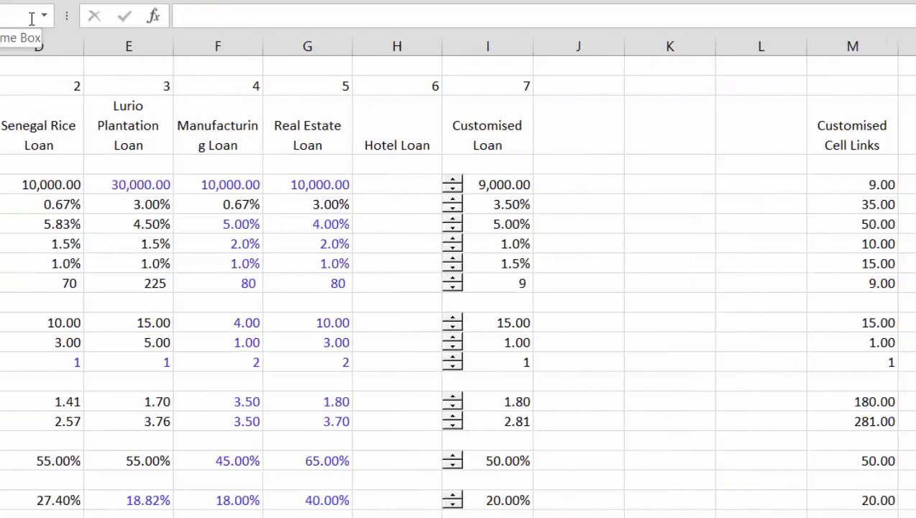
{"action": "key", "text": "Left"}
{"action": "key", "text": "Left"}
{"action": "key", "text": "Left"}
{"action": "key", "text": "Left"}
{"action": "key", "text": "Left"}
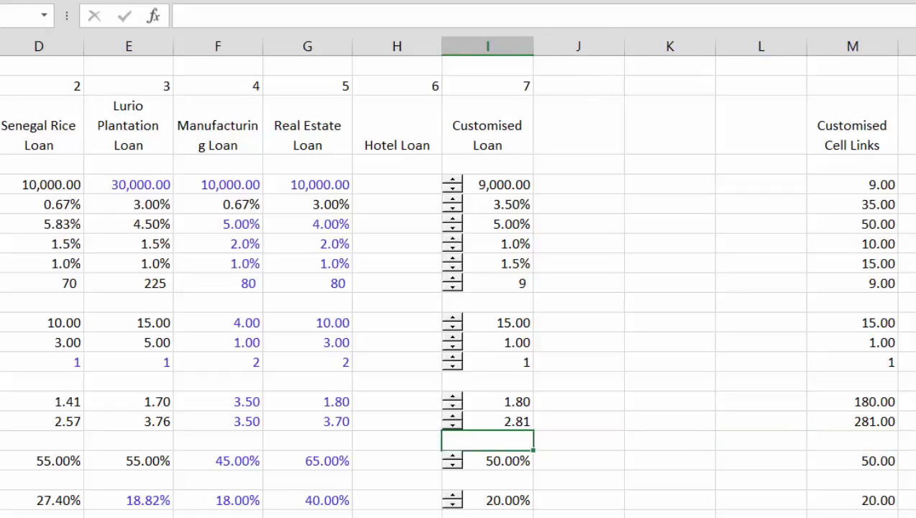
- In Cusom_Message, type If Range("cust_code") <> Range("loan_code") Then and begin a msgbox line
{"action": "mouse_move", "coordinate": [208, 514]}
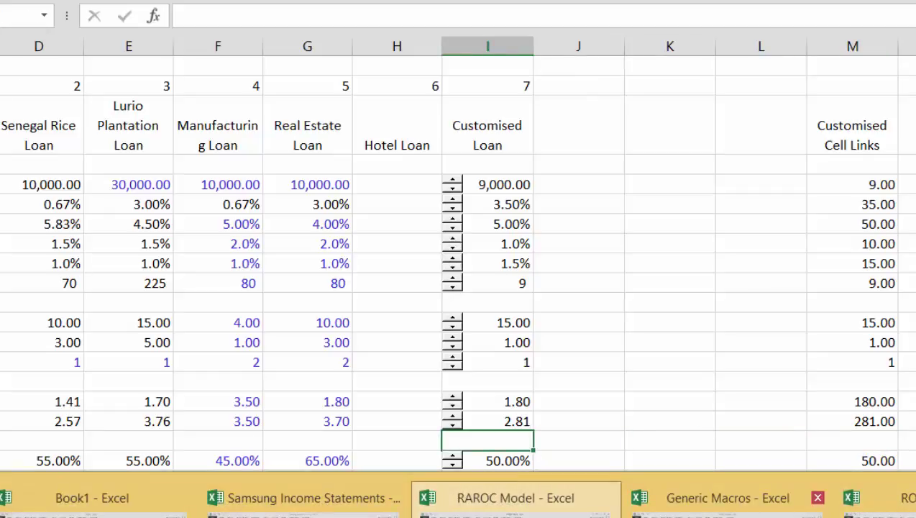
{"action": "key", "text": "alt+F11"}
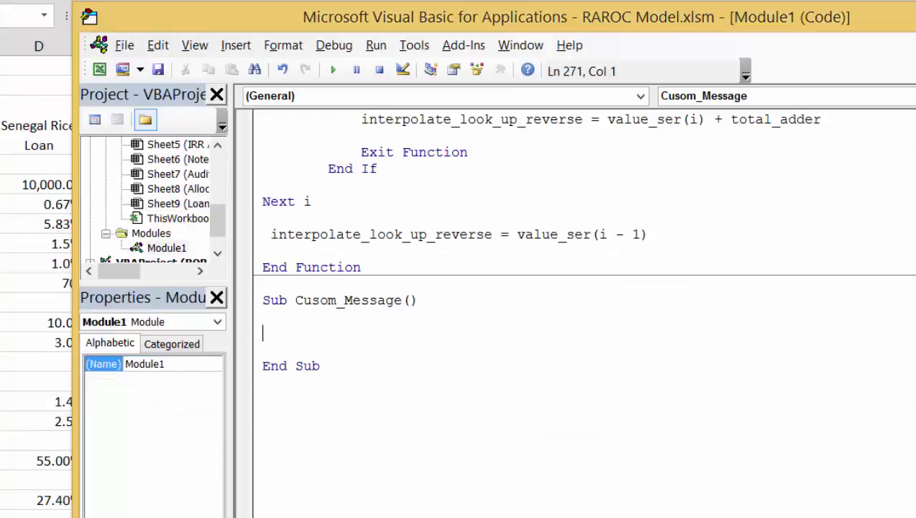
{"action": "type", "text": "if range("}
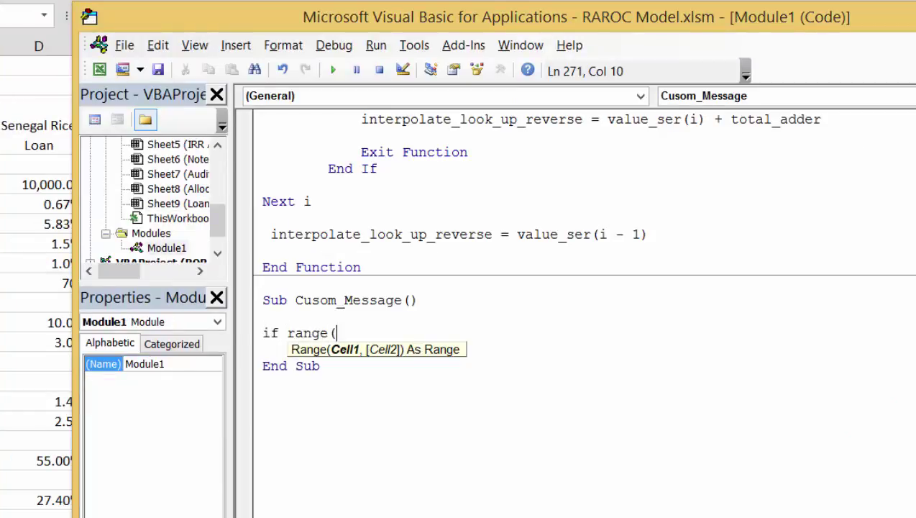
{"action": "type", "text": "\"cust_code"}
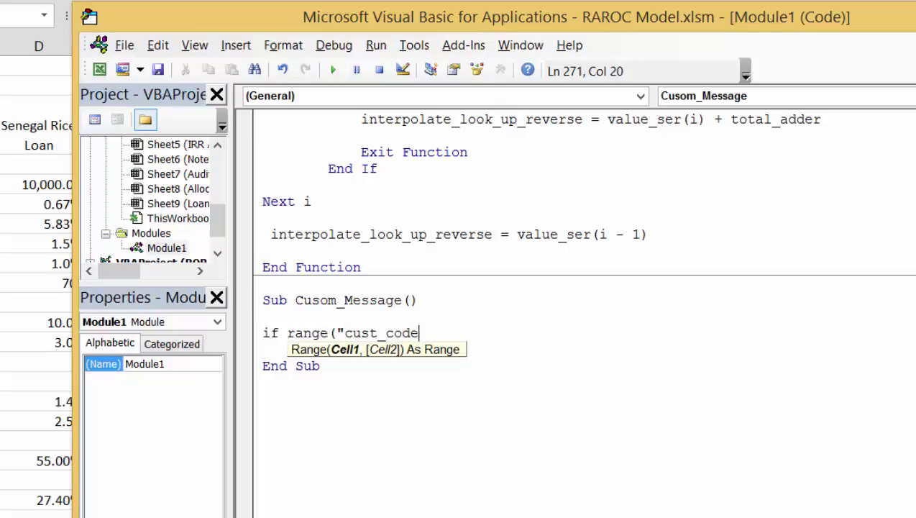
{"action": "type", "text": "\") "}
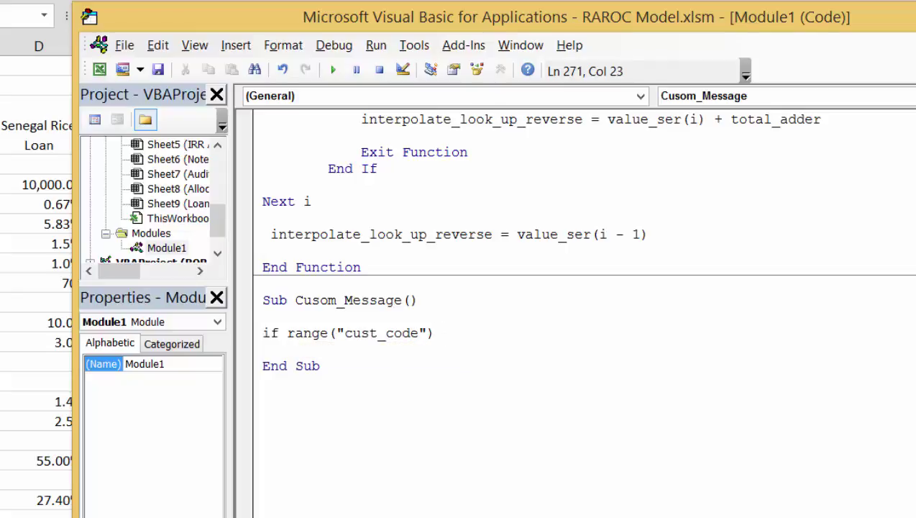
{"action": "type", "text": "<> c"}
{"action": "type", "text": "us"}
{"action": "key", "text": "BackSpace"}
{"action": "key", "text": "BackSpace"}
{"action": "key", "text": "BackSpace"}
{"action": "key", "text": "BackSpace"}
{"action": "type", "text": "range"}
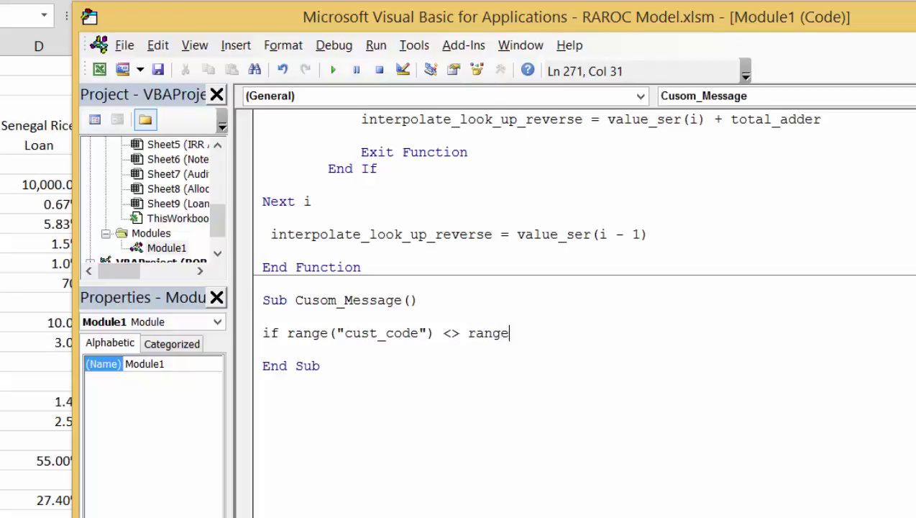
{"action": "type", "text": "(\"load"}
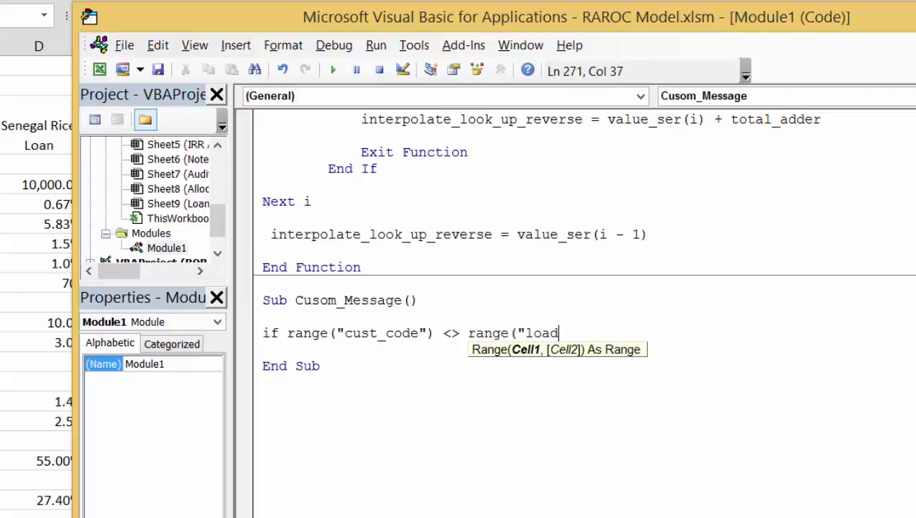
{"action": "type", "text": "_"}
{"action": "key", "text": "BackSpace"}
{"action": "key", "text": "BackSpace"}
{"action": "type", "text": "n_code"}
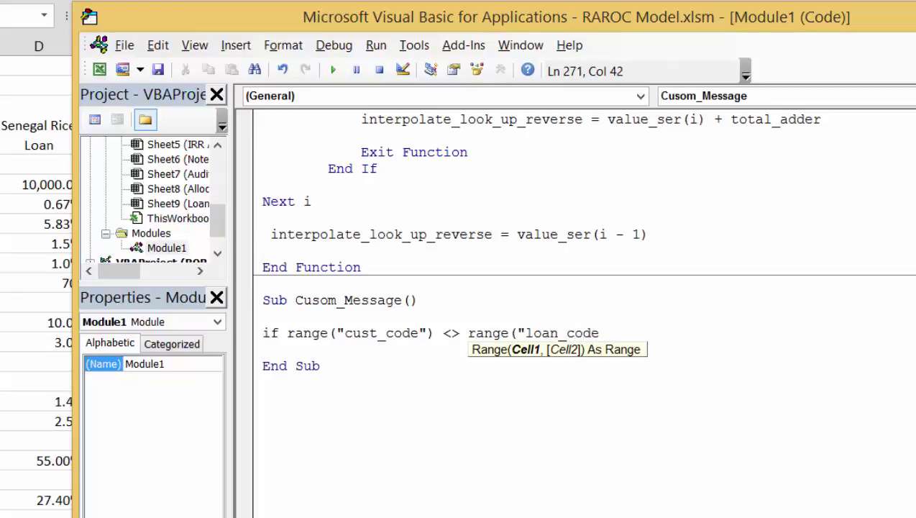
{"action": "type", "text": "\") then"}
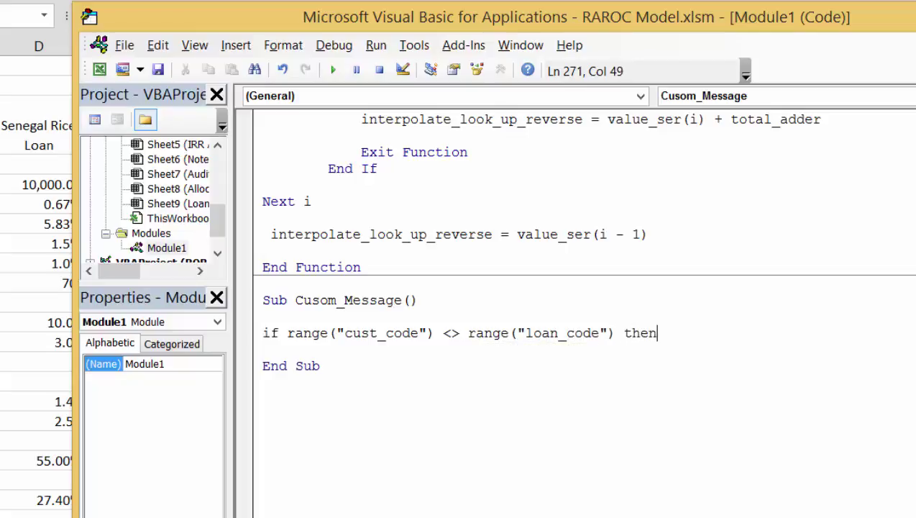
{"action": "key", "text": "Return"}
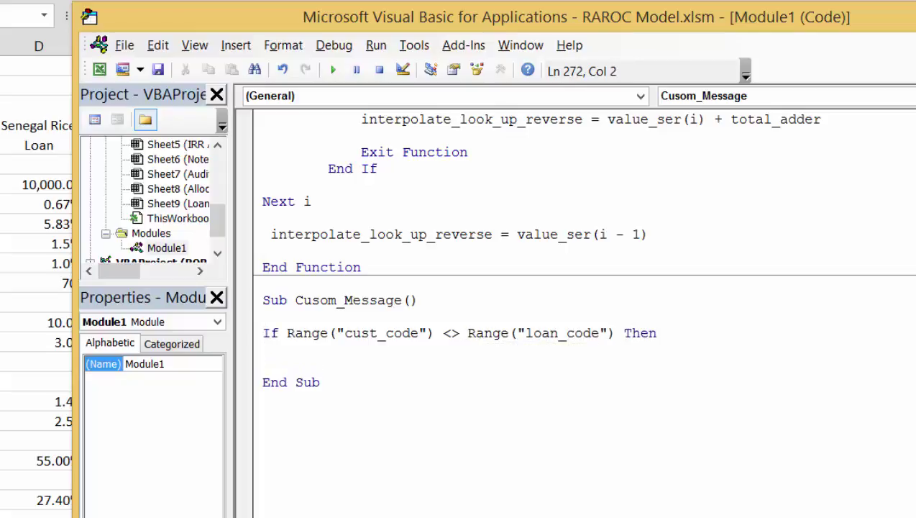
{"action": "type", "text": "msgbox )"}
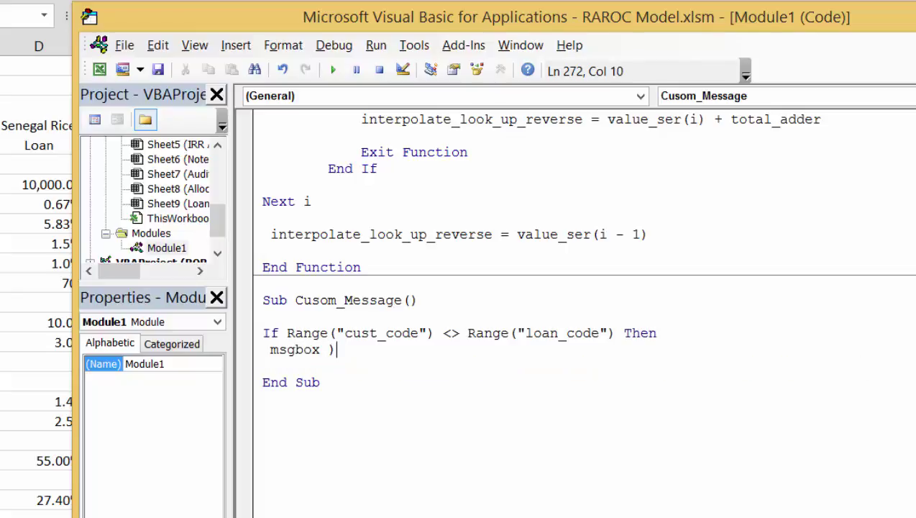
- Complete the MsgBox with "These Gimic Spinner Boxes only work when the Custom Loan is Selected"
{"action": "key", "text": "BackSpace"}
{"action": "type", "text": "\" Thes"}
{"action": "key", "text": "BackSpace"}
{"action": "type", "text": "e "}
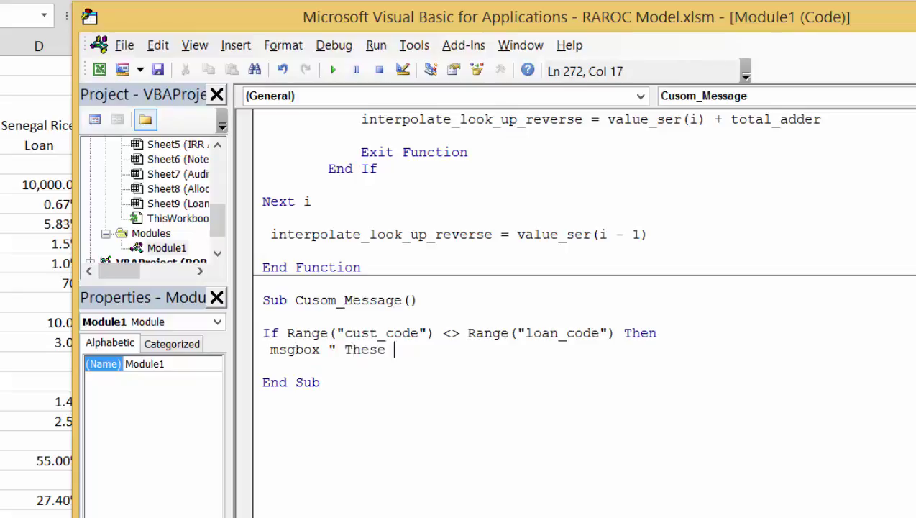
{"action": "type", "text": "Gimik"}
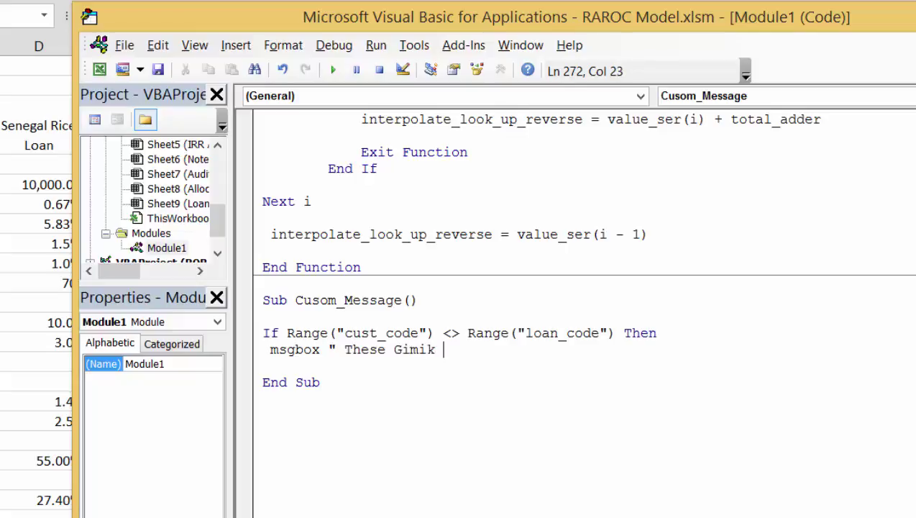
{"action": "key", "text": "BackSpace"}
{"action": "key", "text": "BackSpace"}
{"action": "type", "text": "c Spinner "}
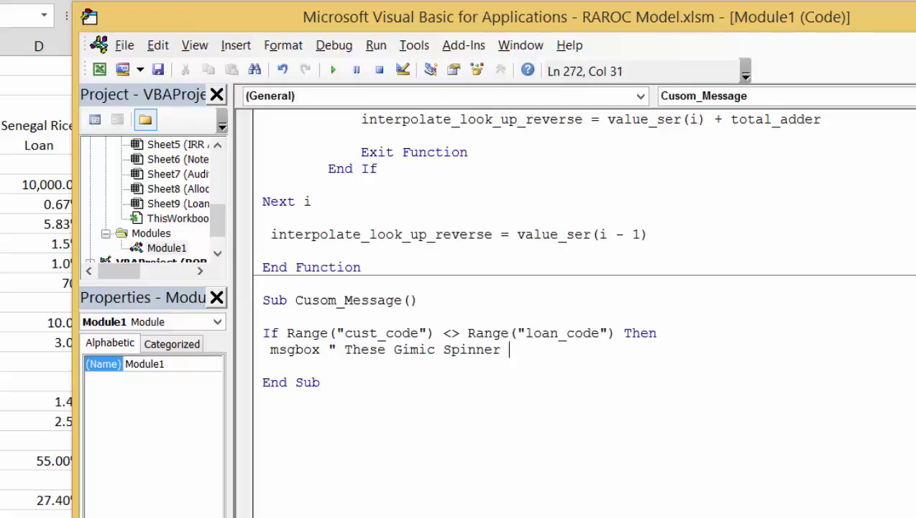
{"action": "type", "text": "Boxes o"}
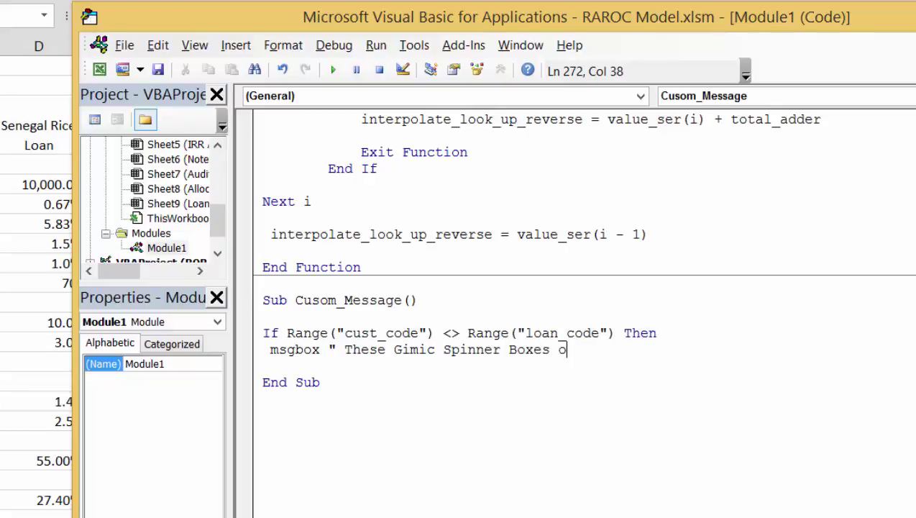
{"action": "type", "text": "nly work w"}
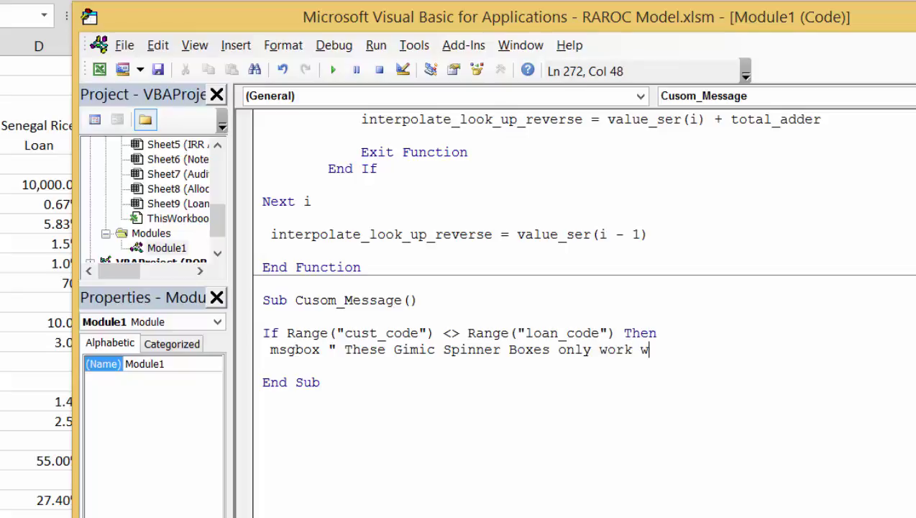
{"action": "type", "text": "hen the "}
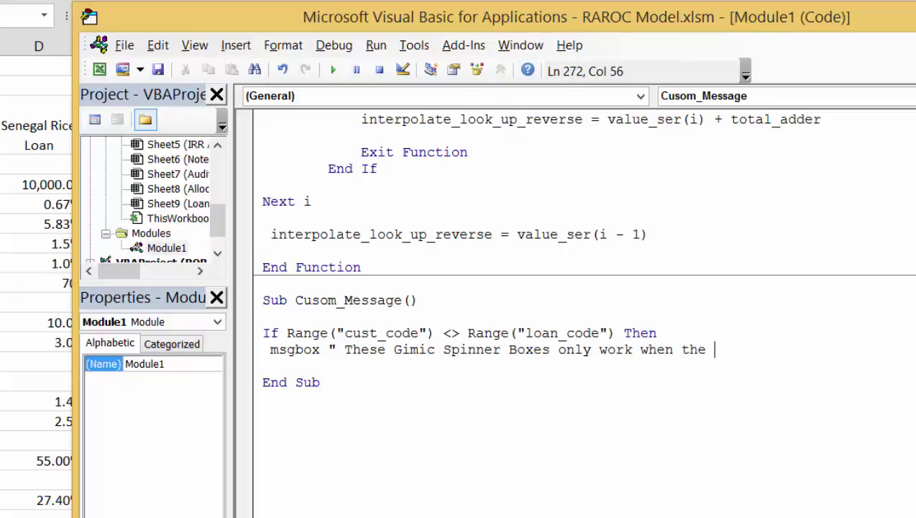
{"action": "type", "text": "Cusom"}
{"action": "key", "text": "BackSpace"}
{"action": "key", "text": "BackSpace"}
{"action": "type", "text": "tom Loan"}
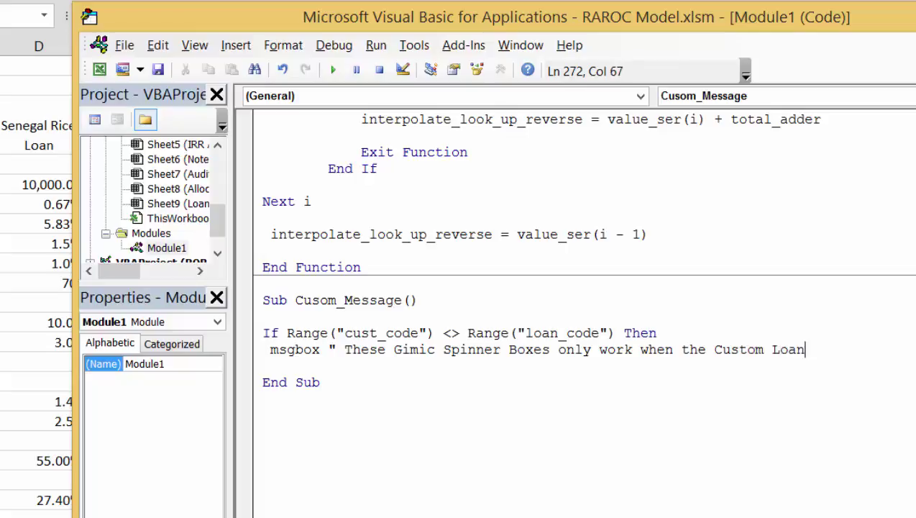
{"action": "type", "text": " is Sel"}
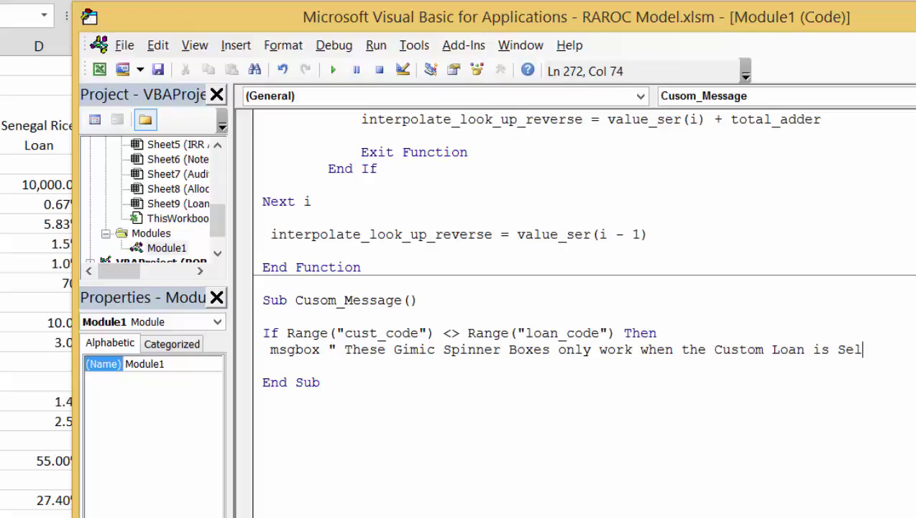
{"action": "type", "text": "ected\""}
{"action": "key", "text": "Return"}
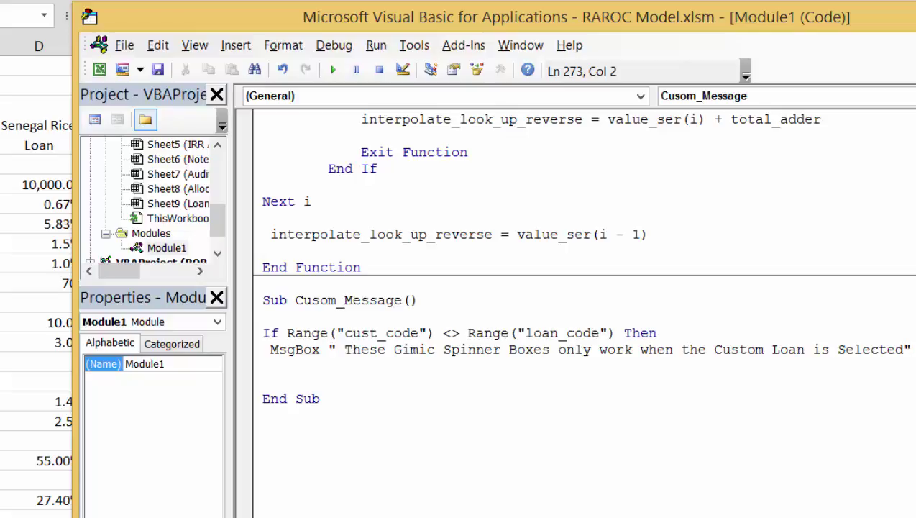
- Close the If block with End If on the following line
{"action": "key", "text": "BackSpace"}
{"action": "type", "text": "endif"}
{"action": "key", "text": "Up"}
{"action": "key", "text": "Down"}
{"action": "key", "text": "Down"}
{"action": "key", "text": "Up"}
{"action": "key", "text": "Up"}
- Drag the Senegal Rice Loan drop-down left into column B, clear of the loan columns
{"action": "left_click", "coordinate": [29, 342]}
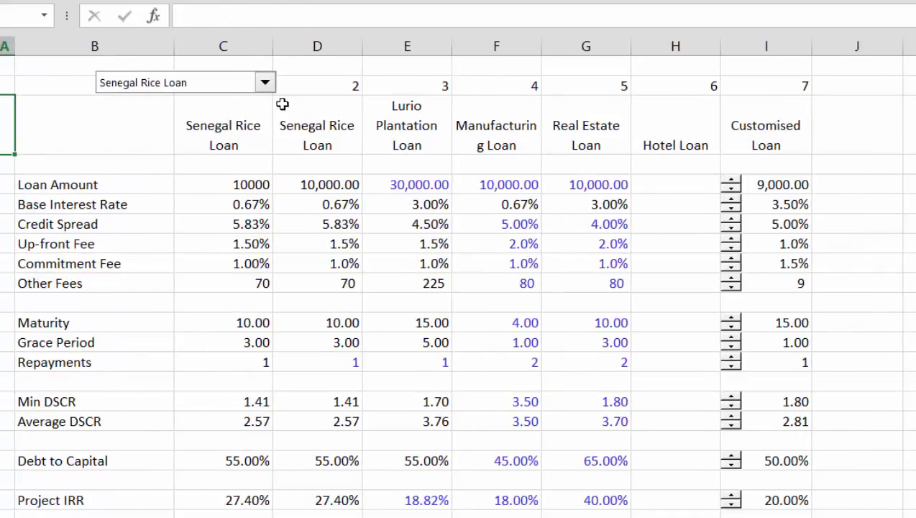
{"action": "left_click", "coordinate": [210, 83], "text": "ctrl"}
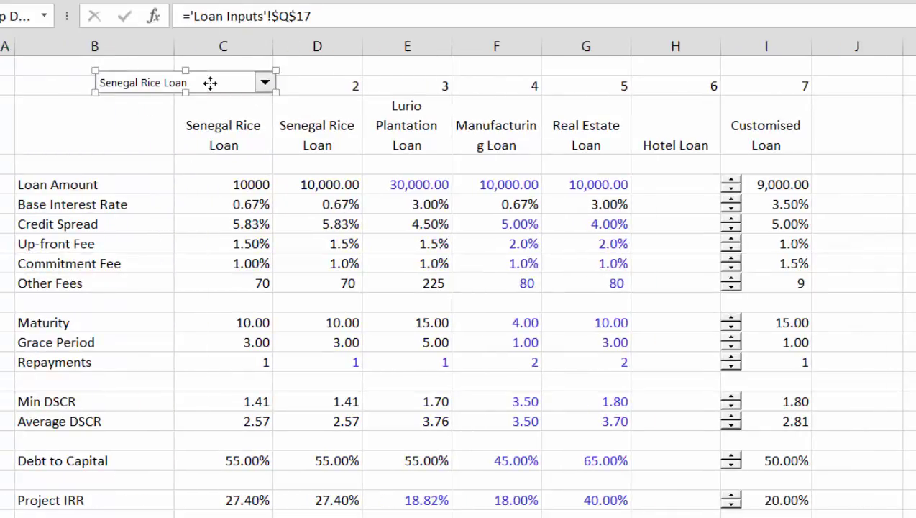
{"action": "right_click", "coordinate": [209, 85]}
{"action": "key", "text": "Escape"}
{"action": "left_click_drag", "start_coordinate": [209, 89], "coordinate": [196, 87]}
{"action": "left_click_drag", "start_coordinate": [141, 76], "coordinate": [126, 87]}
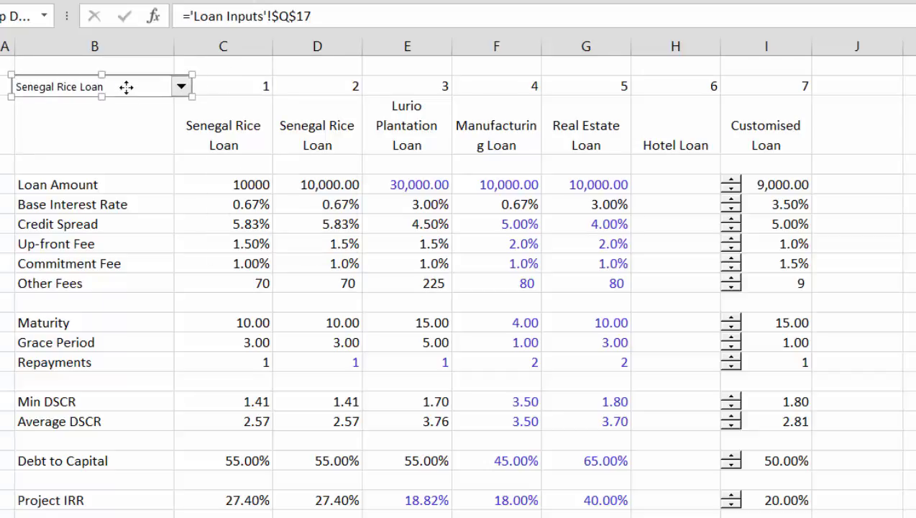
{"action": "left_click", "coordinate": [130, 162]}
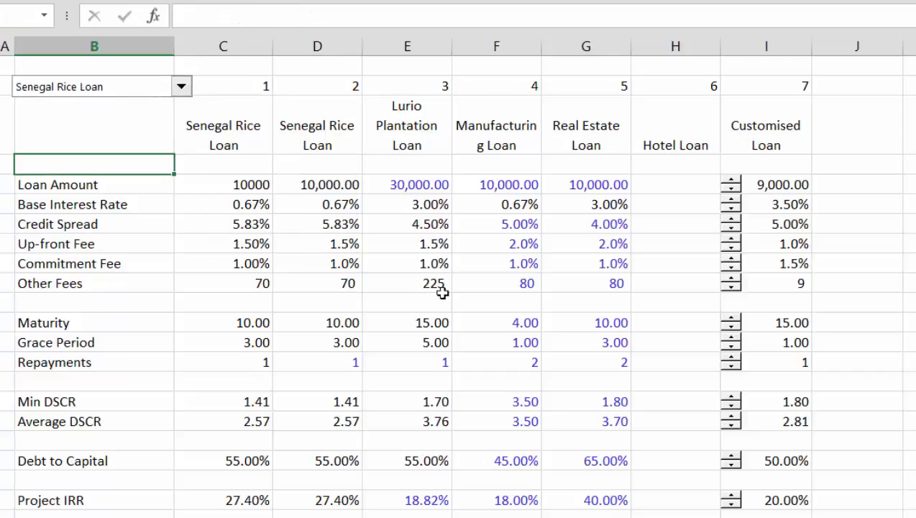
- Choose Hotel Loan in the loan drop-down and dismiss the spinner warning message
{"action": "left_click", "coordinate": [181, 88]}
{"action": "key", "text": "Down"}
{"action": "key", "text": "Down"}
{"action": "key", "text": "Down"}
{"action": "key", "text": "Down"}
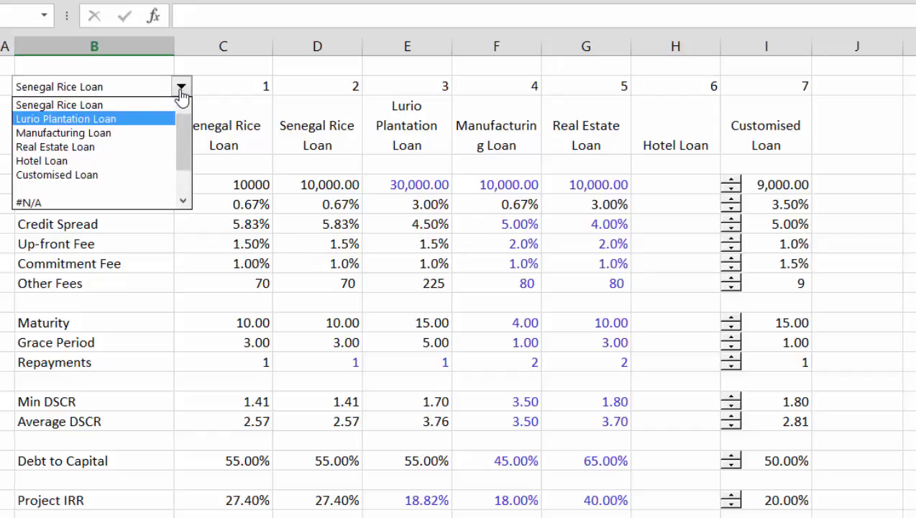
{"action": "key", "text": "Escape"}
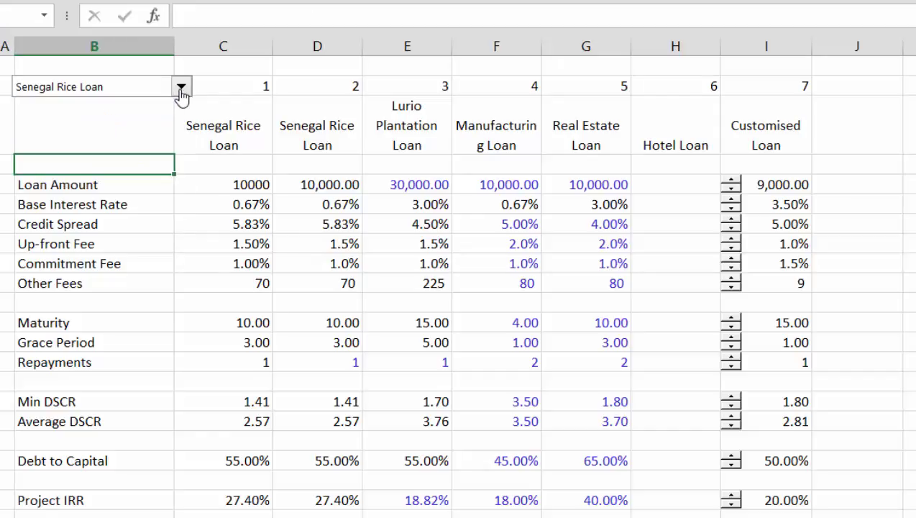
{"action": "key", "text": "Return"}
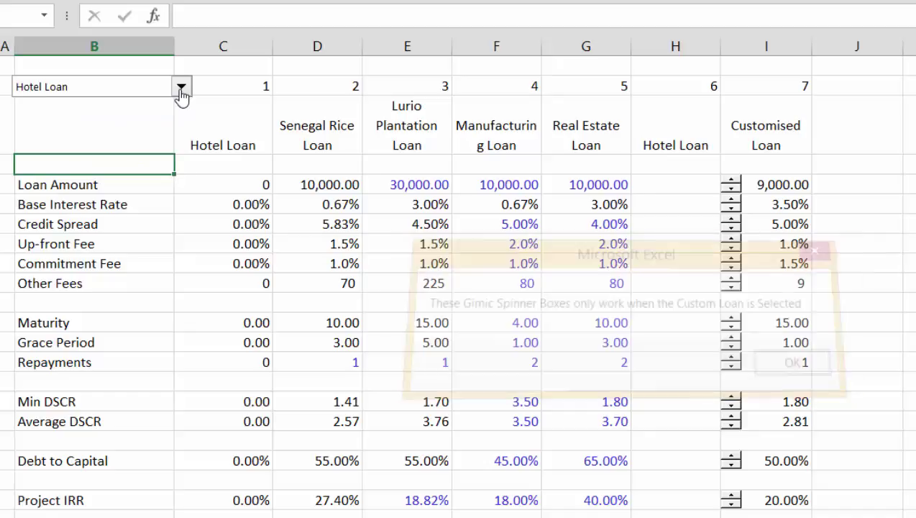
- Confirm the loan drop-down's existing macro assignment with OK
{"action": "left_click", "coordinate": [180, 88], "text": "ctrl"}
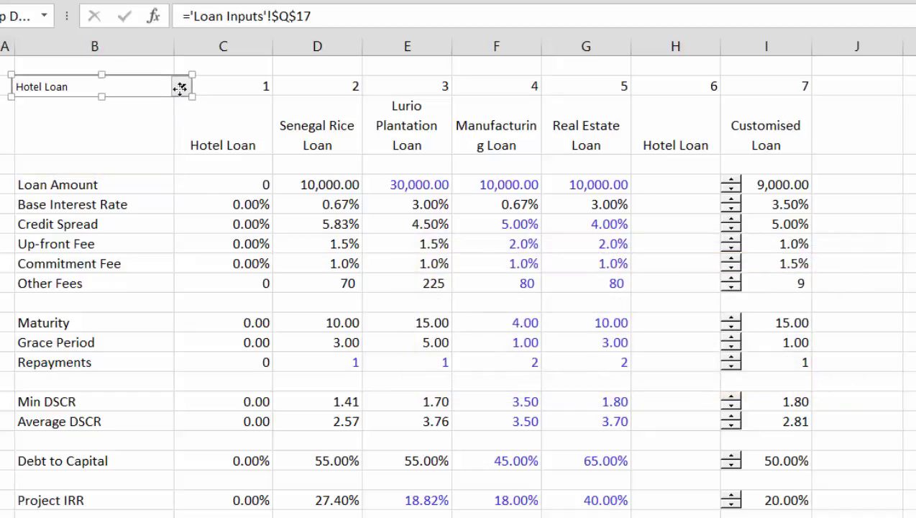
{"action": "right_click", "coordinate": [180, 88]}
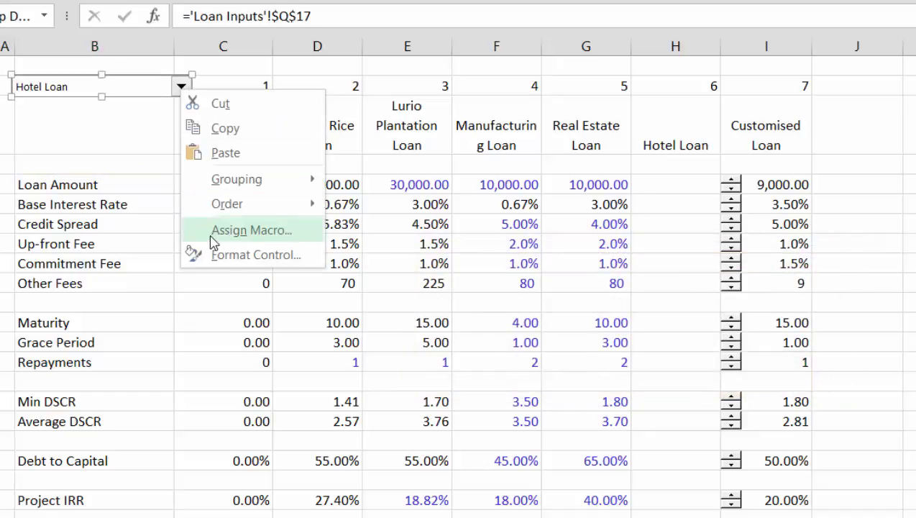
{"action": "key", "text": "Escape"}
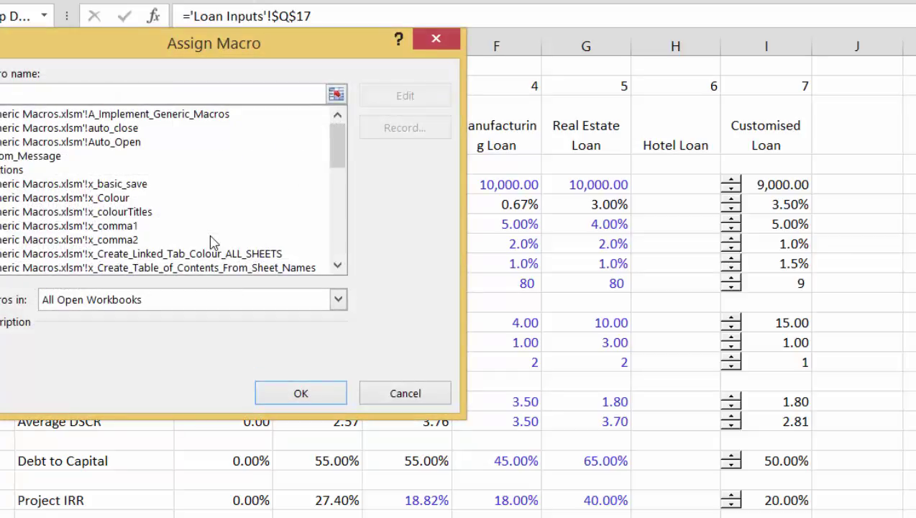
{"action": "left_click", "coordinate": [302, 393]}
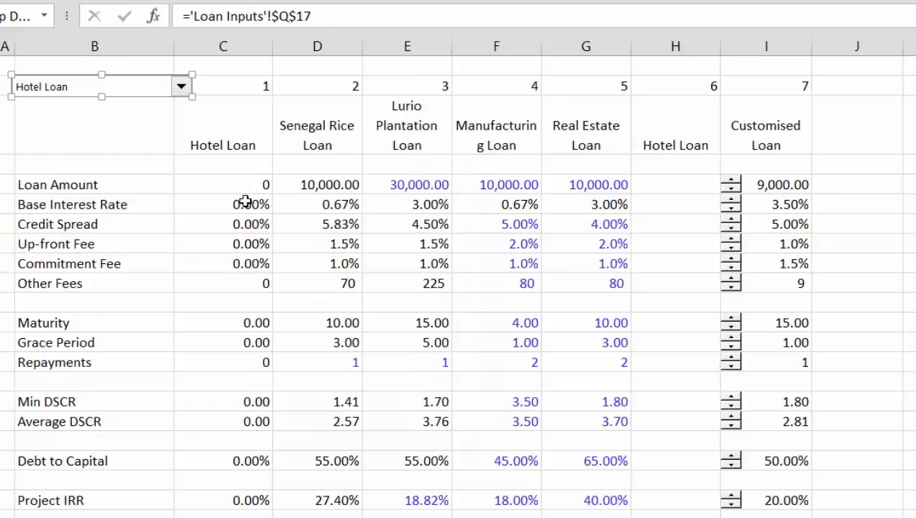
{"action": "left_click", "coordinate": [245, 203]}
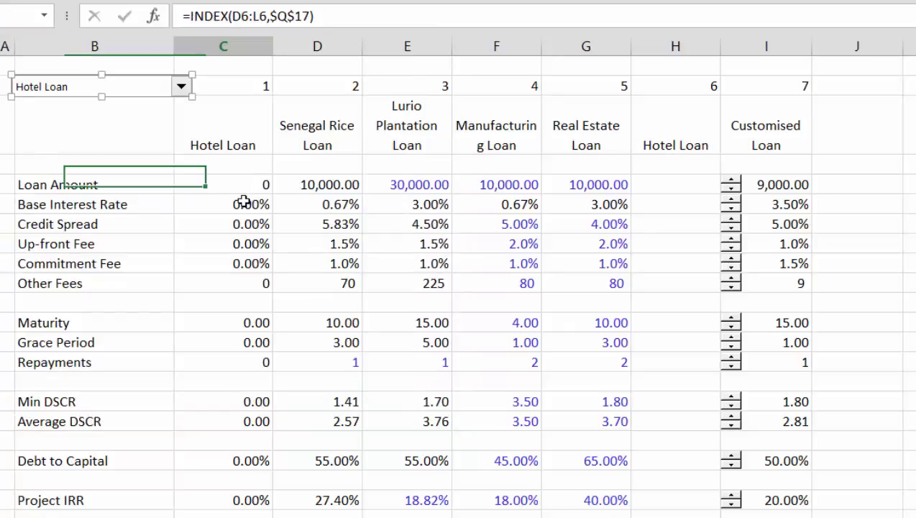
- With Hotel Loan still chosen, test the Customised Loan amount spinner and dismiss its warning
{"action": "left_click", "coordinate": [182, 87]}
{"action": "left_click", "coordinate": [401, 138]}
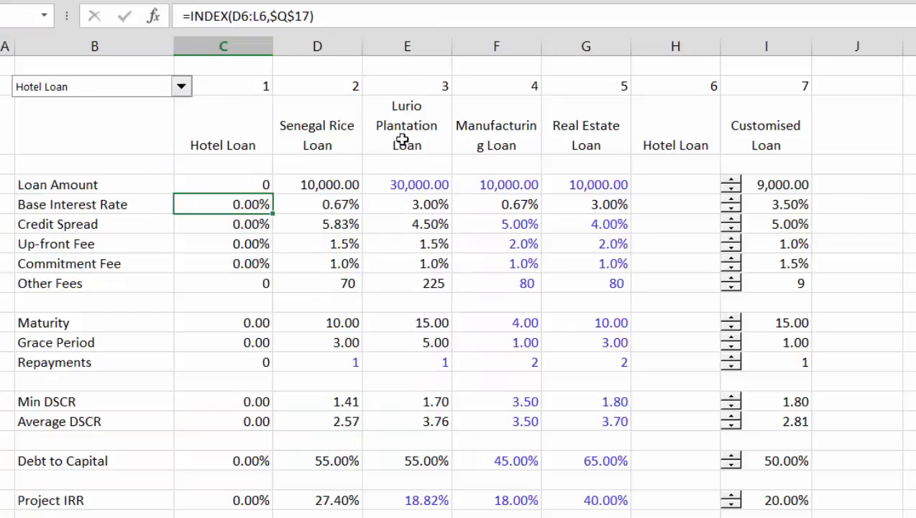
{"action": "left_click", "coordinate": [738, 181]}
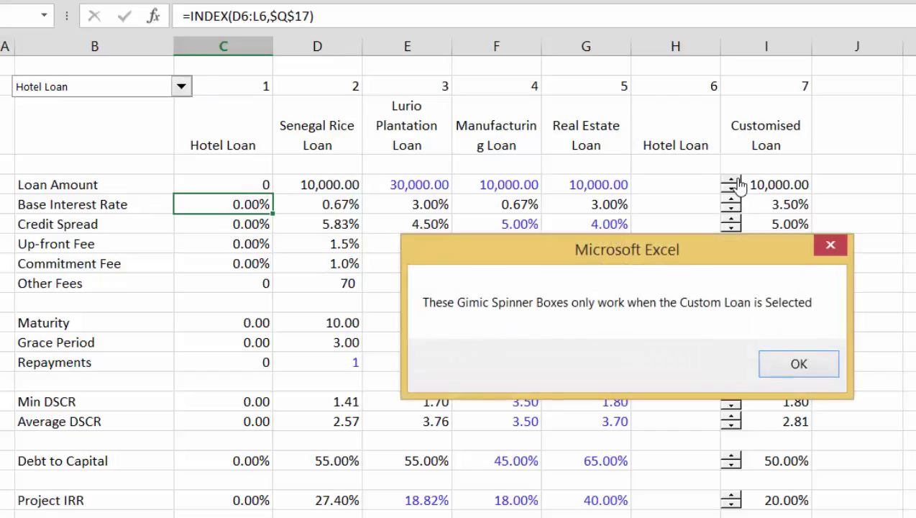
{"action": "key", "text": "Return"}
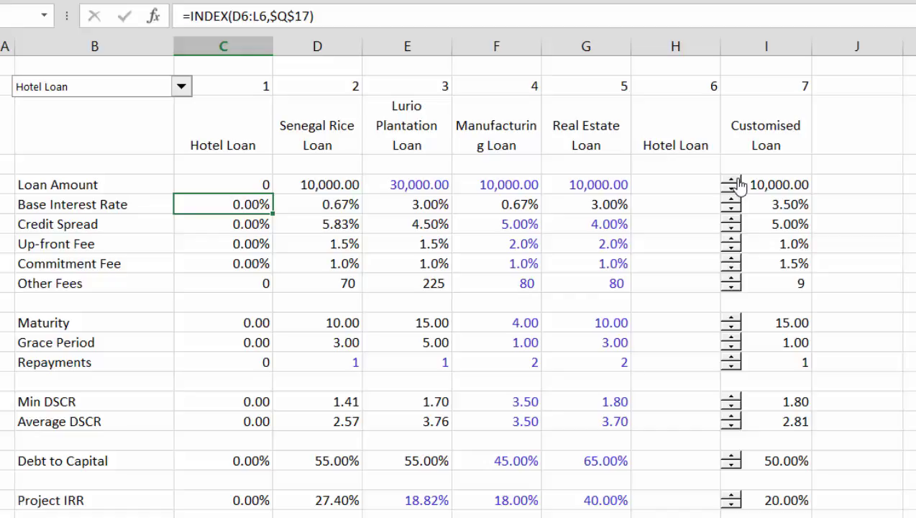
{"action": "key", "text": "Up"}
{"action": "key", "text": "Left"}
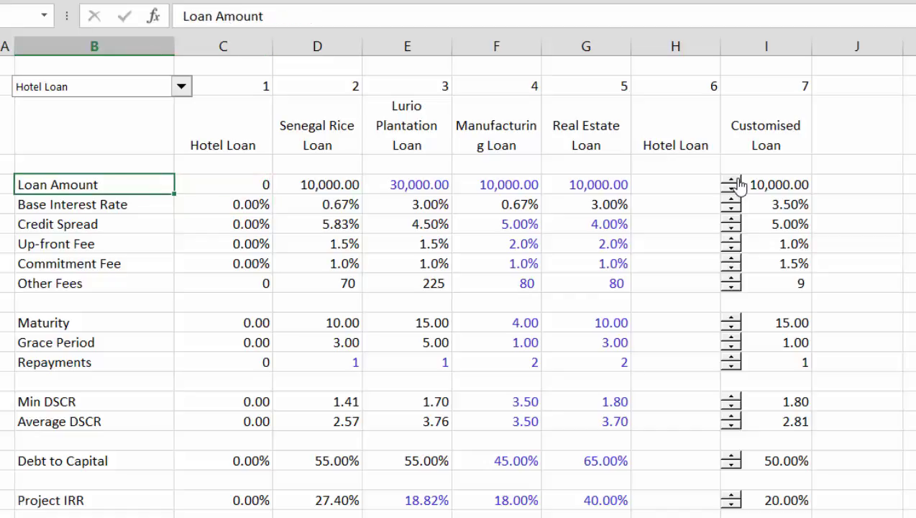
{"action": "key", "text": "Right"}
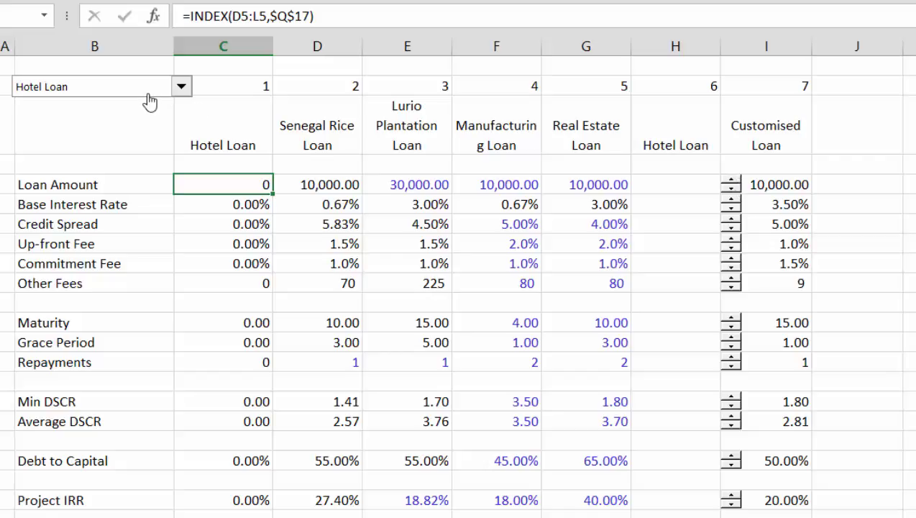
- Choose Customised Loan and raise its Loan Amount by 1,000 to 11,000.00
{"action": "left_click", "coordinate": [181, 86]}
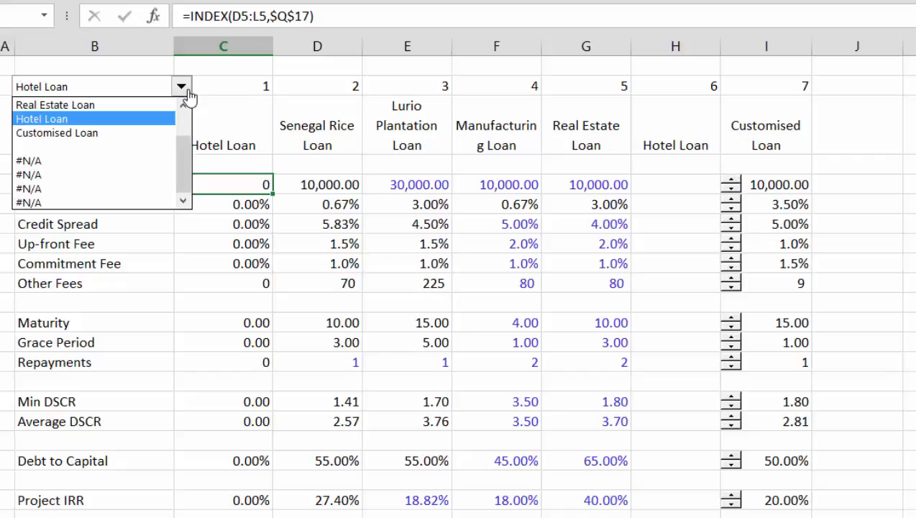
{"action": "key", "text": "Down"}
{"action": "key", "text": "Return"}
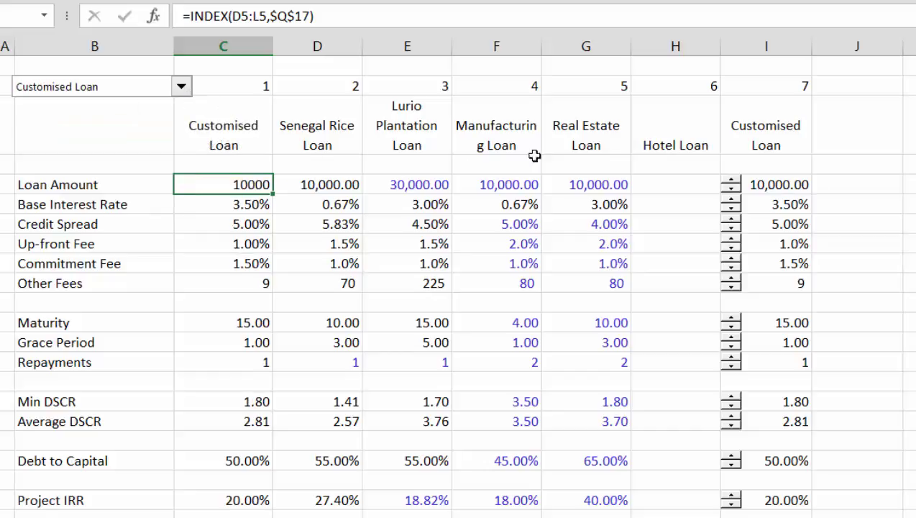
{"action": "left_click", "coordinate": [733, 185]}
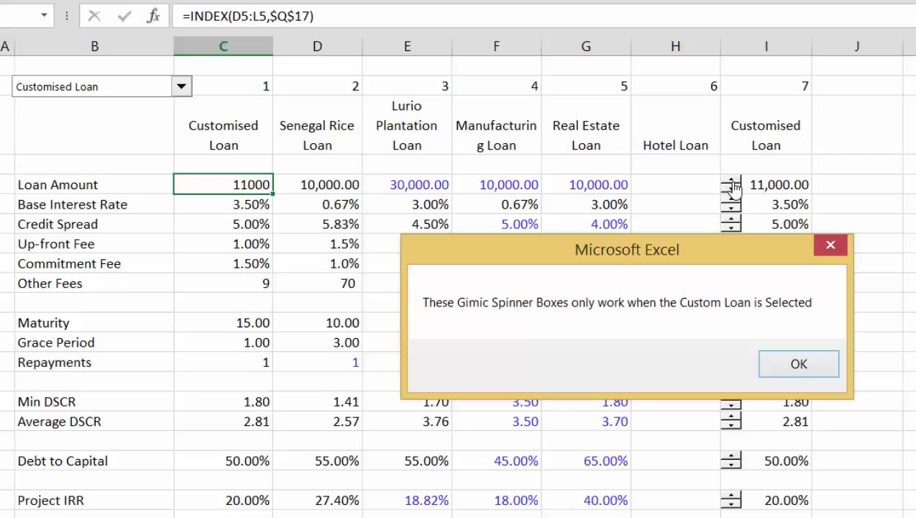
{"action": "key", "text": "Return"}
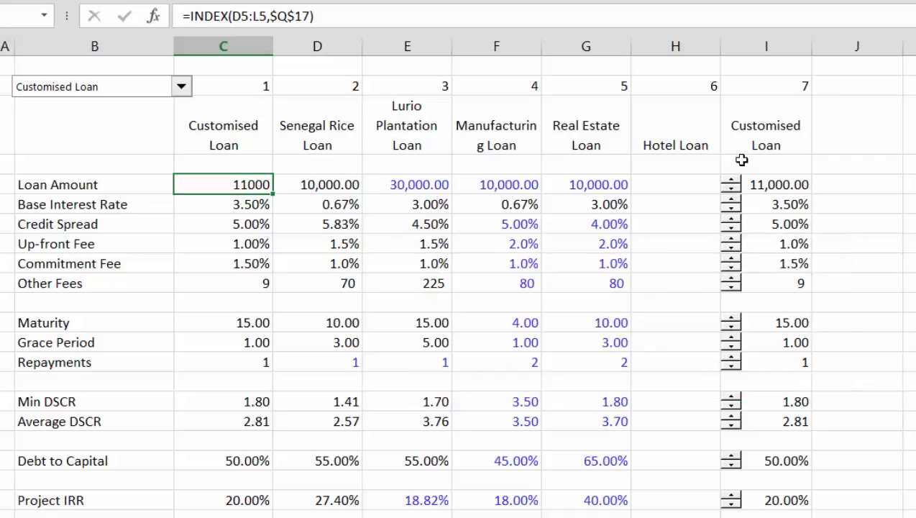
- Delete the index number above column C so the loan codes renumber 1 to 6
{"action": "left_click", "coordinate": [775, 90]}
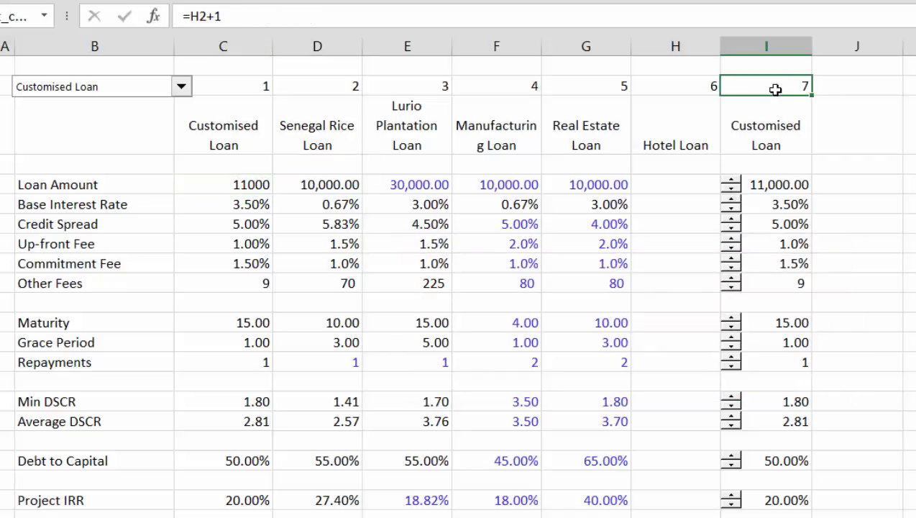
{"action": "key", "text": "Right"}
{"action": "key", "text": "Right"}
{"action": "key", "text": "Right"}
{"action": "scroll", "coordinate": [775, 90], "scroll_direction": "right", "scroll_amount": 3}
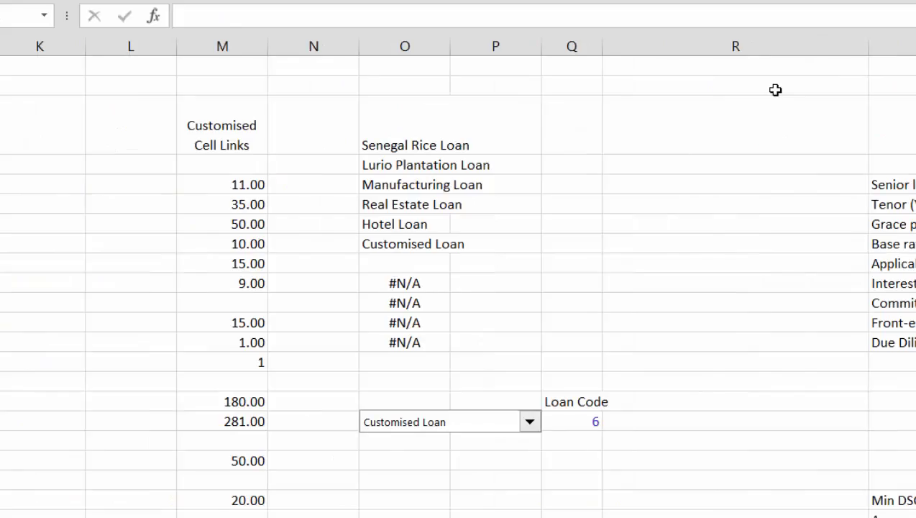
{"action": "key", "text": "Down"}
{"action": "key", "text": "Down"}
{"action": "key", "text": "Down"}
{"action": "key", "text": "Down"}
{"action": "key", "text": "Down"}
{"action": "key", "text": "Down"}
{"action": "key", "text": "Down"}
{"action": "key", "text": "Down"}
{"action": "key", "text": "Down"}
{"action": "key", "text": "Down"}
{"action": "key", "text": "Down"}
{"action": "key", "text": "Down"}
{"action": "key", "text": "Left"}
{"action": "key", "text": "Left"}
{"action": "key", "text": "Left"}
{"action": "key", "text": "Left"}
{"action": "key", "text": "Left"}
{"action": "key", "text": "Left"}
{"action": "key", "text": "Left"}
{"action": "key", "text": "Left"}
{"action": "key", "text": "Left"}
{"action": "key", "text": "Left"}
{"action": "key", "text": "Left"}
{"action": "key", "text": "Left"}
{"action": "key", "text": "Left"}
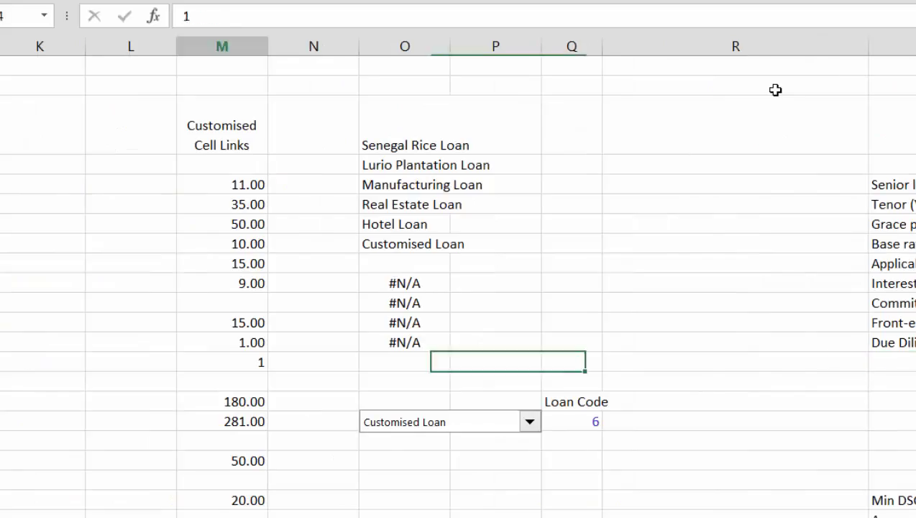
{"action": "key", "text": "Left"}
{"action": "key", "text": "Left"}
{"action": "key", "text": "Left"}
{"action": "key", "text": "Left"}
{"action": "key", "text": "Left"}
{"action": "key", "text": "Right"}
{"action": "key", "text": "Right"}
{"action": "key", "text": "Right"}
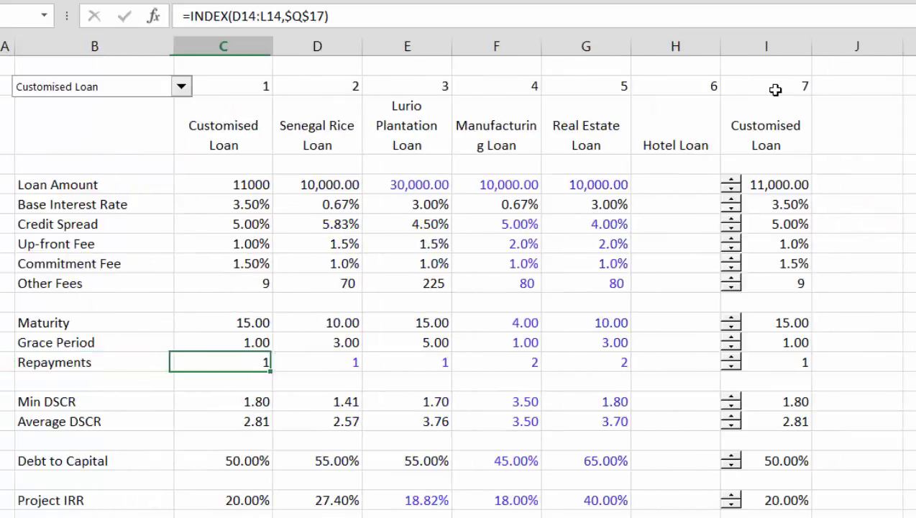
{"action": "key", "text": "Up"}
{"action": "key", "text": "Up"}
{"action": "key", "text": "Up"}
{"action": "key", "text": "Up"}
{"action": "key", "text": "Up"}
{"action": "key", "text": "Up"}
{"action": "key", "text": "Up"}
{"action": "key", "text": "Up"}
{"action": "key", "text": "Up"}
{"action": "key", "text": "Up"}
{"action": "key", "text": "Up"}
{"action": "key", "text": "Up"}
{"action": "key", "text": "Up"}
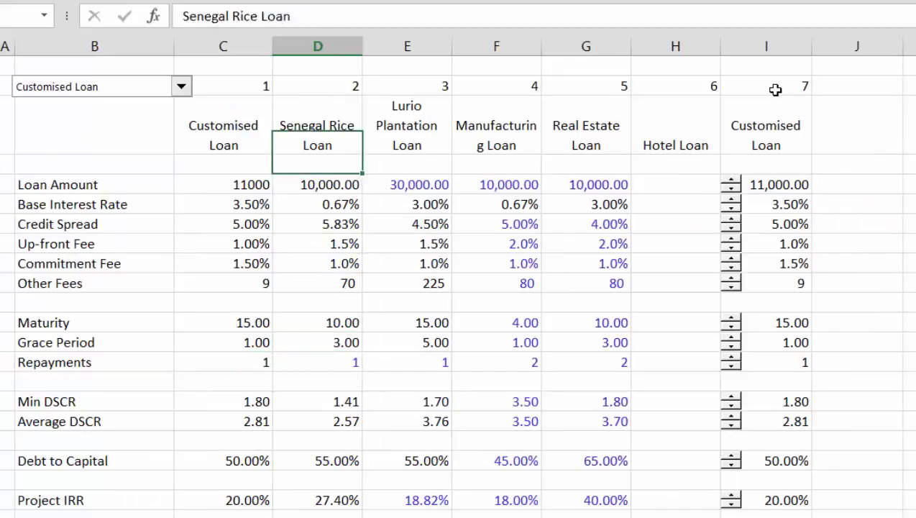
{"action": "key", "text": "Down"}
{"action": "key", "text": "Left"}
{"action": "key", "text": "Delete"}
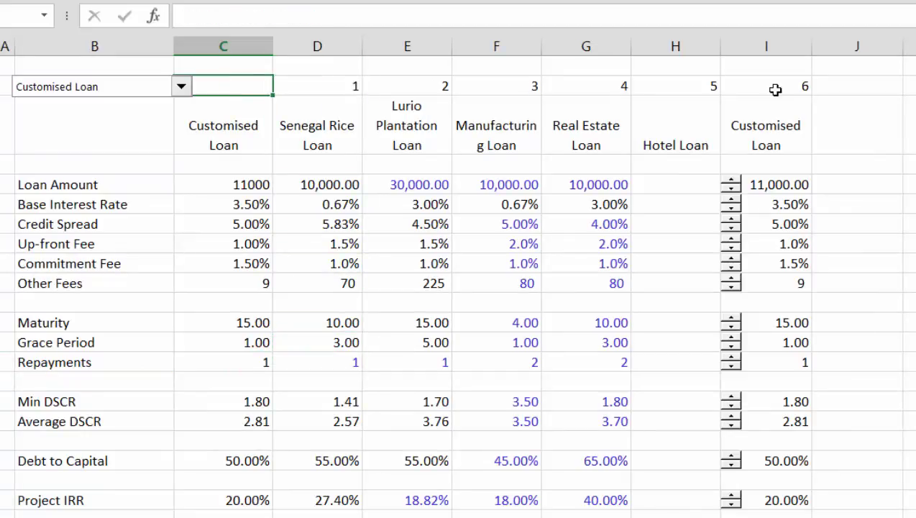
{"action": "key", "text": "Right"}
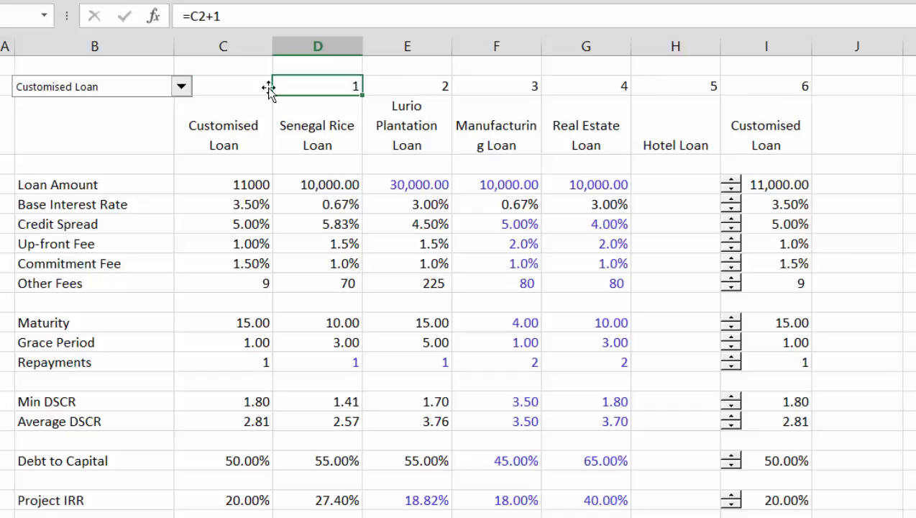
- Test the loan selector with Hotel Loan, then switch back to Customised Loan
{"action": "left_click", "coordinate": [181, 88]}
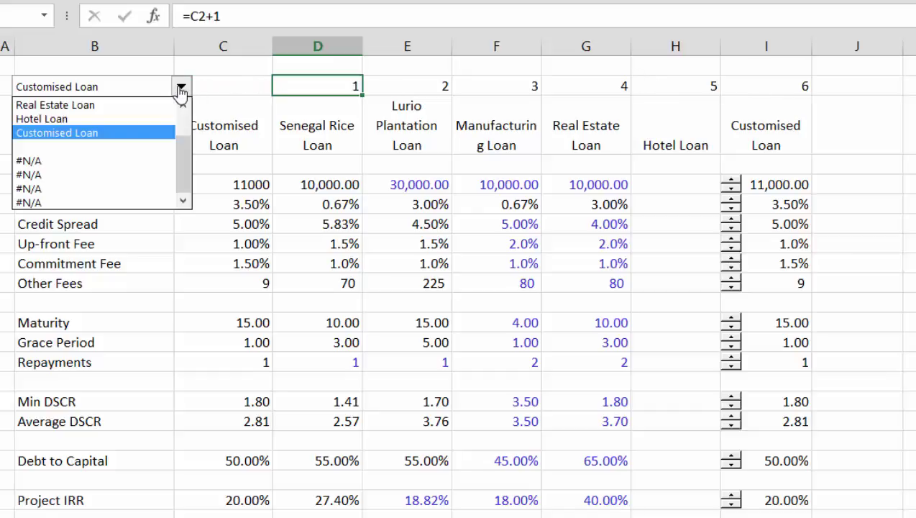
{"action": "key", "text": "Up"}
{"action": "key", "text": "Return"}
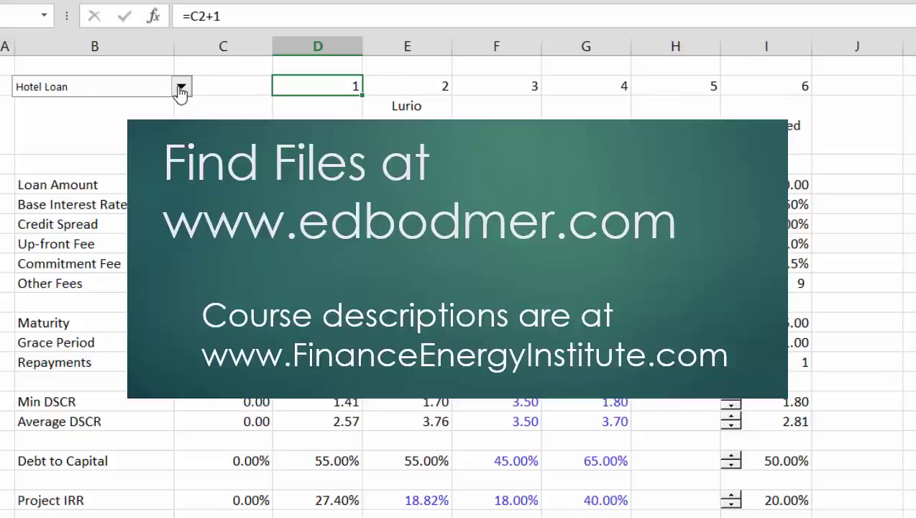
{"action": "left_click", "coordinate": [181, 88]}
{"action": "key", "text": "Down"}
{"action": "key", "text": "Return"}
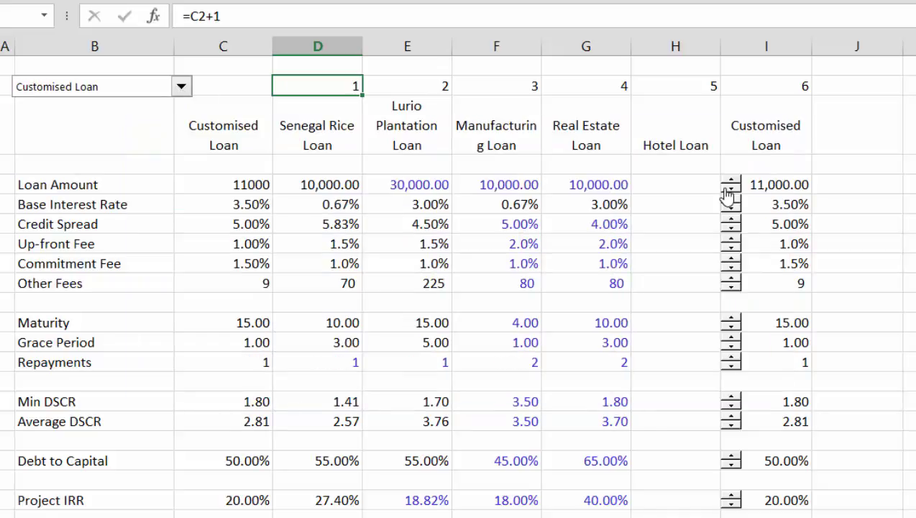
- Test the Loan Amount spinner down to 9,000 and back up to 11,000
{"action": "left_click", "coordinate": [729, 192]}
{"action": "left_click", "coordinate": [728, 193]}
{"action": "left_click", "coordinate": [732, 183]}
{"action": "left_click", "coordinate": [732, 183]}
{"action": "left_click", "coordinate": [897, 263]}
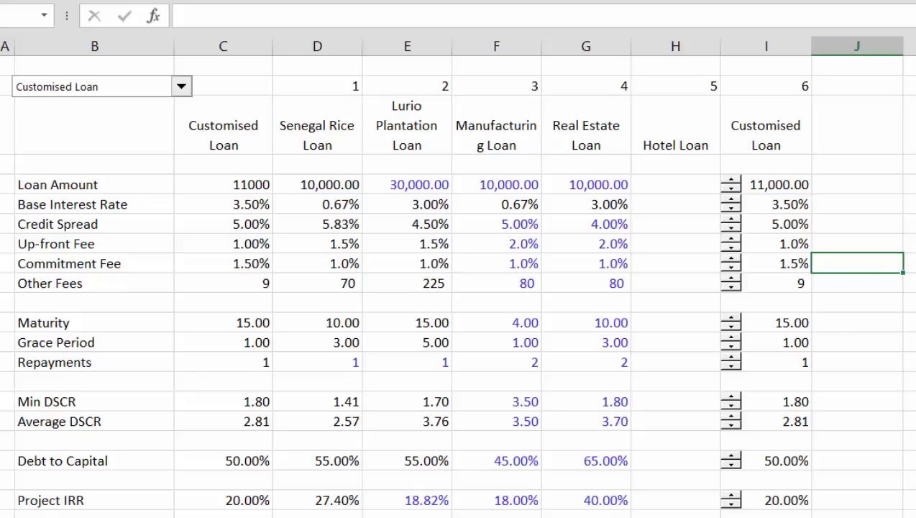
- Select the six spinners together: Loan Amount, Base Interest Rate, Credit Spread, Up-front Fee, Commitment Fee, Other Fees
{"action": "left_click", "coordinate": [732, 186], "text": "ctrl"}
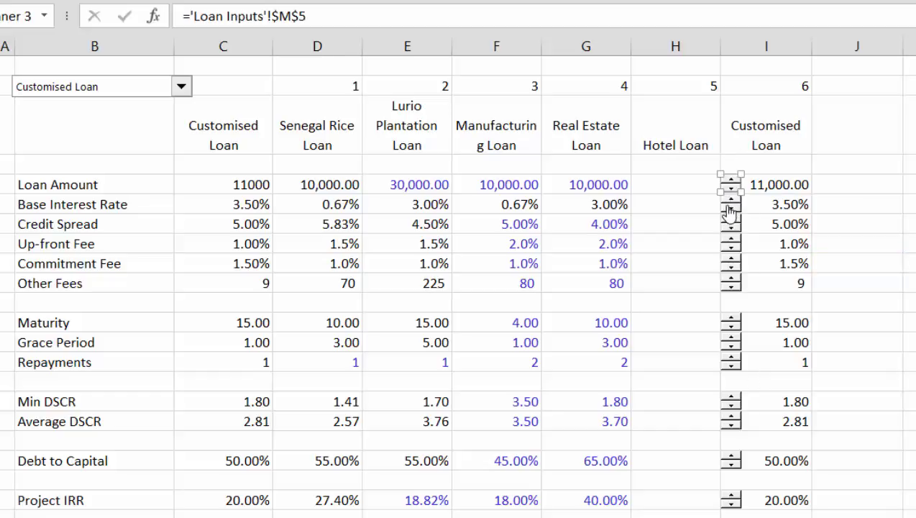
{"action": "left_click", "coordinate": [730, 209], "text": "ctrl"}
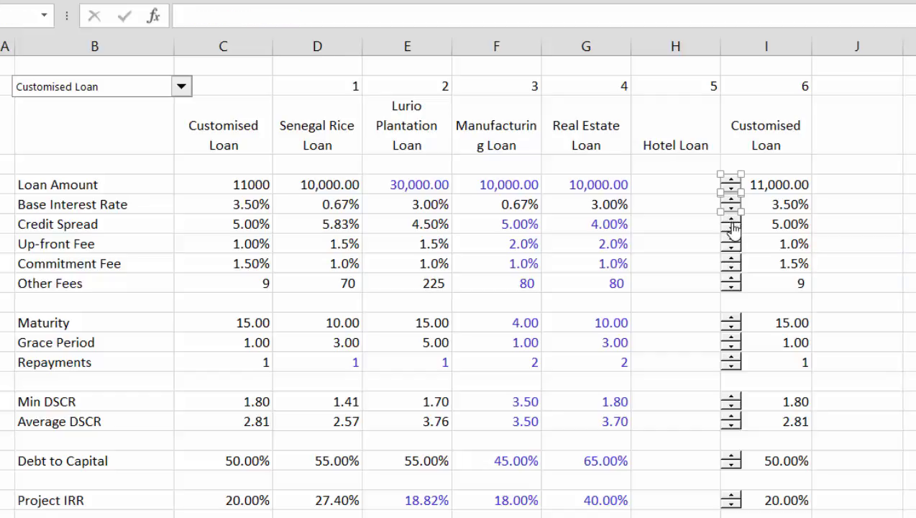
{"action": "left_click", "coordinate": [733, 227], "text": "ctrl"}
{"action": "left_click", "coordinate": [733, 247], "text": "ctrl"}
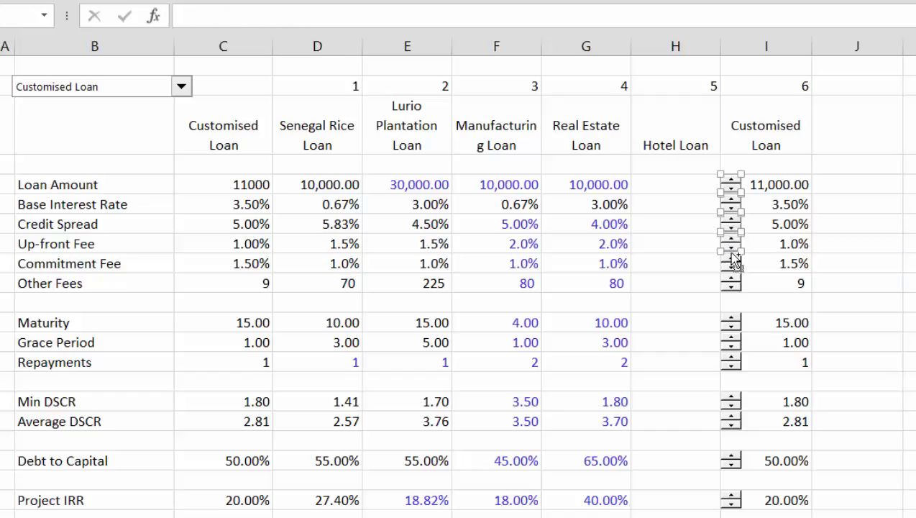
{"action": "left_click", "coordinate": [733, 265], "text": "ctrl"}
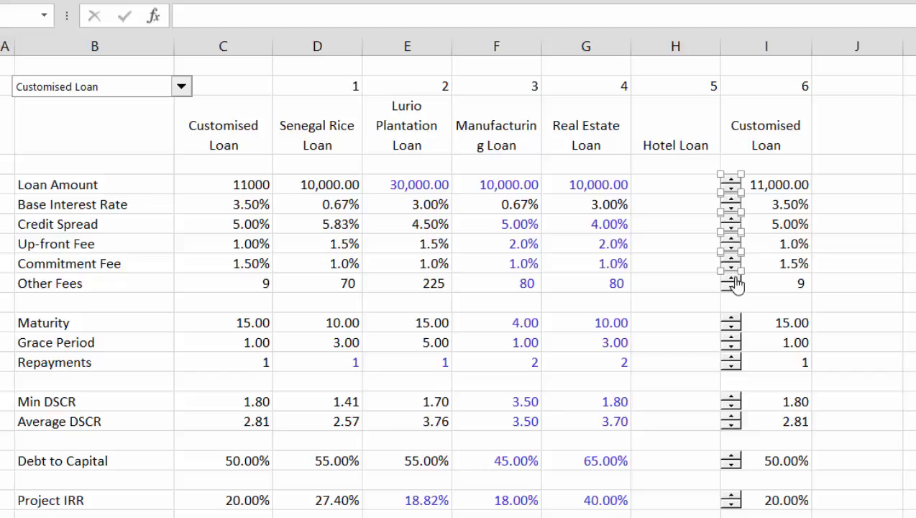
{"action": "left_click", "coordinate": [736, 285], "text": "ctrl"}
- Paste the six spinners on the RAROC sheet and place them beside the Loan Terms values
{"action": "key", "text": "ctrl+Page_Down"}
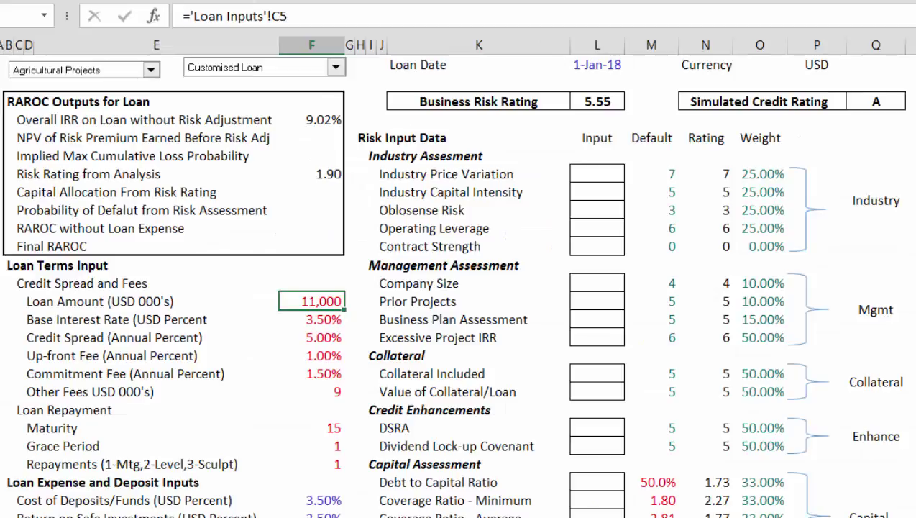
{"action": "left_click", "coordinate": [253, 296]}
{"action": "key", "text": "ctrl+v"}
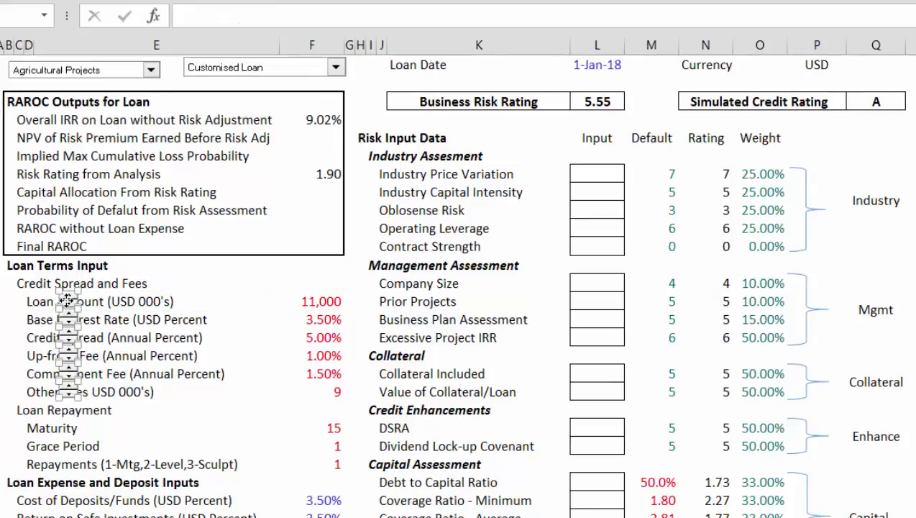
{"action": "left_click_drag", "start_coordinate": [70, 298], "coordinate": [358, 300]}
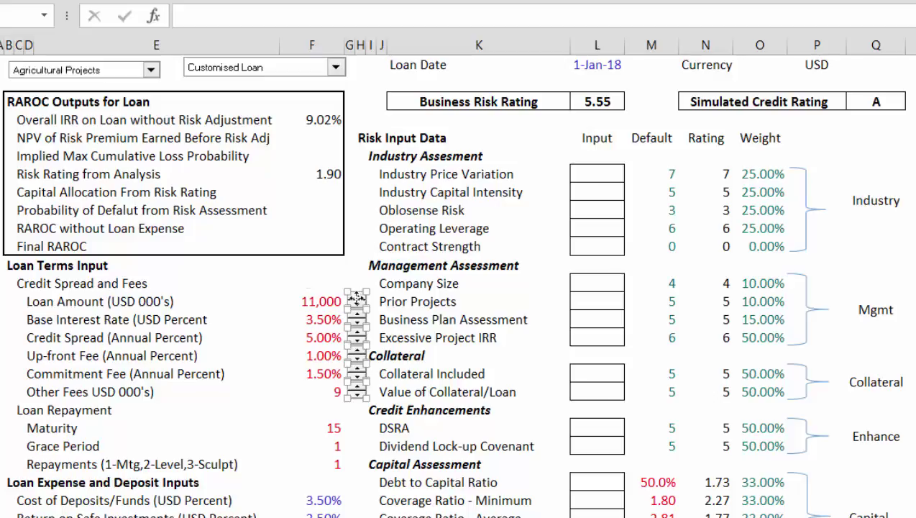
{"action": "left_click", "coordinate": [247, 281]}
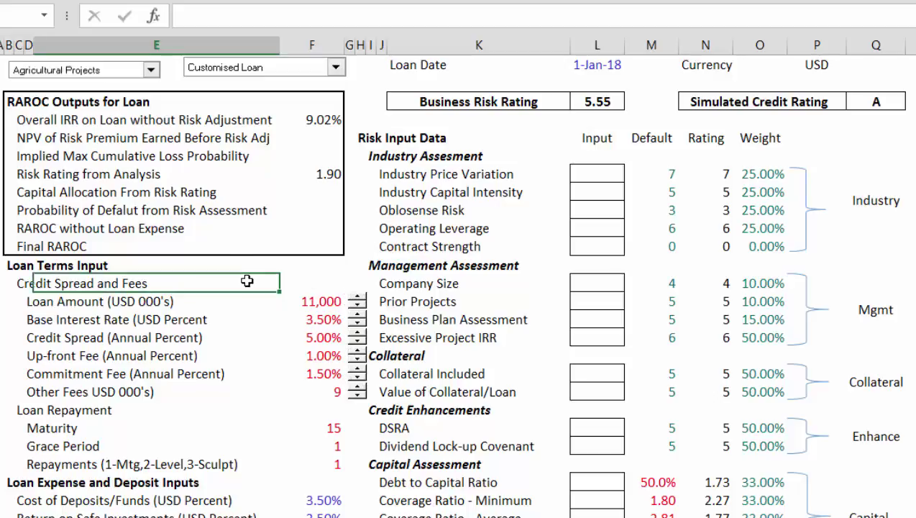
- Check the neighbouring loan dates sheets, then return to the RAROC input sheet
{"action": "key", "text": "ctrl+Page_Down"}
{"action": "key", "text": "ctrl+Page_Down"}
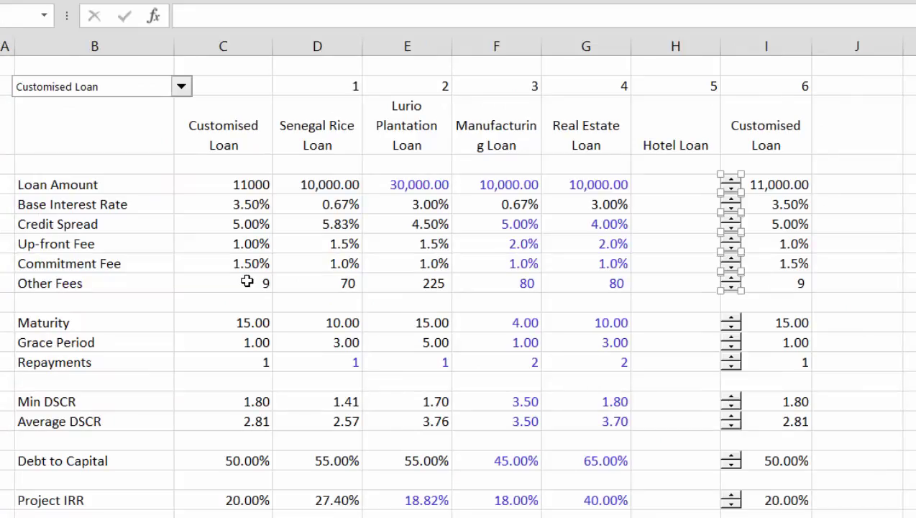
{"action": "key", "text": "ctrl+Page_Down"}
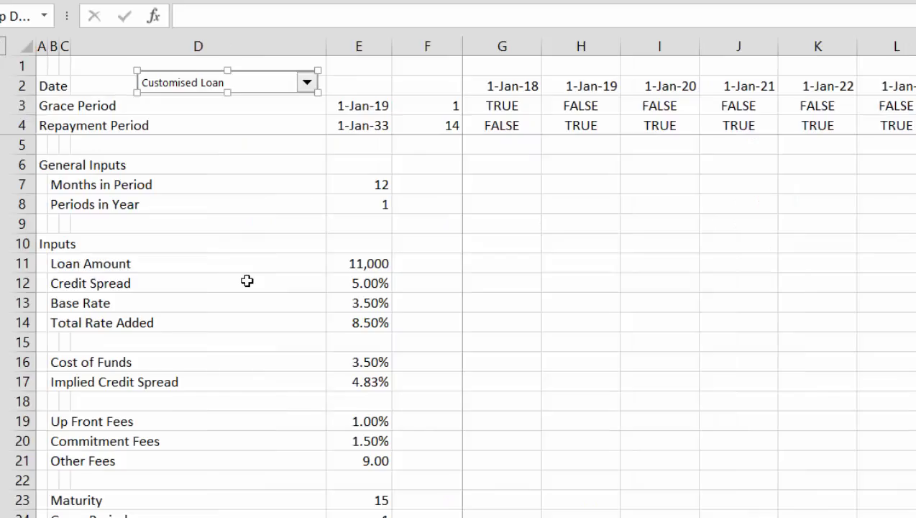
{"action": "key", "text": "ctrl+Page_Up"}
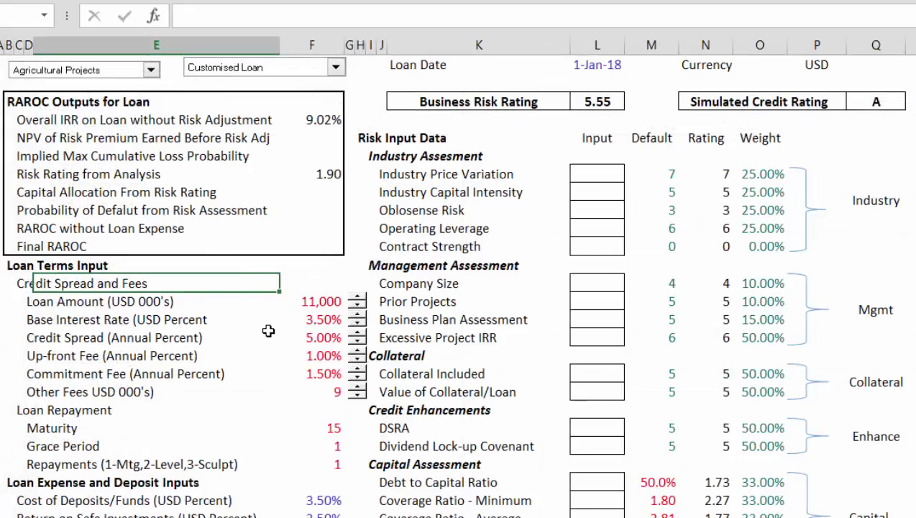
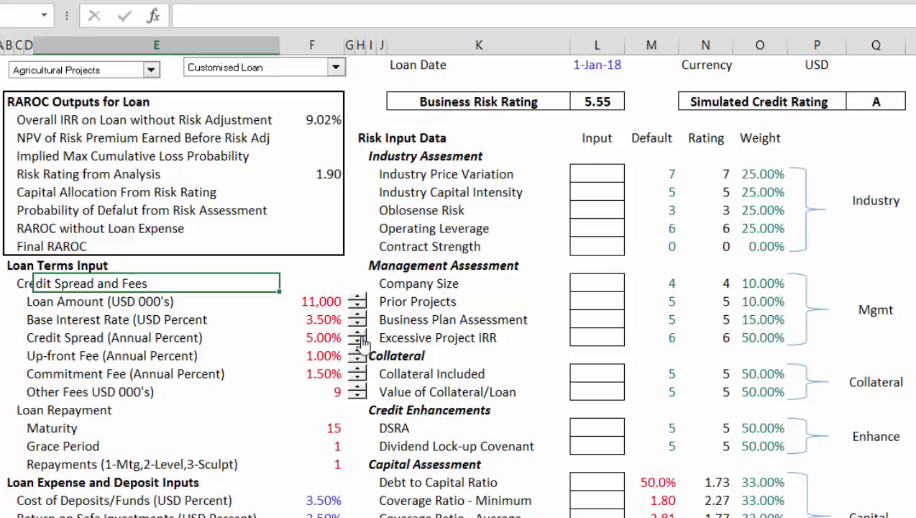
- Nudge the credit spread up to 5.20%, then back down to 5.10%
{"action": "left_click", "coordinate": [360, 333]}
{"action": "left_click", "coordinate": [360, 334]}
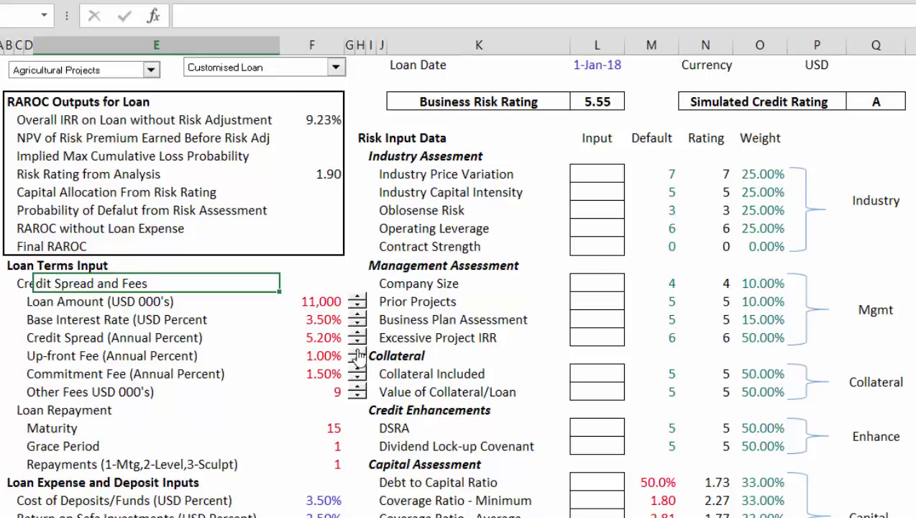
{"action": "left_click", "coordinate": [358, 343]}
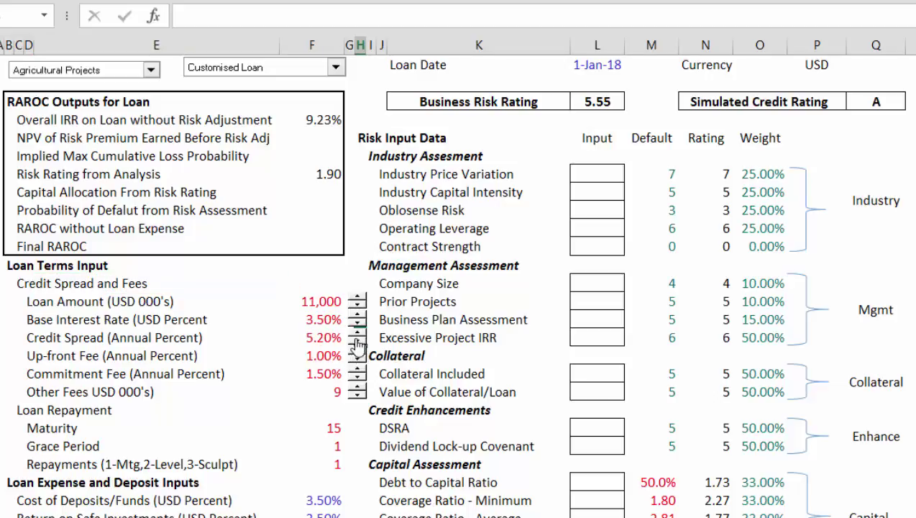
{"action": "left_click", "coordinate": [358, 342]}
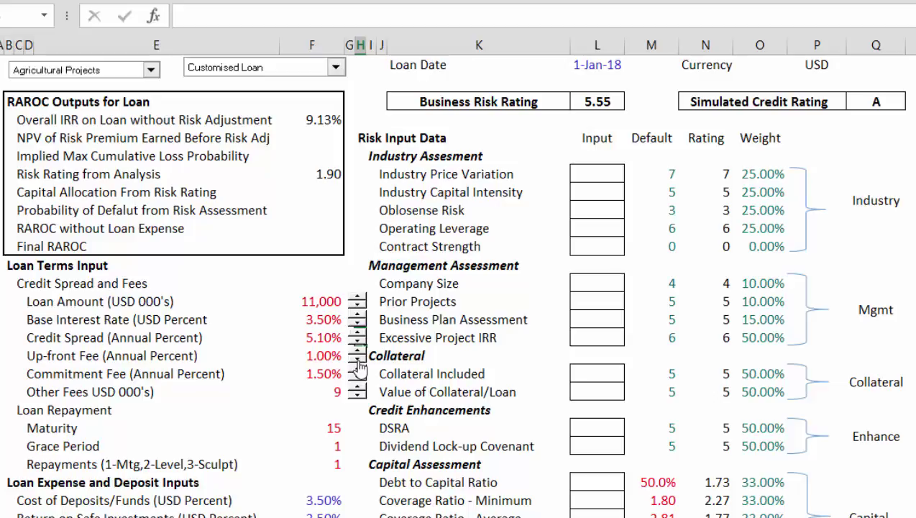
- Lower the up-front fee step by step from 0.90% to 0.10%
{"action": "left_click", "coordinate": [358, 360]}
{"action": "left_click", "coordinate": [357, 360]}
{"action": "left_click", "coordinate": [358, 360]}
{"action": "left_click", "coordinate": [357, 360]}
{"action": "left_click", "coordinate": [357, 360]}
{"action": "left_click", "coordinate": [358, 360]}
{"action": "left_click", "coordinate": [357, 361]}
{"action": "left_click", "coordinate": [357, 360]}
{"action": "left_click", "coordinate": [357, 360]}
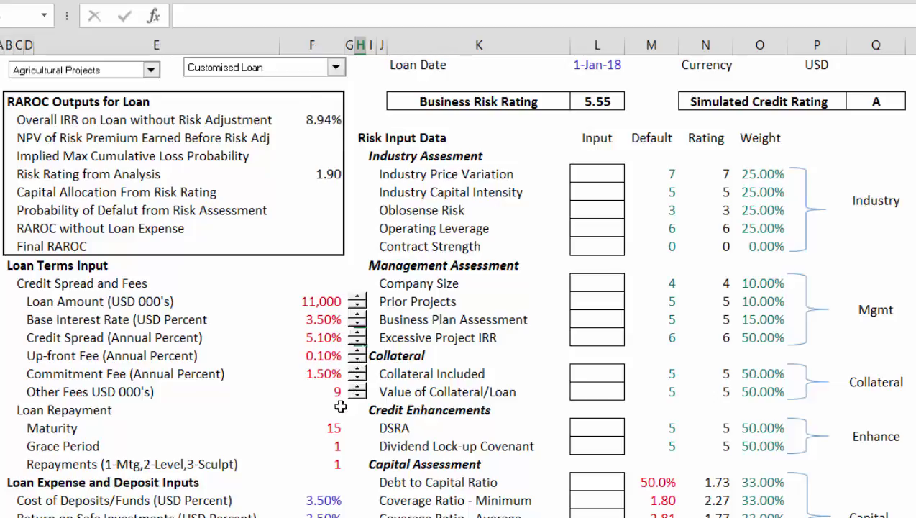
{"action": "left_click", "coordinate": [258, 402]}
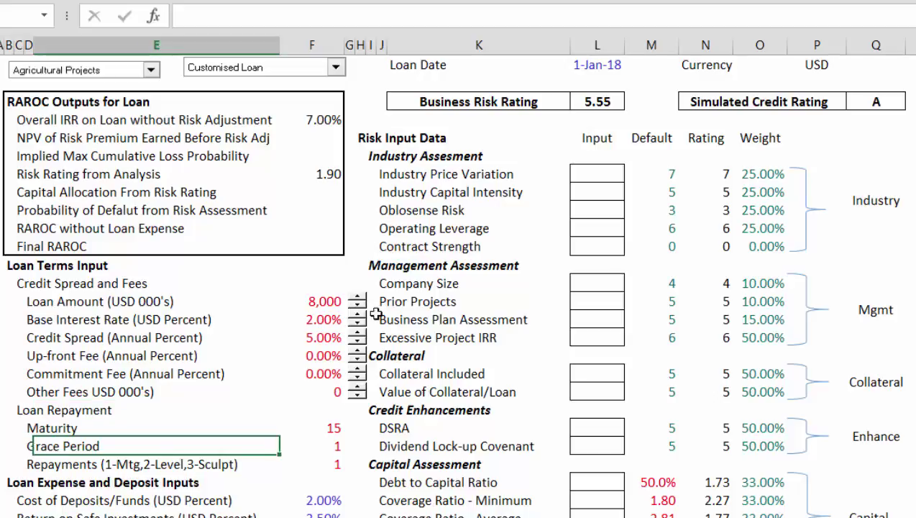
- Raise the loan amount to 10,000 and the base interest rate to 2.50%
{"action": "left_click", "coordinate": [242, 323]}
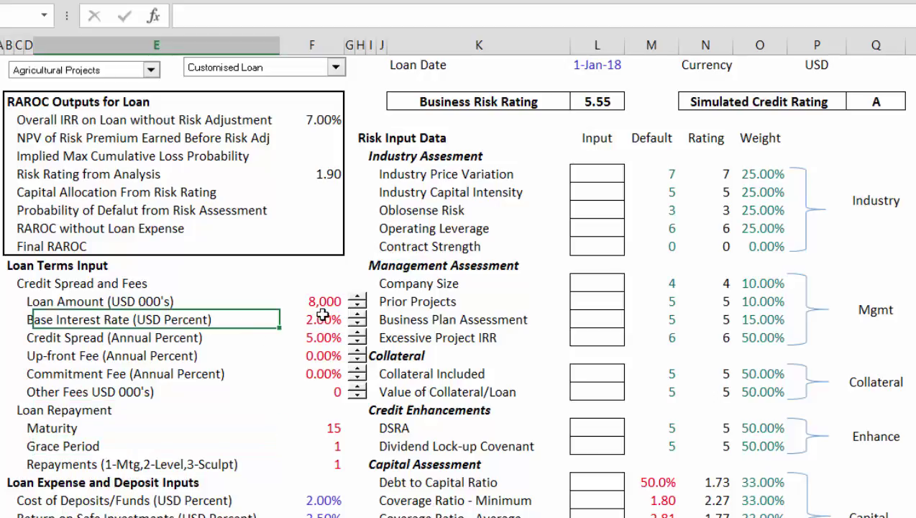
{"action": "left_click", "coordinate": [359, 300]}
{"action": "left_click", "coordinate": [359, 298]}
{"action": "left_click", "coordinate": [359, 318]}
{"action": "left_click", "coordinate": [359, 318]}
{"action": "left_click", "coordinate": [358, 318]}
{"action": "left_click", "coordinate": [359, 318]}
{"action": "left_click", "coordinate": [359, 318]}
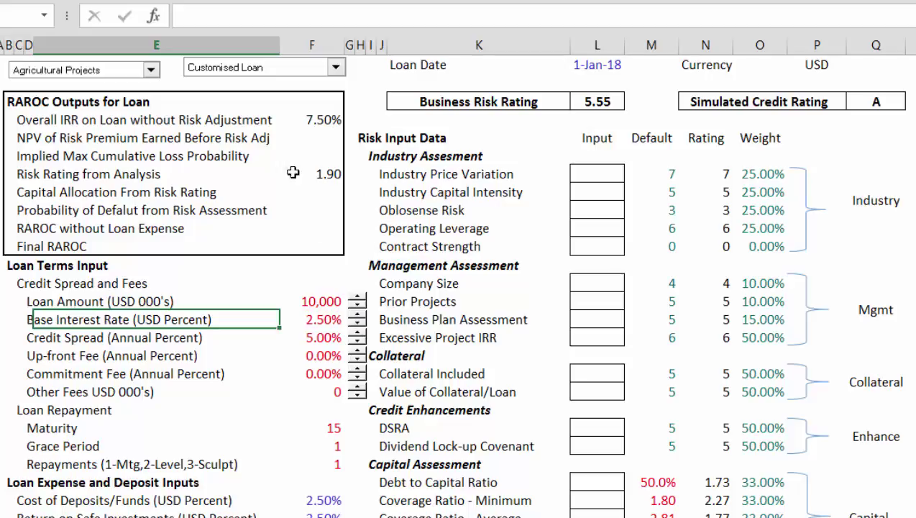
{"action": "left_click", "coordinate": [311, 139]}
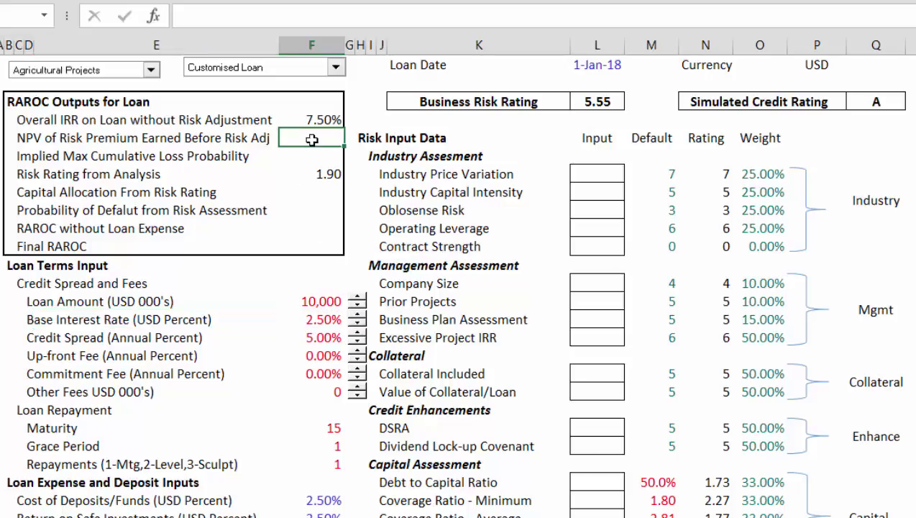
- Inspect the overall IRR formula and the links behind the rate and fee inputs in column F
{"action": "key", "text": "Left"}
{"action": "key", "text": "Up"}
{"action": "key", "text": "Right"}
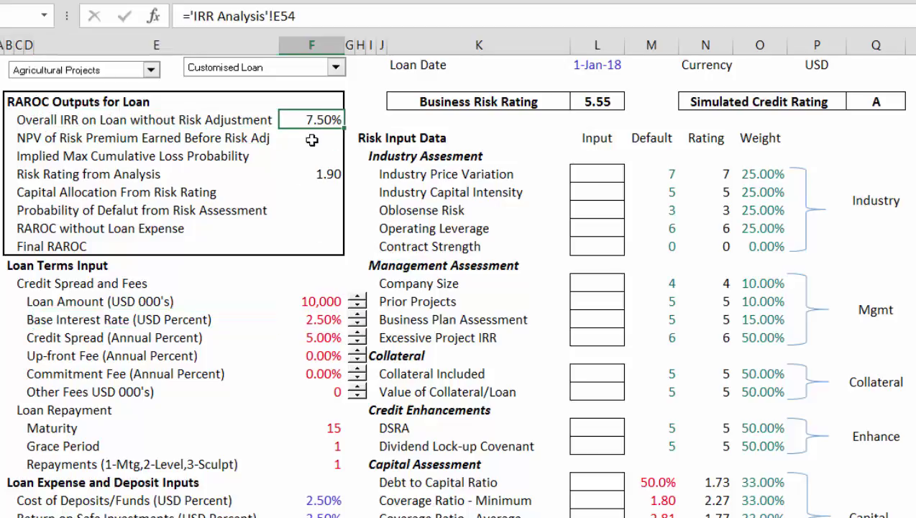
{"action": "key", "text": "Down"}
{"action": "key", "text": "Down"}
{"action": "key", "text": "Down"}
{"action": "key", "text": "ctrl+Down"}
{"action": "key", "text": "ctrl+Down"}
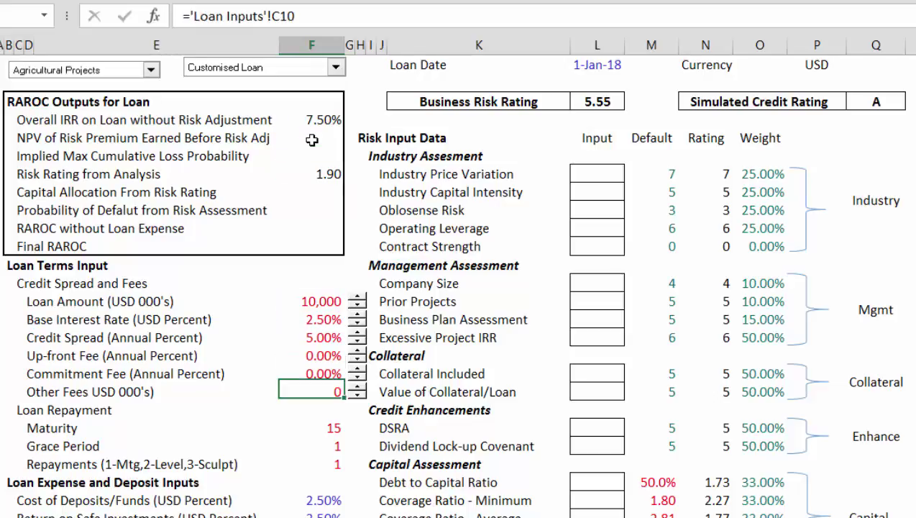
{"action": "key", "text": "Up"}
{"action": "key", "text": "Up"}
{"action": "key", "text": "Up"}
{"action": "key", "text": "Up"}
{"action": "key", "text": "Down"}
{"action": "key", "text": "Down"}
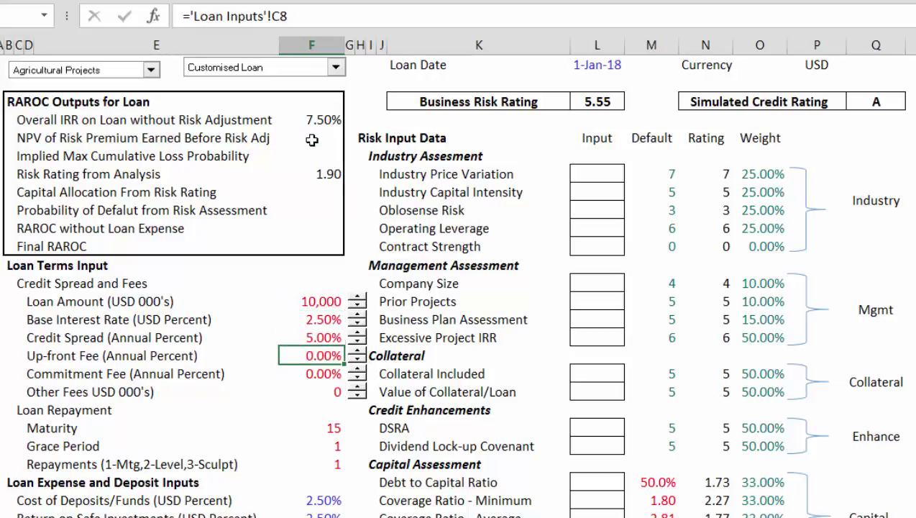
{"action": "key", "text": "Down"}
{"action": "key", "text": "Up"}
{"action": "key", "text": "Up"}
{"action": "key", "text": "Up"}
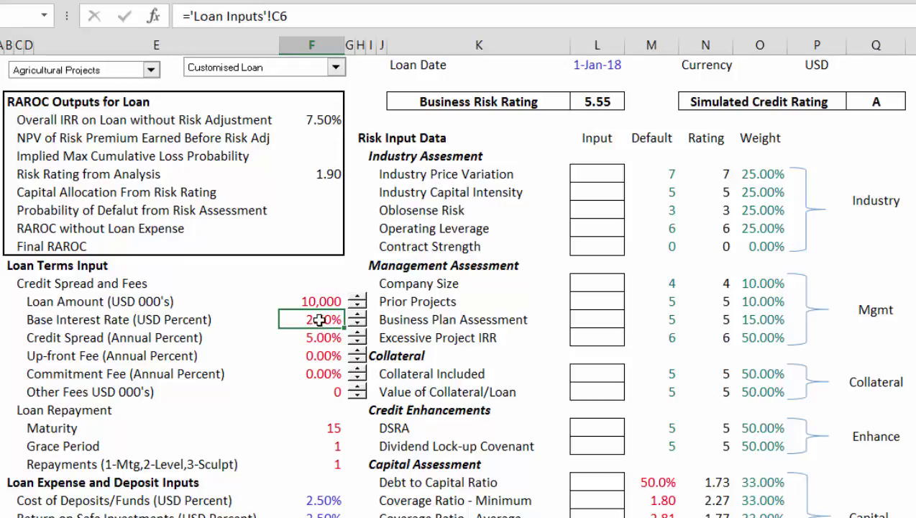
{"action": "left_click", "coordinate": [267, 340]}
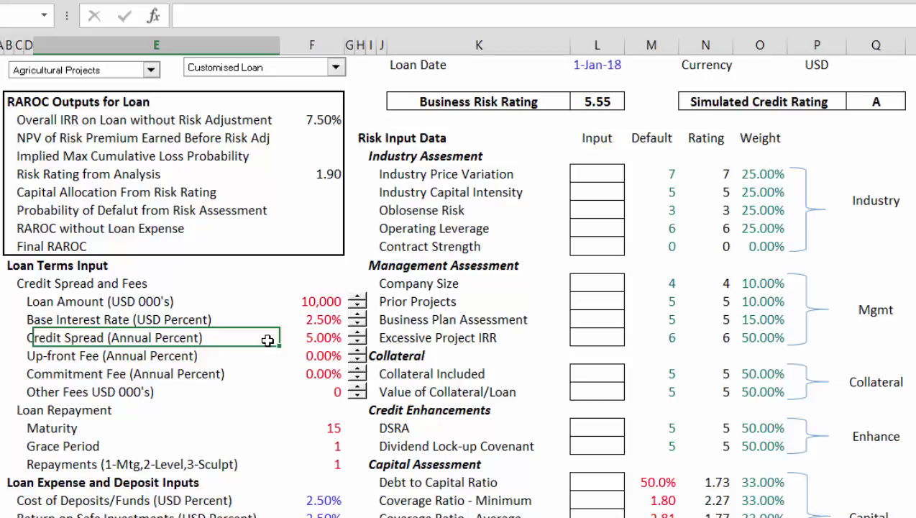
{"action": "key", "text": "ctrl+Page_Down"}
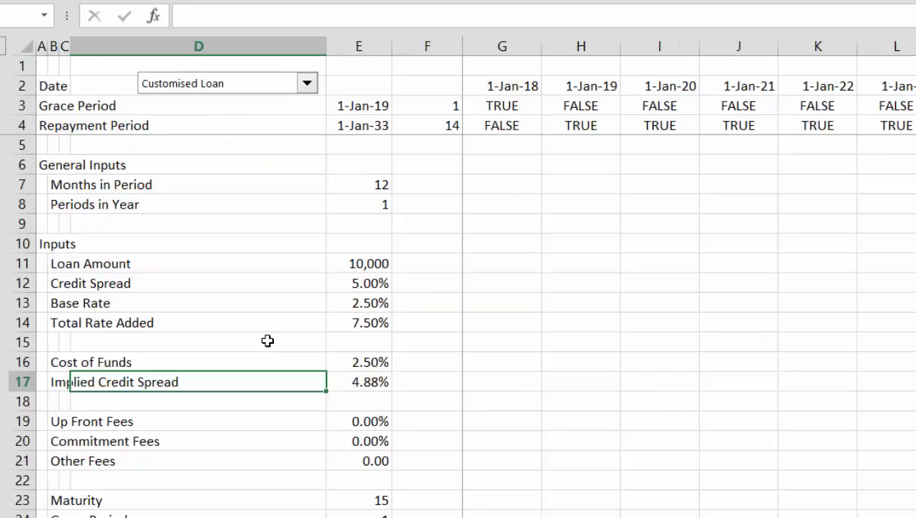
{"action": "key", "text": "Up"}
{"action": "key", "text": "Up"}
{"action": "key", "text": "Up"}
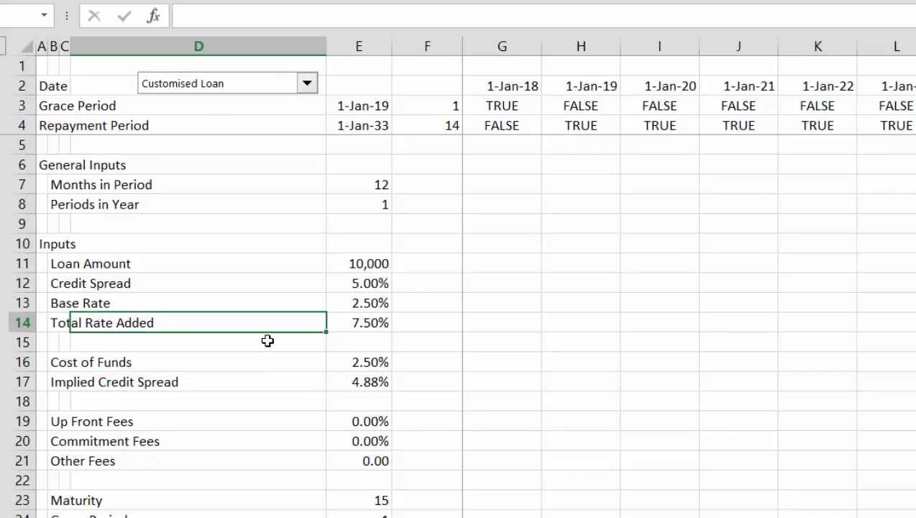
{"action": "key", "text": "ctrl+bracketleft"}
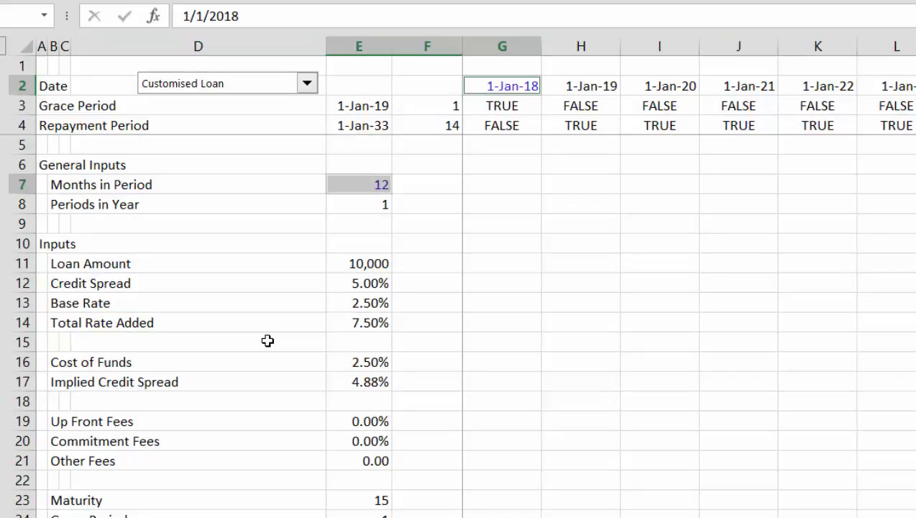
{"action": "key", "text": "F5"}
{"action": "key", "text": "Return"}
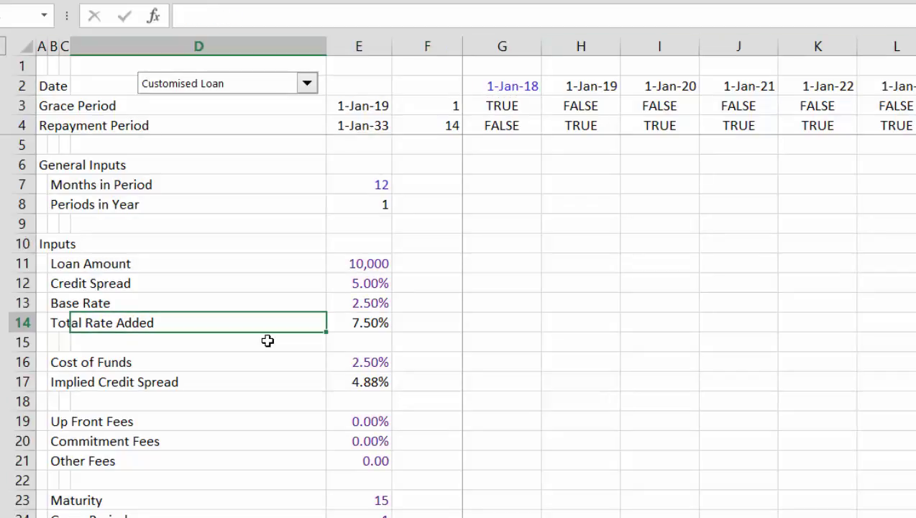
{"action": "key", "text": "Down"}
{"action": "key", "text": "Up"}
{"action": "key", "text": "Left"}
{"action": "key", "text": "Left"}
{"action": "key", "text": "Left"}
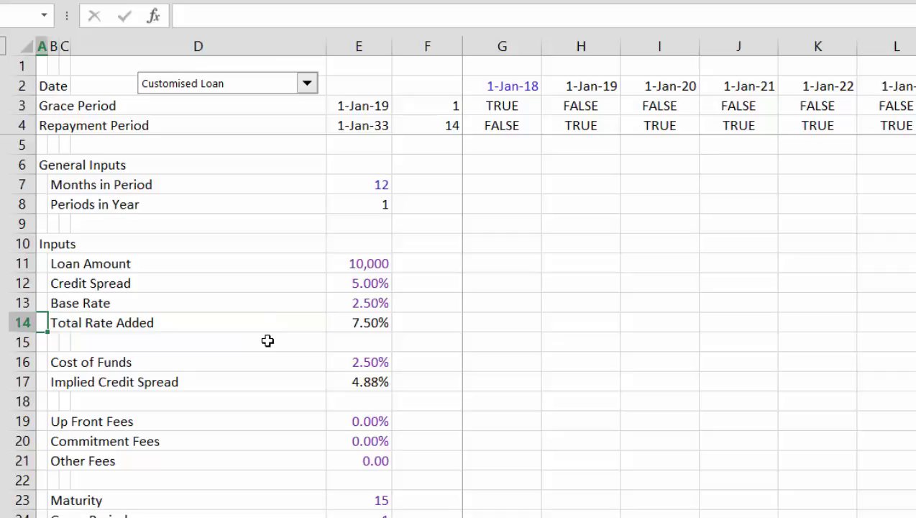
{"action": "key", "text": "Down"}
{"action": "key", "text": "Down"}
{"action": "key", "text": "Down"}
{"action": "key", "text": "Down"}
{"action": "key", "text": "Down"}
{"action": "key", "text": "Down"}
{"action": "key", "text": "Down"}
{"action": "key", "text": "Down"}
{"action": "key", "text": "Down"}
{"action": "key", "text": "Down"}
{"action": "key", "text": "Down"}
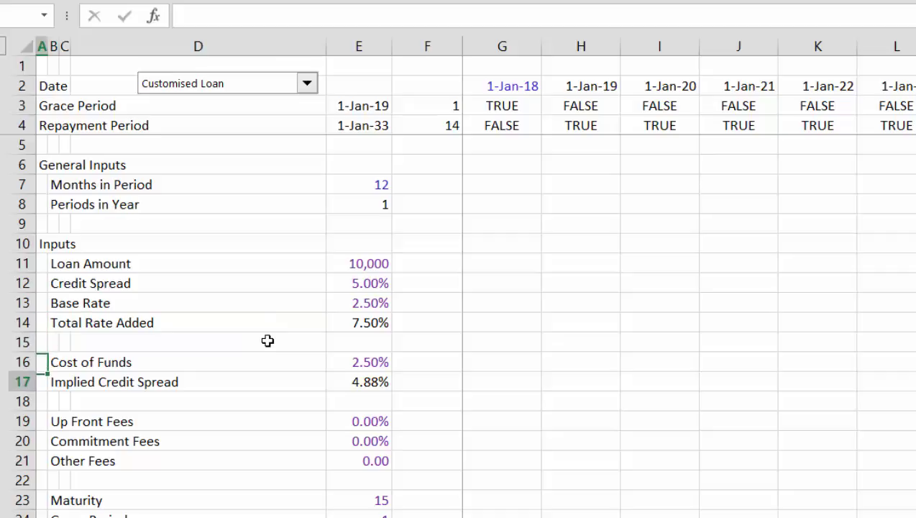
{"action": "key", "text": "Up"}
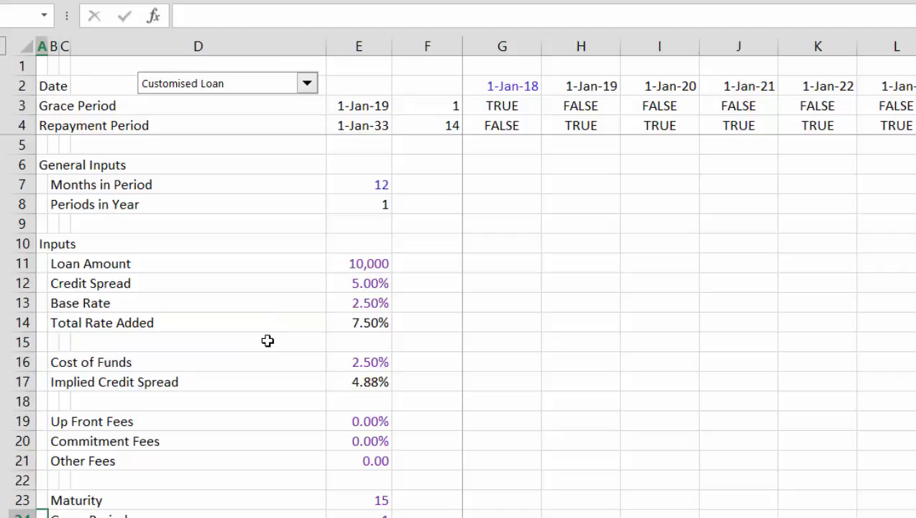
{"action": "key", "text": "Up"}
{"action": "key", "text": "Up"}
{"action": "key", "text": "Up"}
{"action": "key", "text": "Up"}
{"action": "key", "text": "Up"}
{"action": "key", "text": "Up"}
{"action": "key", "text": "Up"}
{"action": "key", "text": "Up"}
{"action": "key", "text": "Up"}
{"action": "key", "text": "Up"}
{"action": "key", "text": "Up"}
{"action": "key", "text": "Up"}
{"action": "key", "text": "Up"}
{"action": "key", "text": "Up"}
{"action": "key", "text": "Up"}
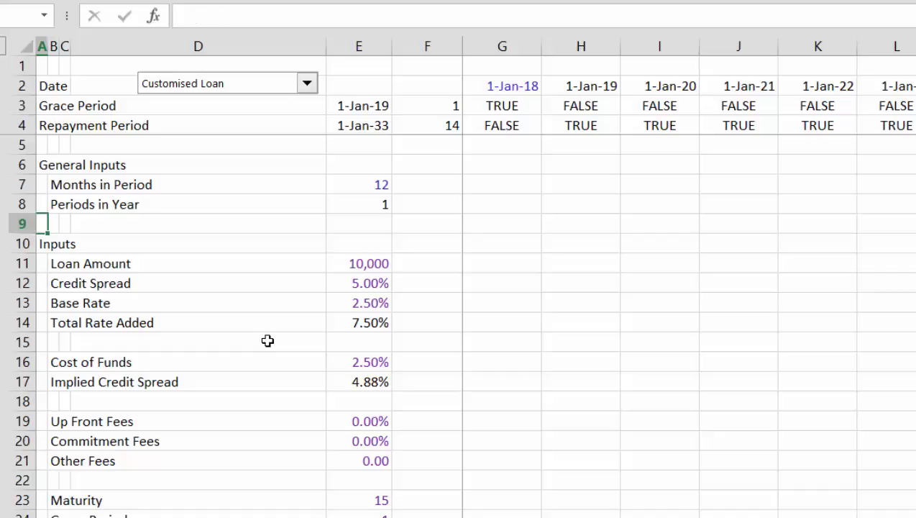
{"action": "key", "text": "Down"}
{"action": "key", "text": "Down"}
{"action": "key", "text": "Down"}
{"action": "key", "text": "Down"}
{"action": "key", "text": "Right"}
{"action": "key", "text": "Right"}
{"action": "key", "text": "Right"}
{"action": "key", "text": "Down"}
{"action": "key", "text": "Right"}
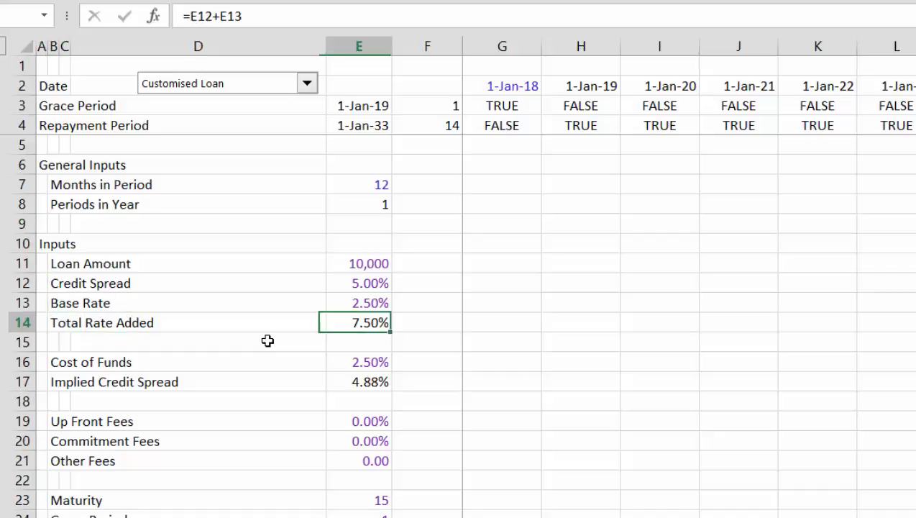
{"action": "key", "text": "F2"}
{"action": "key", "text": "Escape"}
{"action": "key", "text": "Down"}
{"action": "key", "text": "Down"}
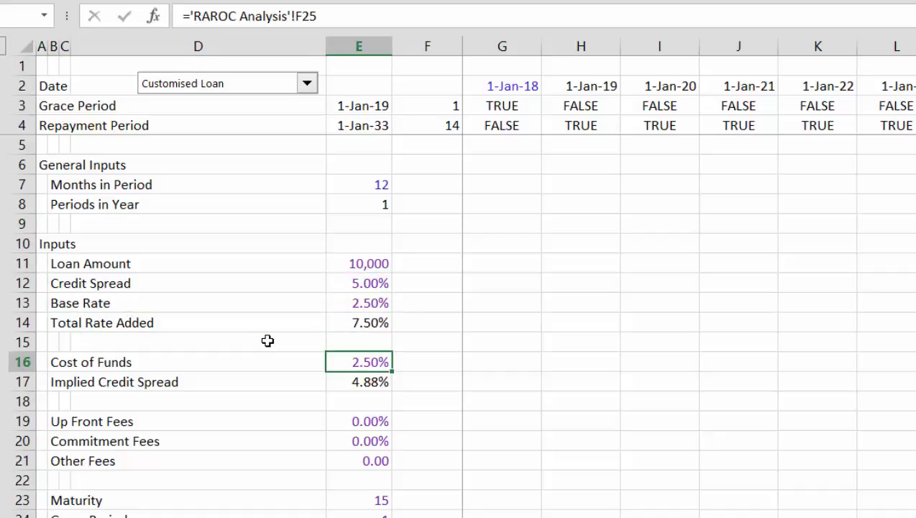
{"action": "key", "text": "Down"}
{"action": "key", "text": "Down"}
{"action": "key", "text": "Down"}
{"action": "key", "text": "Down"}
{"action": "key", "text": "Down"}
{"action": "key", "text": "Down"}
{"action": "key", "text": "Down"}
{"action": "key", "text": "Down"}
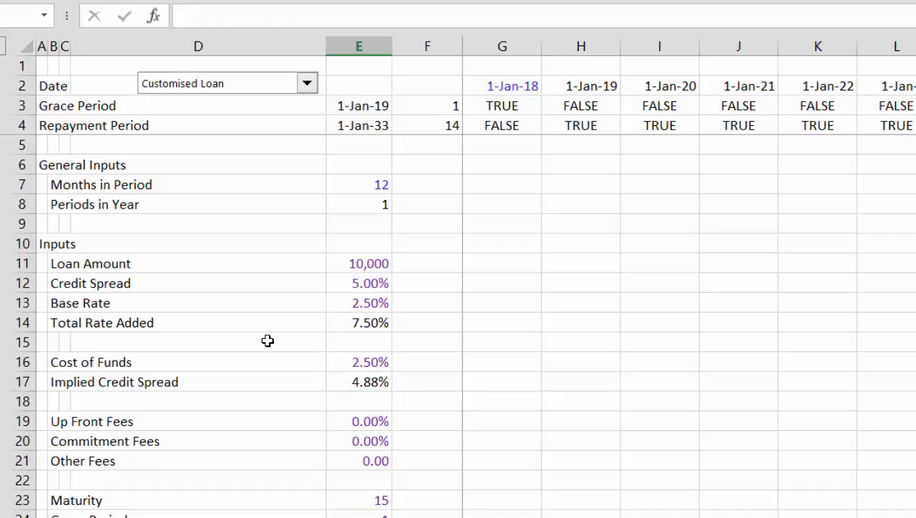
{"action": "key", "text": "Down"}
{"action": "key", "text": "Down"}
{"action": "key", "text": "Down"}
{"action": "key", "text": "Down"}
{"action": "key", "text": "Down"}
{"action": "key", "text": "Down"}
{"action": "key", "text": "Down"}
{"action": "key", "text": "Down"}
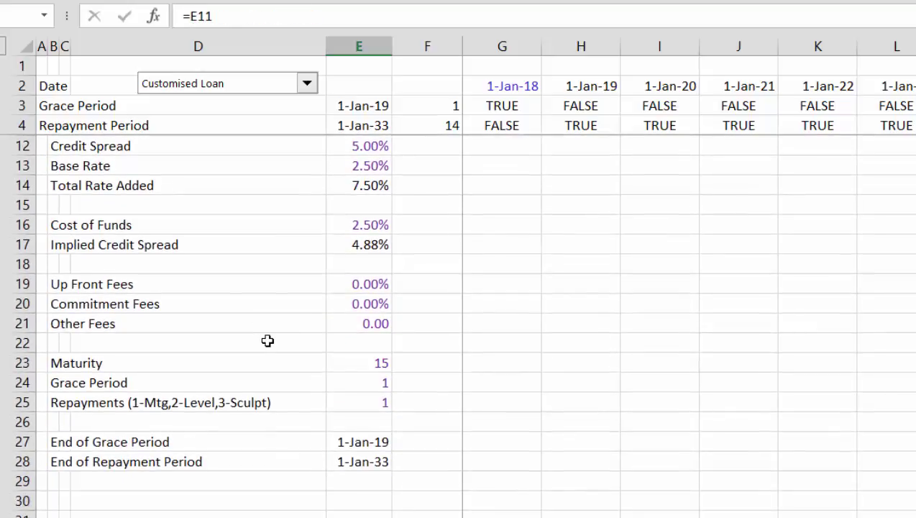
{"action": "key", "text": "Down"}
{"action": "key", "text": "Down"}
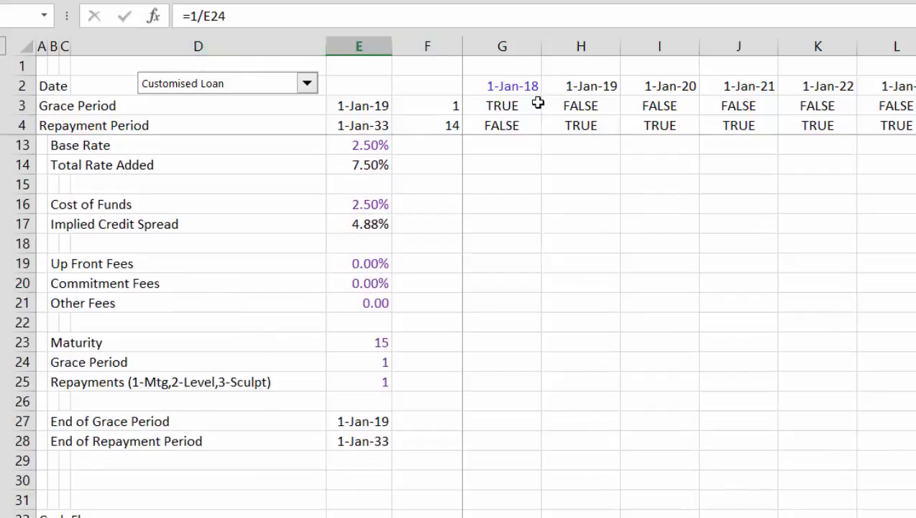
{"action": "left_click", "coordinate": [535, 98]}
{"action": "key", "text": "Left"}
{"action": "key", "text": "Left"}
{"action": "key", "text": "Right"}
{"action": "key", "text": "Right"}
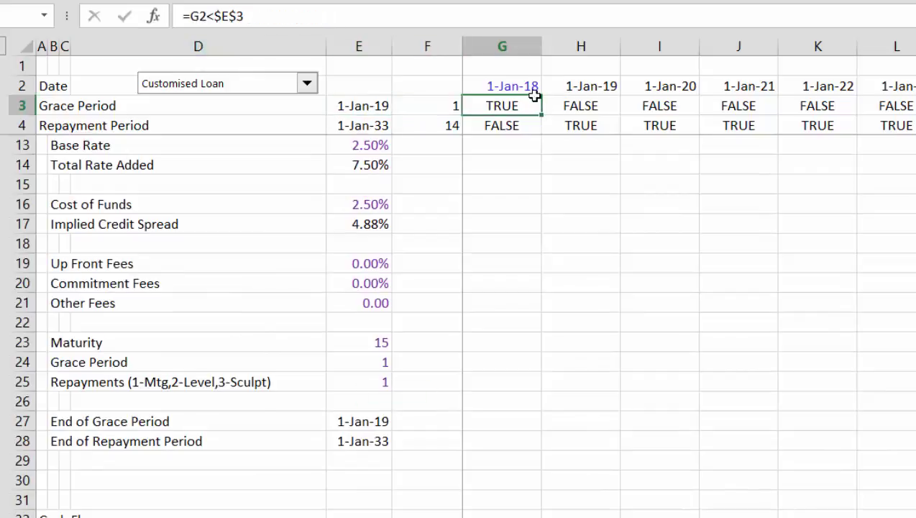
{"action": "key", "text": "shift+Down"}
{"action": "key", "text": "ctrl+shift+Right"}
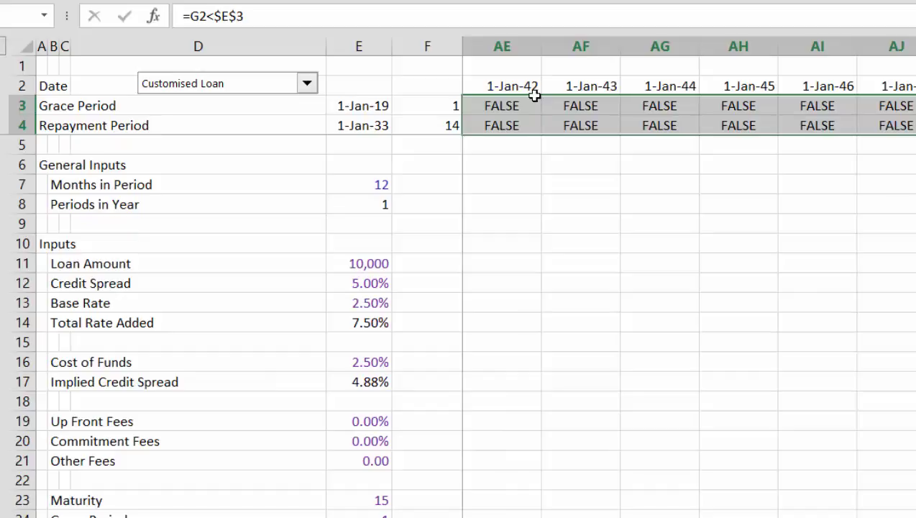
{"action": "key", "text": "ctrl+r"}
{"action": "key", "text": "Left"}
{"action": "key", "text": "Left"}
{"action": "key", "text": "Right"}
{"action": "key", "text": "Right"}
{"action": "key", "text": "Right"}
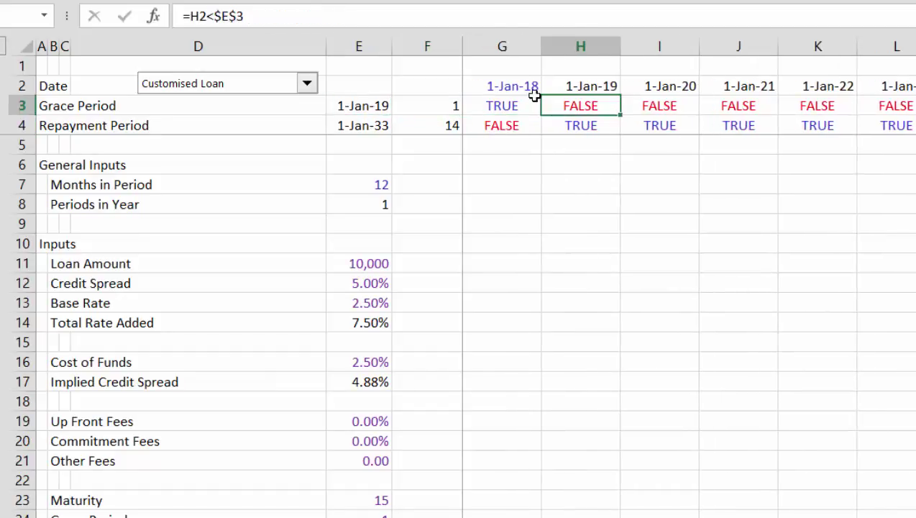
{"action": "key", "text": "Left"}
{"action": "key", "text": "Down"}
{"action": "key", "text": "Down"}
{"action": "key", "text": "Down"}
{"action": "key", "text": "Down"}
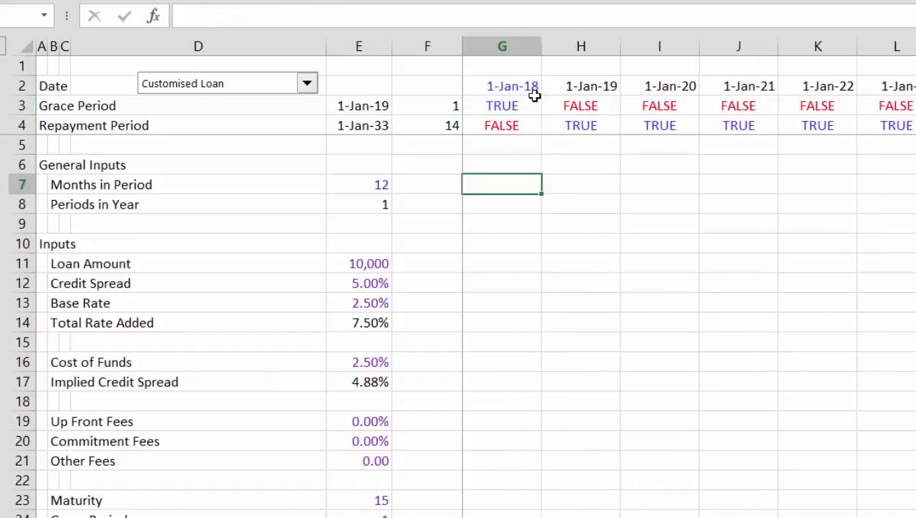
{"action": "key", "text": "Right"}
{"action": "key", "text": "Right"}
{"action": "key", "text": "Down"}
{"action": "key", "text": "Down"}
{"action": "key", "text": "Down"}
{"action": "key", "text": "Down"}
{"action": "key", "text": "Down"}
{"action": "key", "text": "Down"}
{"action": "key", "text": "Down"}
{"action": "key", "text": "Down"}
{"action": "key", "text": "Down"}
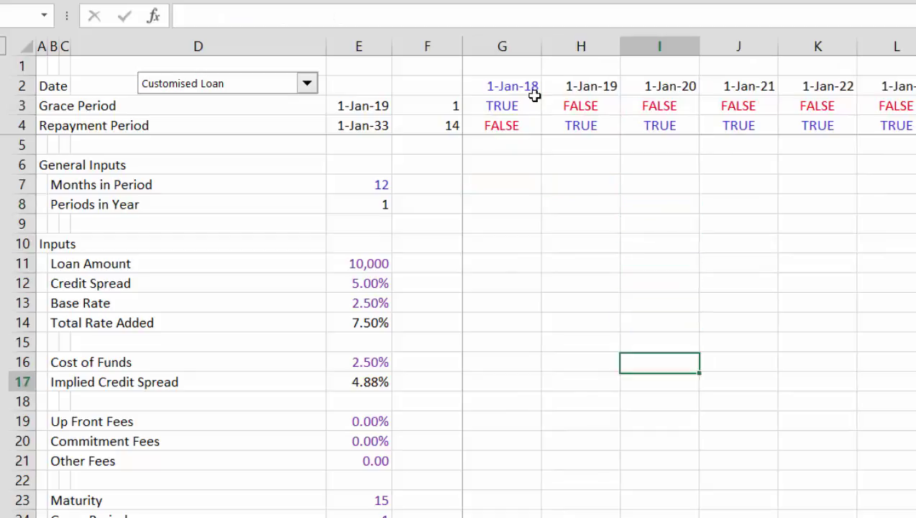
{"action": "key", "text": "Down"}
{"action": "key", "text": "Down"}
{"action": "key", "text": "Down"}
{"action": "key", "text": "Down"}
{"action": "key", "text": "Down"}
{"action": "key", "text": "Down"}
{"action": "key", "text": "Down"}
{"action": "key", "text": "Down"}
{"action": "key", "text": "Down"}
{"action": "key", "text": "Down"}
{"action": "key", "text": "Down"}
{"action": "key", "text": "Down"}
{"action": "key", "text": "Down"}
{"action": "key", "text": "Down"}
{"action": "key", "text": "Down"}
{"action": "key", "text": "Down"}
{"action": "key", "text": "Down"}
{"action": "key", "text": "Down"}
{"action": "key", "text": "Down"}
{"action": "key", "text": "Down"}
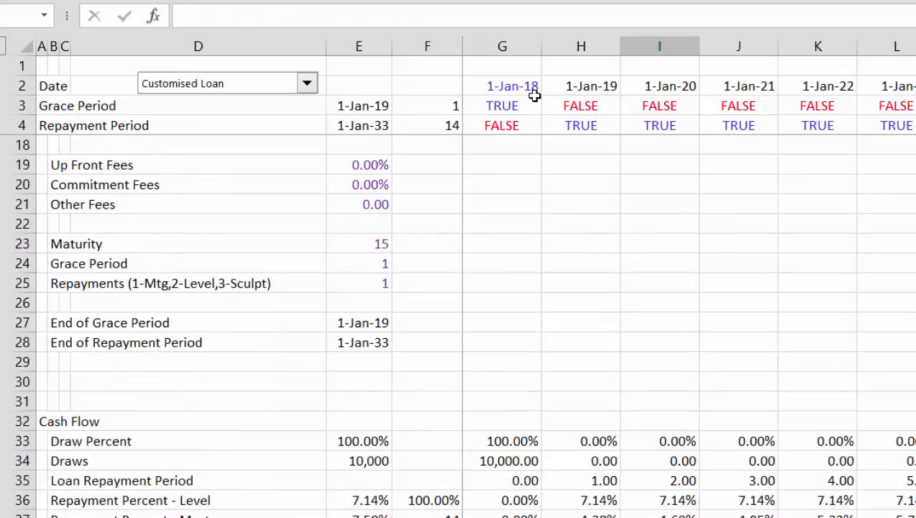
{"action": "key", "text": "Down"}
{"action": "key", "text": "Down"}
{"action": "key", "text": "Left"}
{"action": "key", "text": "Down"}
{"action": "key", "text": "Down"}
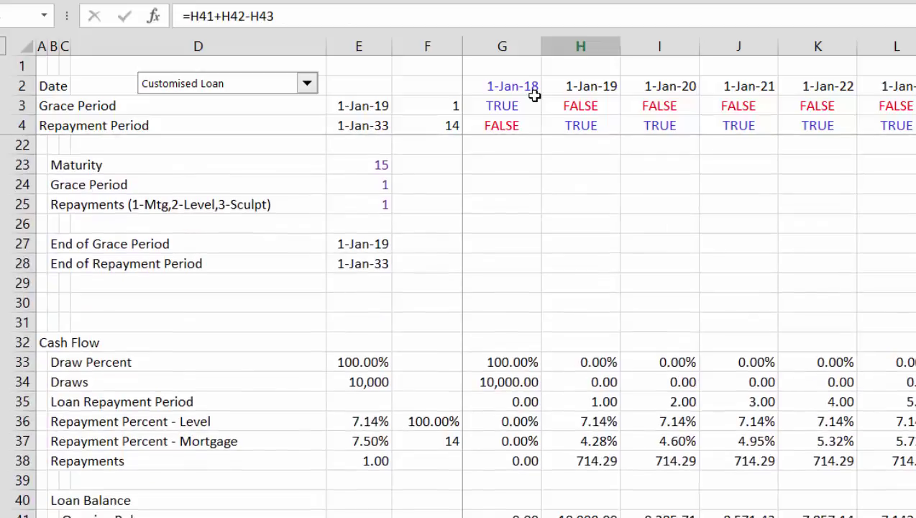
{"action": "key", "text": "Down"}
{"action": "key", "text": "Down"}
{"action": "key", "text": "Down"}
{"action": "key", "text": "Down"}
{"action": "key", "text": "Down"}
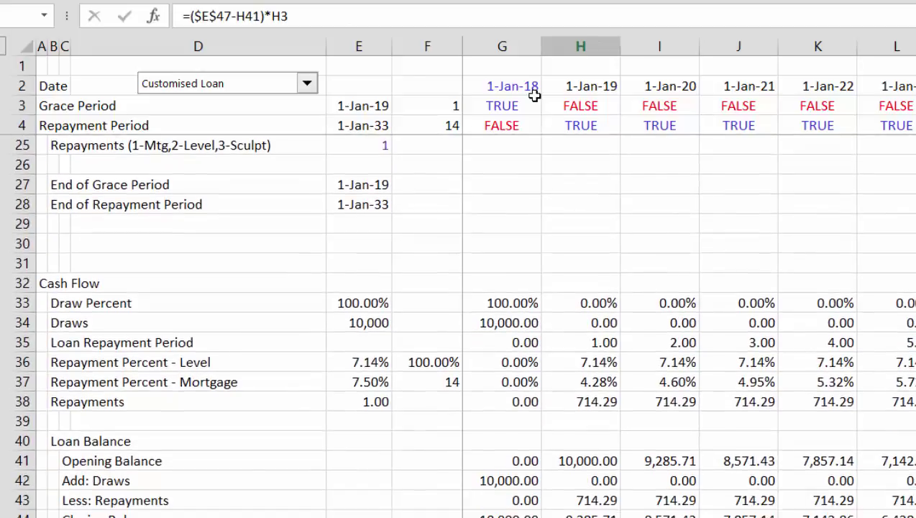
{"action": "key", "text": "Up"}
{"action": "key", "text": "Up"}
{"action": "key", "text": "Up"}
{"action": "key", "text": "Up"}
{"action": "key", "text": "Up"}
{"action": "key", "text": "Up"}
{"action": "key", "text": "Up"}
{"action": "key", "text": "Up"}
{"action": "key", "text": "Up"}
{"action": "key", "text": "Up"}
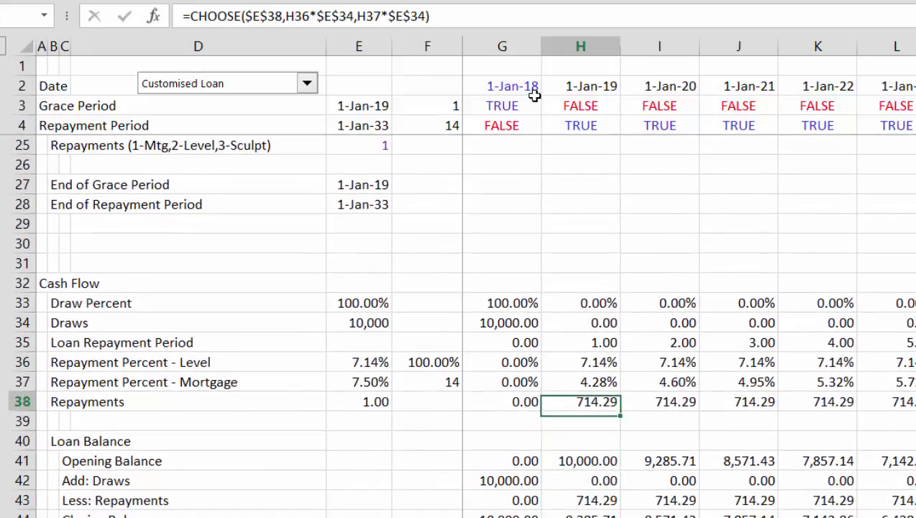
{"action": "key", "text": "Left"}
{"action": "key", "text": "Up"}
{"action": "key", "text": "Up"}
{"action": "key", "text": "Up"}
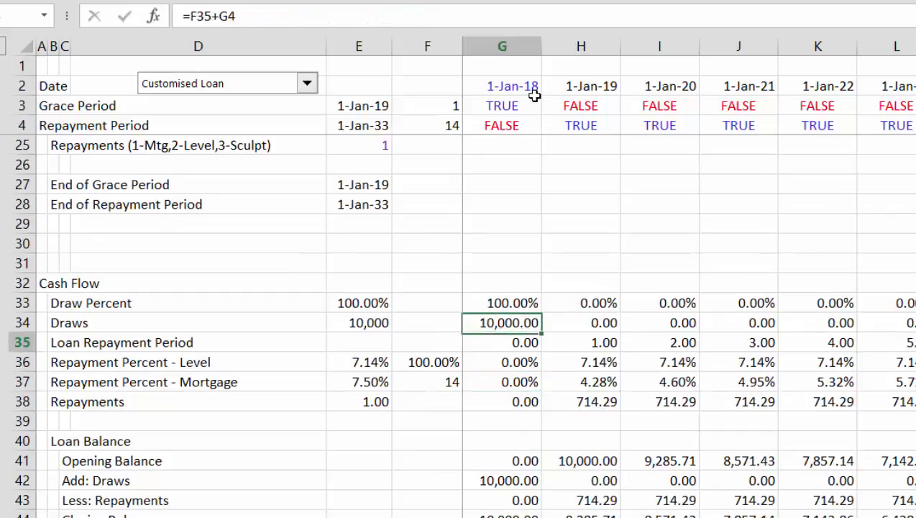
{"action": "key", "text": "Down"}
{"action": "key", "text": "Down"}
{"action": "key", "text": "Down"}
{"action": "key", "text": "Left"}
{"action": "key", "text": "Down"}
{"action": "key", "text": "Right"}
{"action": "key", "text": "Right"}
{"action": "key", "text": "Right"}
{"action": "key", "text": "Right"}
{"action": "key", "text": "Right"}
{"action": "key", "text": "Right"}
{"action": "key", "text": "Right"}
{"action": "key", "text": "Right"}
{"action": "key", "text": "Right"}
{"action": "key", "text": "Right"}
{"action": "key", "text": "Right"}
{"action": "key", "text": "Right"}
{"action": "key", "text": "Right"}
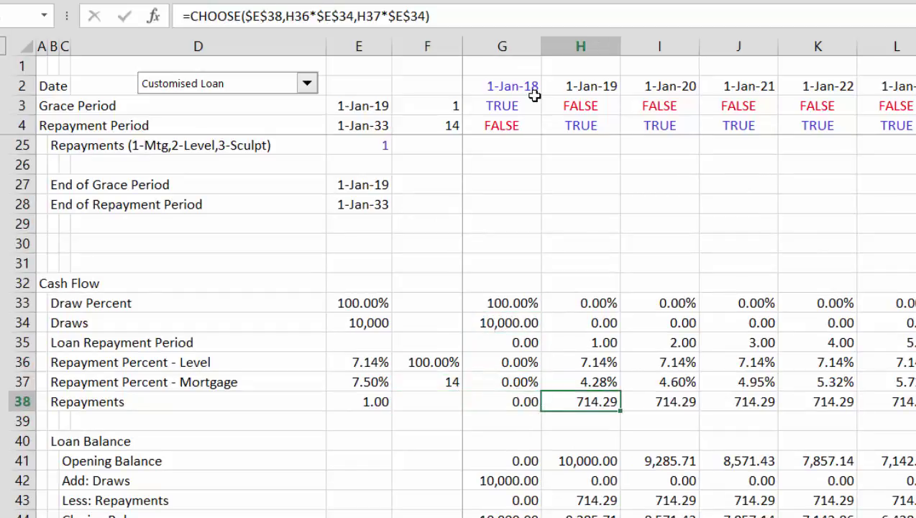
{"action": "key", "text": "Right"}
{"action": "key", "text": "Right"}
{"action": "key", "text": "Right"}
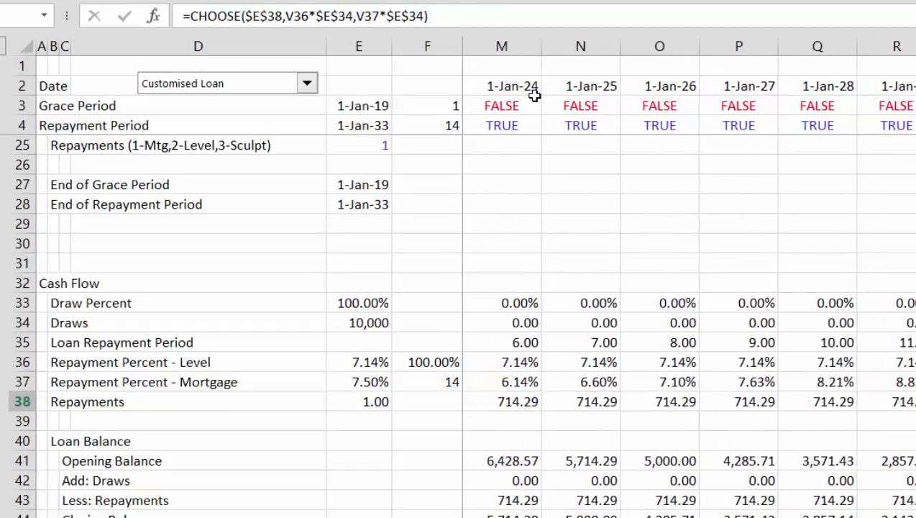
{"action": "key", "text": "Left"}
{"action": "key", "text": "Left"}
{"action": "key", "text": "ctrl+Left"}
{"action": "key", "text": "Left"}
{"action": "key", "text": "Left"}
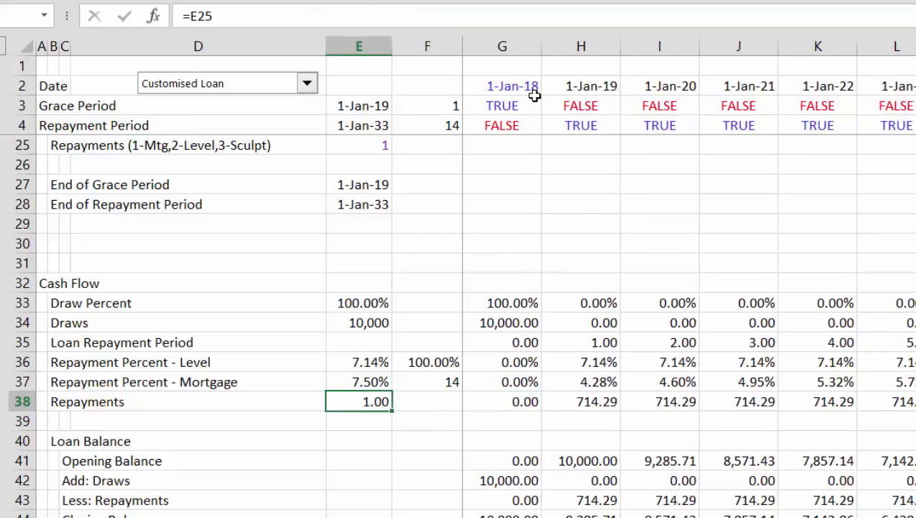
{"action": "key", "text": "Right"}
{"action": "key", "text": "Right"}
{"action": "key", "text": "F2"}
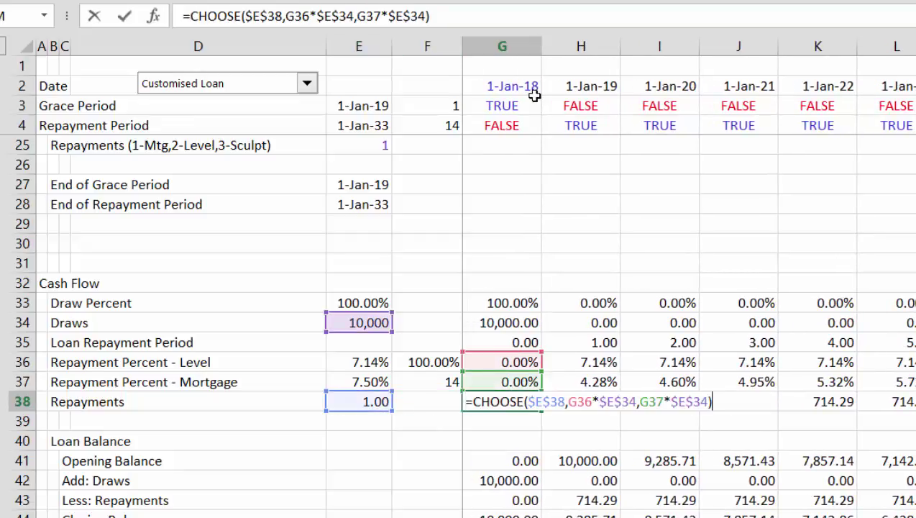
{"action": "key", "text": "Escape"}
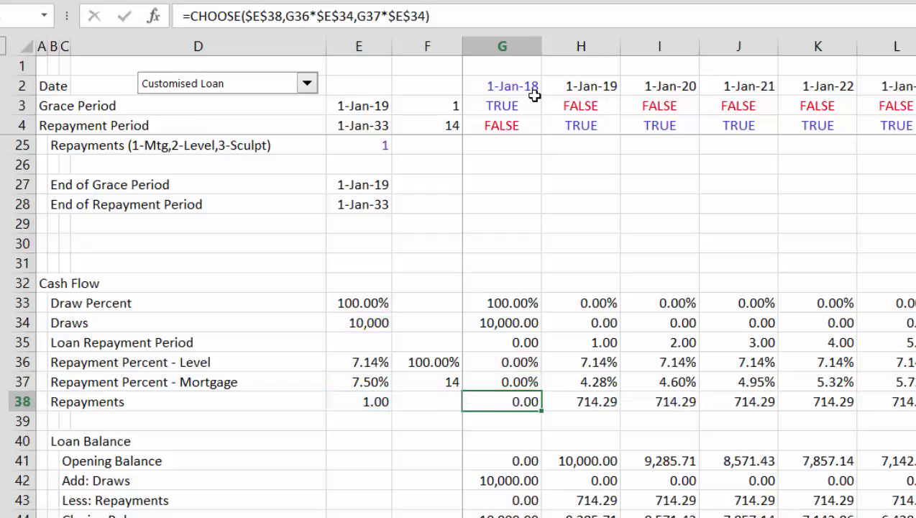
{"action": "key", "text": "Left"}
{"action": "key", "text": "Down"}
{"action": "key", "text": "Down"}
{"action": "key", "text": "Down"}
{"action": "key", "text": "Down"}
{"action": "key", "text": "Down"}
{"action": "key", "text": "Down"}
{"action": "key", "text": "Down"}
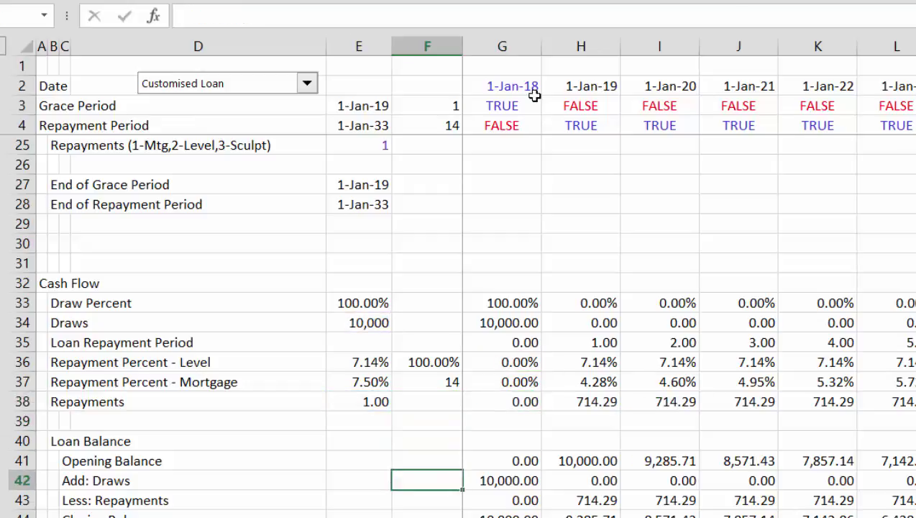
{"action": "key", "text": "Down"}
{"action": "key", "text": "Down"}
{"action": "key", "text": "Down"}
{"action": "key", "text": "Down"}
{"action": "key", "text": "Down"}
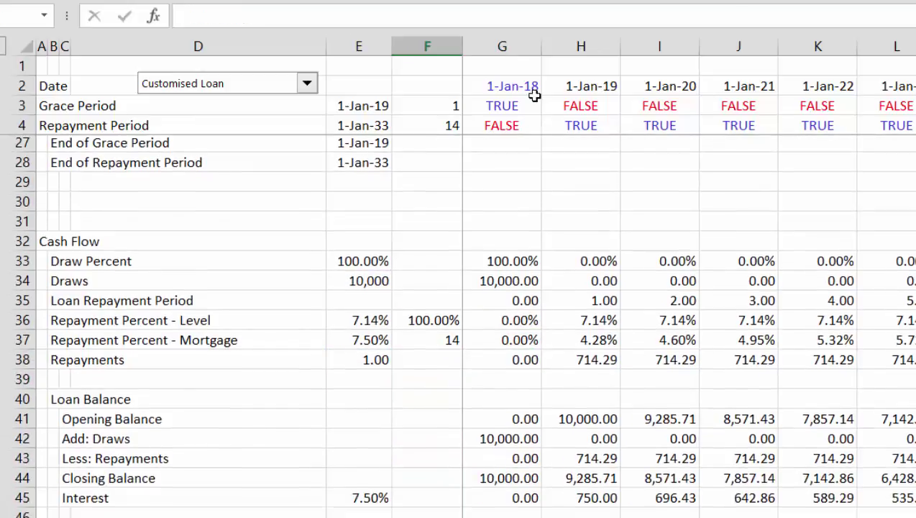
{"action": "key", "text": "Up"}
{"action": "key", "text": "Up"}
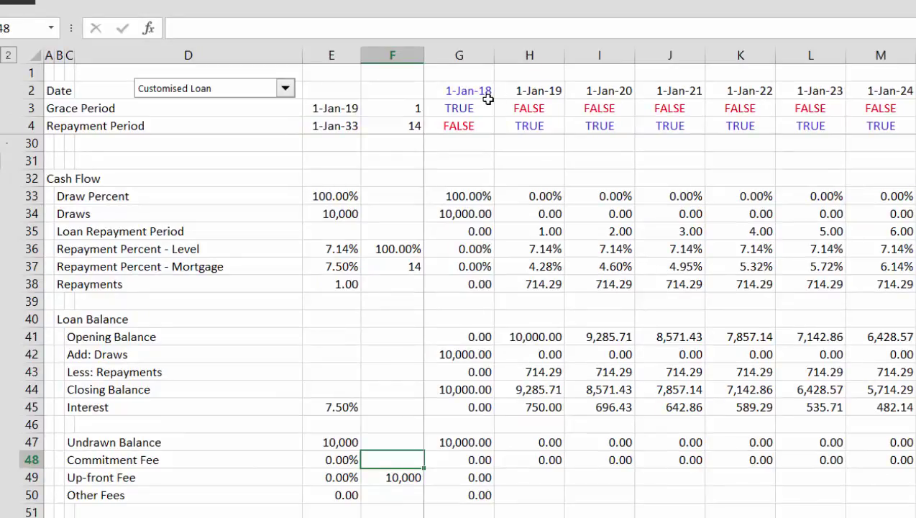
{"action": "key", "text": "Right"}
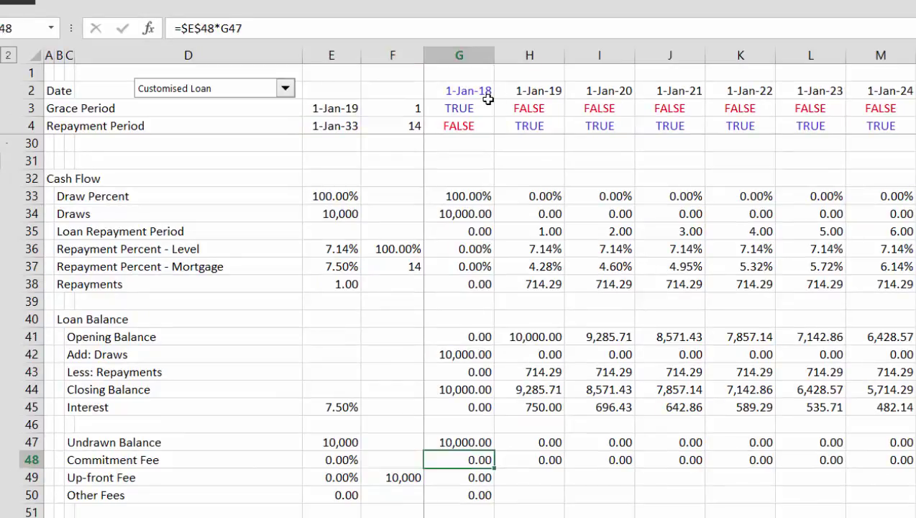
{"action": "key", "text": "Down"}
{"action": "key", "text": "Down"}
{"action": "key", "text": "Down"}
{"action": "key", "text": "Down"}
{"action": "key", "text": "Down"}
{"action": "key", "text": "Down"}
{"action": "key", "text": "Down"}
{"action": "key", "text": "Down"}
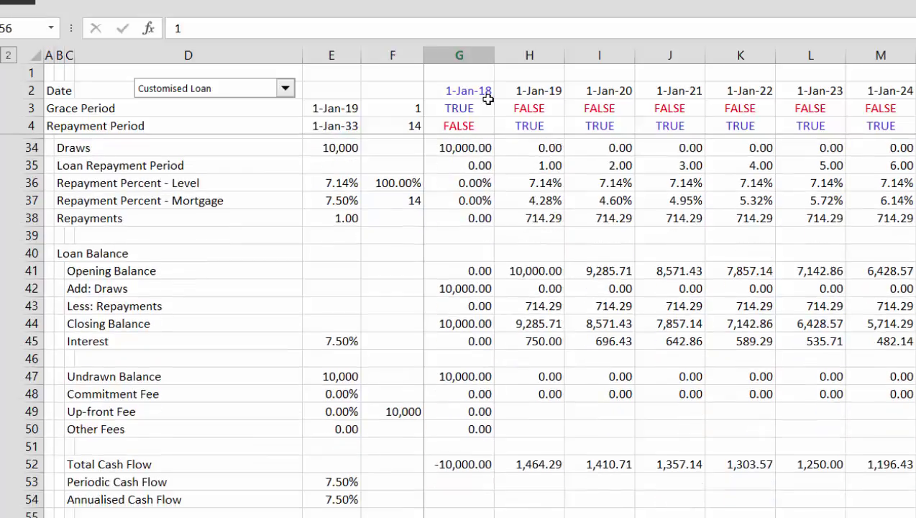
{"action": "key", "text": "Down"}
{"action": "key", "text": "Up"}
{"action": "key", "text": "Up"}
{"action": "key", "text": "Up"}
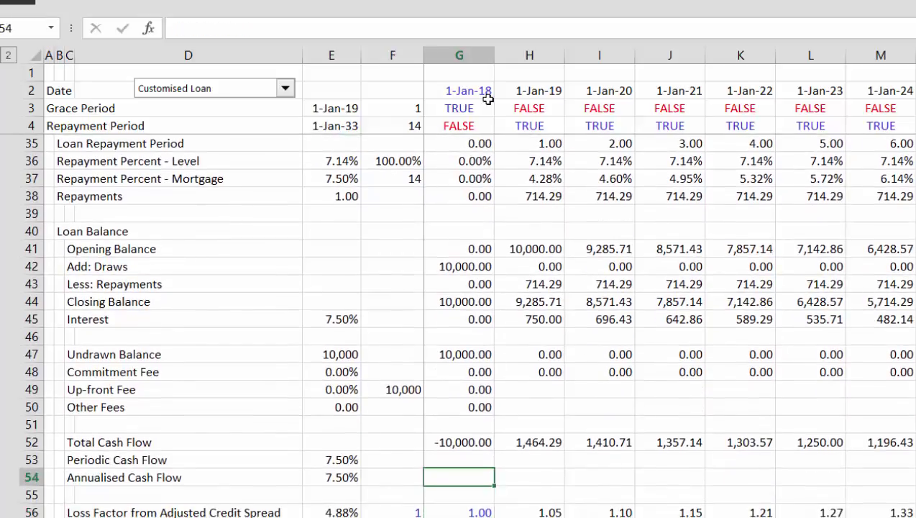
{"action": "key", "text": "Down"}
{"action": "key", "text": "Down"}
{"action": "key", "text": "Down"}
{"action": "key", "text": "Down"}
{"action": "key", "text": "Down"}
{"action": "key", "text": "Down"}
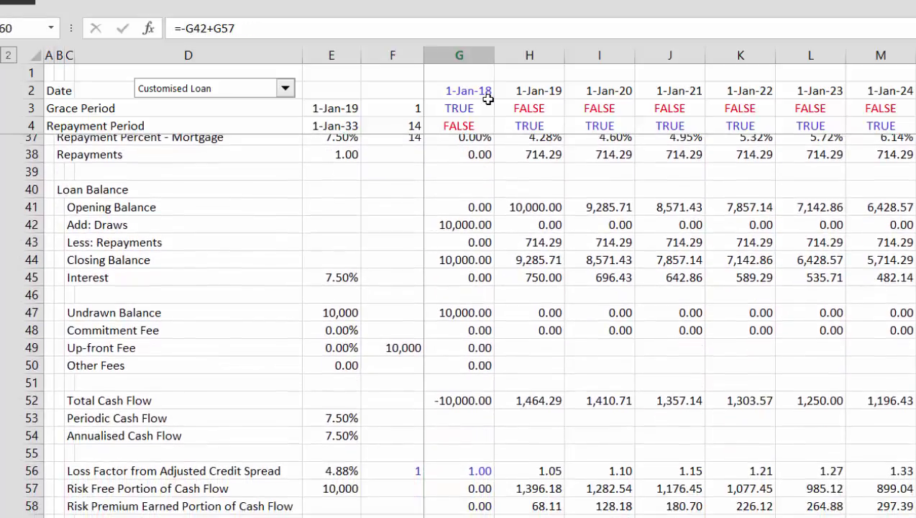
{"action": "key", "text": "Up"}
{"action": "key", "text": "Up"}
{"action": "key", "text": "Up"}
{"action": "key", "text": "Up"}
{"action": "key", "text": "Left"}
{"action": "key", "text": "Left"}
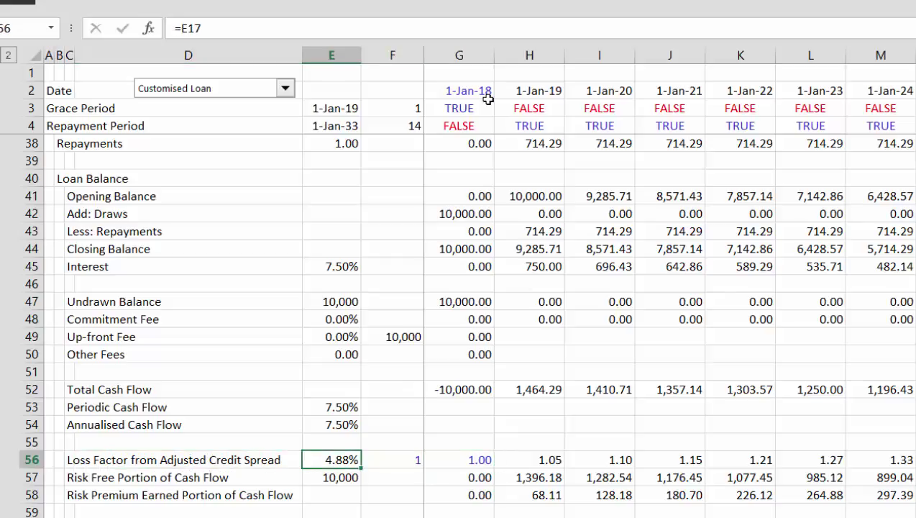
{"action": "key", "text": "Page_Up"}
- Enter the implied spread formula in E17 as (1+Total Rate Added)/(1+Base Rate)
{"action": "key", "text": "Up"}
{"action": "key", "text": "Up"}
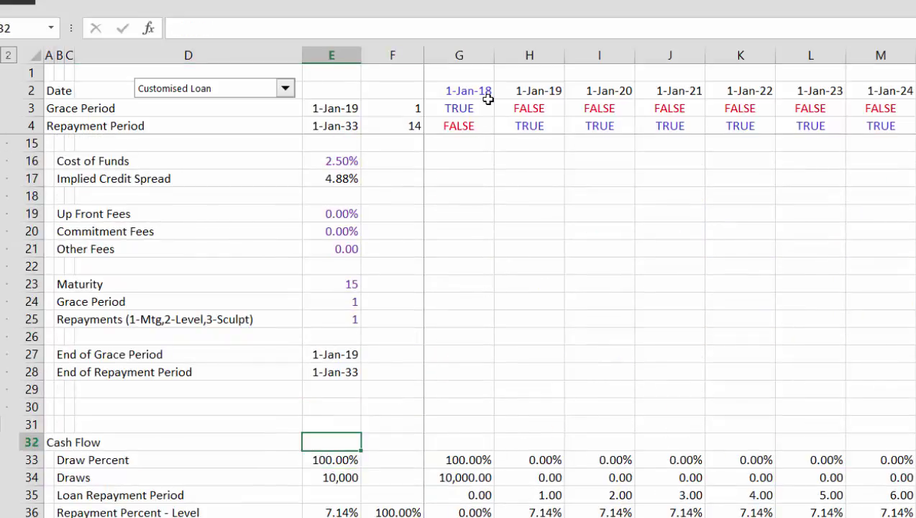
{"action": "key", "text": "Page_Up"}
{"action": "key", "text": "Down"}
{"action": "key", "text": "Up"}
{"action": "key", "text": "Up"}
{"action": "key", "text": "Up"}
{"action": "key", "text": "Up"}
{"action": "key", "text": "Up"}
{"action": "key", "text": "Up"}
{"action": "key", "text": "Up"}
{"action": "key", "text": "Up"}
{"action": "key", "text": "Up"}
{"action": "key", "text": "Up"}
{"action": "key", "text": "Up"}
{"action": "key", "text": "Up"}
{"action": "key", "text": "Up"}
{"action": "key", "text": "Up"}
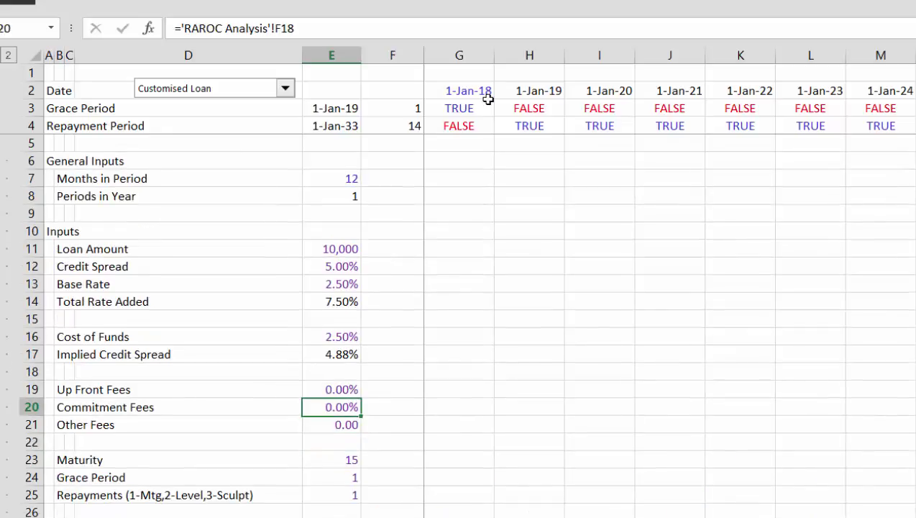
{"action": "key", "text": "Down"}
{"action": "key", "text": "Down"}
{"action": "key", "text": "Down"}
{"action": "key", "text": "Down"}
{"action": "key", "text": "Down"}
{"action": "key", "text": "Down"}
{"action": "key", "text": "Down"}
{"action": "key", "text": "Down"}
{"action": "key", "text": "Down"}
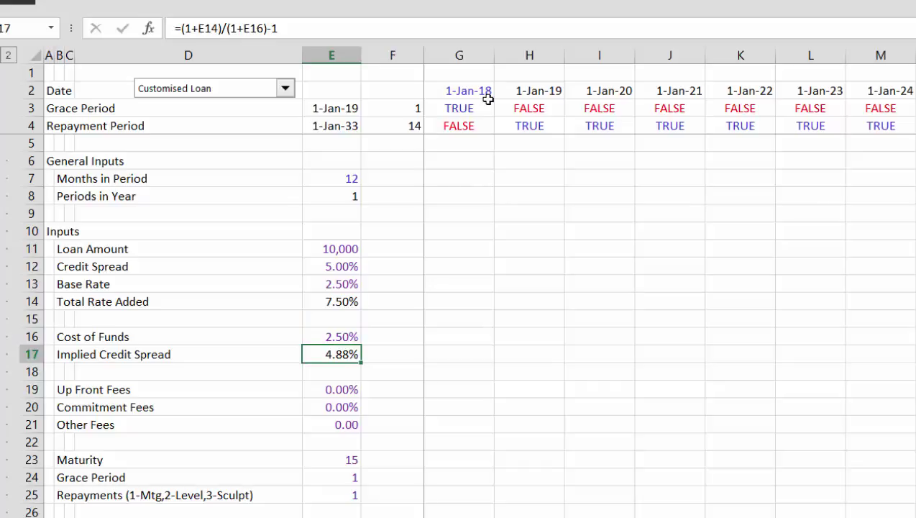
{"action": "type", "text": "="}
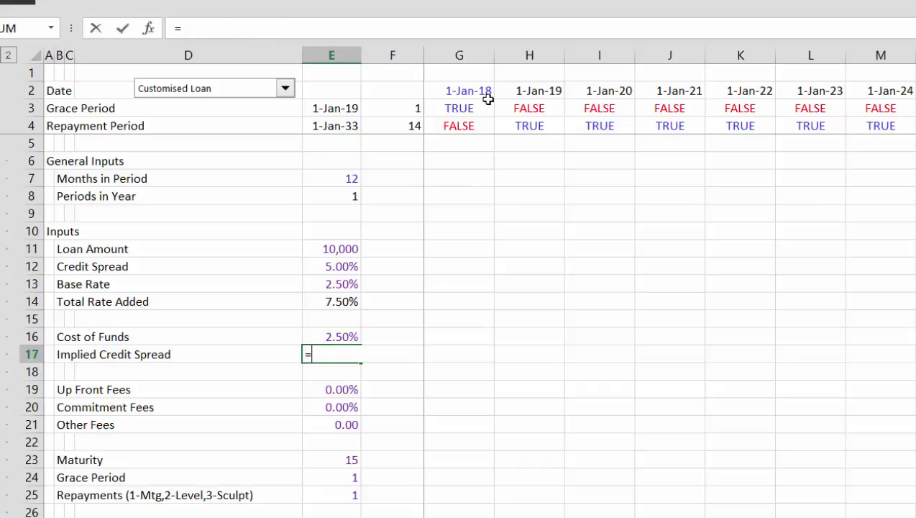
{"action": "type", "text": "("}
{"action": "key", "text": "Up"}
{"action": "key", "text": "Up"}
{"action": "key", "text": "Up"}
{"action": "key", "text": "Up"}
{"action": "key", "text": "Up"}
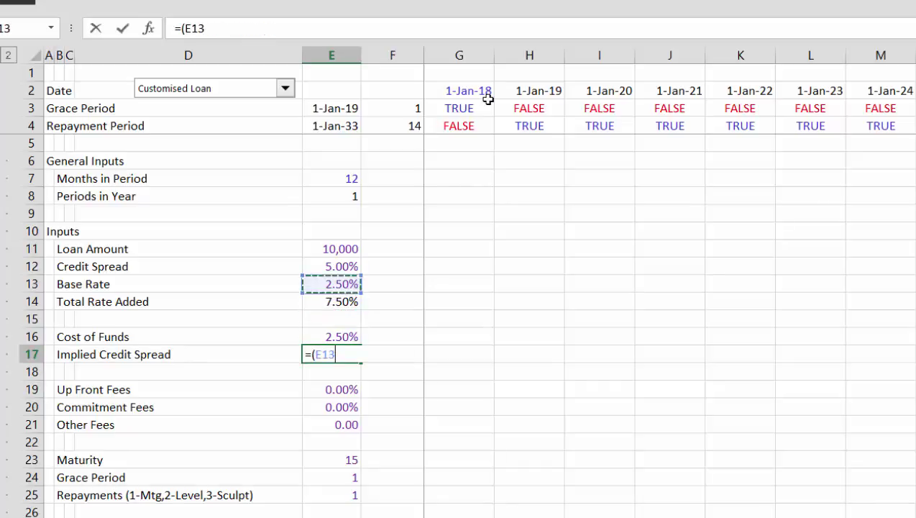
{"action": "key", "text": "Down"}
{"action": "key", "text": "Down"}
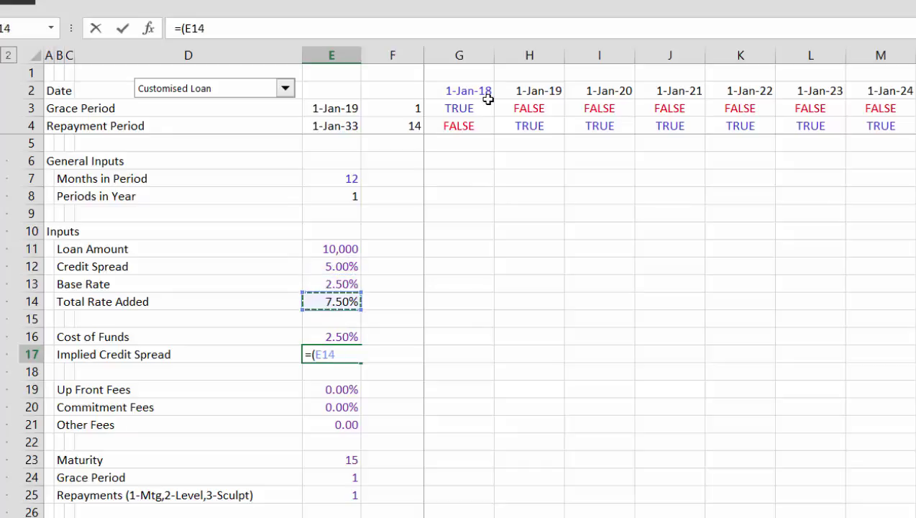
{"action": "key", "text": "BackSpace"}
{"action": "key", "text": "BackSpace"}
{"action": "key", "text": "BackSpace"}
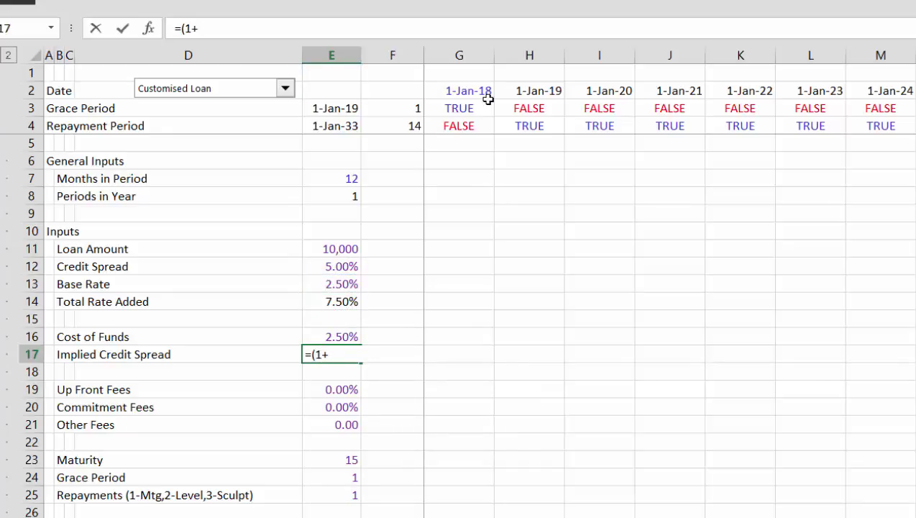
{"action": "type", "text": "1+"}
{"action": "key", "text": "Up"}
{"action": "key", "text": "Up"}
{"action": "key", "text": "Up"}
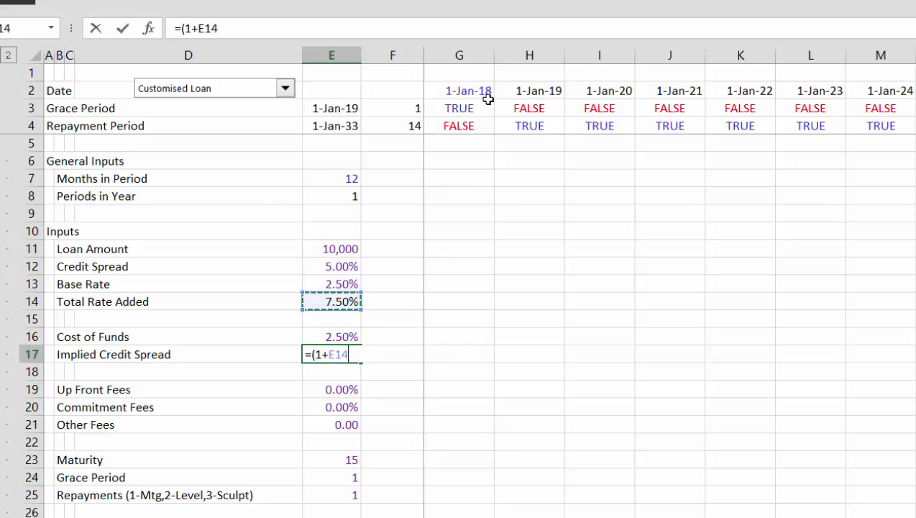
{"action": "type", "text": ")/(1+"}
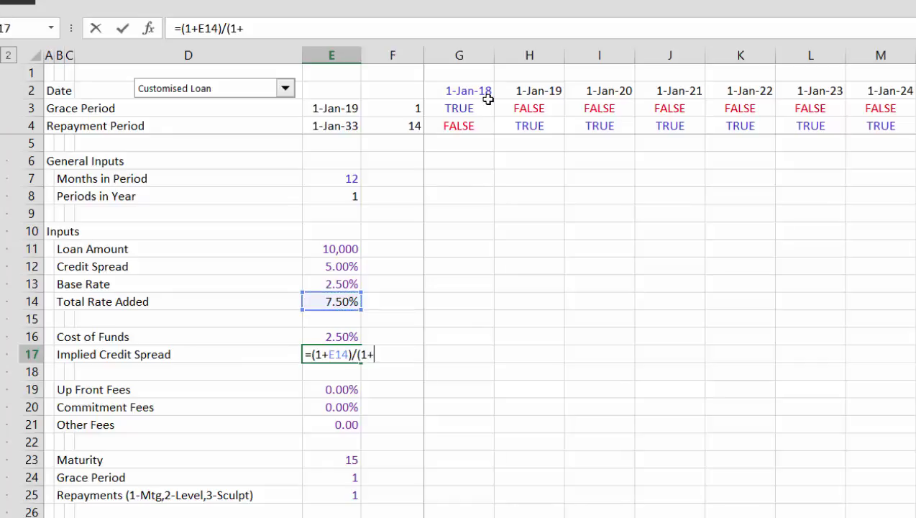
{"action": "left_click", "coordinate": [321, 278]}
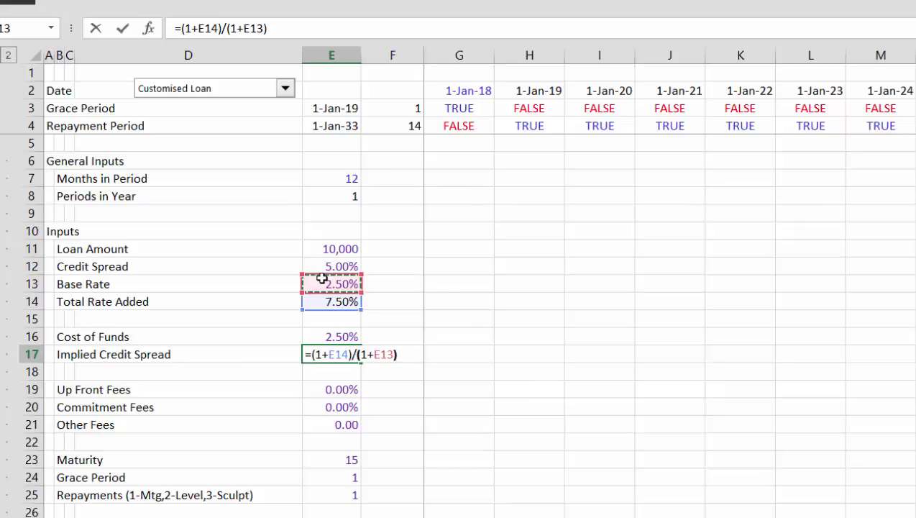
{"action": "type", "text": ")"}
{"action": "key", "text": "Return"}
{"action": "key", "text": "Up"}
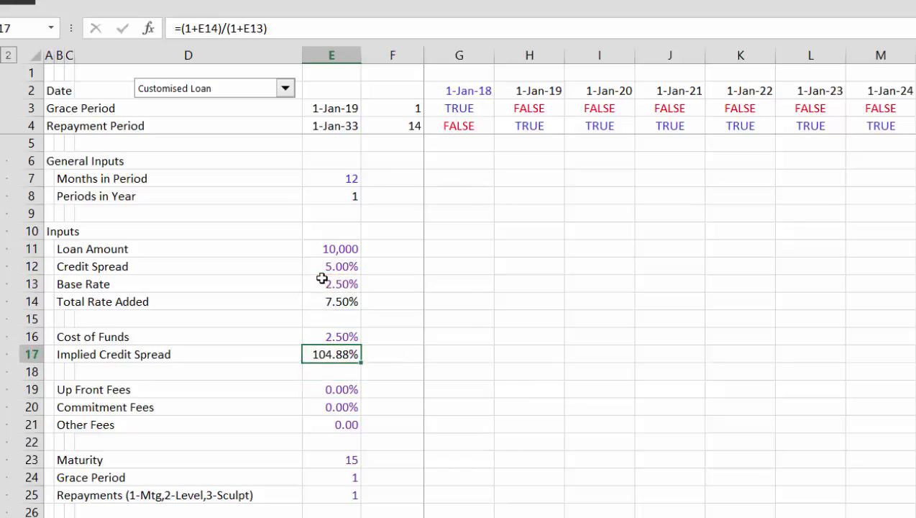
- Append -1 to the E17 formula so the implied spread shows 4.88%
{"action": "key", "text": "F2"}
{"action": "type", "text": "-1"}
{"action": "key", "text": "Return"}
{"action": "key", "text": "Up"}
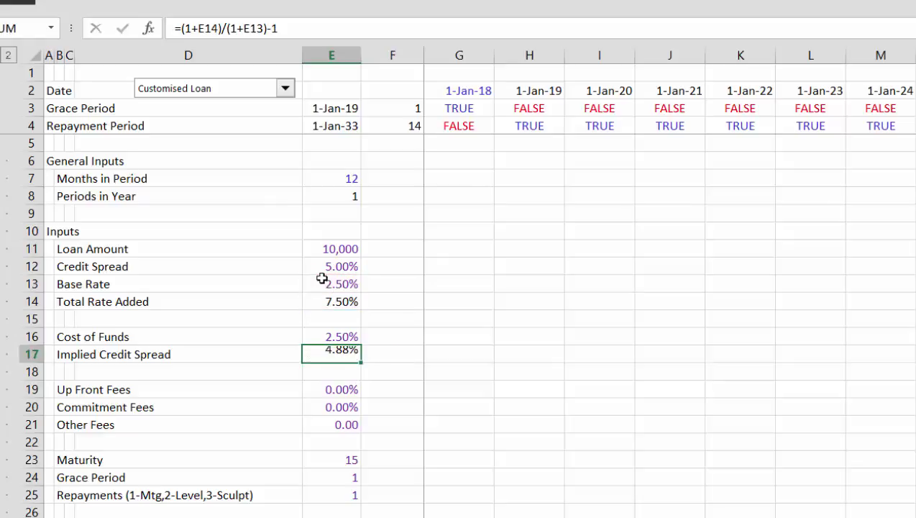
{"action": "key", "text": "Return"}
{"action": "key", "text": "Up"}
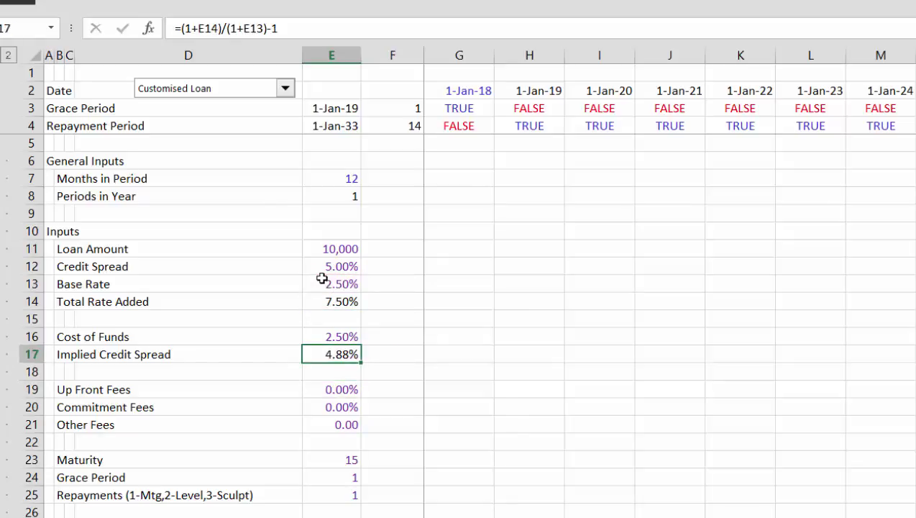
- Rename the B17 label to 'Implied Effective Credit Spread'
{"action": "key", "text": "ctrl+Left"}
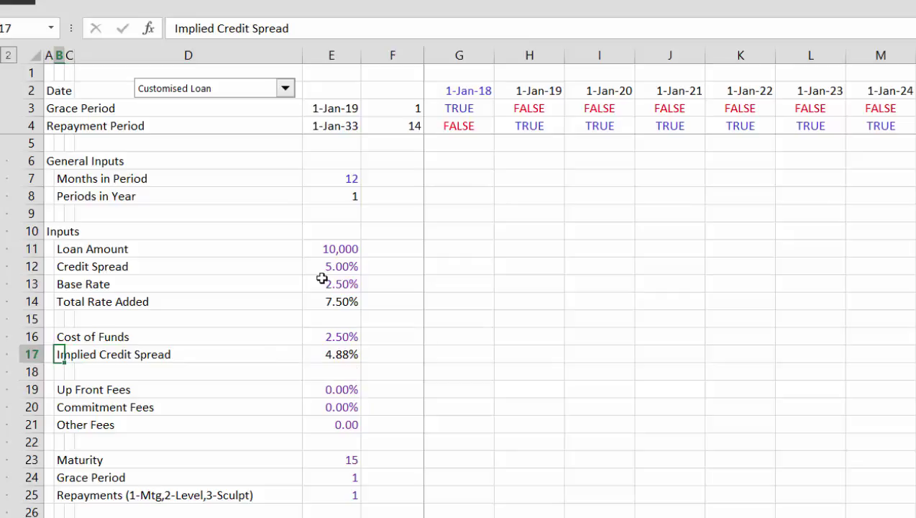
{"action": "key", "text": "F2"}
{"action": "type", "text": "eFFECT"}
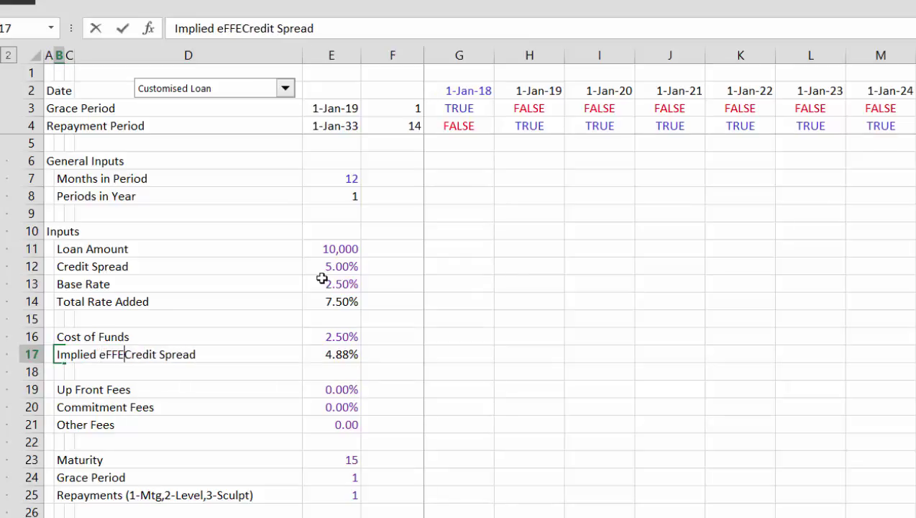
{"action": "key", "text": "BackSpace"}
{"action": "key", "text": "BackSpace"}
{"action": "key", "text": "BackSpace"}
{"action": "key", "text": "BackSpace"}
{"action": "key", "text": "BackSpace"}
{"action": "key", "text": "BackSpace"}
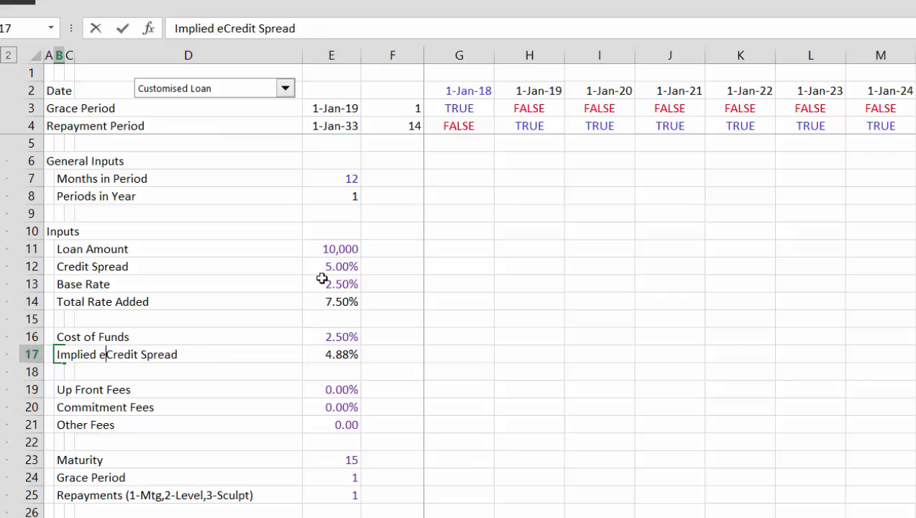
{"action": "type", "text": "Effective"}
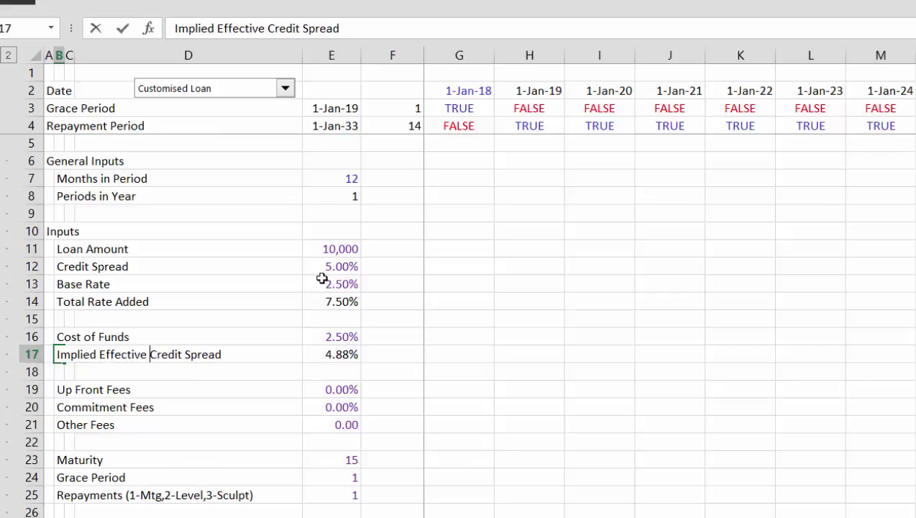
{"action": "key", "text": "Return"}
{"action": "key", "text": "Down"}
{"action": "key", "text": "Down"}
{"action": "key", "text": "Down"}
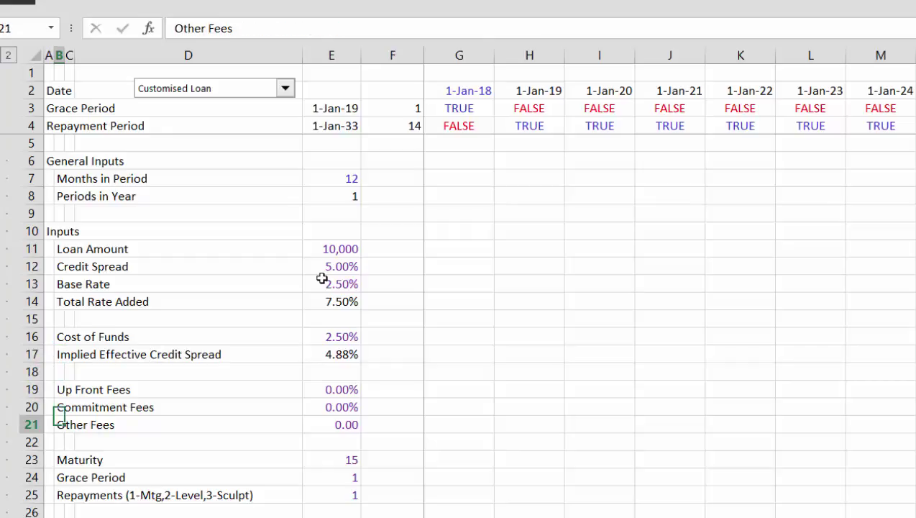
{"action": "key", "text": "Down"}
{"action": "key", "text": "Down"}
{"action": "key", "text": "Down"}
{"action": "key", "text": "Down"}
{"action": "key", "text": "Down"}
{"action": "key", "text": "Down"}
- Link the first loss factor cell G56 to the starting factor in F56
{"action": "key", "text": "Down"}
{"action": "key", "text": "Down"}
{"action": "key", "text": "Down"}
{"action": "key", "text": "Down"}
{"action": "key", "text": "Down"}
{"action": "key", "text": "Down"}
{"action": "key", "text": "Down"}
{"action": "key", "text": "Down"}
{"action": "key", "text": "Down"}
{"action": "key", "text": "Down"}
{"action": "key", "text": "Down"}
{"action": "key", "text": "Down"}
{"action": "key", "text": "Down"}
{"action": "key", "text": "Down"}
{"action": "key", "text": "Down"}
{"action": "key", "text": "Down"}
{"action": "key", "text": "Down"}
{"action": "key", "text": "Down"}
{"action": "key", "text": "Down"}
{"action": "key", "text": "Down"}
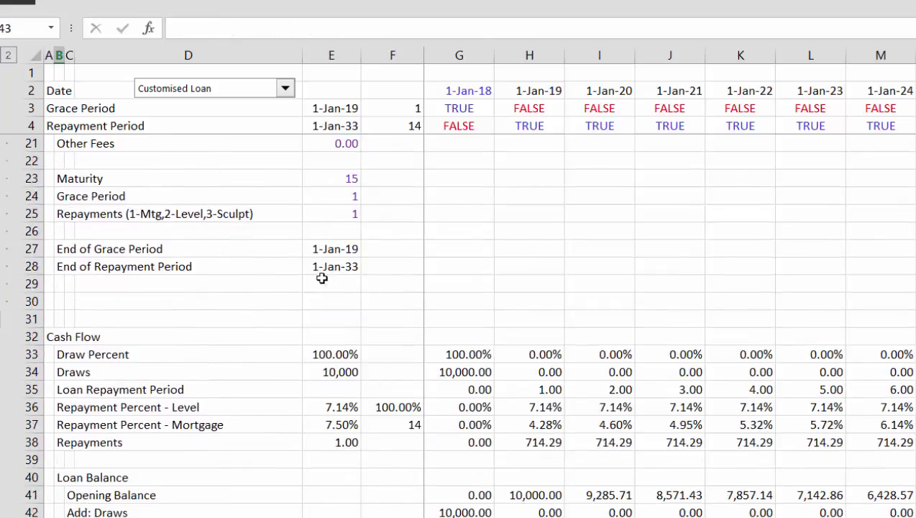
{"action": "key", "text": "Down"}
{"action": "key", "text": "Down"}
{"action": "key", "text": "Down"}
{"action": "key", "text": "Down"}
{"action": "key", "text": "Down"}
{"action": "key", "text": "Down"}
{"action": "key", "text": "Down"}
{"action": "key", "text": "Down"}
{"action": "key", "text": "Down"}
{"action": "key", "text": "Down"}
{"action": "key", "text": "Down"}
{"action": "key", "text": "Down"}
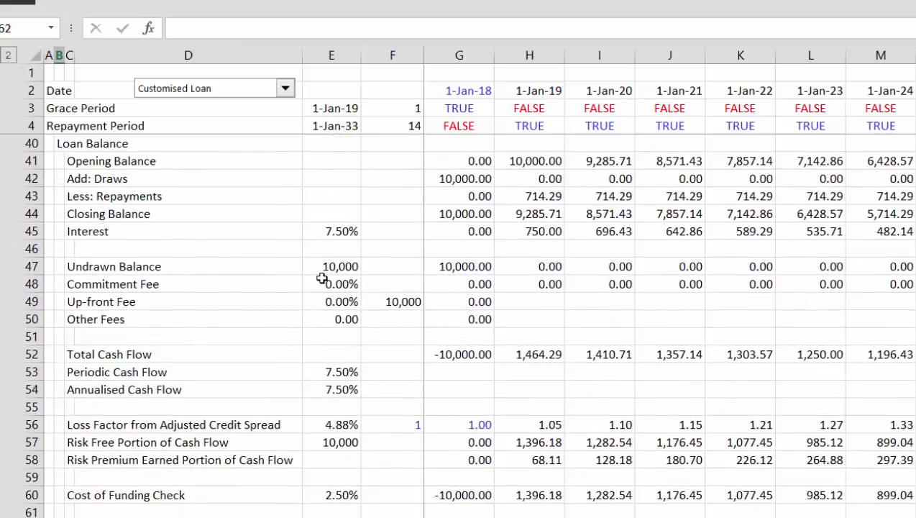
{"action": "key", "text": "Up"}
{"action": "key", "text": "Up"}
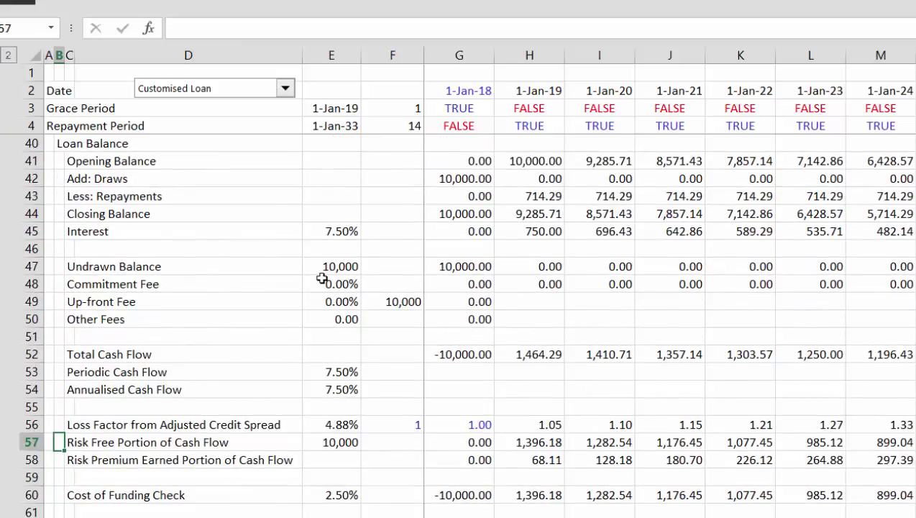
{"action": "key", "text": "Up"}
{"action": "key", "text": "Right"}
{"action": "key", "text": "Right"}
{"action": "key", "text": "Right"}
{"action": "key", "text": "Right"}
{"action": "key", "text": "Right"}
{"action": "key", "text": "Right"}
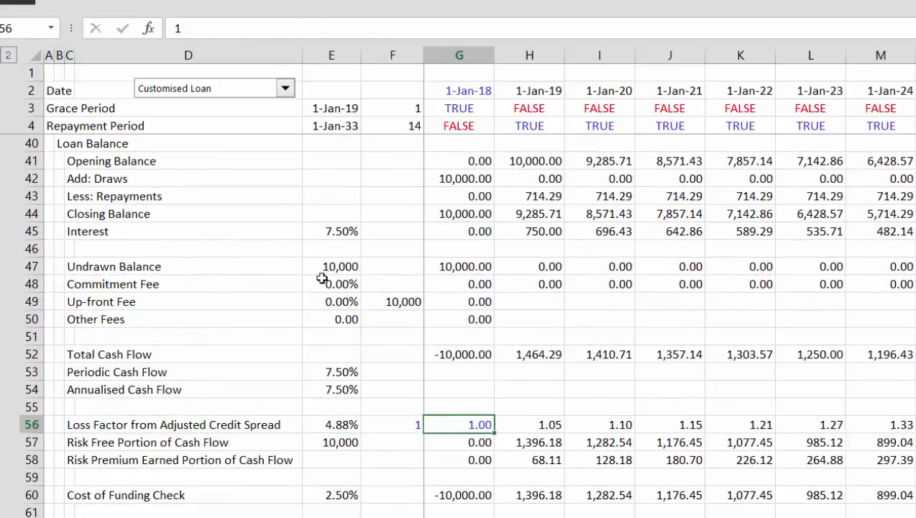
{"action": "key", "text": "Left"}
{"action": "key", "text": "Left"}
{"action": "key", "text": "Left"}
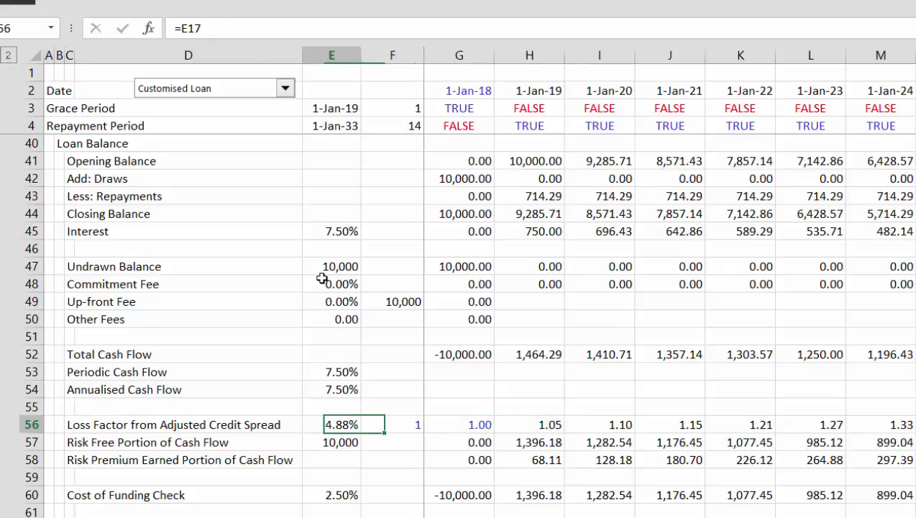
{"action": "key", "text": "Right"}
{"action": "key", "text": "Right"}
{"action": "type", "text": "="}
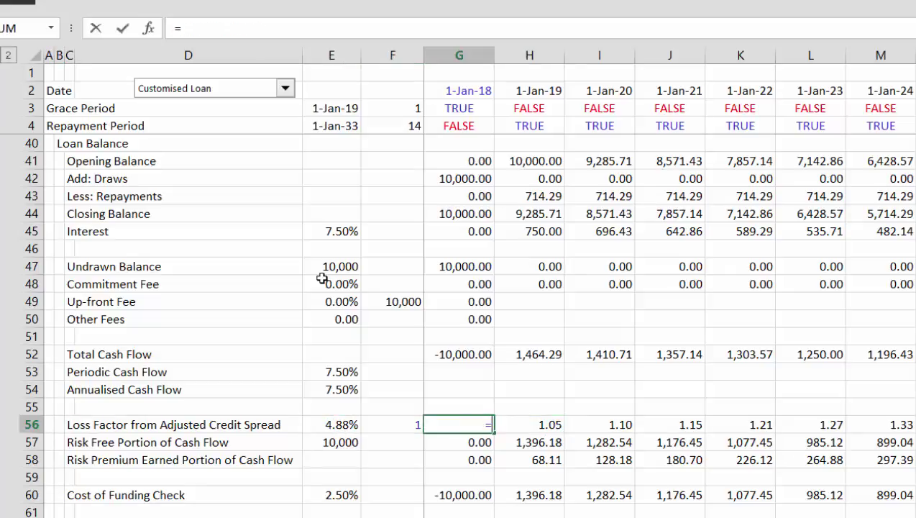
{"action": "key", "text": "Left"}
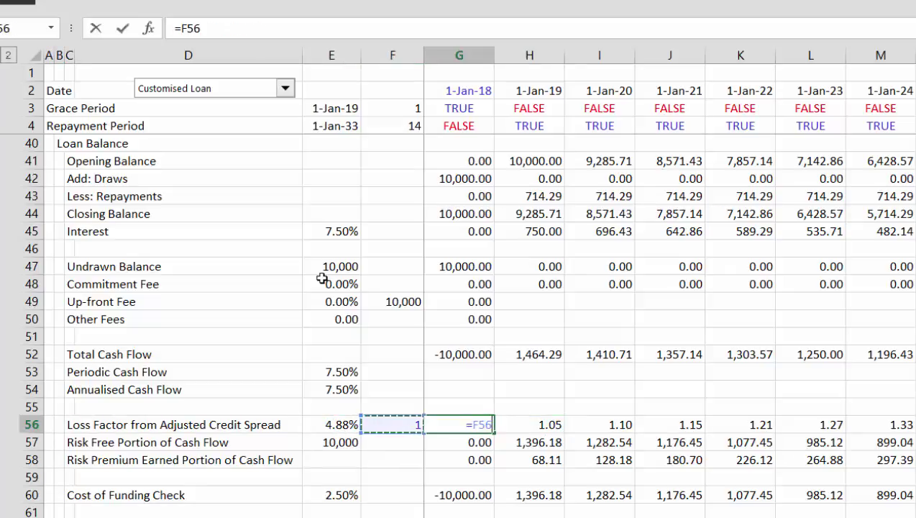
{"action": "key", "text": "ctrl+Return"}
- Enter =F56*(1+$E$56*G4) in G56 so the loss factor compounds each repayment period
{"action": "type", "text": "="}
{"action": "key", "text": "Left"}
{"action": "type", "text": "*(1"}
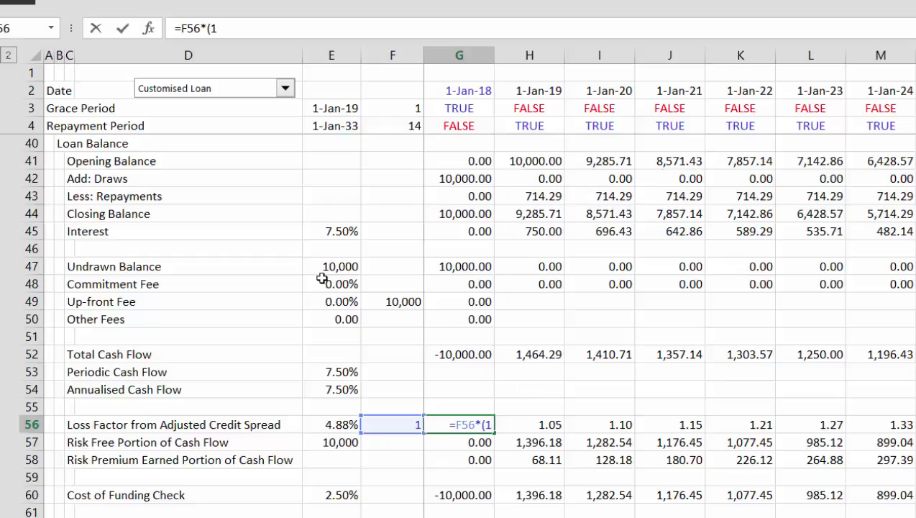
{"action": "type", "text": "+"}
{"action": "key", "text": "Left"}
{"action": "key", "text": "Left"}
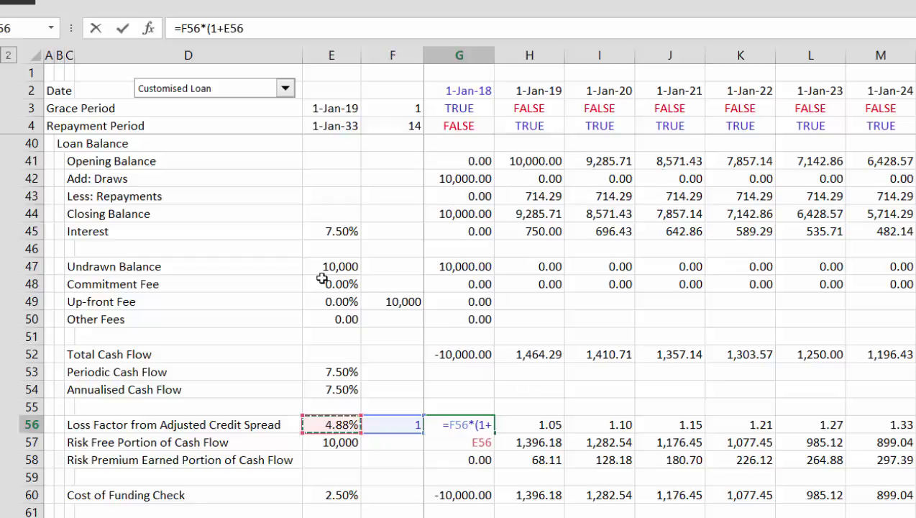
{"action": "key", "text": "F4"}
{"action": "type", "text": "*"}
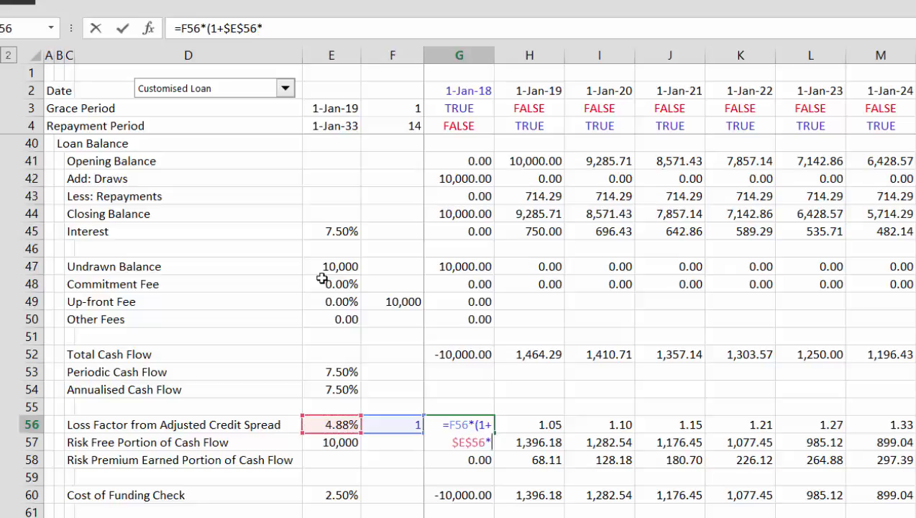
{"action": "left_click", "coordinate": [448, 123]}
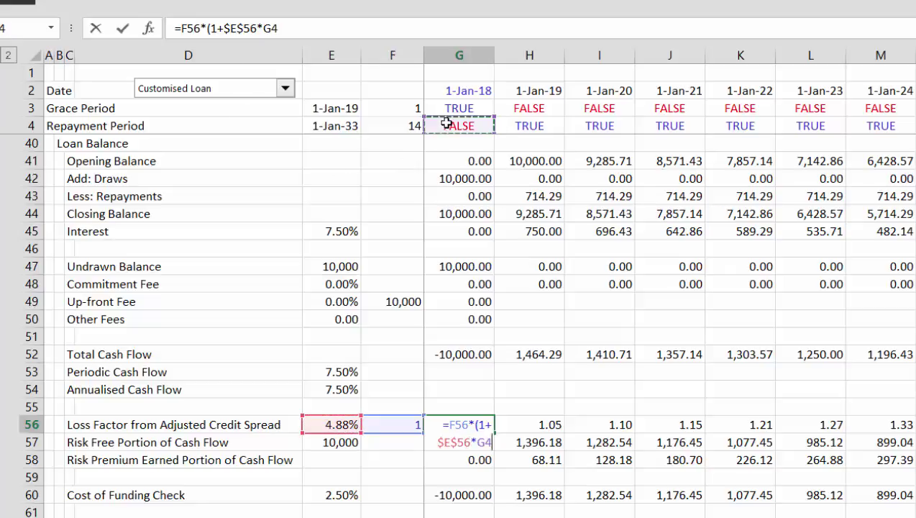
{"action": "type", "text": ")"}
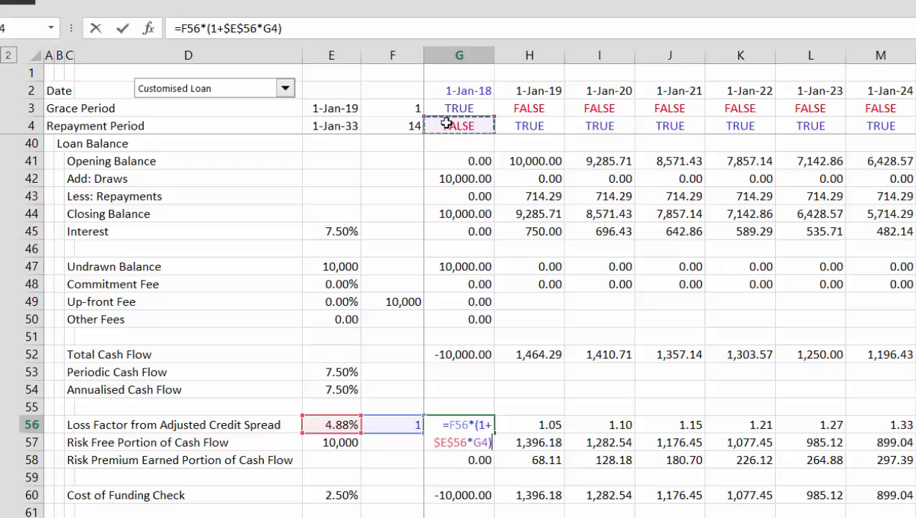
{"action": "key", "text": "ctrl+Return"}
- Extend the loss factor formula across row 56 and select the entire worksheet
{"action": "key", "text": "Down"}
{"action": "key", "text": "Up"}
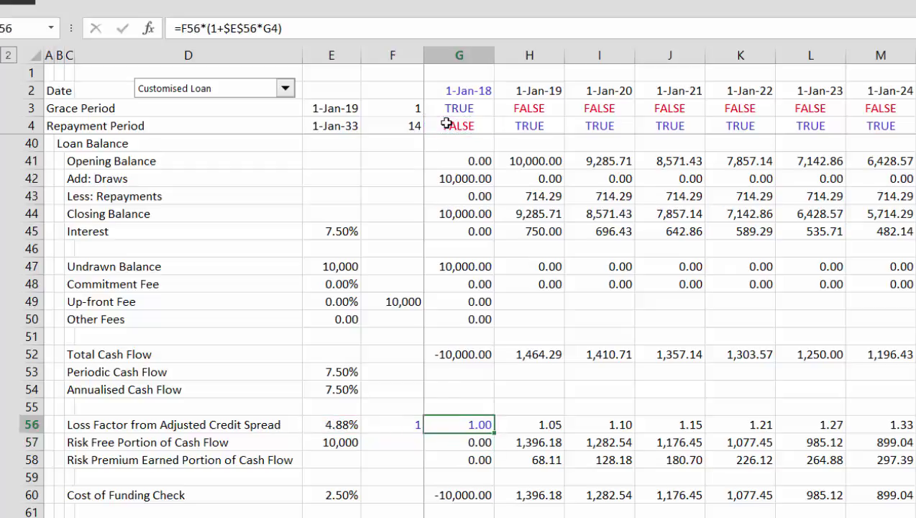
{"action": "key", "text": "ctrl+shift+Right"}
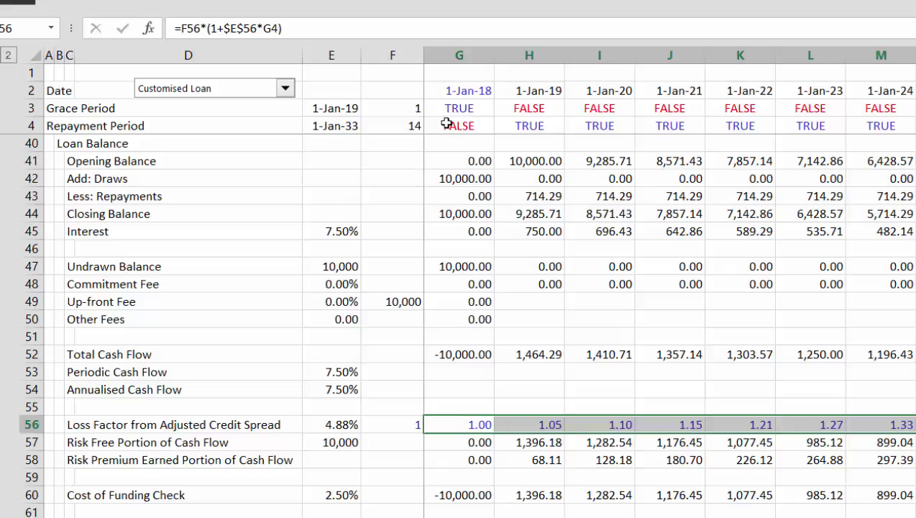
{"action": "key", "text": "Left"}
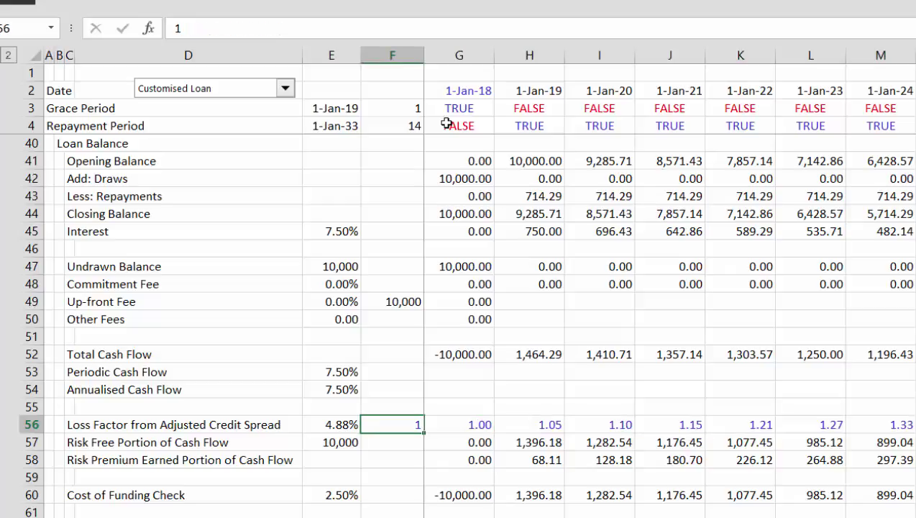
{"action": "key", "text": "ctrl+a"}
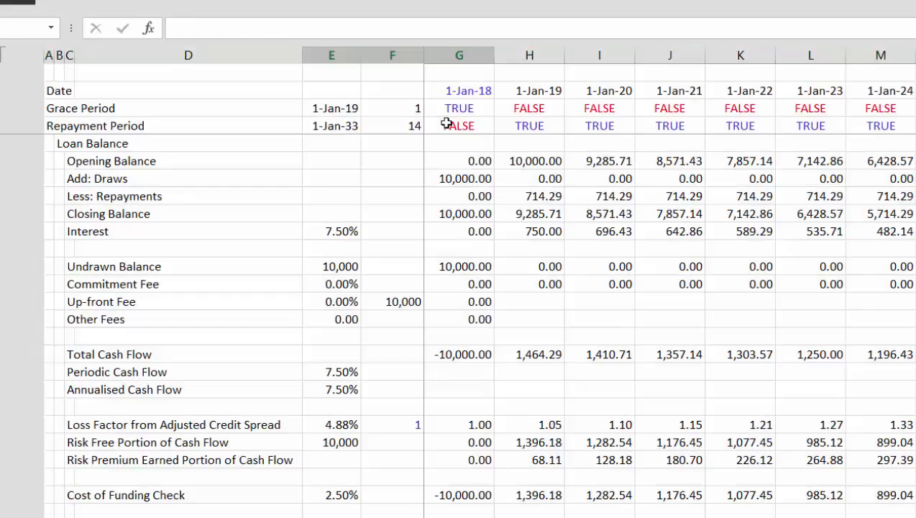
- Colour all hard-coded inputs blue and check the copied loss factor in H56
{"action": "key", "text": "Down"}
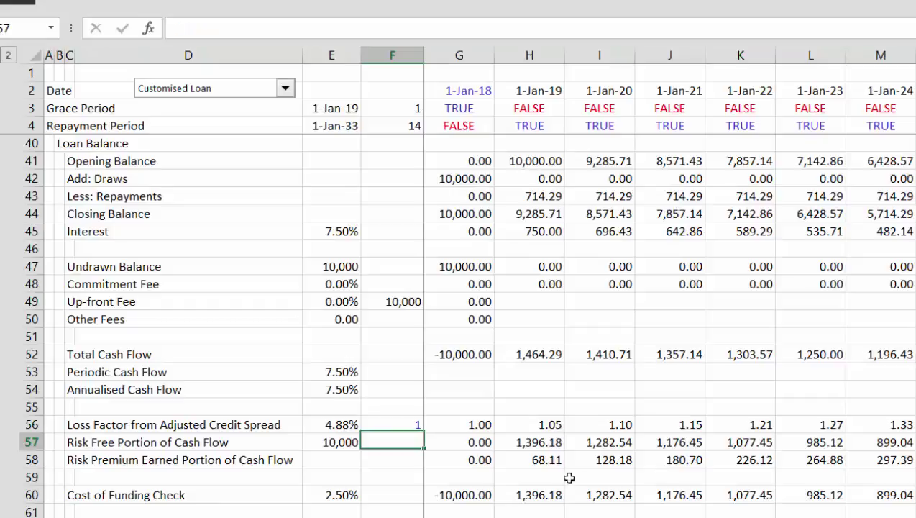
{"action": "left_click", "coordinate": [530, 420]}
{"action": "key", "text": "Down"}
{"action": "key", "text": "Left"}
{"action": "key", "text": "Left"}
{"action": "key", "text": "Right"}
{"action": "key", "text": "Right"}
{"action": "key", "text": "Left"}
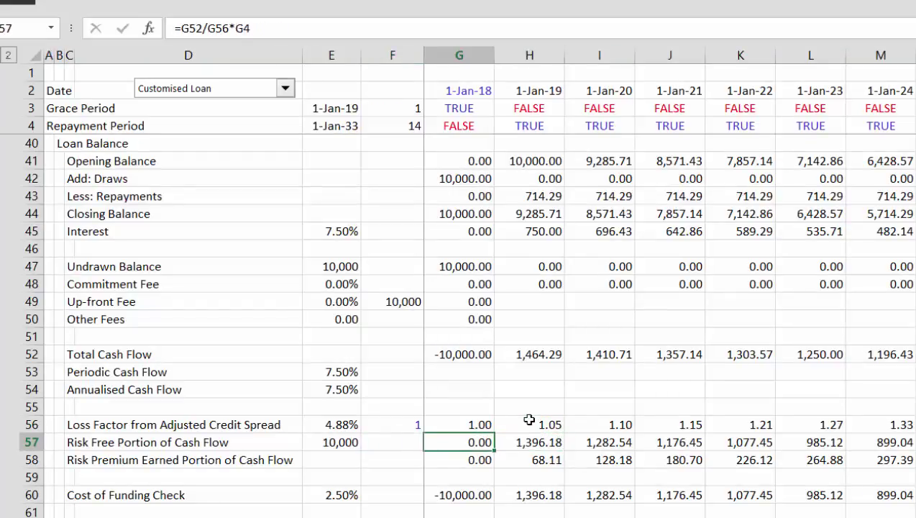
- Rewrite the G57 risk free portion as total cash flow over loss factor, =G52/G56
{"action": "type", "text": "="}
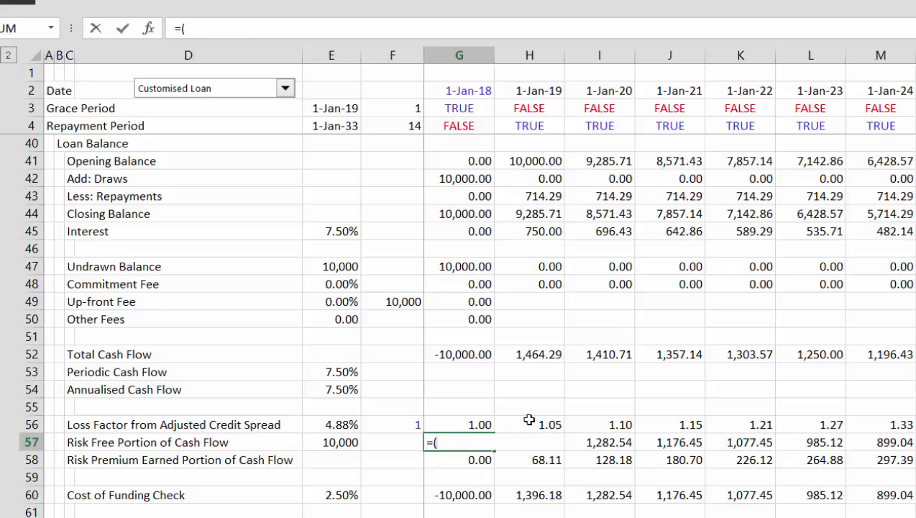
{"action": "type", "text": "("}
{"action": "key", "text": "Up"}
{"action": "key", "text": "Up"}
{"action": "key", "text": "Up"}
{"action": "key", "text": "Up"}
{"action": "key", "text": "Up"}
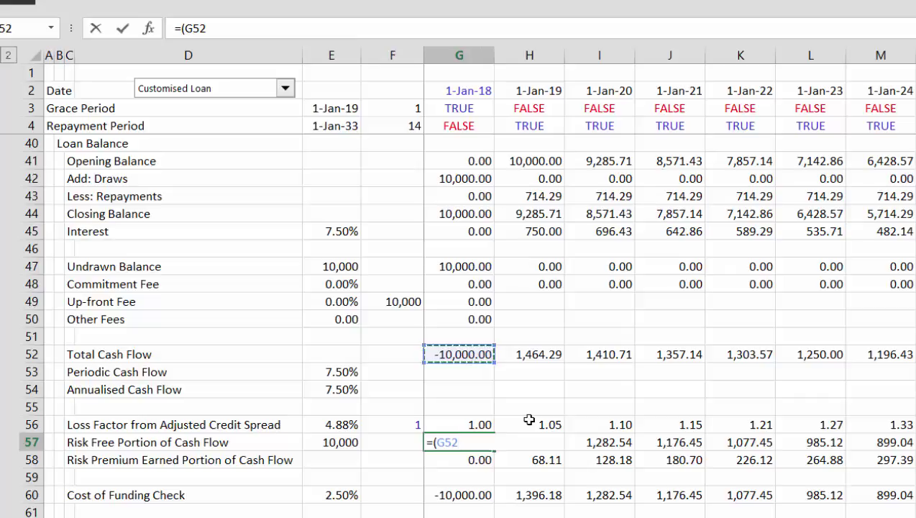
{"action": "key", "text": "Escape"}
{"action": "key", "text": "F2"}
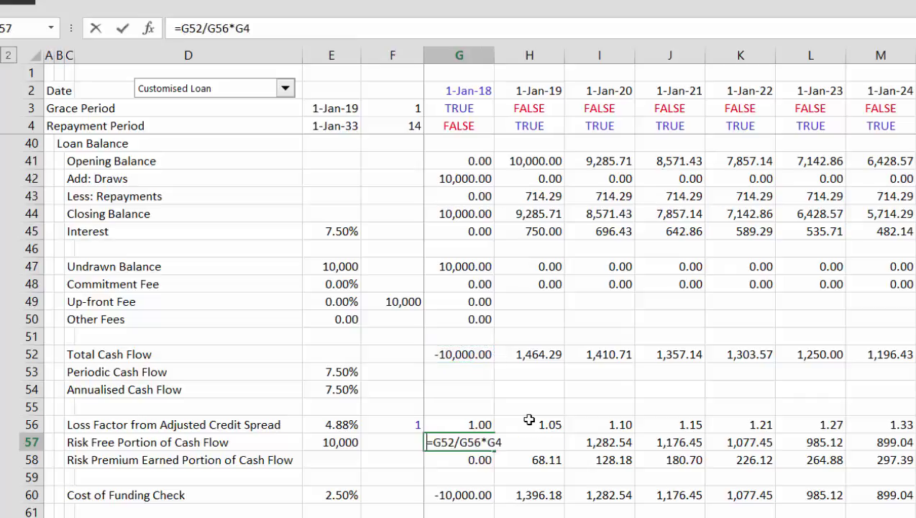
{"action": "key", "text": "Escape"}
{"action": "type", "text": "="}
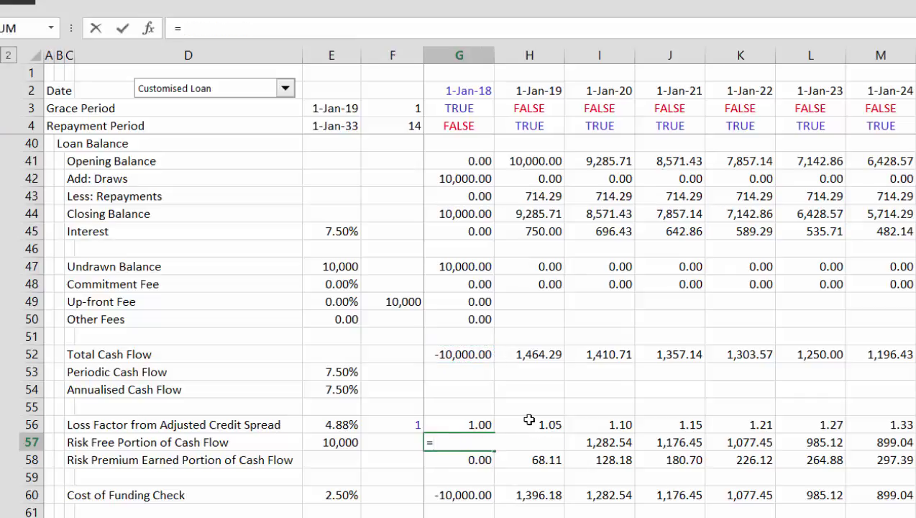
{"action": "key", "text": "Up"}
{"action": "key", "text": "Up"}
{"action": "key", "text": "Up"}
{"action": "key", "text": "Up"}
{"action": "key", "text": "Up"}
{"action": "type", "text": "/"}
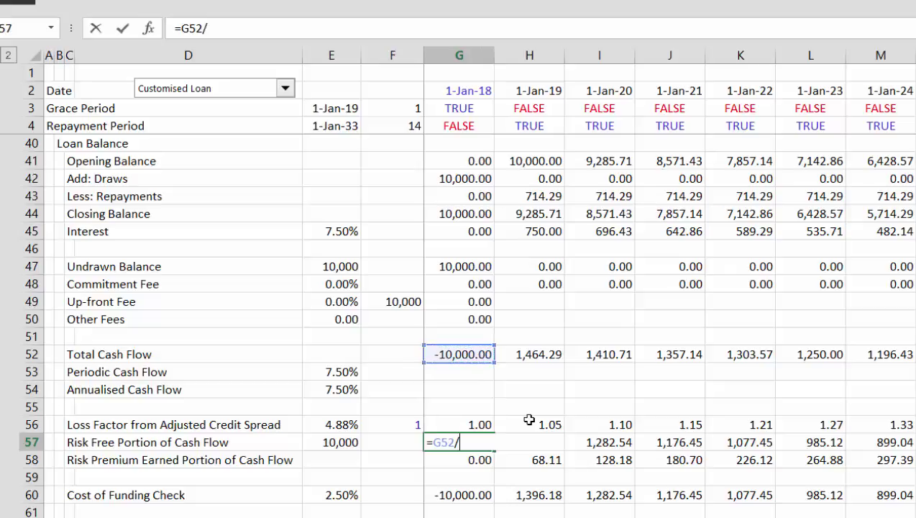
{"action": "key", "text": "Up"}
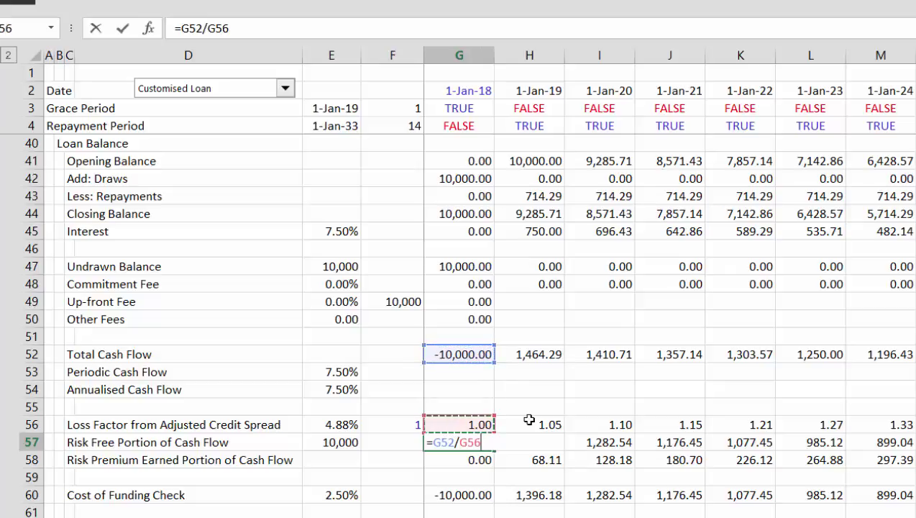
{"action": "key", "text": "Return"}
{"action": "key", "text": "Up"}
- Multiply the G57 formula by the repayment flag G4 so the first period shows 0.00
{"action": "key", "text": "F2"}
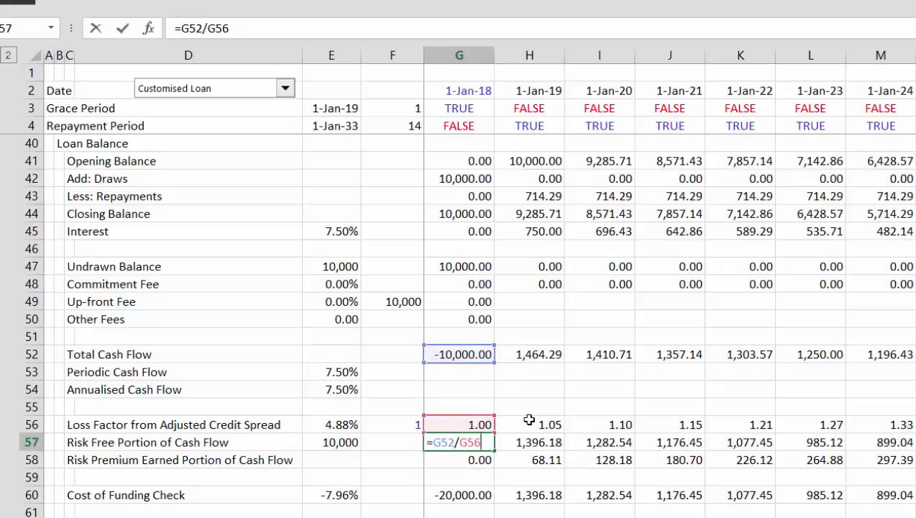
{"action": "type", "text": "*"}
{"action": "left_click", "coordinate": [448, 127]}
{"action": "key", "text": "Return"}
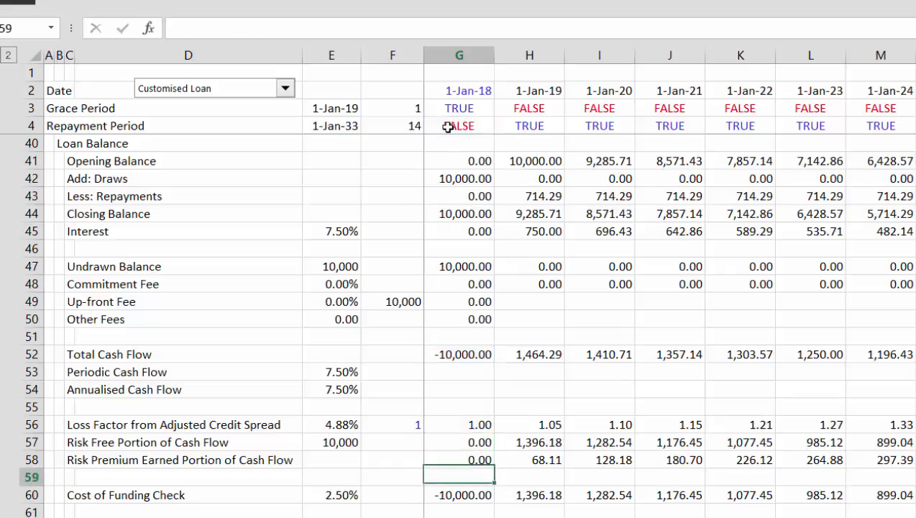
{"action": "key", "text": "Up"}
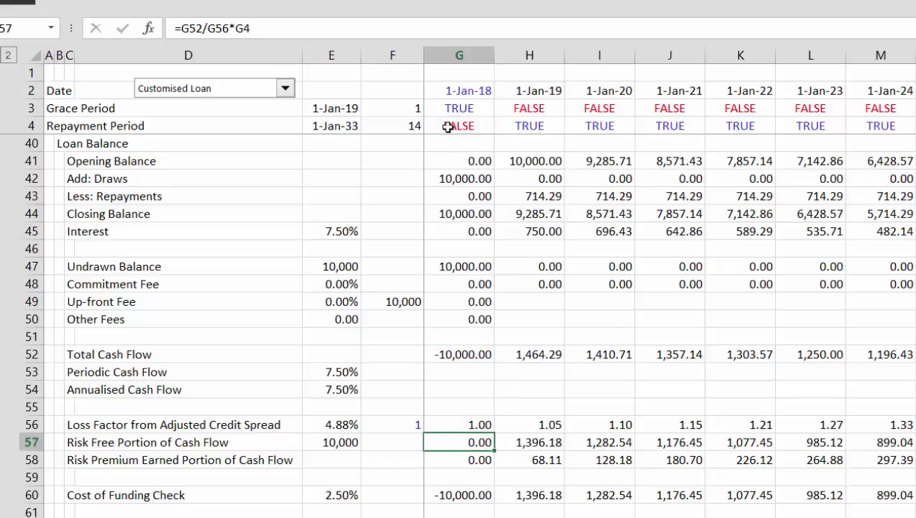
- Review the risk free, loss factor and risk premium values across the periods
{"action": "key", "text": "ctrl+shift+Right"}
{"action": "key", "text": "Left"}
{"action": "key", "text": "Left"}
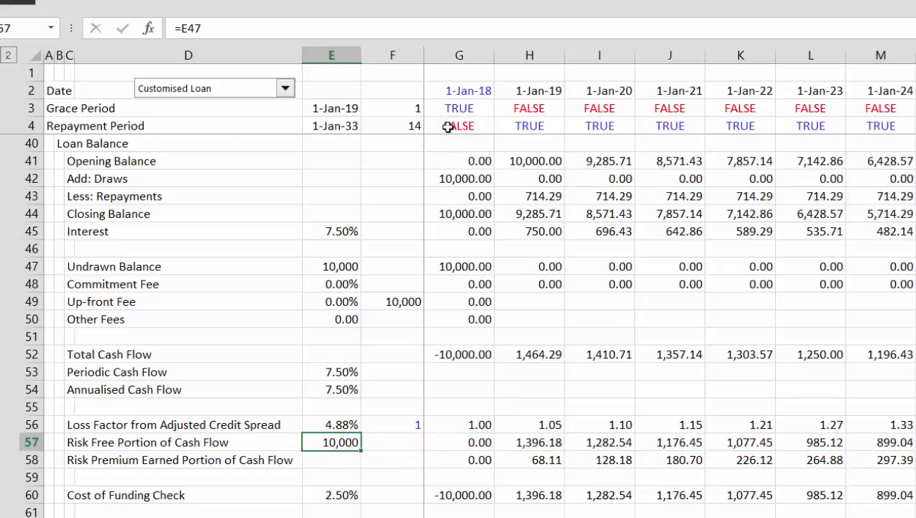
{"action": "key", "text": "Right"}
{"action": "key", "text": "Right"}
{"action": "key", "text": "Up"}
{"action": "key", "text": "Down"}
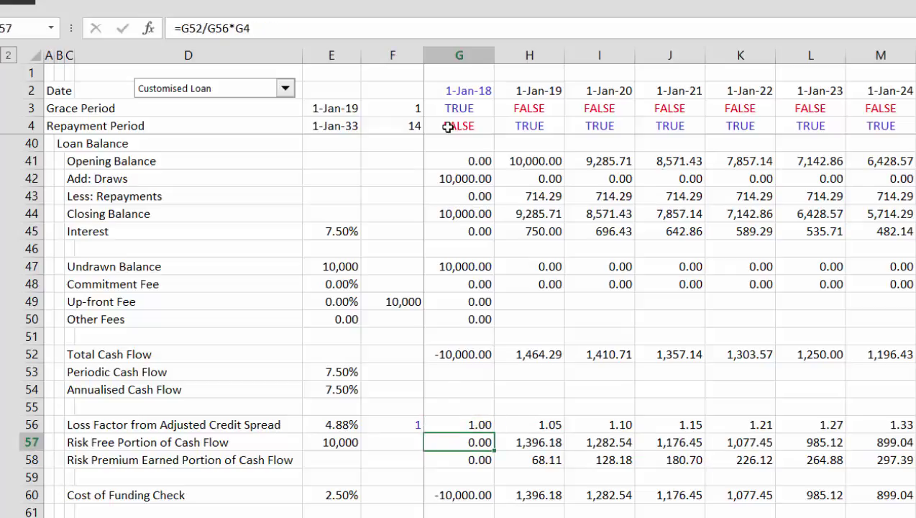
{"action": "key", "text": "Right"}
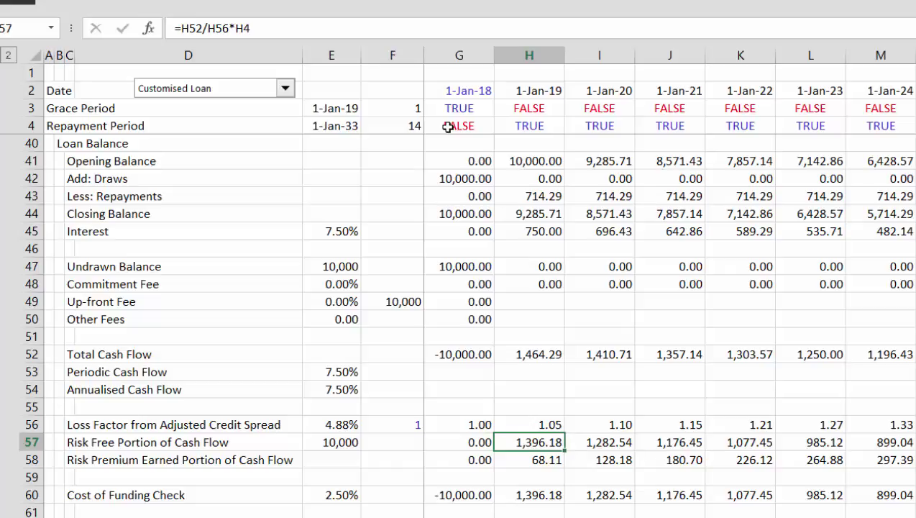
{"action": "key", "text": "Down"}
{"action": "key", "text": "Right"}
{"action": "key", "text": "Right"}
{"action": "key", "text": "Right"}
{"action": "key", "text": "Right"}
{"action": "key", "text": "Right"}
{"action": "key", "text": "Right"}
{"action": "key", "text": "Right"}
{"action": "key", "text": "Right"}
{"action": "key", "text": "Right"}
{"action": "key", "text": "Right"}
{"action": "key", "text": "Right"}
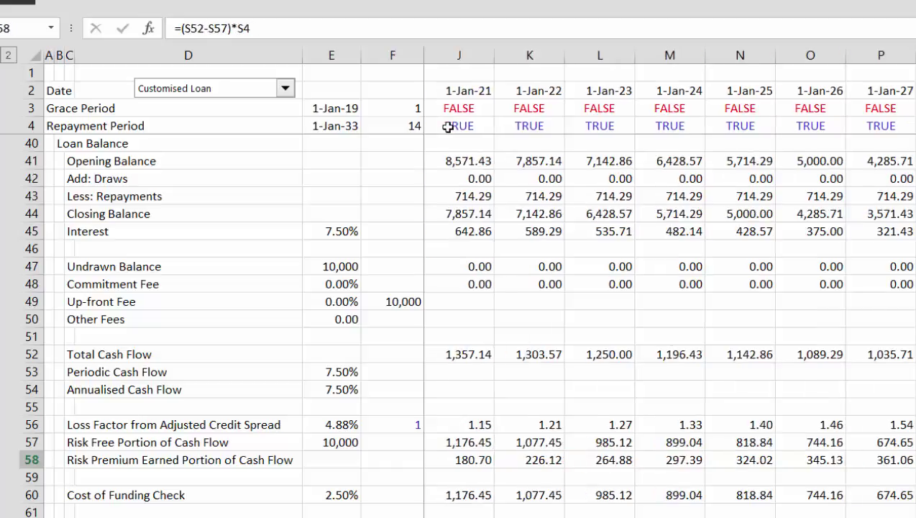
{"action": "key", "text": "Right"}
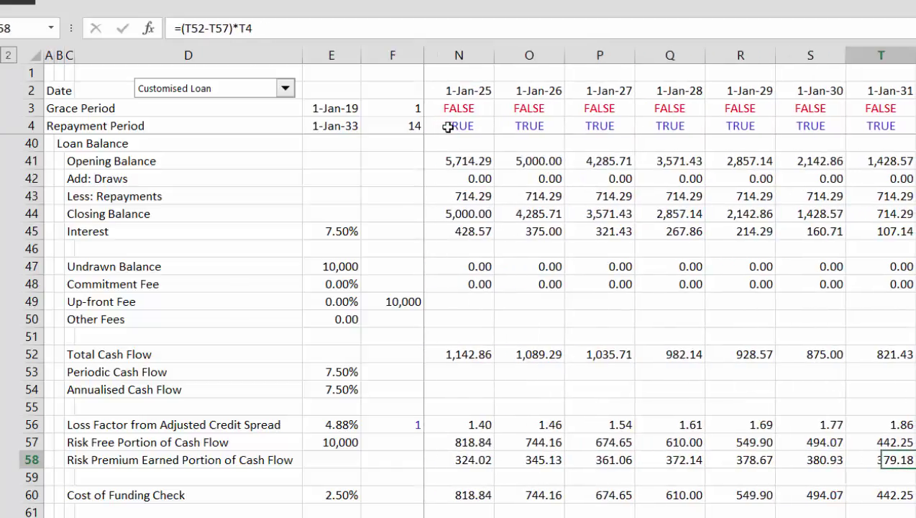
{"action": "key", "text": "Down"}
{"action": "key", "text": "Down"}
{"action": "key", "text": "Left"}
{"action": "key", "text": "Left"}
{"action": "key", "text": "Left"}
{"action": "key", "text": "Left"}
{"action": "key", "text": "Left"}
{"action": "key", "text": "Left"}
{"action": "key", "text": "Left"}
{"action": "key", "text": "Left"}
{"action": "key", "text": "Left"}
{"action": "key", "text": "Left"}
{"action": "key", "text": "Left"}
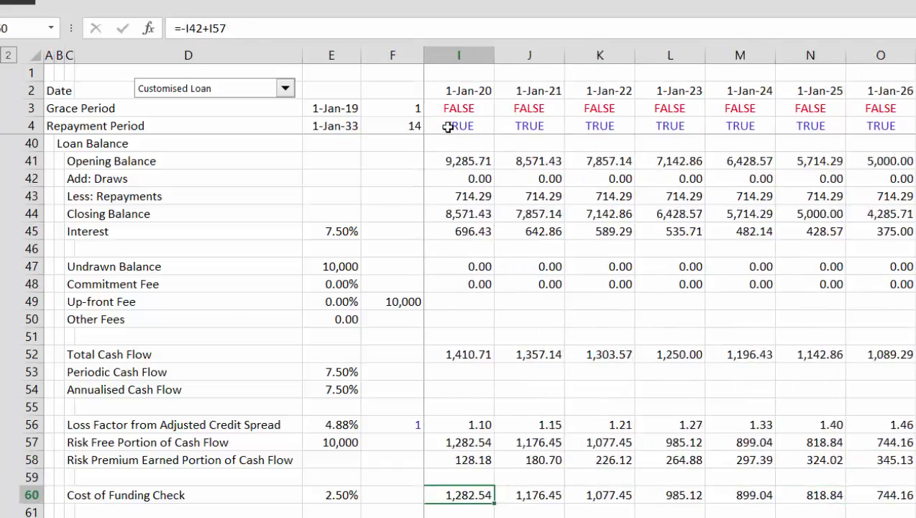
{"action": "key", "text": "Left"}
{"action": "key", "text": "Left"}
{"action": "key", "text": "Left"}
{"action": "key", "text": "Left"}
{"action": "key", "text": "Left"}
{"action": "key", "text": "Left"}
{"action": "key", "text": "Left"}
{"action": "key", "text": "Left"}
{"action": "key", "text": "Down"}
{"action": "key", "text": "Down"}
{"action": "key", "text": "Down"}
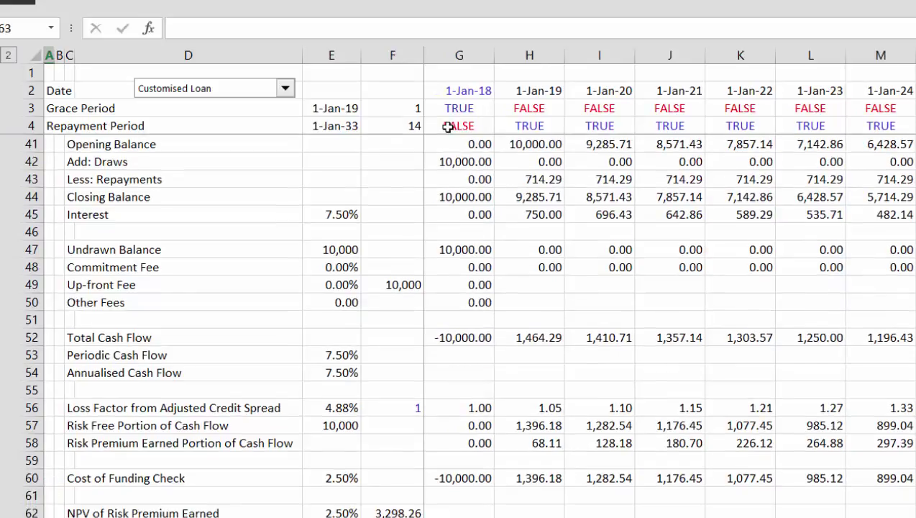
{"action": "key", "text": "Up"}
{"action": "key", "text": "Up"}
{"action": "key", "text": "Up"}
{"action": "key", "text": "Up"}
{"action": "key", "text": "Right"}
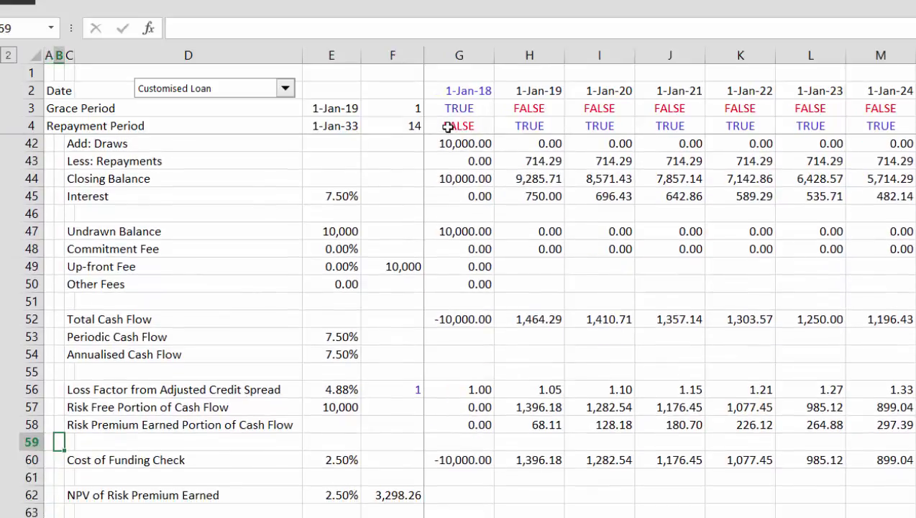
{"action": "key", "text": "Right"}
{"action": "key", "text": "Down"}
{"action": "key", "text": "Right"}
{"action": "key", "text": "Right"}
{"action": "key", "text": "Right"}
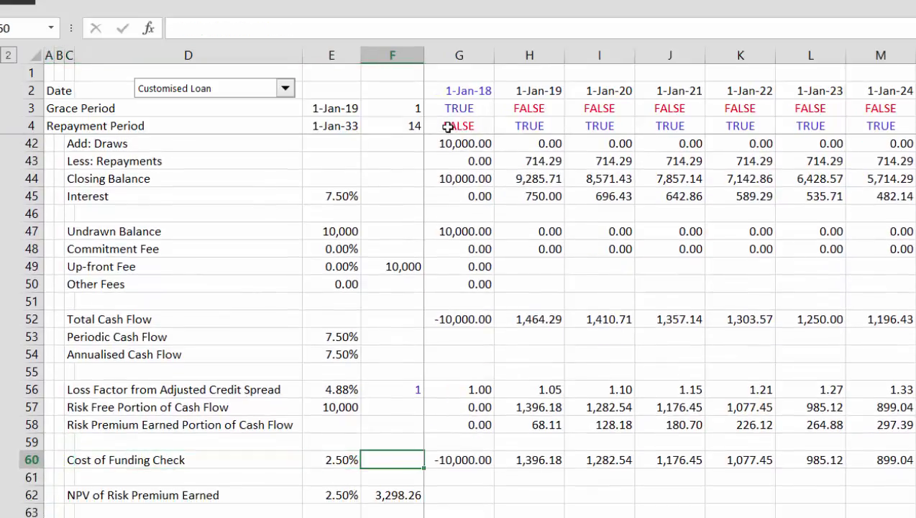
{"action": "key", "text": "Left"}
{"action": "key", "text": "F2"}
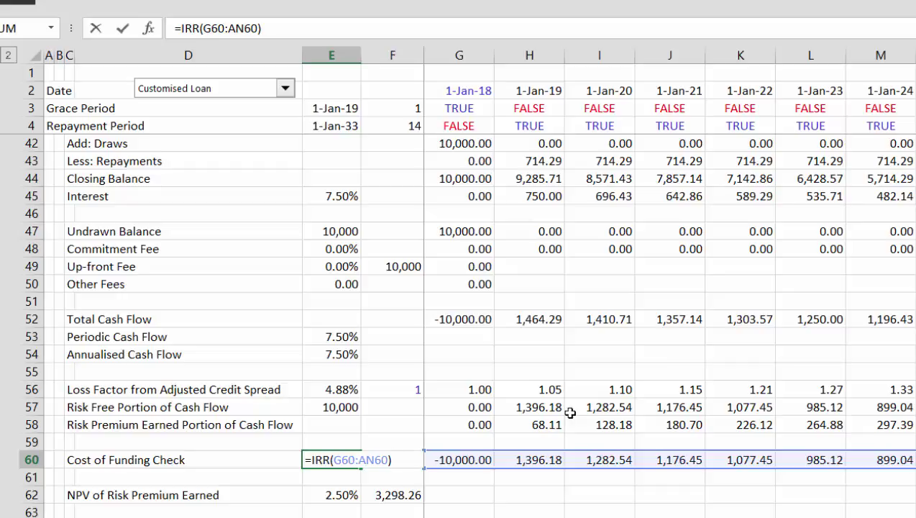
{"action": "key", "text": "ctrl+Return"}
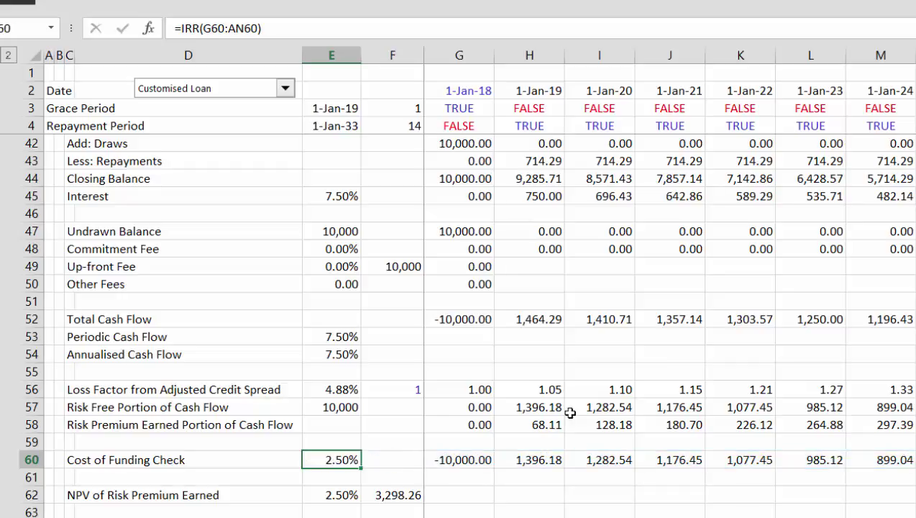
{"action": "key", "text": "Up"}
{"action": "key", "text": "Up"}
{"action": "key", "text": "Up"}
{"action": "key", "text": "Right"}
{"action": "key", "text": "Right"}
{"action": "key", "text": "Down"}
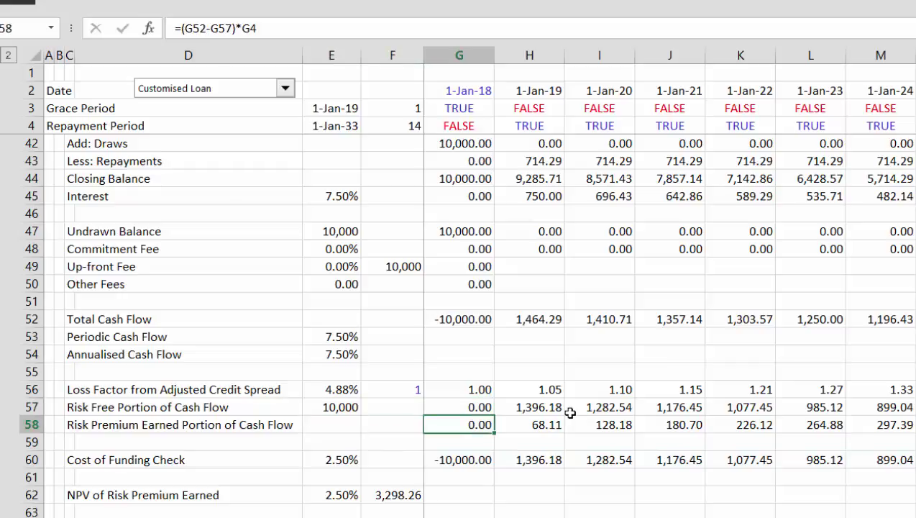
{"action": "key", "text": "F2"}
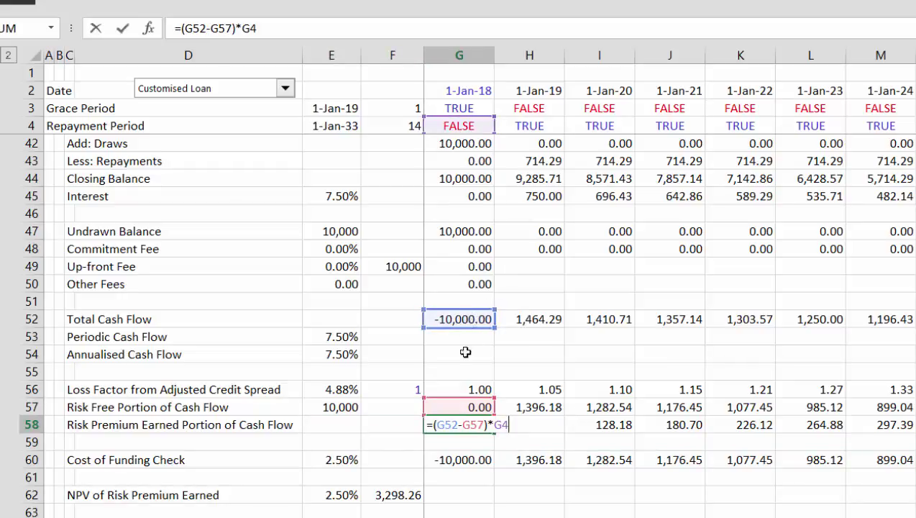
{"action": "key", "text": "Return"}
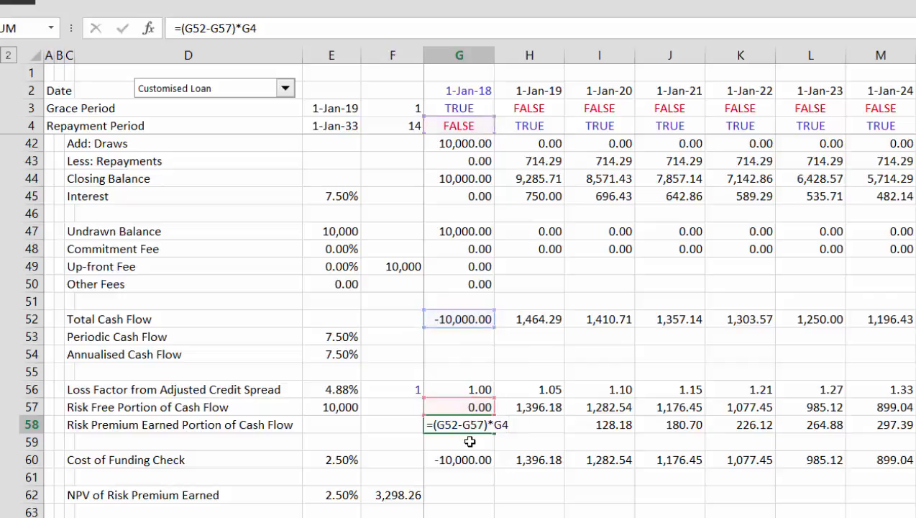
{"action": "key", "text": "Right"}
{"action": "key", "text": "Right"}
{"action": "key", "text": "Up"}
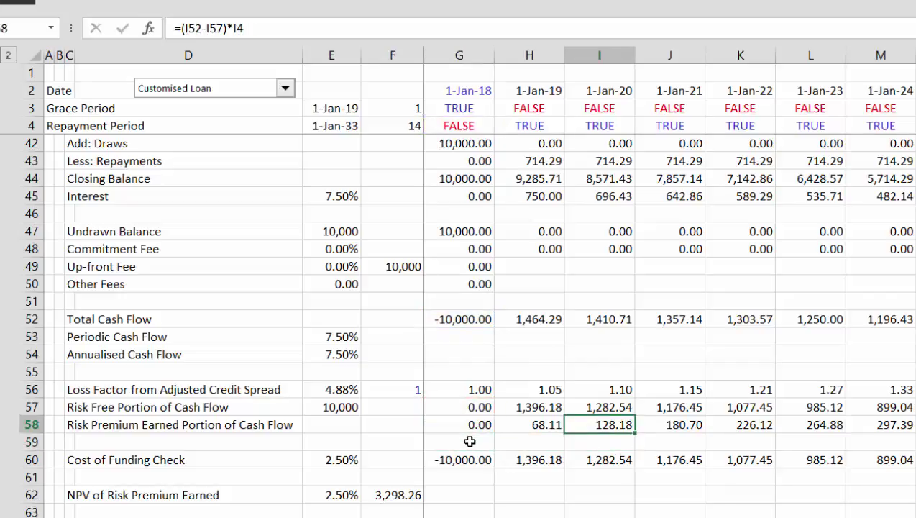
{"action": "key", "text": "Right"}
{"action": "key", "text": "Right"}
{"action": "key", "text": "Right"}
{"action": "key", "text": "Right"}
{"action": "key", "text": "Right"}
{"action": "key", "text": "Right"}
{"action": "key", "text": "Right"}
{"action": "key", "text": "Right"}
{"action": "key", "text": "Right"}
{"action": "key", "text": "Right"}
{"action": "key", "text": "Right"}
{"action": "key", "text": "Right"}
{"action": "key", "text": "Right"}
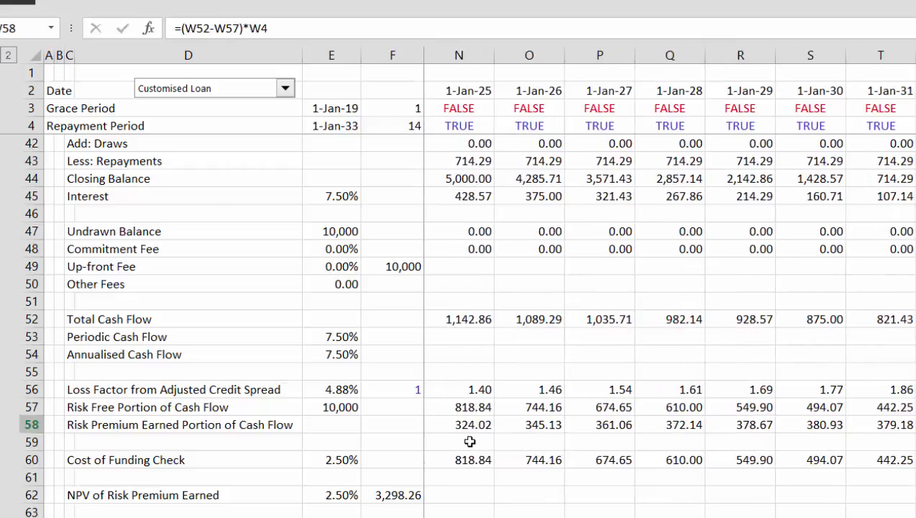
{"action": "key", "text": "Left"}
{"action": "key", "text": "Left"}
{"action": "key", "text": "Left"}
{"action": "key", "text": "Left"}
{"action": "key", "text": "Left"}
{"action": "key", "text": "Left"}
{"action": "key", "text": "Left"}
{"action": "key", "text": "Left"}
{"action": "key", "text": "Left"}
{"action": "key", "text": "Left"}
{"action": "key", "text": "Left"}
{"action": "key", "text": "Left"}
{"action": "key", "text": "Left"}
{"action": "key", "text": "Left"}
{"action": "key", "text": "Left"}
{"action": "key", "text": "Left"}
{"action": "key", "text": "Left"}
{"action": "key", "text": "Left"}
{"action": "key", "text": "Left"}
{"action": "key", "text": "Left"}
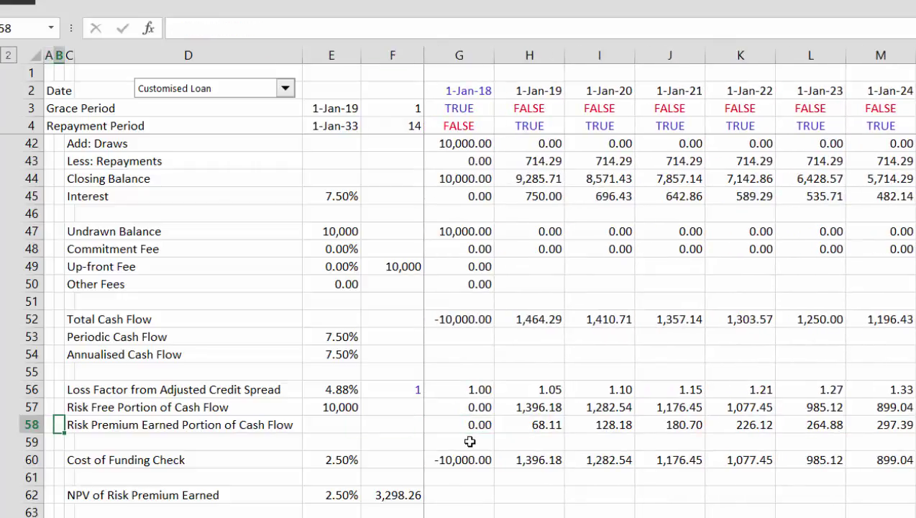
{"action": "key", "text": "Down"}
{"action": "key", "text": "Down"}
{"action": "key", "text": "Down"}
{"action": "key", "text": "Right"}
{"action": "key", "text": "Down"}
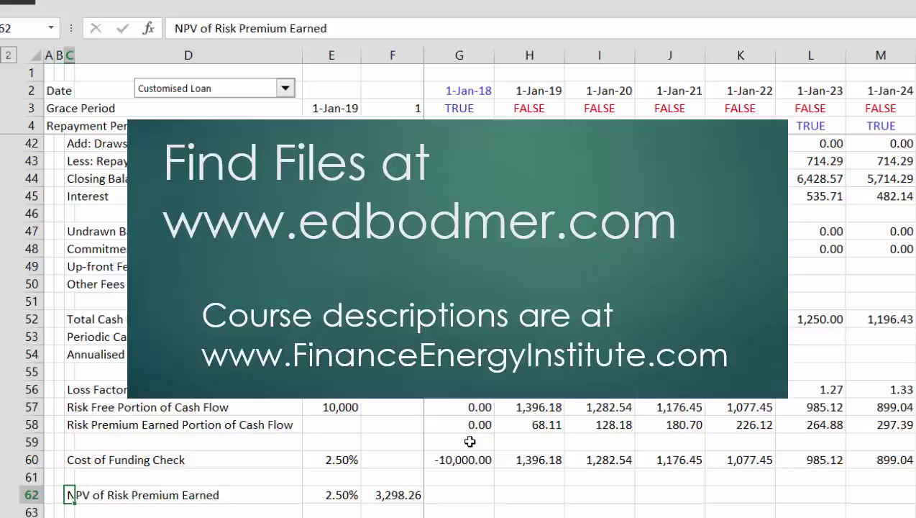
{"action": "key", "text": "Right"}
{"action": "key", "text": "Right"}
{"action": "key", "text": "Up"}
{"action": "key", "text": "Up"}
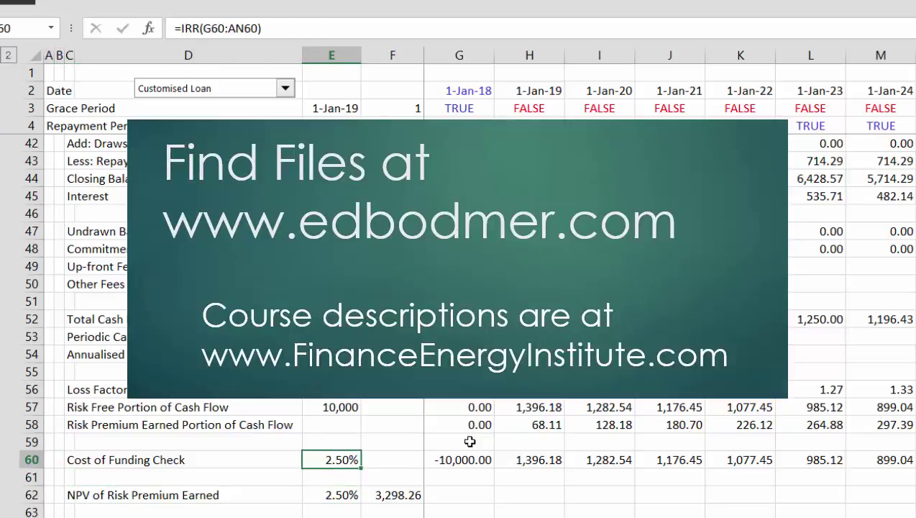
{"action": "key", "text": "Down"}
{"action": "key", "text": "Down"}
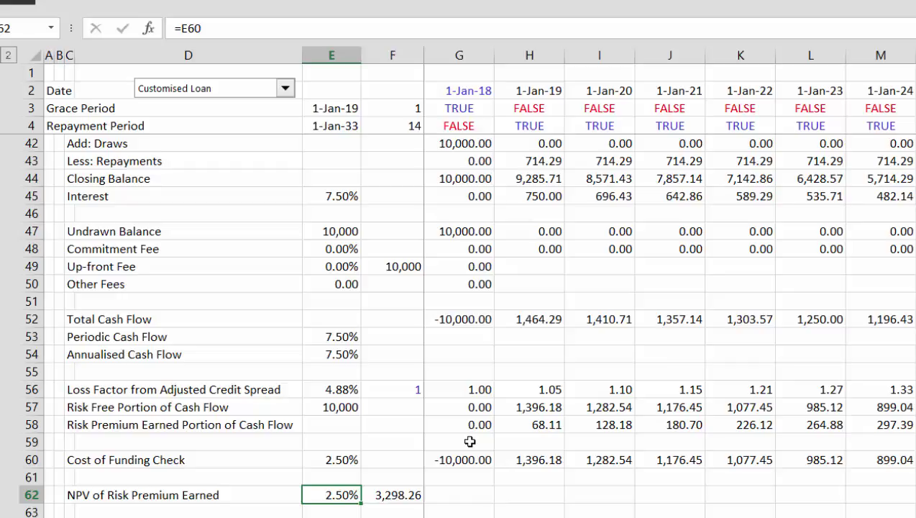
- Label row 63 'PV of Risk Premium/Loan'
{"action": "key", "text": "Down"}
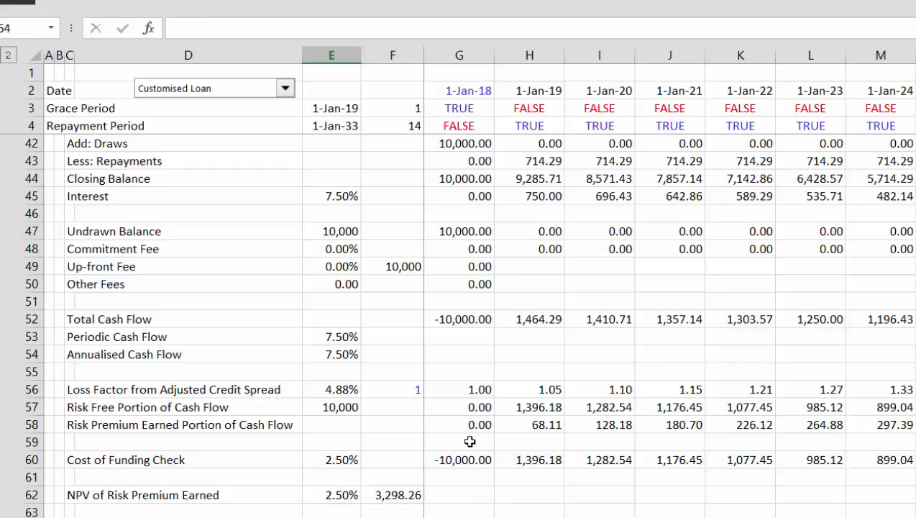
{"action": "key", "text": "Left"}
{"action": "key", "text": "Left"}
{"action": "key", "text": "Down"}
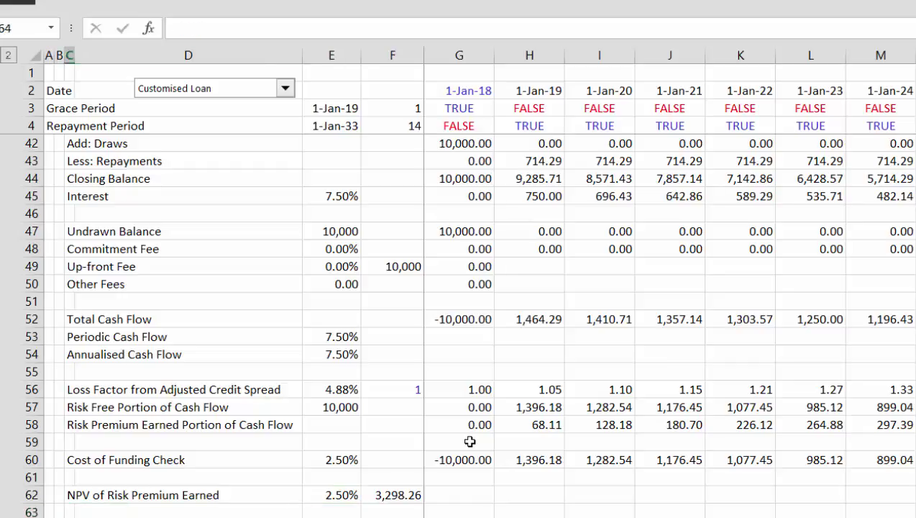
{"action": "key", "text": "Up"}
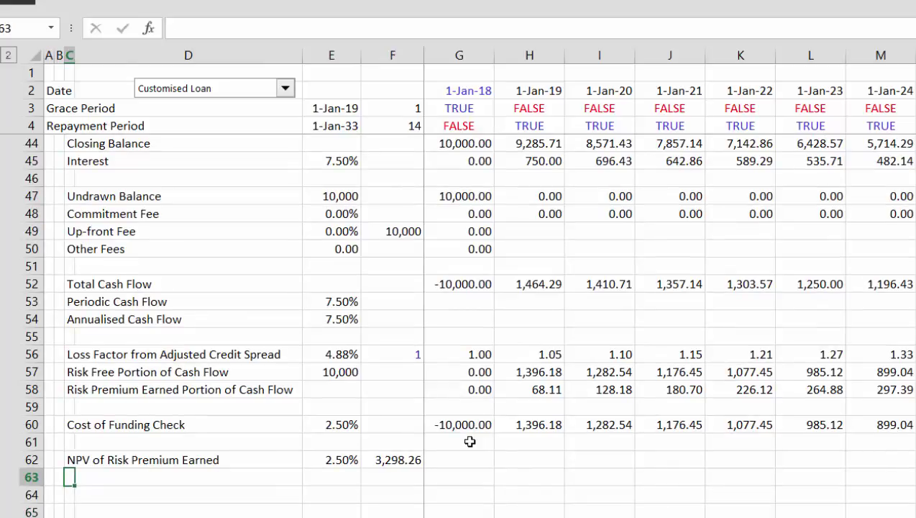
{"action": "type", "text": "Implic"}
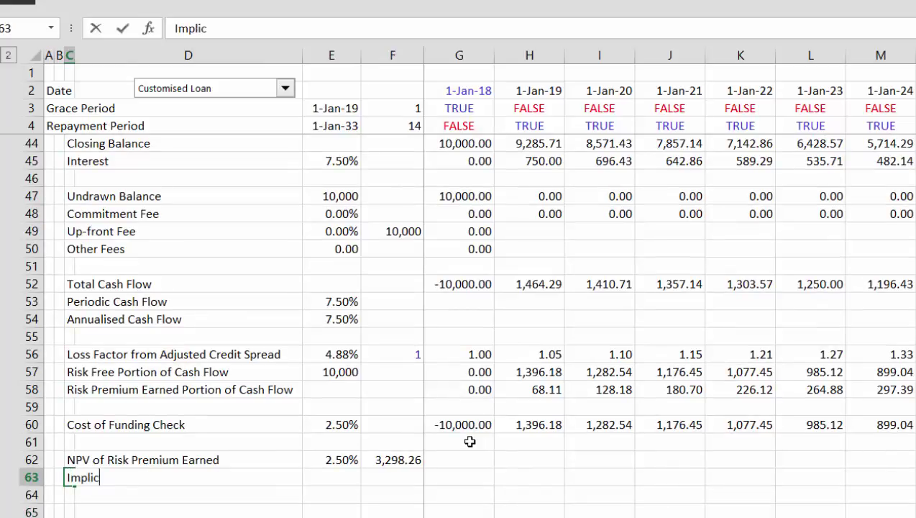
{"action": "key", "text": "BackSpace"}
{"action": "key", "text": "BackSpace"}
{"action": "key", "text": "BackSpace"}
{"action": "key", "text": "BackSpace"}
{"action": "key", "text": "BackSpace"}
{"action": "key", "text": "BackSpace"}
{"action": "type", "text": "P"}
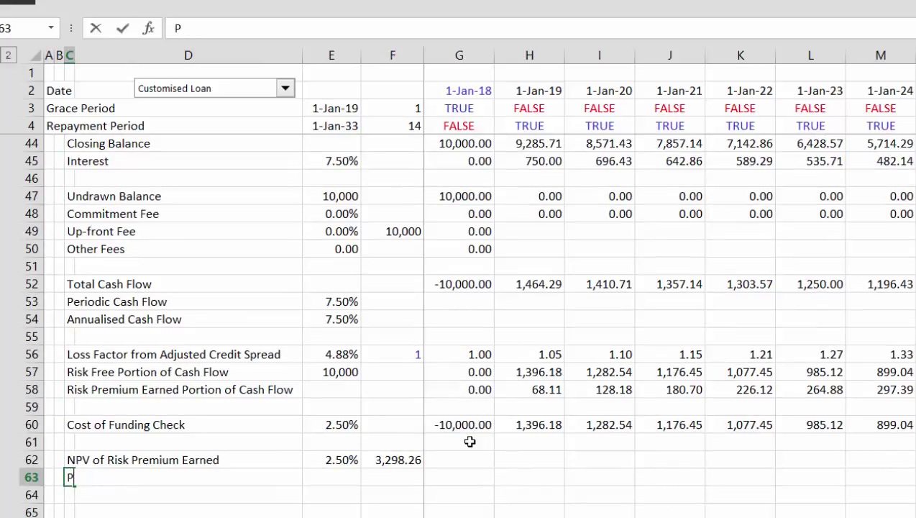
{"action": "type", "text": "V of Ris"}
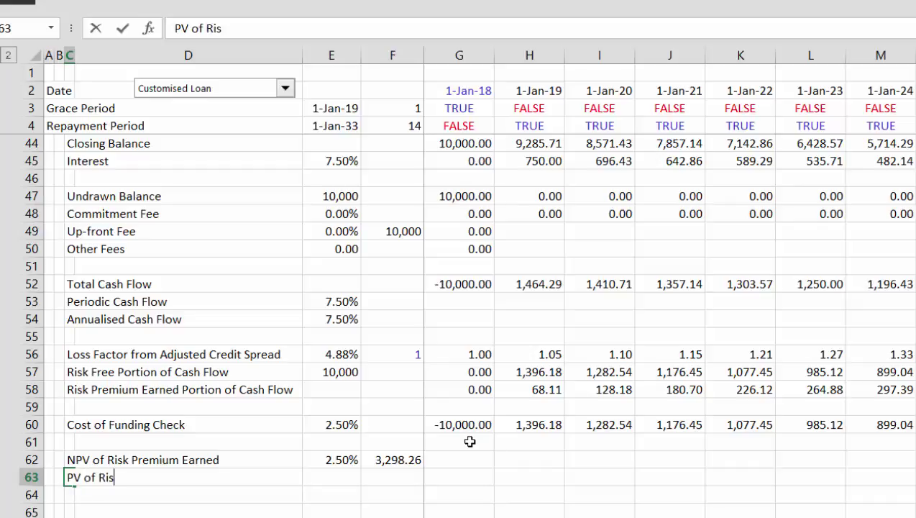
{"action": "type", "text": "p"}
{"action": "key", "text": "BackSpace"}
{"action": "type", "text": "k Prem"}
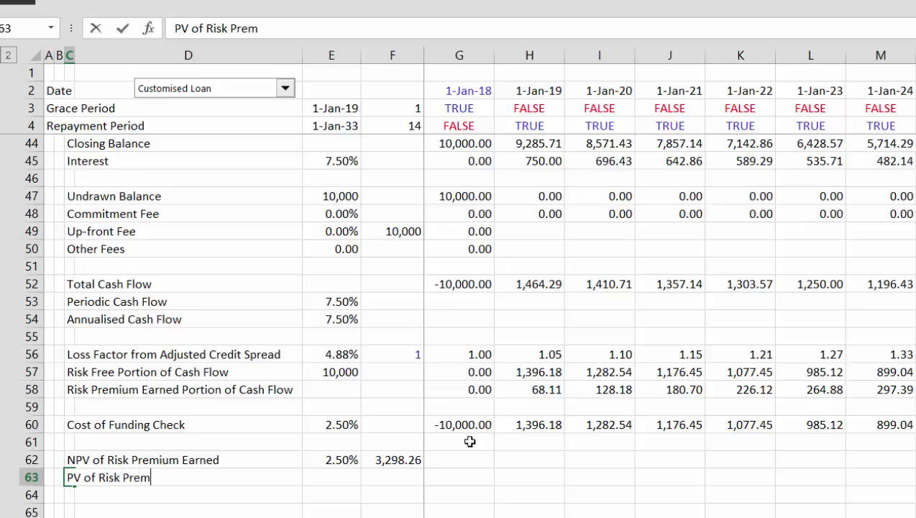
{"action": "type", "text": "ium/"}
{"action": "type", "text": "PV"}
{"action": "key", "text": "BackSpace"}
{"action": "key", "text": "BackSpace"}
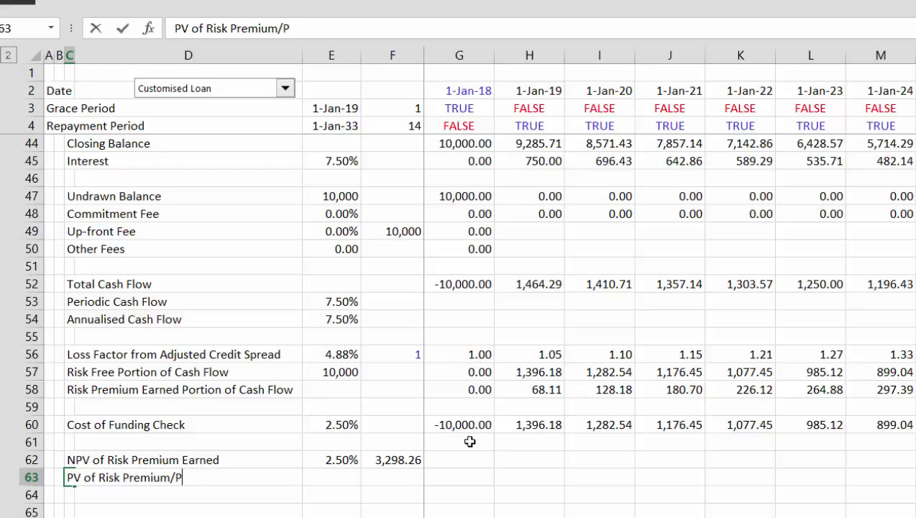
{"action": "type", "text": "Loan"}
{"action": "key", "text": "Return"}
- Enter =F62/E57 in E63, giving a risk premium to loan ratio of 0.329826
{"action": "key", "text": "Up"}
{"action": "key", "text": "Right"}
{"action": "key", "text": "Right"}
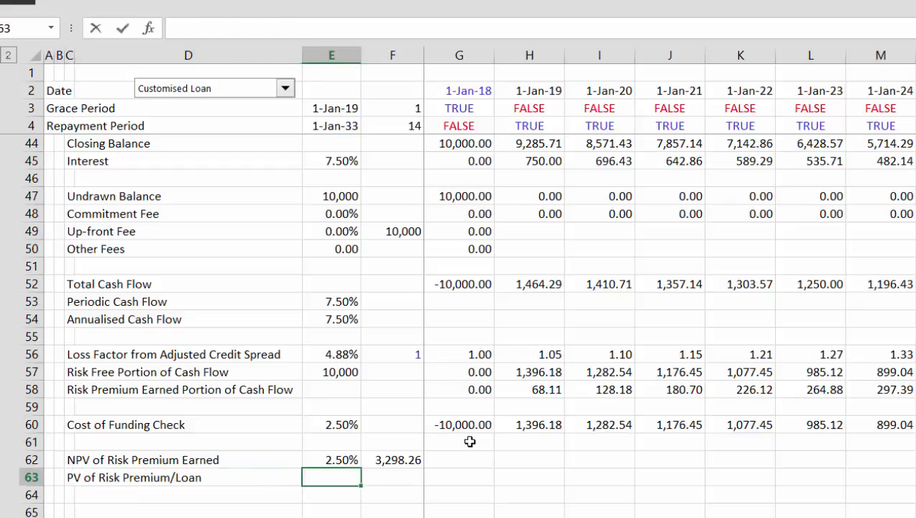
{"action": "type", "text": "="}
{"action": "key", "text": "Up"}
{"action": "key", "text": "Right"}
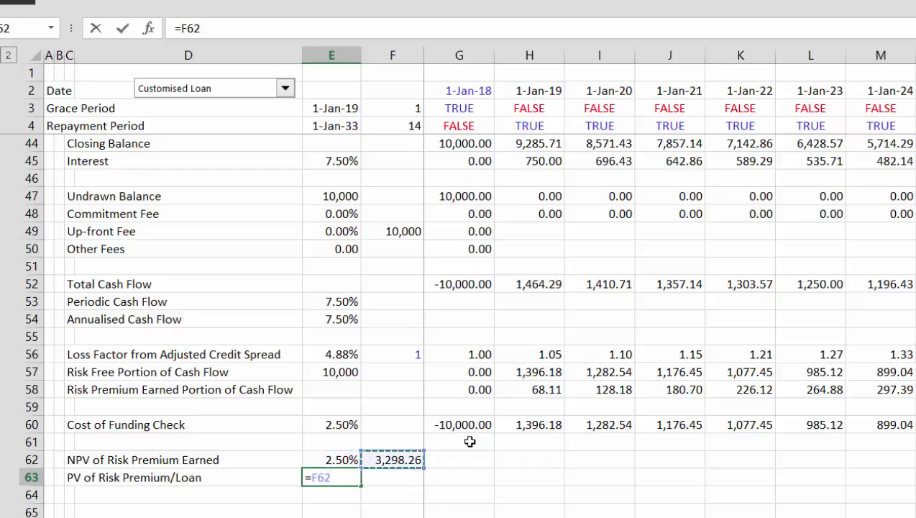
{"action": "type", "text": "/"}
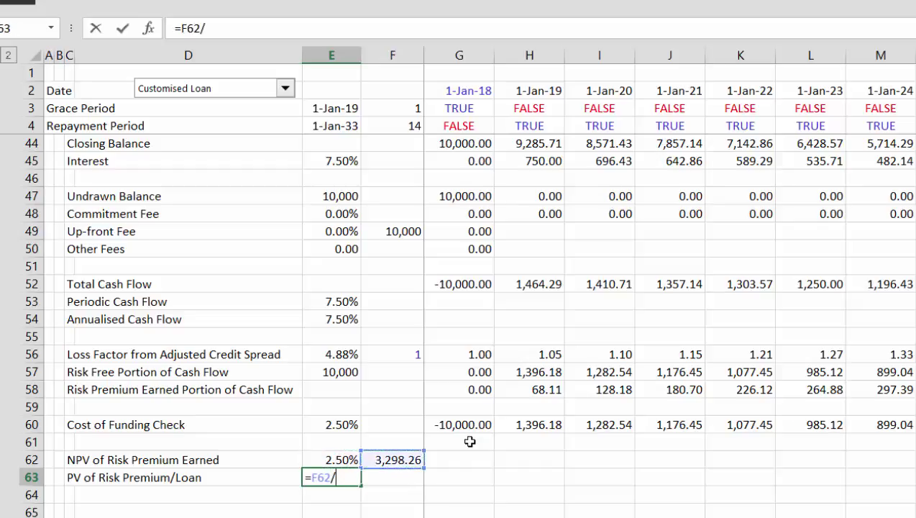
{"action": "left_click", "coordinate": [338, 372]}
{"action": "key", "text": "Return"}
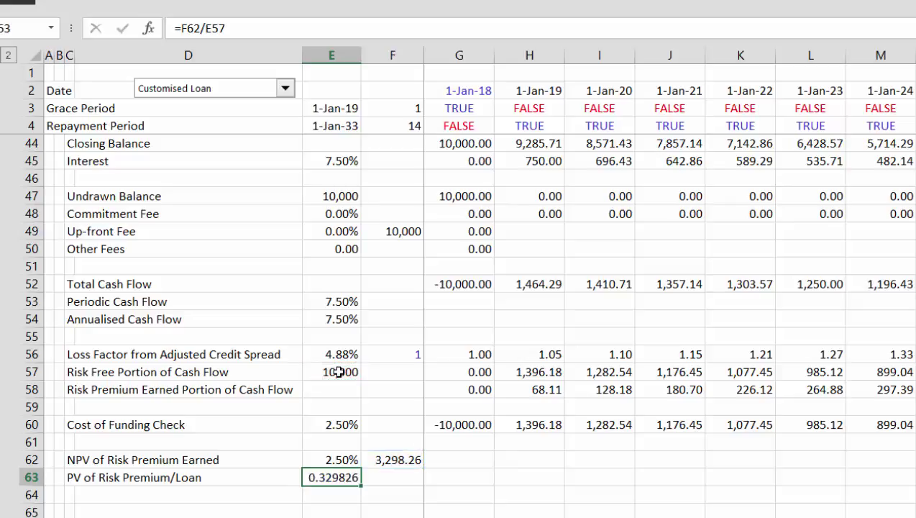
{"action": "key", "text": "Up"}
- Format E63 as a percentage (32.98%) and move to the S&P default-rate tables sheet
{"action": "key", "text": "ctrl+shift+5"}
{"action": "key", "text": "ctrl+Page_Up"}
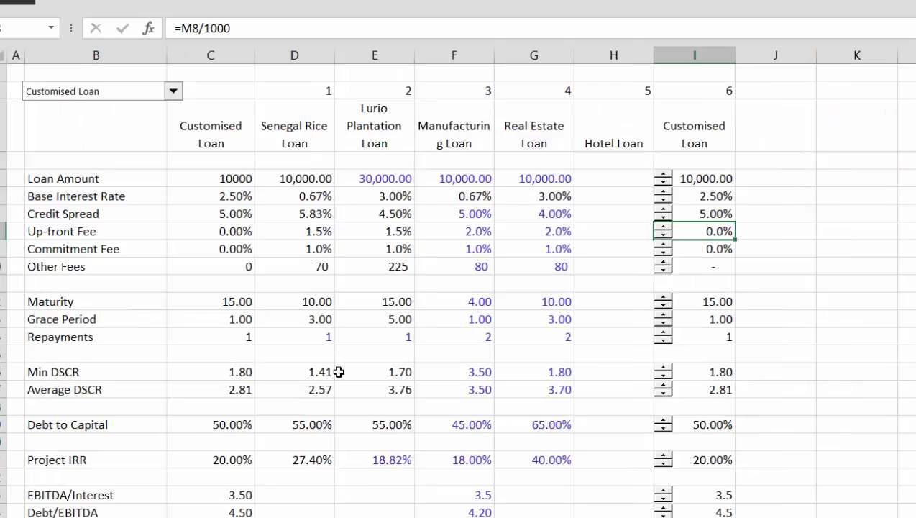
{"action": "key", "text": "ctrl+Page_Up"}
{"action": "key", "text": "ctrl+Page_Up"}
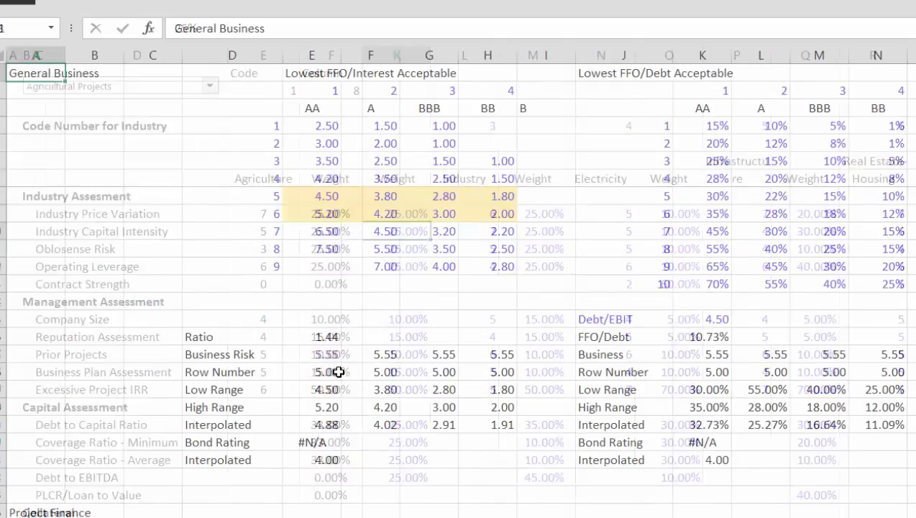
{"action": "key", "text": "ctrl+Page_Up"}
{"action": "key", "text": "ctrl+Page_Up"}
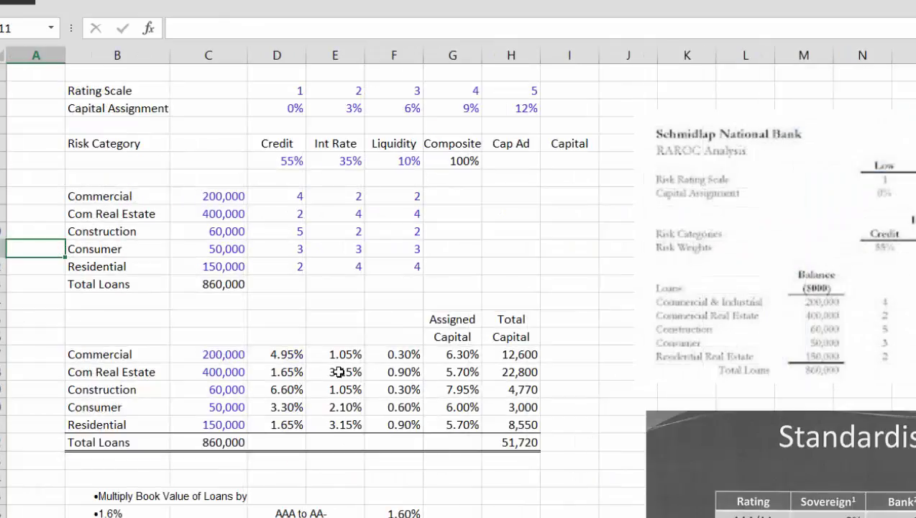
{"action": "key", "text": "ctrl+Page_Up"}
{"action": "key", "text": "ctrl+Page_Up"}
{"action": "key", "text": "ctrl+Page_Up"}
{"action": "key", "text": "ctrl+Page_Up"}
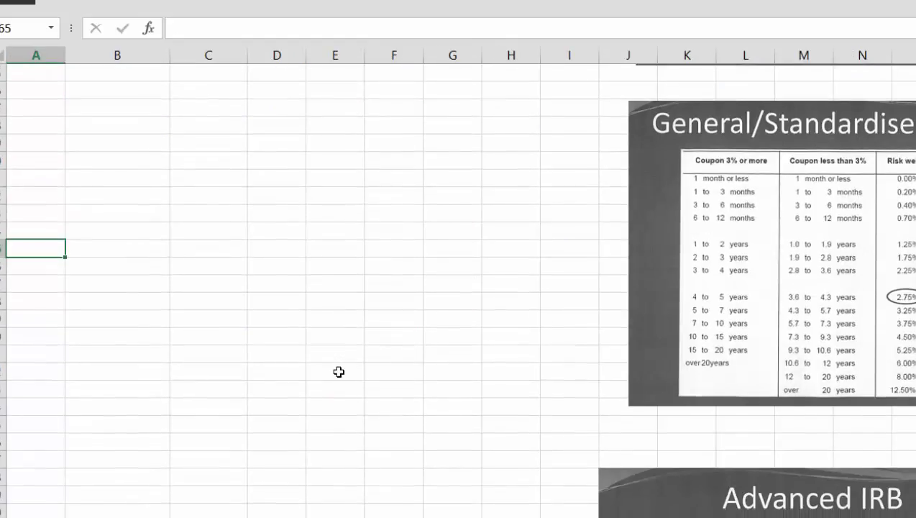
{"action": "key", "text": "Up"}
{"action": "key", "text": "Up"}
{"action": "key", "text": "Up"}
{"action": "key", "text": "Up"}
{"action": "key", "text": "Up"}
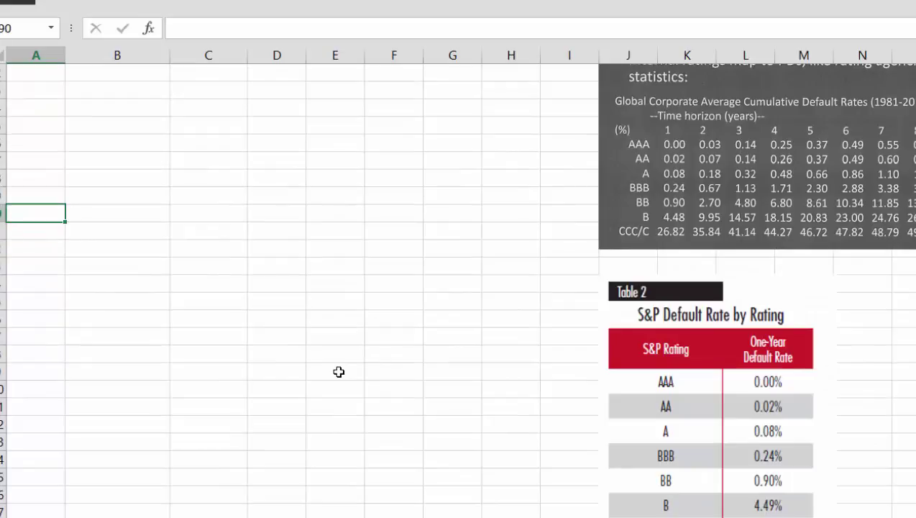
- Look over the Advanced IRB default-rate tables, then move back to the previous worksheet
{"action": "key", "text": "Right"}
{"action": "key", "text": "Right"}
{"action": "key", "text": "Right"}
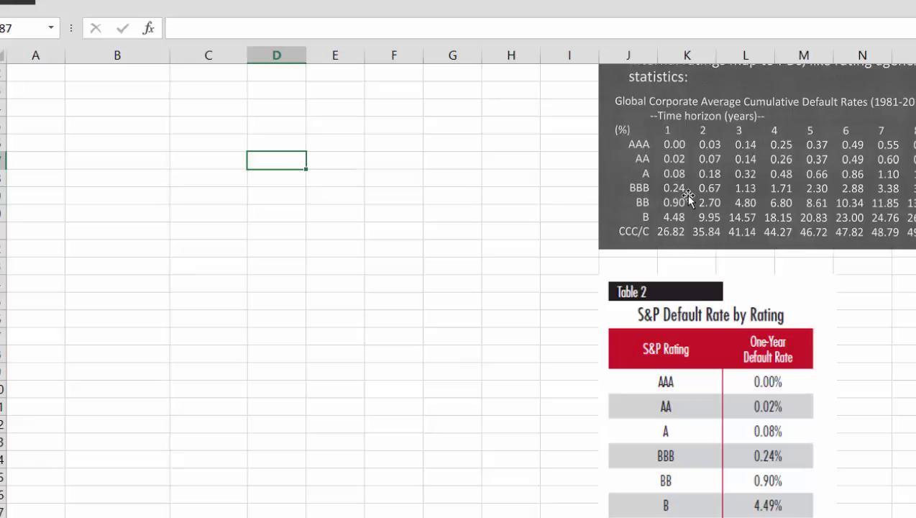
{"action": "left_click", "coordinate": [366, 127]}
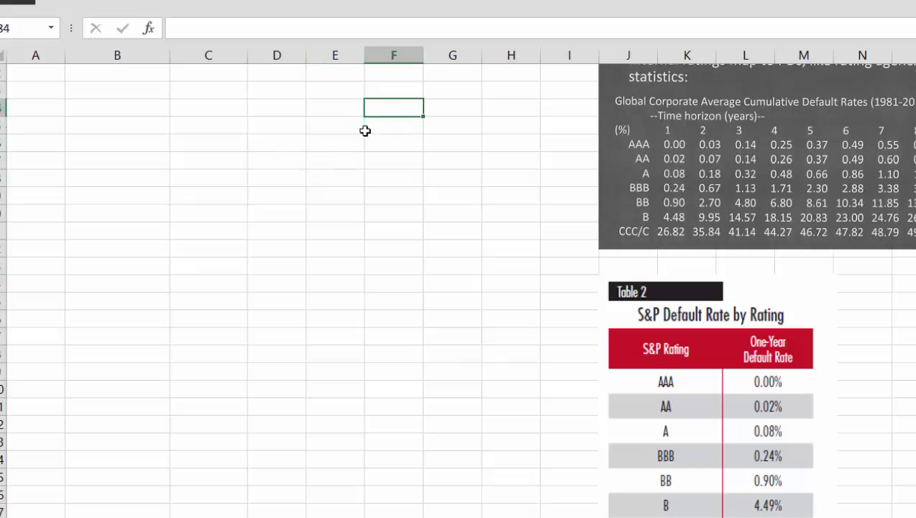
{"action": "key", "text": "Up"}
{"action": "key", "text": "Up"}
{"action": "key", "text": "Up"}
{"action": "key", "text": "Up"}
{"action": "key", "text": "Up"}
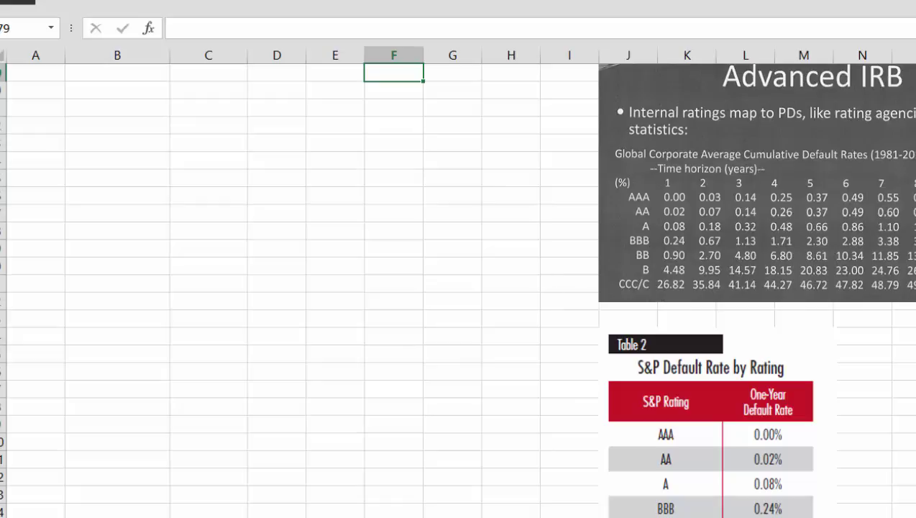
{"action": "left_click", "coordinate": [305, 324]}
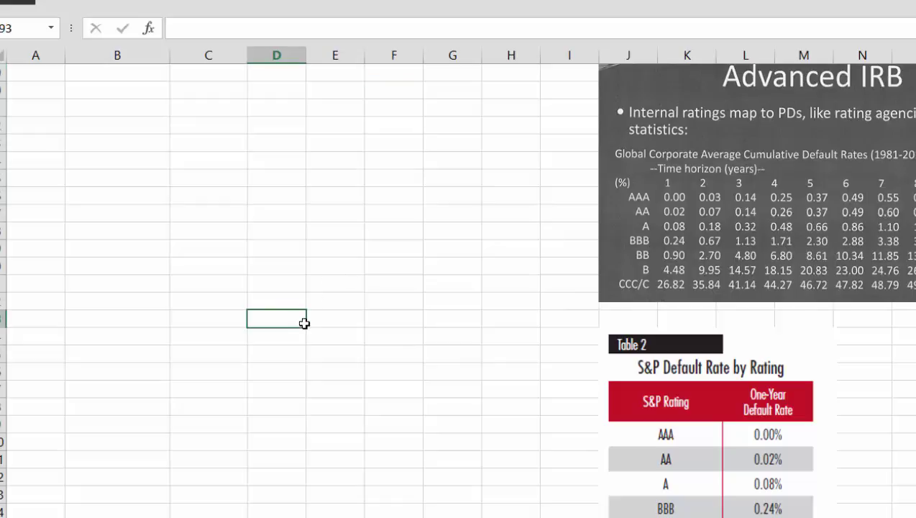
{"action": "key", "text": "ctrl+Page_Up"}
{"action": "key", "text": "ctrl+Page_Down"}
{"action": "key", "text": "ctrl+Page_Down"}
{"action": "key", "text": "ctrl+Page_Down"}
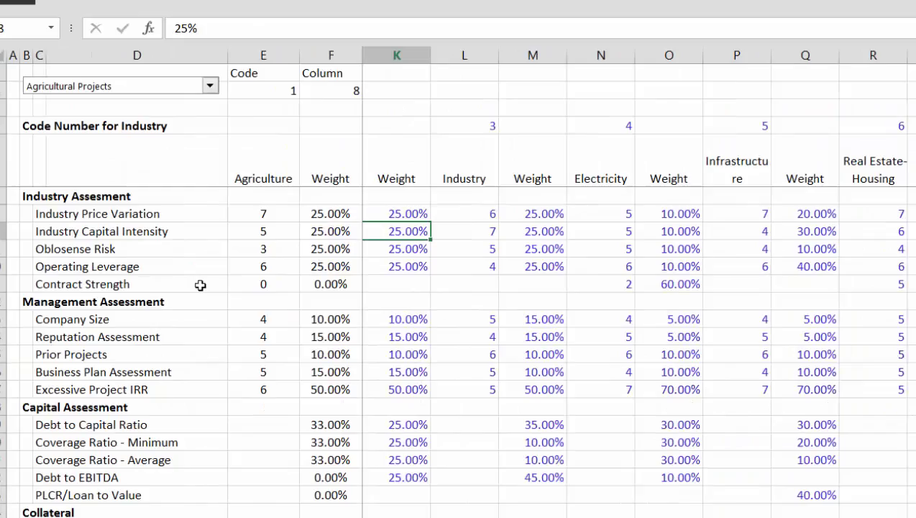
{"action": "key", "text": "ctrl+Page_Down"}
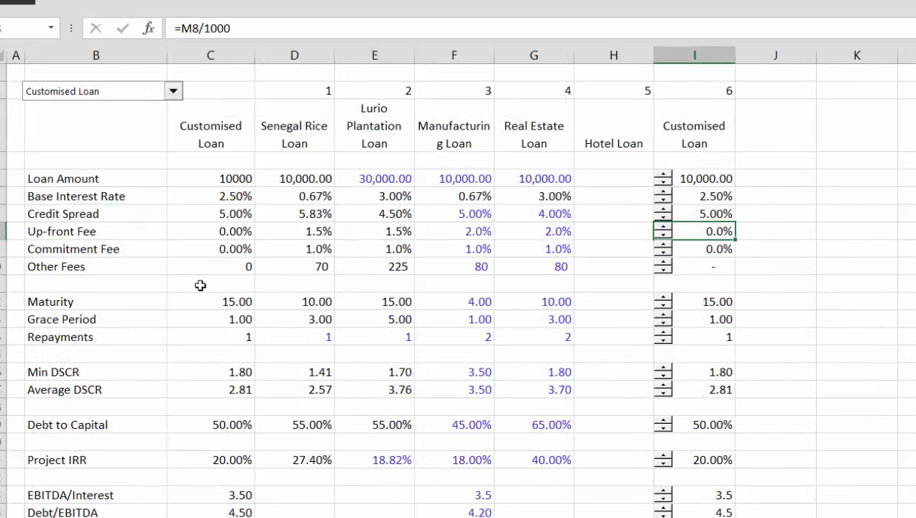
{"action": "key", "text": "ctrl+Page_Down"}
{"action": "key", "text": "ctrl+Page_Down"}
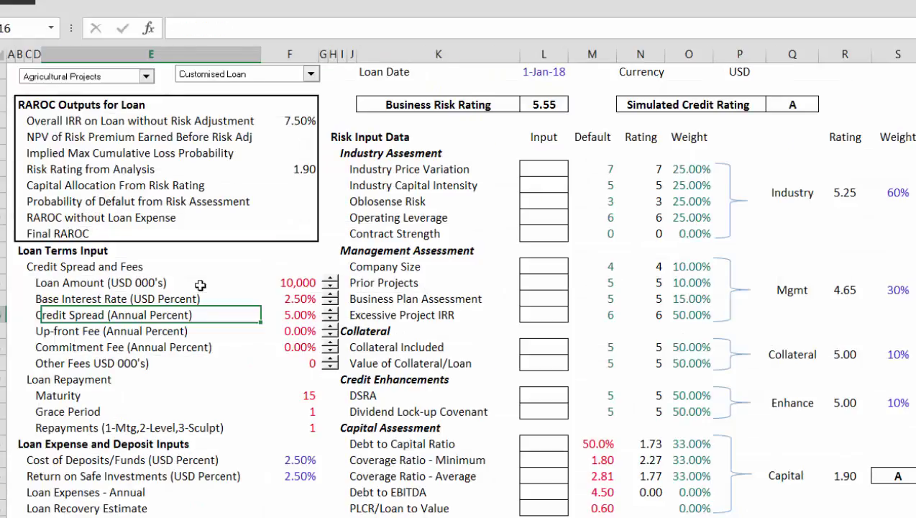
{"action": "left_click", "coordinate": [329, 395]}
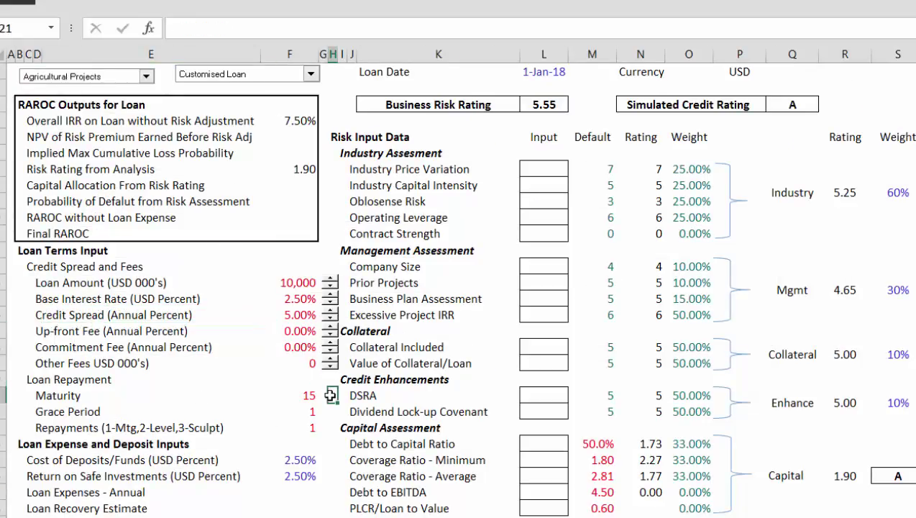
{"action": "key", "text": "ctrl+Page_Up"}
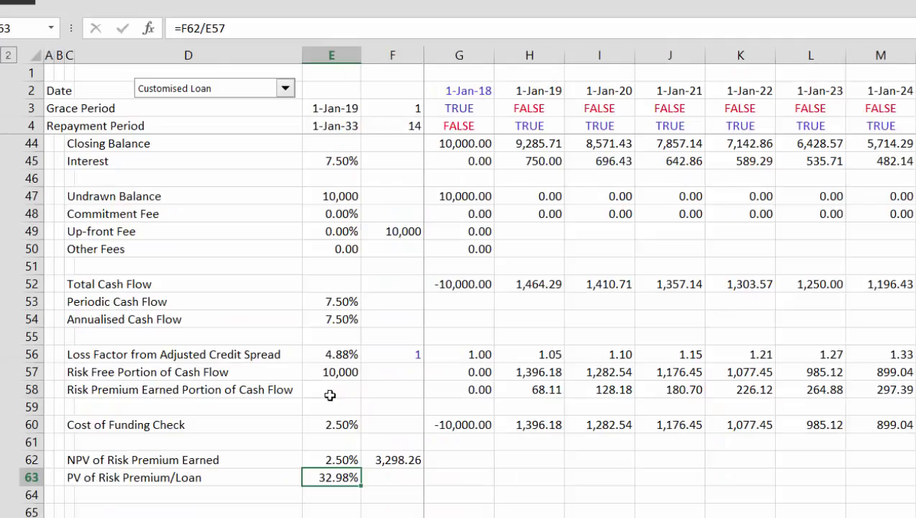
{"action": "key", "text": "ctrl+Page_Down"}
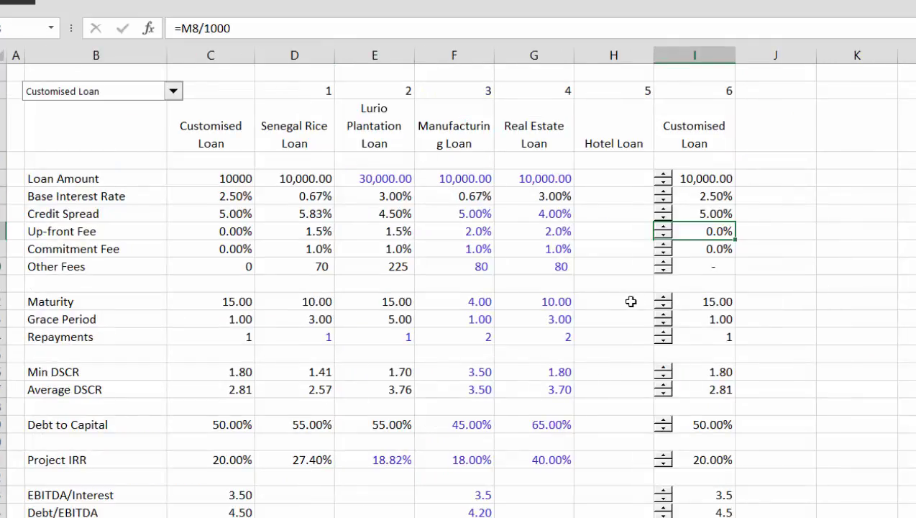
- Copy the Maturity, Grace Period and Repayments spinners beside their values on the RAROC sheet
{"action": "left_click", "coordinate": [666, 306], "text": "ctrl"}
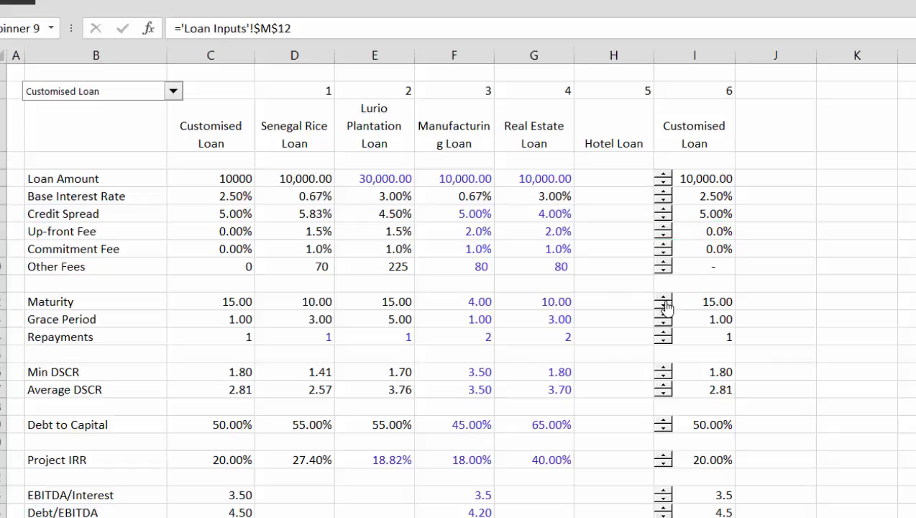
{"action": "left_click", "coordinate": [661, 333], "text": "ctrl"}
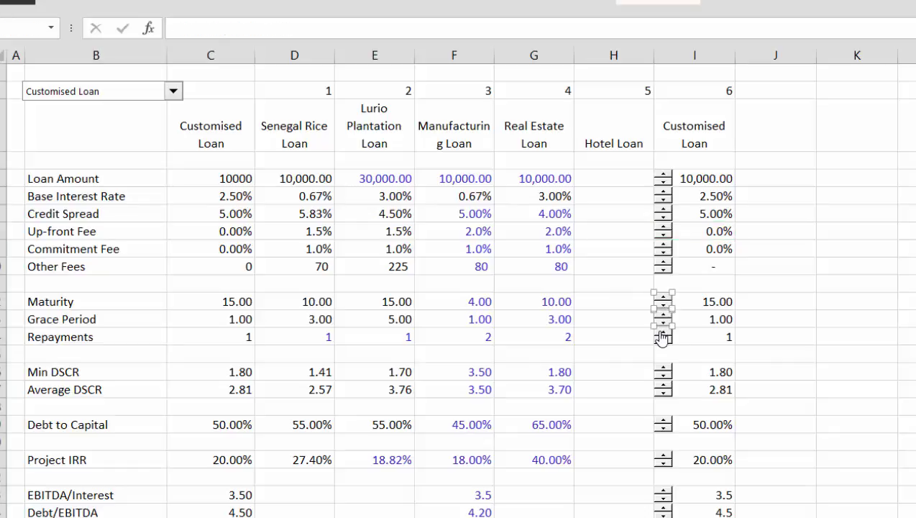
{"action": "left_click", "coordinate": [661, 335], "text": "ctrl"}
{"action": "key", "text": "Escape"}
{"action": "key", "text": "ctrl+Page_Down"}
{"action": "key", "text": "ctrl+Page_Down"}
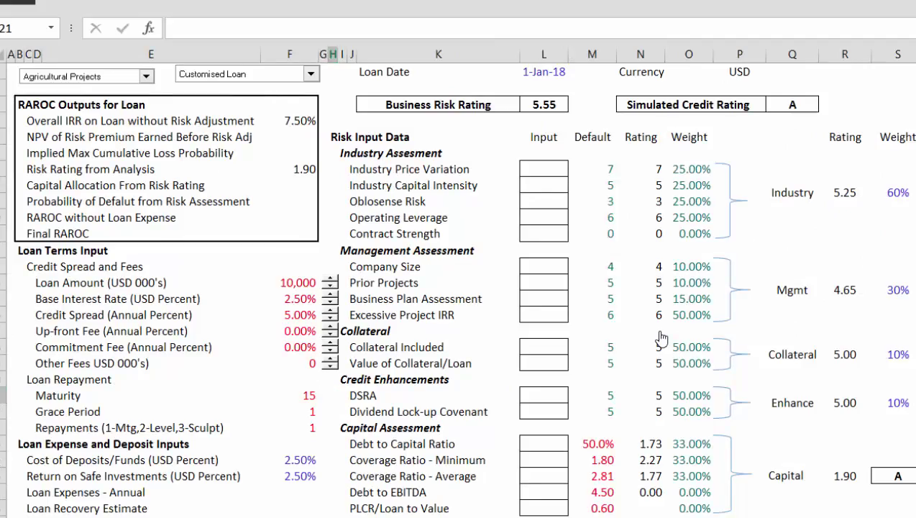
{"action": "key", "text": "ctrl+v"}
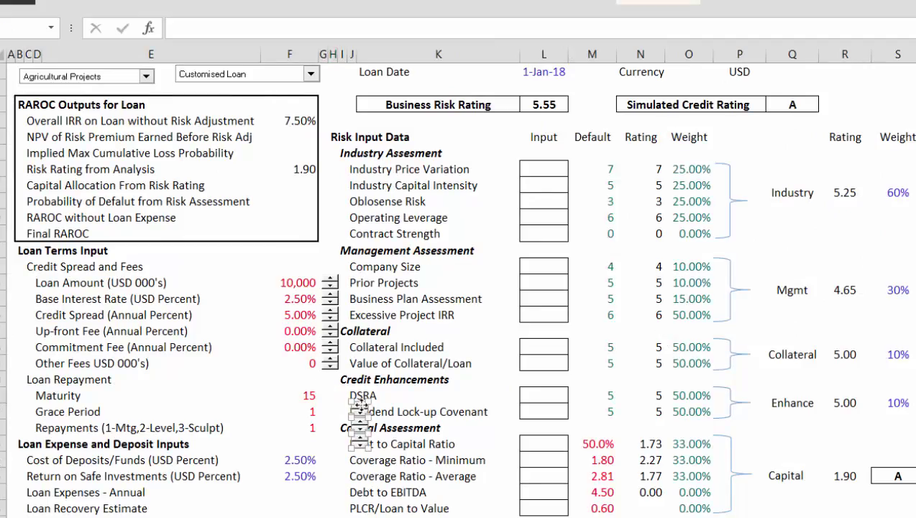
{"action": "left_click_drag", "start_coordinate": [360, 398], "coordinate": [328, 393]}
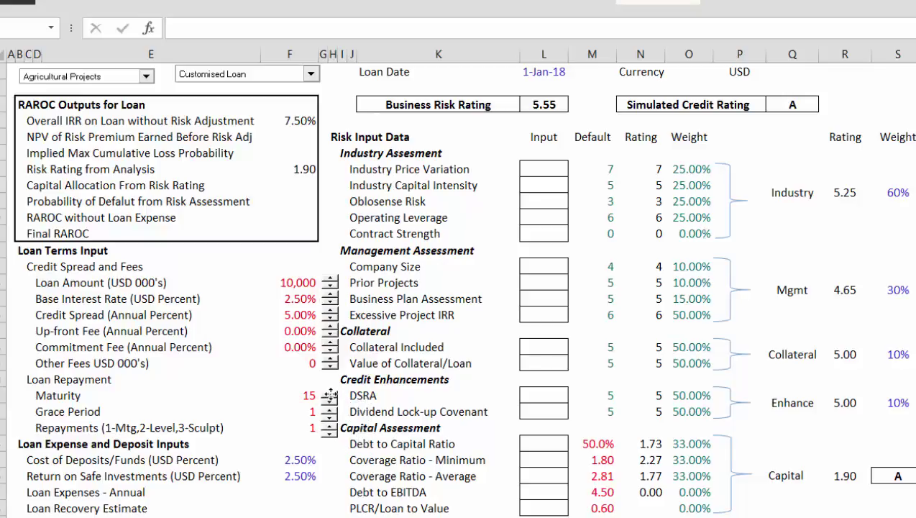
{"action": "left_click", "coordinate": [241, 409]}
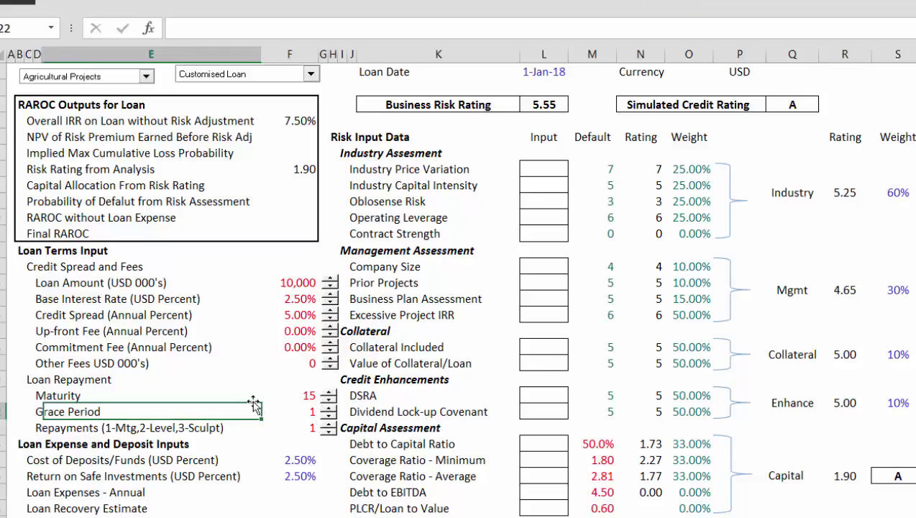
- Lower Maturity from 15 to 10 with its spinner and check the cash-flow effect
{"action": "left_click", "coordinate": [328, 401]}
{"action": "left_click", "coordinate": [327, 401]}
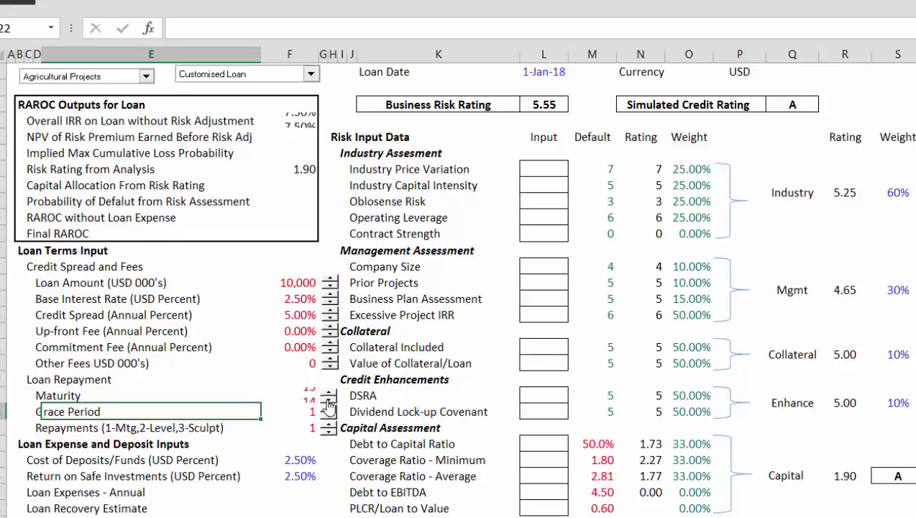
{"action": "left_click", "coordinate": [327, 400]}
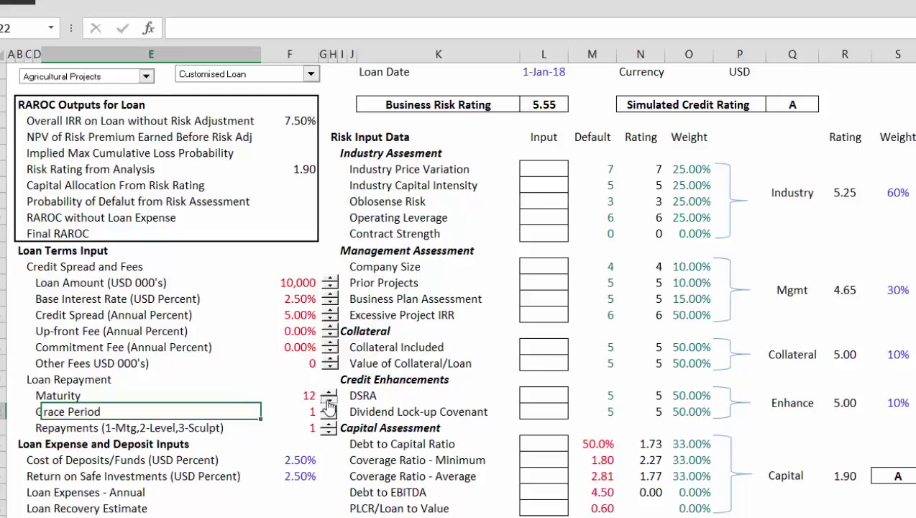
{"action": "left_click", "coordinate": [327, 400]}
{"action": "left_click", "coordinate": [327, 401]}
{"action": "key", "text": "ctrl+Page_Down"}
{"action": "key", "text": "Up"}
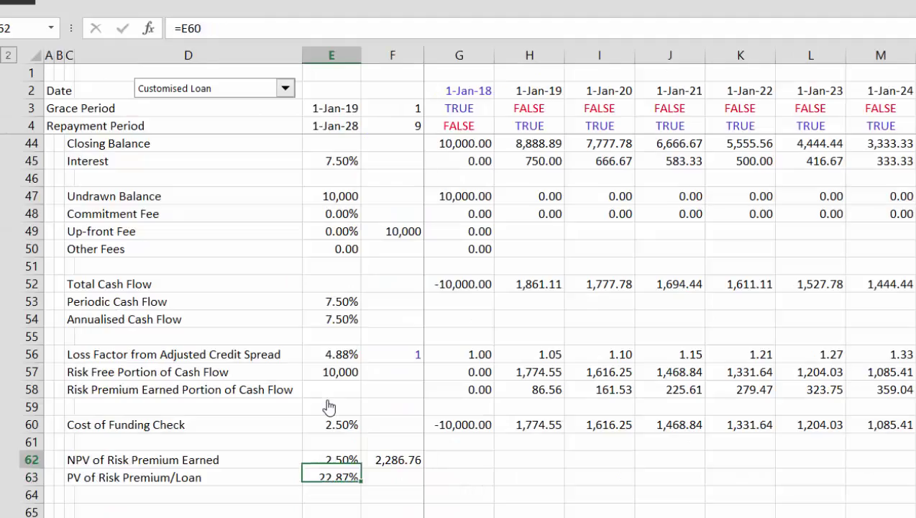
{"action": "key", "text": "Up"}
{"action": "key", "text": "Down"}
{"action": "key", "text": "Down"}
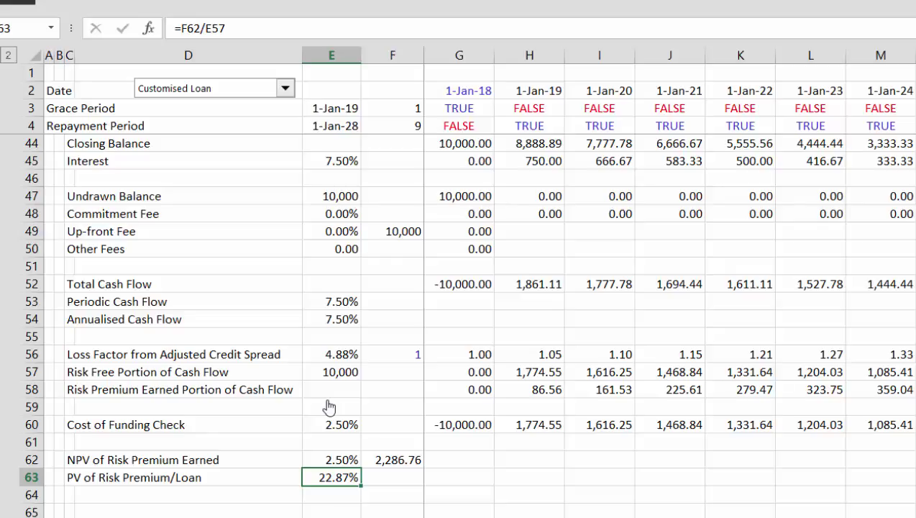
{"action": "key", "text": "Up"}
{"action": "key", "text": "Up"}
{"action": "key", "text": "Up"}
{"action": "key", "text": "Up"}
{"action": "key", "text": "Up"}
{"action": "key", "text": "Up"}
{"action": "key", "text": "Up"}
{"action": "key", "text": "Up"}
{"action": "key", "text": "Up"}
{"action": "key", "text": "Up"}
{"action": "key", "text": "Up"}
{"action": "key", "text": "Up"}
{"action": "key", "text": "Up"}
{"action": "key", "text": "Up"}
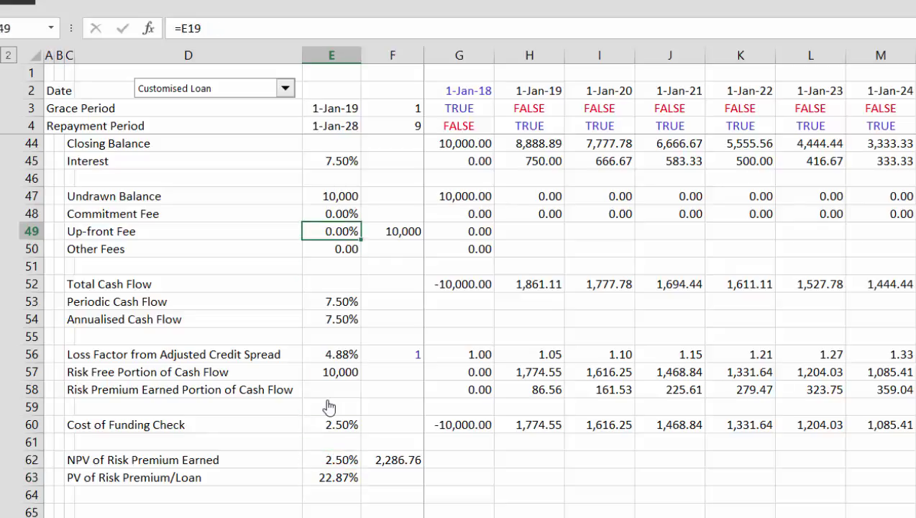
{"action": "left_click", "coordinate": [462, 424]}
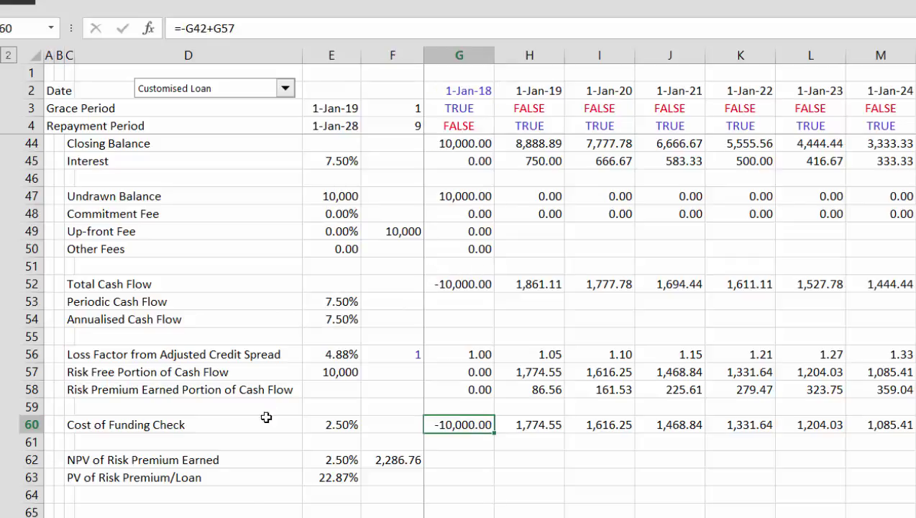
{"action": "left_click", "coordinate": [330, 409]}
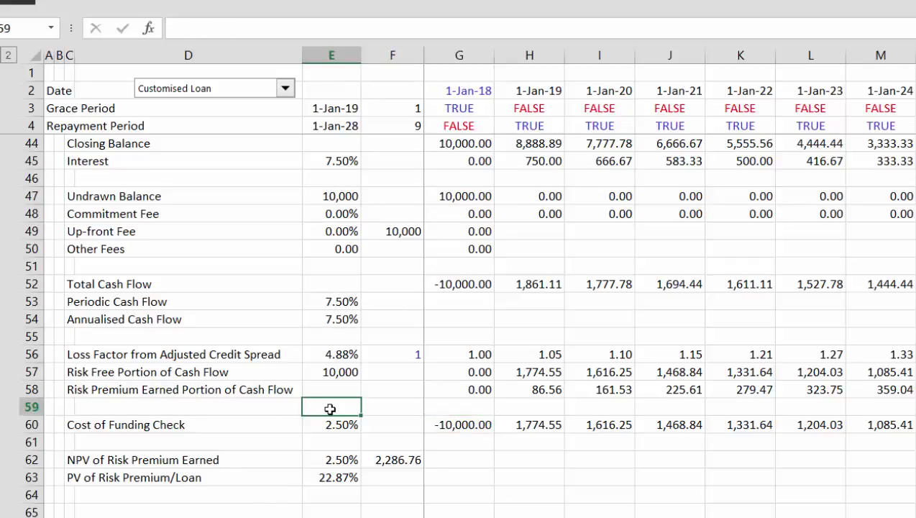
{"action": "scroll", "coordinate": [331, 408], "scroll_direction": "up", "scroll_amount": 8}
{"action": "left_click", "coordinate": [330, 409]}
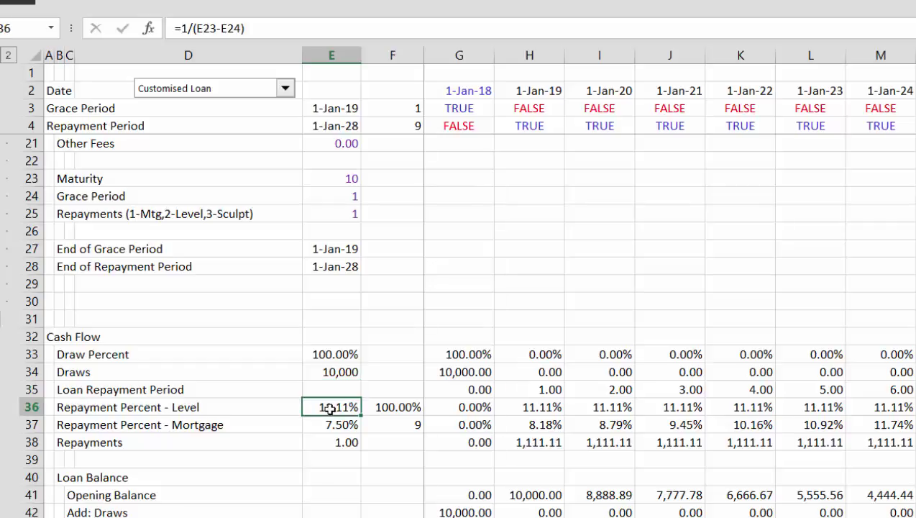
{"action": "key", "text": "Up"}
{"action": "scroll", "coordinate": [330, 408], "scroll_direction": "up", "scroll_amount": 5}
{"action": "left_click", "coordinate": [330, 408]}
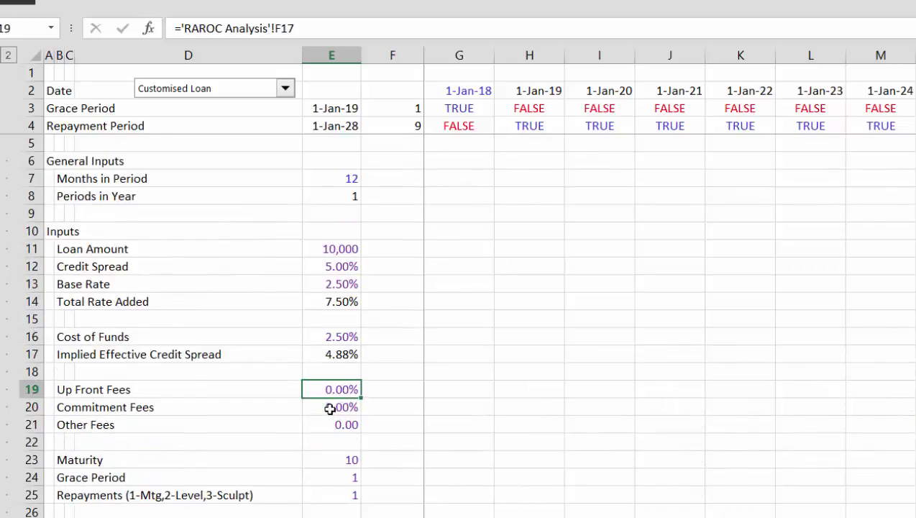
{"action": "key", "text": "Up"}
{"action": "key", "text": "Up"}
{"action": "key", "text": "Down"}
{"action": "key", "text": "Down"}
{"action": "key", "text": "Down"}
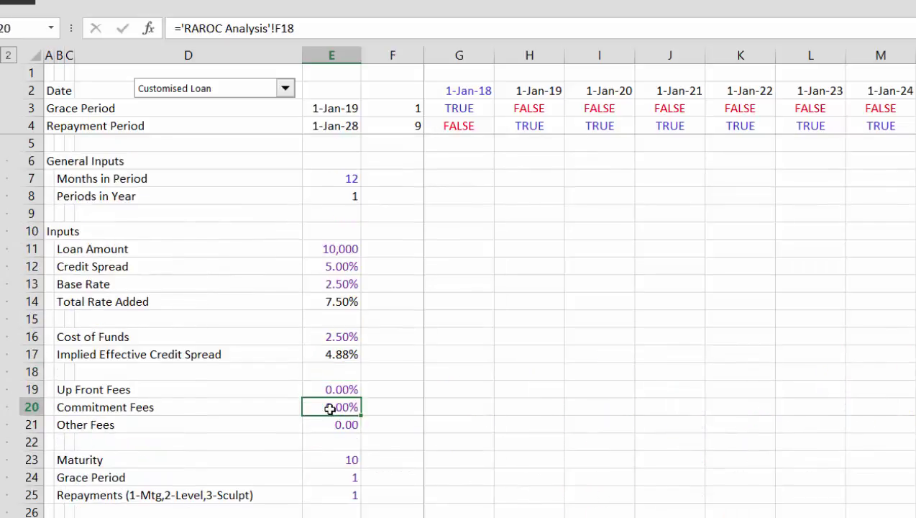
{"action": "key", "text": "Up"}
{"action": "key", "text": "Page_Down"}
{"action": "key", "text": "Page_Down"}
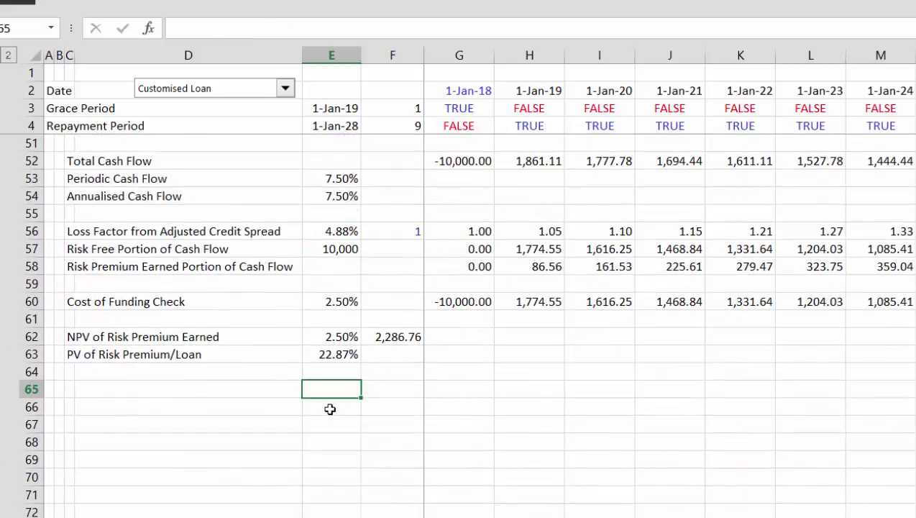
{"action": "key", "text": "Up"}
{"action": "key", "text": "Up"}
{"action": "key", "text": "Up"}
{"action": "key", "text": "Up"}
{"action": "key", "text": "Up"}
{"action": "key", "text": "Up"}
{"action": "key", "text": "Up"}
{"action": "key", "text": "Up"}
{"action": "key", "text": "Up"}
{"action": "key", "text": "Up"}
{"action": "key", "text": "Up"}
{"action": "key", "text": "Up"}
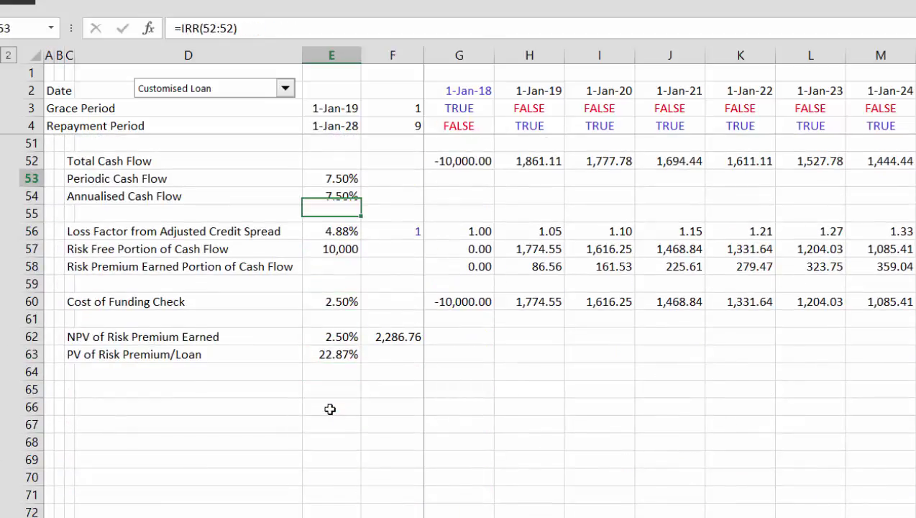
{"action": "key", "text": "Up"}
{"action": "key", "text": "Up"}
{"action": "key", "text": "Up"}
{"action": "key", "text": "Up"}
{"action": "key", "text": "Up"}
{"action": "key", "text": "Up"}
{"action": "key", "text": "Up"}
{"action": "key", "text": "Up"}
{"action": "key", "text": "Down"}
{"action": "key", "text": "Down"}
{"action": "key", "text": "Down"}
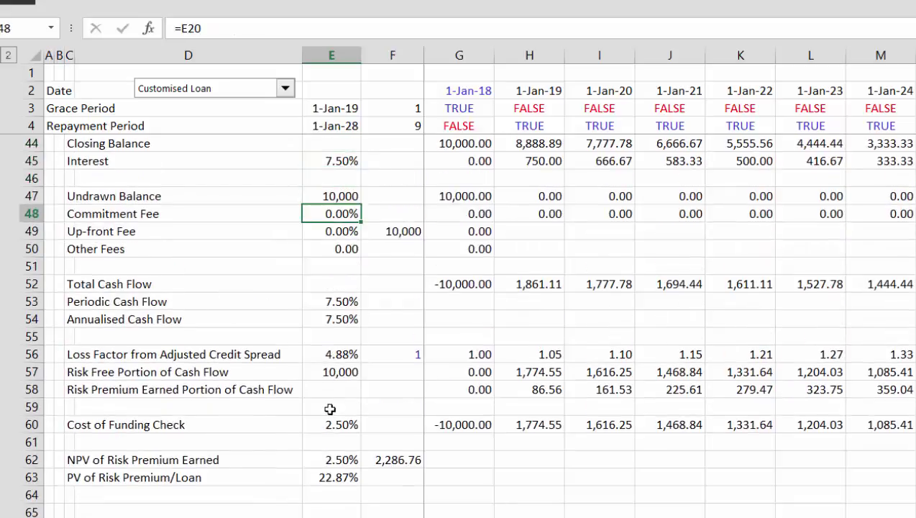
{"action": "key", "text": "Down"}
{"action": "key", "text": "Down"}
{"action": "key", "text": "Down"}
{"action": "key", "text": "Down"}
{"action": "key", "text": "Down"}
{"action": "key", "text": "Down"}
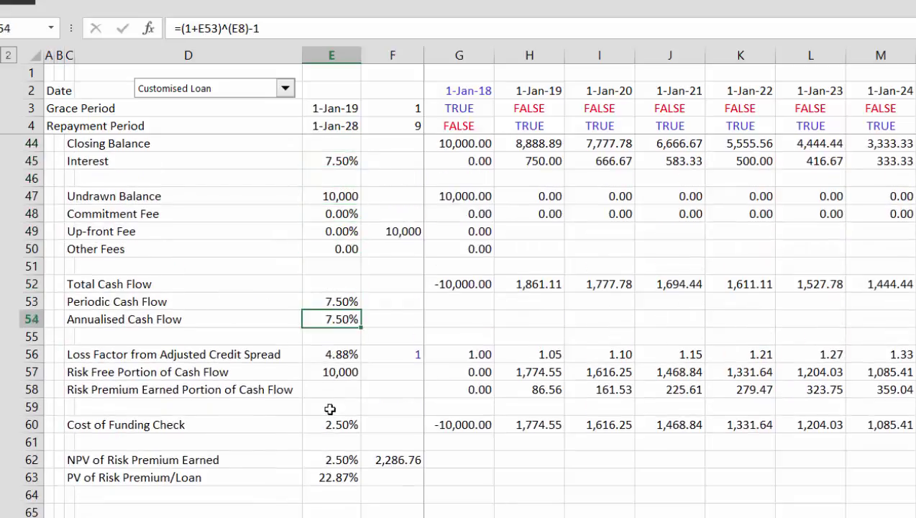
{"action": "key", "text": "Down"}
{"action": "key", "text": "Down"}
{"action": "key", "text": "Down"}
{"action": "key", "text": "Up"}
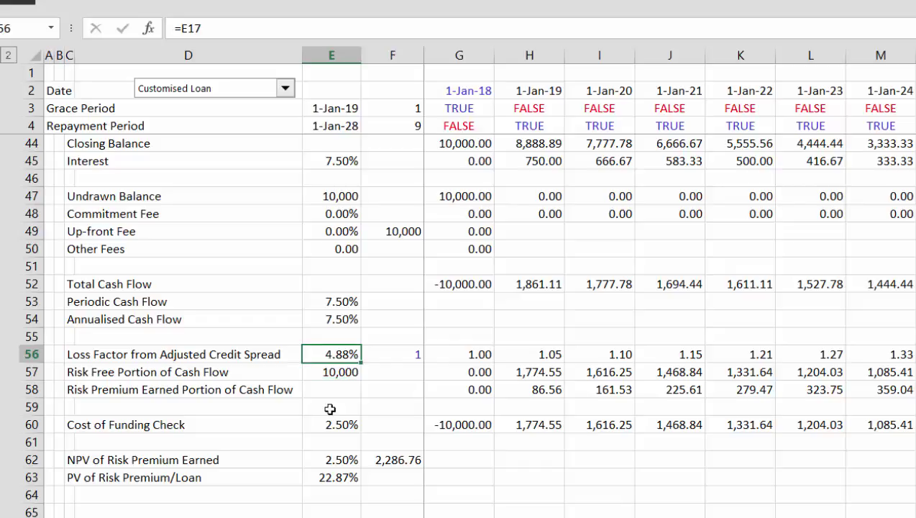
{"action": "key", "text": "Down"}
{"action": "key", "text": "Down"}
{"action": "key", "text": "Down"}
{"action": "key", "text": "Down"}
{"action": "key", "text": "Down"}
{"action": "key", "text": "Down"}
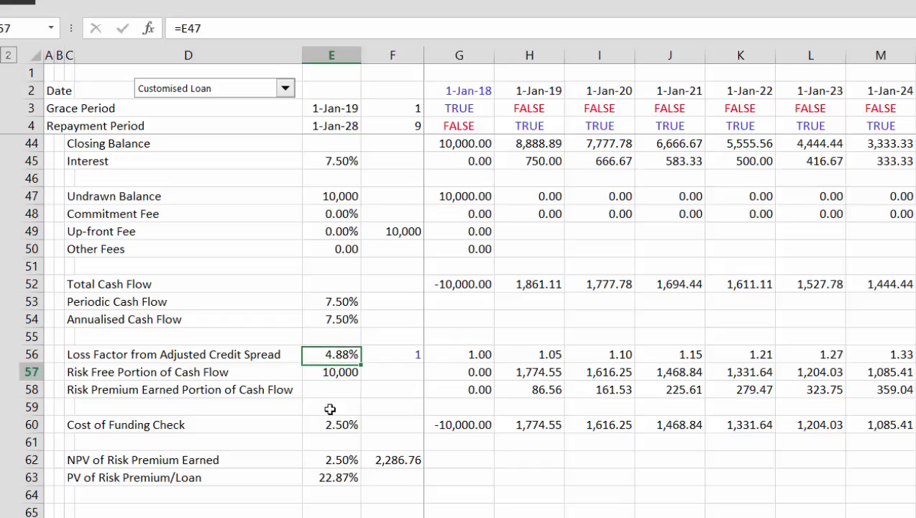
{"action": "key", "text": "Down"}
{"action": "key", "text": "Down"}
{"action": "key", "text": "Down"}
{"action": "key", "text": "Down"}
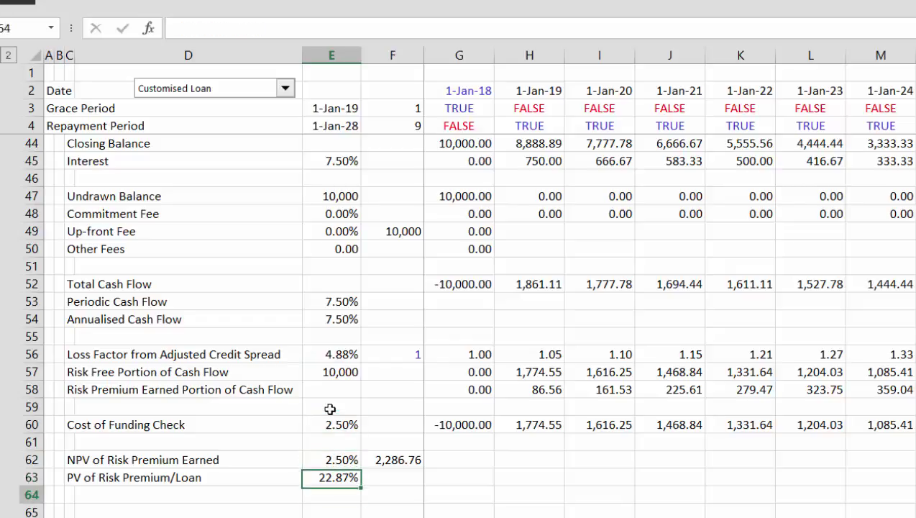
{"action": "key", "text": "Up"}
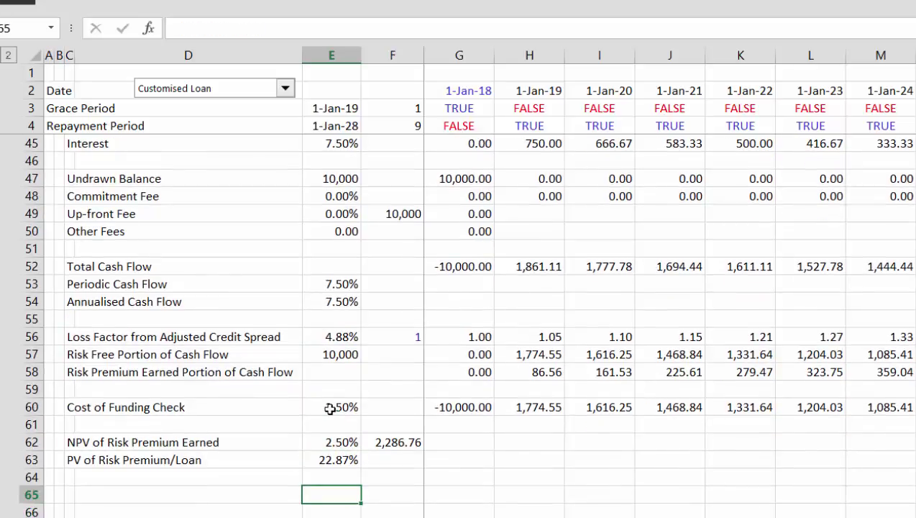
{"action": "key", "text": "Up"}
{"action": "key", "text": "Up"}
{"action": "key", "text": "Up"}
{"action": "key", "text": "Up"}
{"action": "key", "text": "Up"}
{"action": "key", "text": "Up"}
{"action": "key", "text": "Up"}
{"action": "key", "text": "Up"}
{"action": "key", "text": "Up"}
{"action": "key", "text": "Up"}
{"action": "key", "text": "Up"}
{"action": "key", "text": "Up"}
{"action": "key", "text": "Up"}
{"action": "key", "text": "Up"}
{"action": "key", "text": "Up"}
{"action": "key", "text": "Up"}
{"action": "key", "text": "Up"}
{"action": "key", "text": "Up"}
{"action": "key", "text": "Up"}
{"action": "key", "text": "Up"}
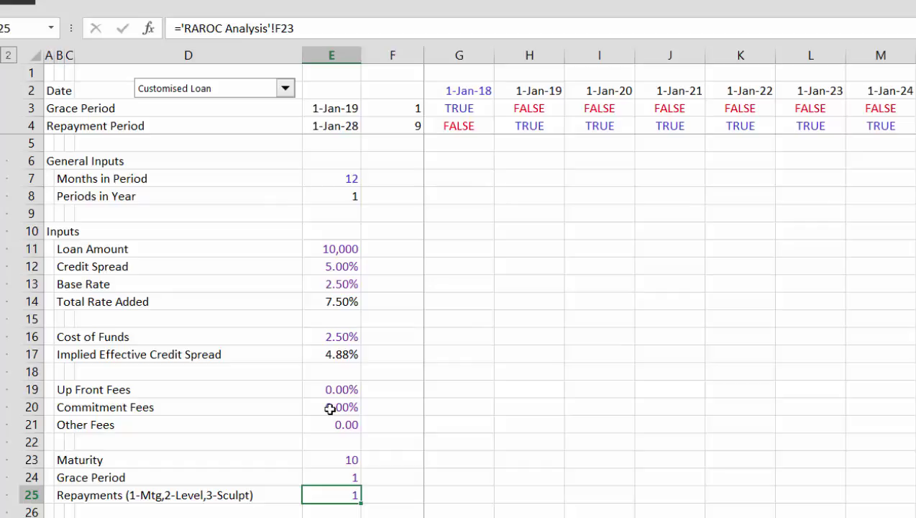
{"action": "key", "text": "Up"}
{"action": "key", "text": "Up"}
{"action": "key", "text": "Up"}
{"action": "key", "text": "Up"}
{"action": "key", "text": "Up"}
{"action": "key", "text": "Up"}
{"action": "key", "text": "Up"}
{"action": "key", "text": "Up"}
{"action": "key", "text": "Up"}
{"action": "key", "text": "Up"}
{"action": "key", "text": "Up"}
{"action": "key", "text": "Up"}
{"action": "key", "text": "Up"}
{"action": "key", "text": "Up"}
{"action": "key", "text": "Up"}
{"action": "key", "text": "Up"}
{"action": "key", "text": "Up"}
{"action": "key", "text": "Up"}
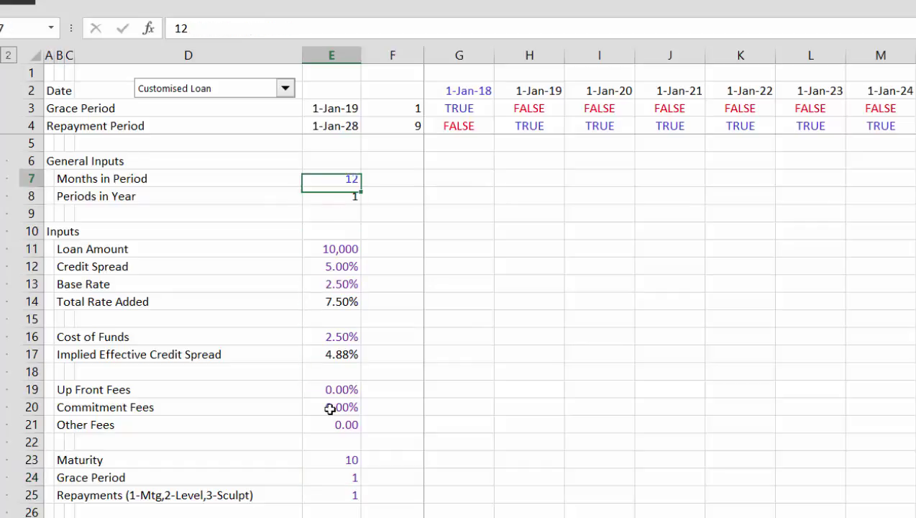
- Enter 6 in Months in Period and review the recalculated EDATE grace and repayment dates
{"action": "type", "text": "6"}
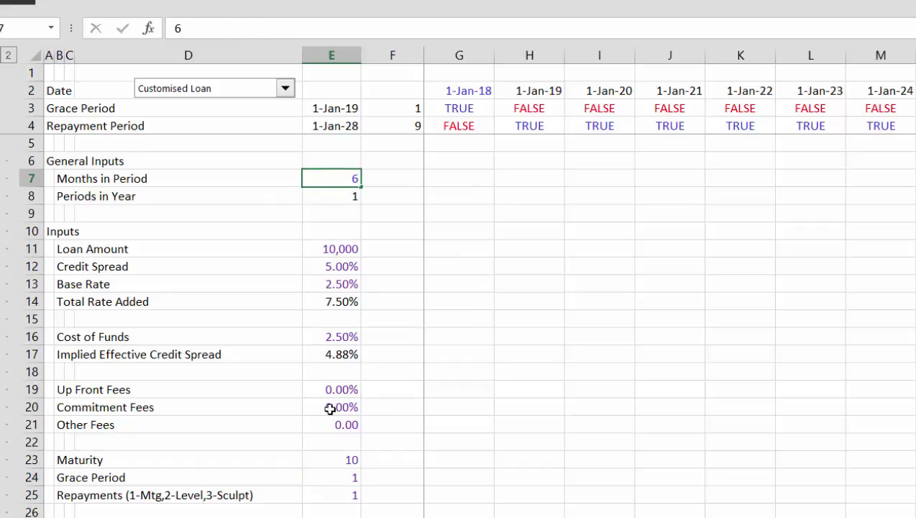
{"action": "key", "text": "Return"}
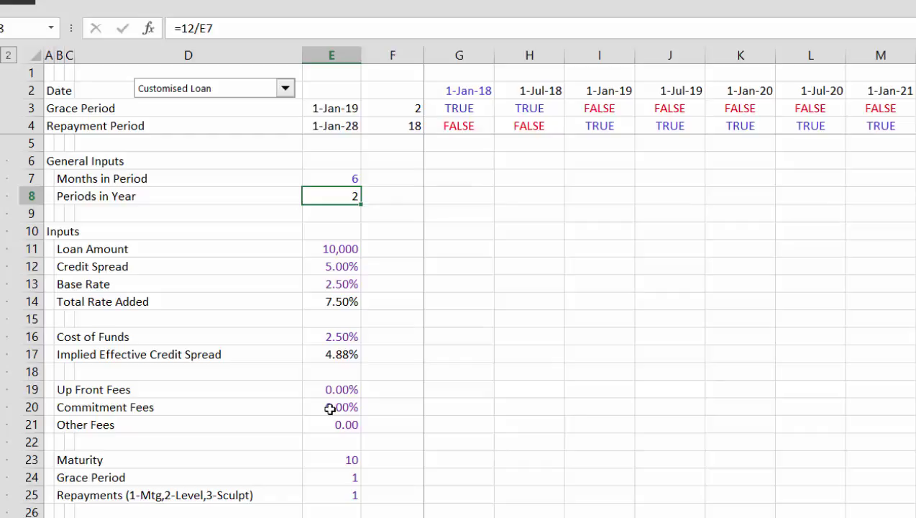
{"action": "key", "text": "Down"}
{"action": "key", "text": "Down"}
{"action": "key", "text": "Down"}
{"action": "key", "text": "Down"}
{"action": "key", "text": "Down"}
{"action": "key", "text": "Down"}
{"action": "key", "text": "Down"}
{"action": "key", "text": "Down"}
{"action": "key", "text": "Down"}
{"action": "key", "text": "Down"}
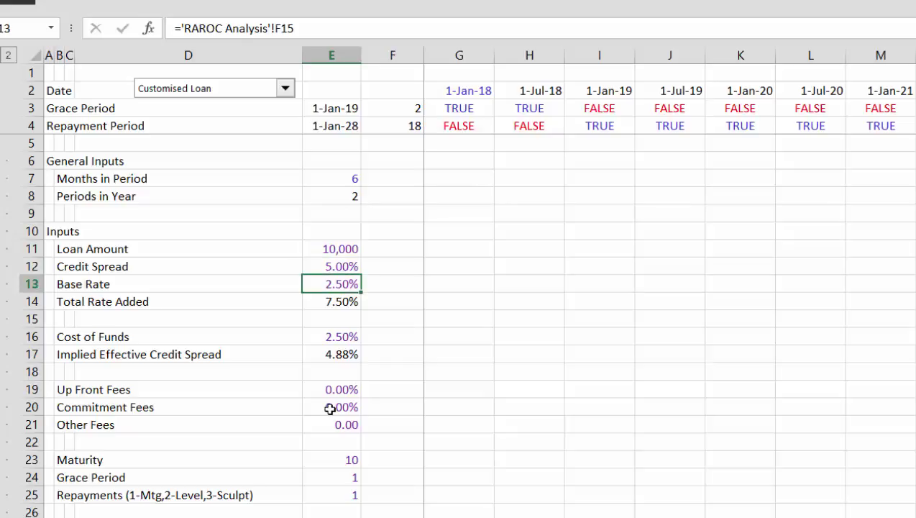
{"action": "key", "text": "Down"}
{"action": "key", "text": "Down"}
{"action": "key", "text": "Down"}
{"action": "key", "text": "Down"}
{"action": "key", "text": "Down"}
{"action": "key", "text": "Down"}
{"action": "key", "text": "Down"}
{"action": "key", "text": "Down"}
{"action": "key", "text": "Down"}
{"action": "key", "text": "Down"}
{"action": "key", "text": "Down"}
{"action": "key", "text": "Down"}
{"action": "key", "text": "Down"}
{"action": "key", "text": "Down"}
{"action": "key", "text": "Down"}
{"action": "key", "text": "Down"}
{"action": "key", "text": "Down"}
{"action": "key", "text": "Down"}
{"action": "key", "text": "Down"}
{"action": "key", "text": "Down"}
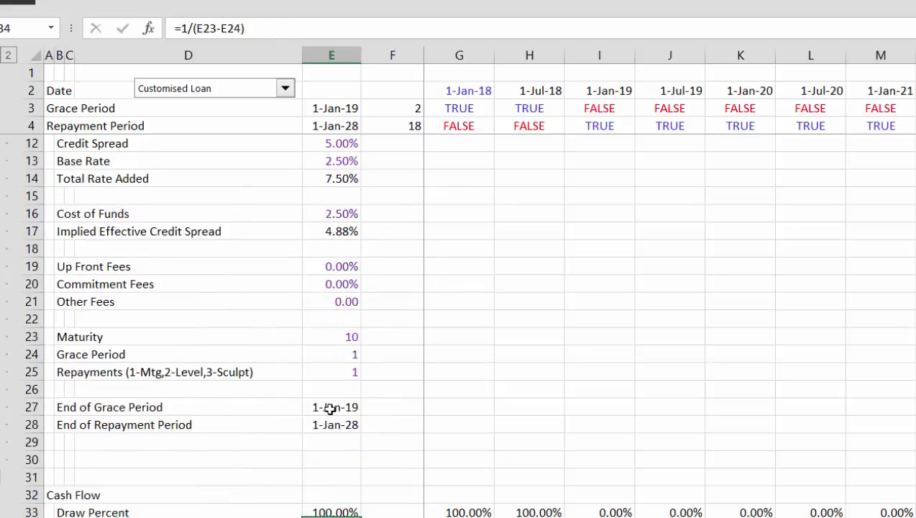
{"action": "key", "text": "Down"}
{"action": "key", "text": "Down"}
{"action": "key", "text": "Down"}
{"action": "key", "text": "Down"}
{"action": "key", "text": "Down"}
{"action": "key", "text": "Down"}
{"action": "key", "text": "Down"}
{"action": "key", "text": "Down"}
{"action": "key", "text": "Down"}
{"action": "key", "text": "Down"}
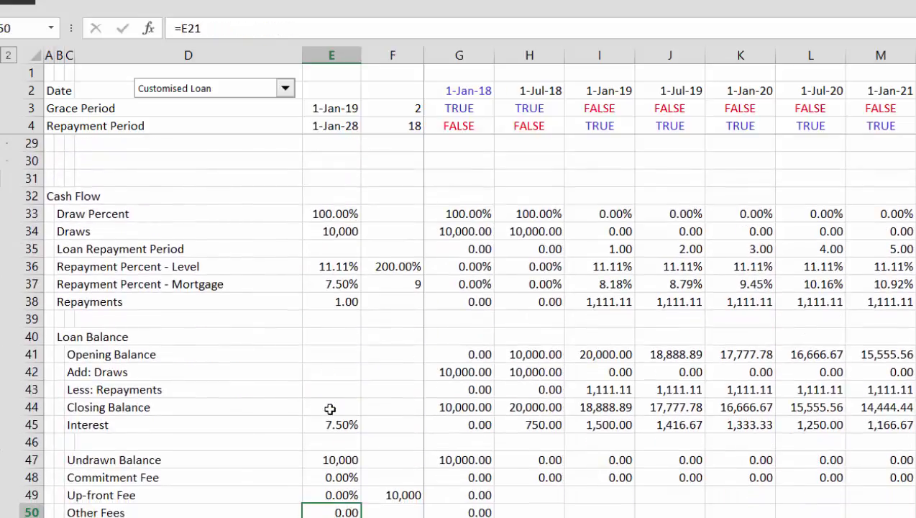
{"action": "key", "text": "Up"}
{"action": "key", "text": "Up"}
{"action": "key", "text": "Up"}
{"action": "key", "text": "Up"}
{"action": "key", "text": "Up"}
{"action": "key", "text": "Up"}
{"action": "key", "text": "Up"}
{"action": "key", "text": "Up"}
{"action": "key", "text": "Up"}
{"action": "key", "text": "Up"}
{"action": "key", "text": "Up"}
{"action": "key", "text": "Up"}
{"action": "key", "text": "Up"}
{"action": "key", "text": "Up"}
{"action": "key", "text": "Up"}
{"action": "key", "text": "Up"}
{"action": "key", "text": "Up"}
{"action": "key", "text": "Up"}
{"action": "key", "text": "Up"}
{"action": "key", "text": "Up"}
{"action": "scroll", "coordinate": [330, 408], "scroll_direction": "up", "scroll_amount": 6}
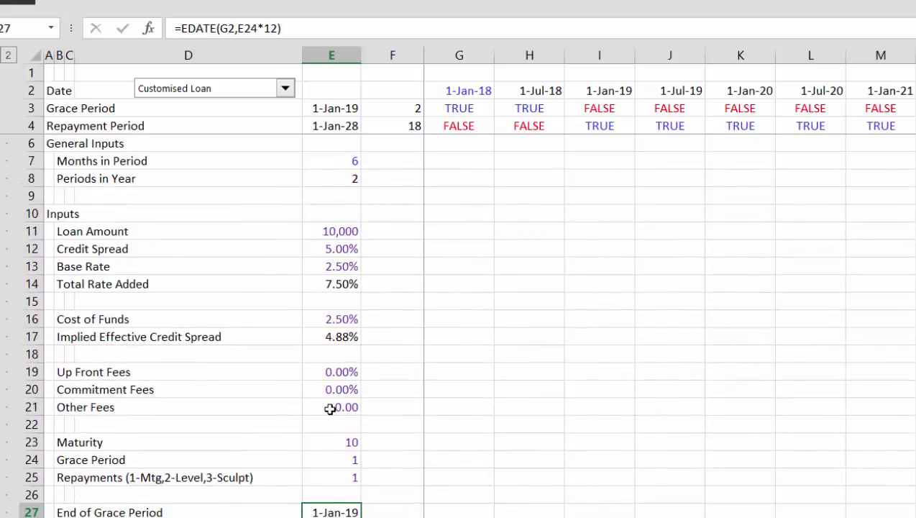
{"action": "key", "text": "Down"}
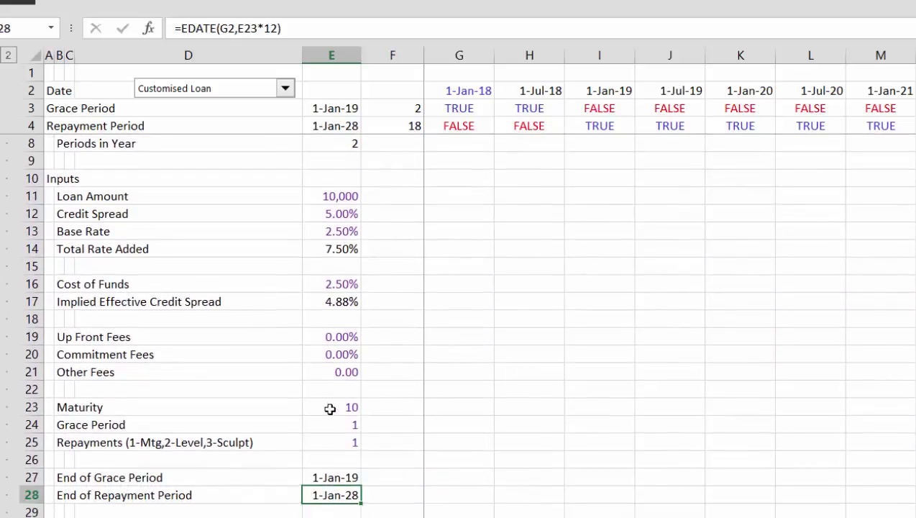
{"action": "key", "text": "Up"}
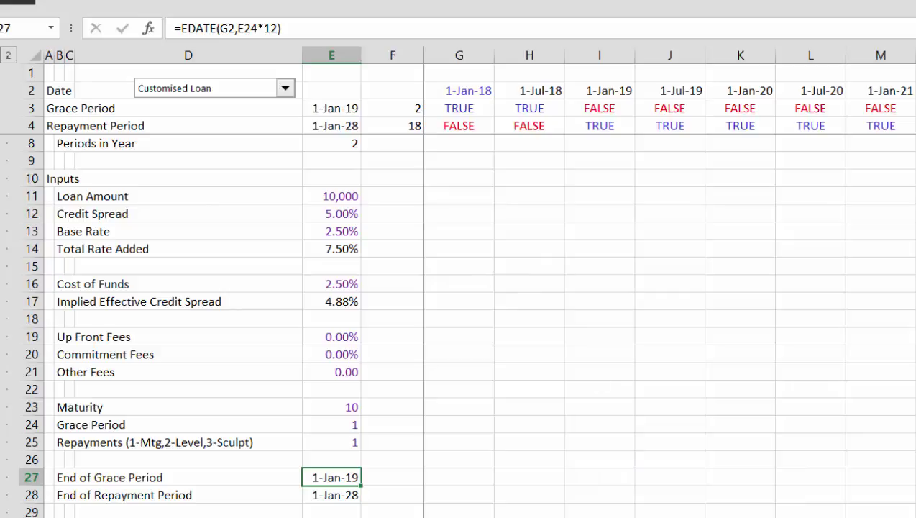
- Step Months in Period down to 3 with the spinner, then back up to 12
{"action": "key", "text": "F10"}
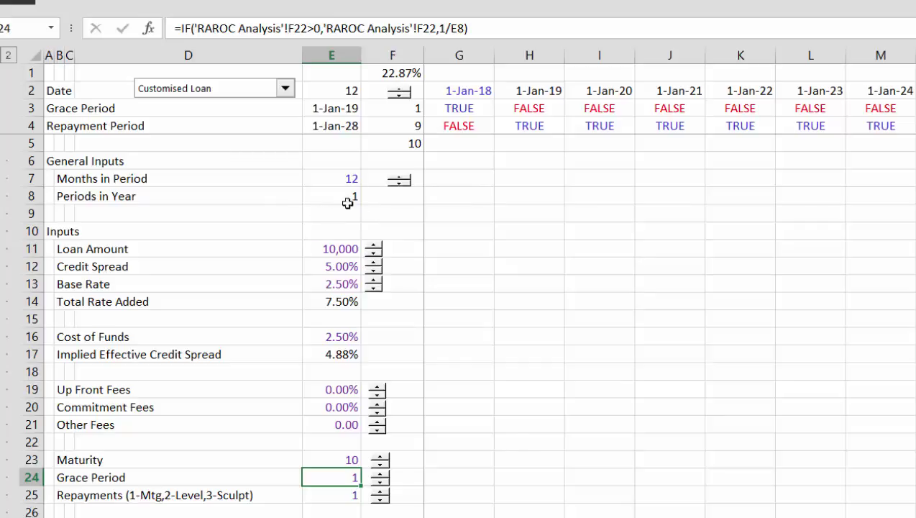
{"action": "left_click", "coordinate": [396, 184]}
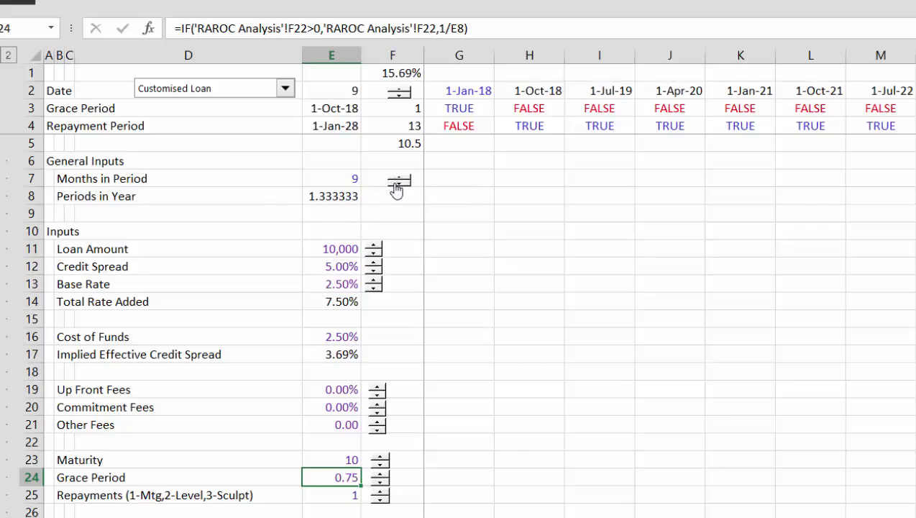
{"action": "left_click", "coordinate": [396, 184]}
{"action": "left_click", "coordinate": [396, 185]}
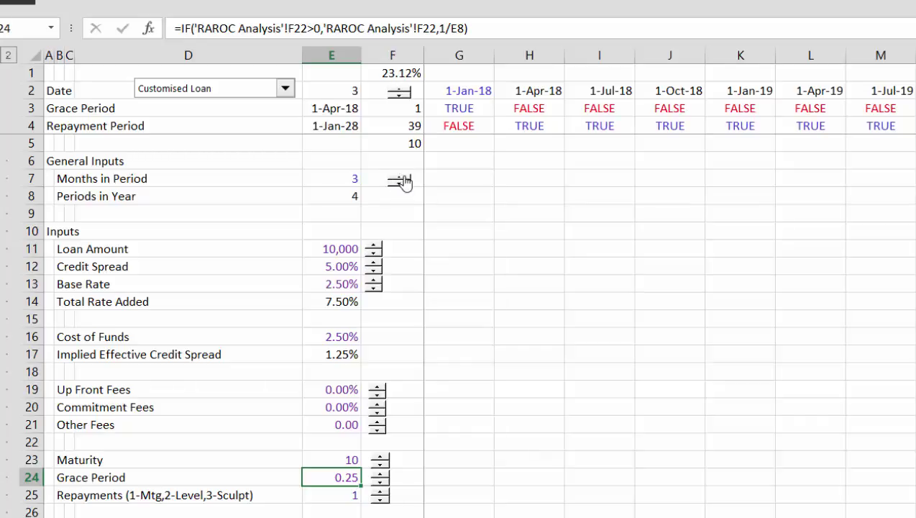
{"action": "left_click", "coordinate": [401, 177]}
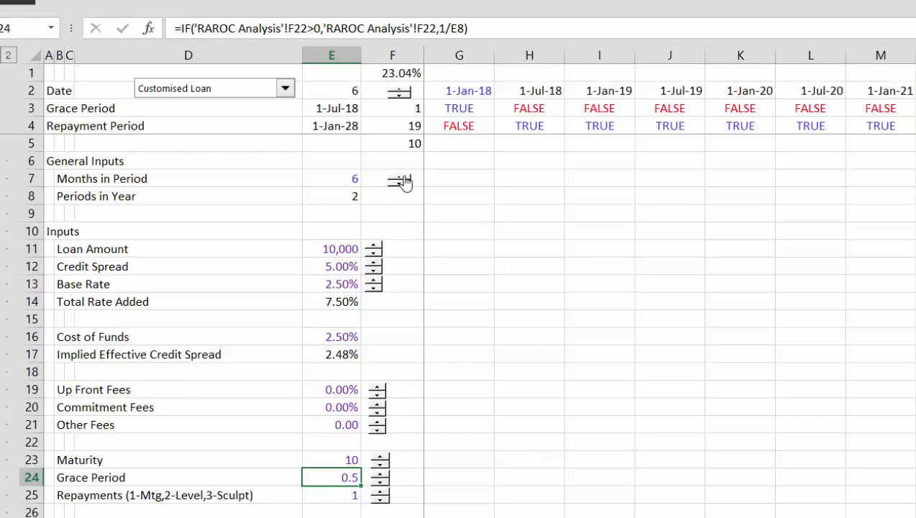
{"action": "left_click", "coordinate": [402, 179]}
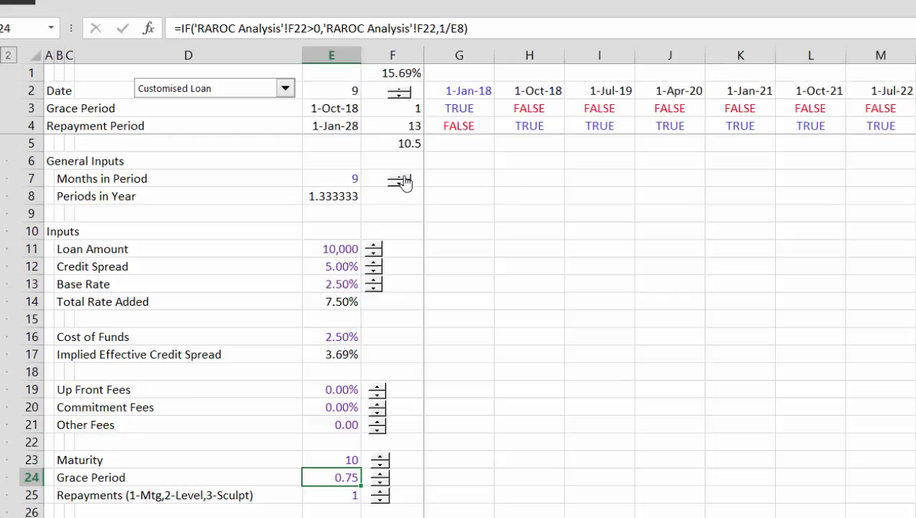
{"action": "left_click", "coordinate": [402, 179]}
{"action": "key", "text": "Left"}
{"action": "key", "text": "Left"}
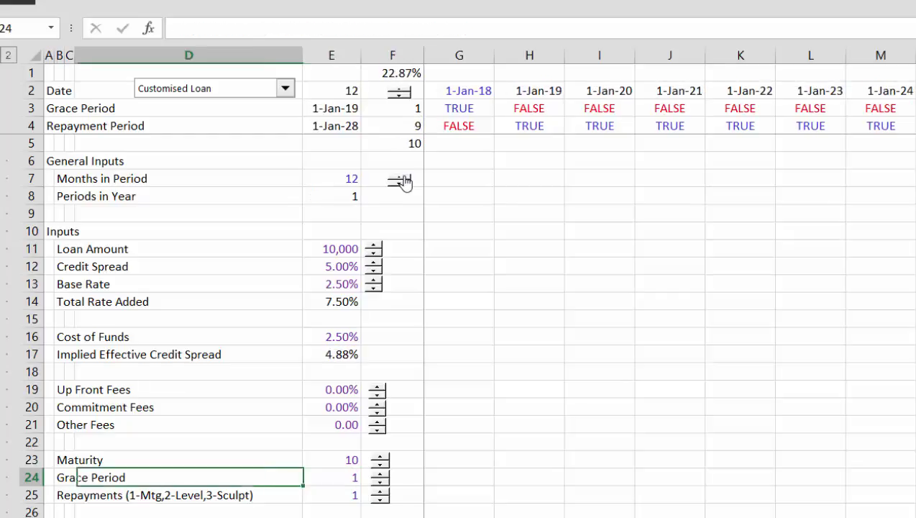
{"action": "key", "text": "Up"}
{"action": "key", "text": "Up"}
{"action": "key", "text": "Up"}
{"action": "key", "text": "Up"}
{"action": "key", "text": "Up"}
{"action": "key", "text": "Up"}
{"action": "key", "text": "Up"}
{"action": "key", "text": "Up"}
{"action": "key", "text": "Up"}
{"action": "key", "text": "Up"}
{"action": "key", "text": "Up"}
{"action": "key", "text": "Up"}
{"action": "key", "text": "Up"}
{"action": "key", "text": "Up"}
{"action": "key", "text": "Up"}
{"action": "key", "text": "Up"}
{"action": "key", "text": "Up"}
{"action": "key", "text": "Up"}
{"action": "key", "text": "Up"}
{"action": "key", "text": "Up"}
{"action": "key", "text": "Up"}
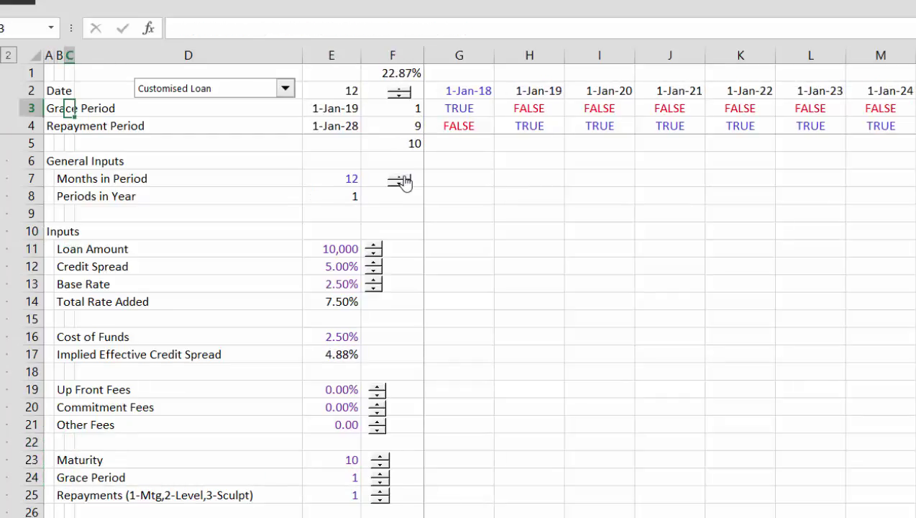
{"action": "key", "text": "Down"}
{"action": "key", "text": "Down"}
{"action": "key", "text": "Down"}
{"action": "key", "text": "Down"}
{"action": "key", "text": "Right"}
{"action": "key", "text": "Right"}
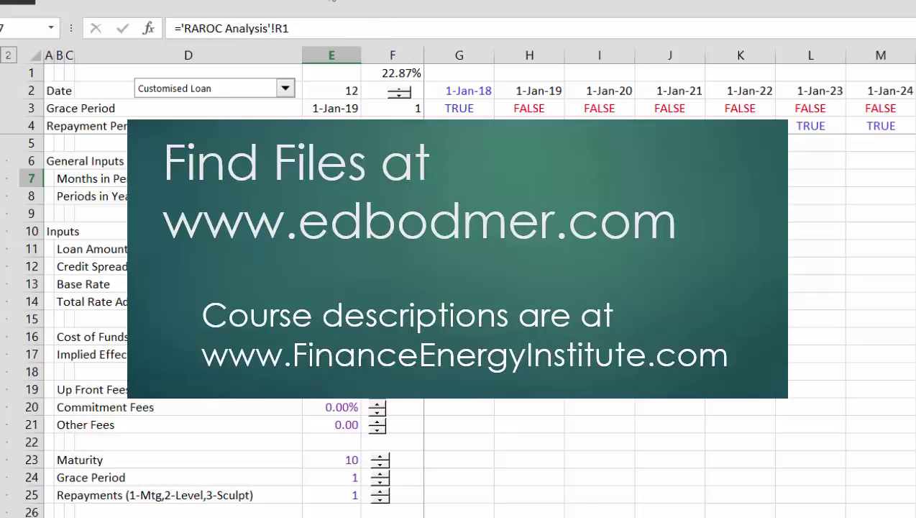
{"action": "left_click", "coordinate": [342, 2]}
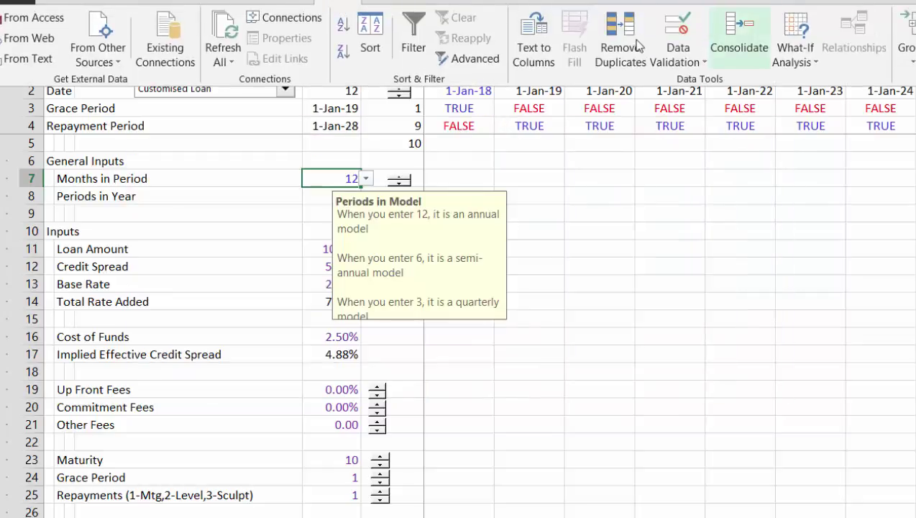
{"action": "left_click", "coordinate": [688, 50]}
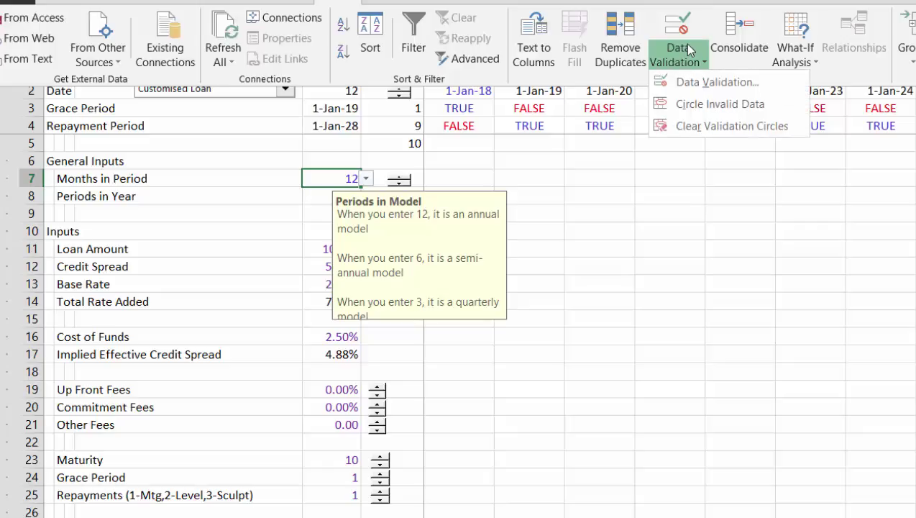
{"action": "left_click", "coordinate": [693, 82]}
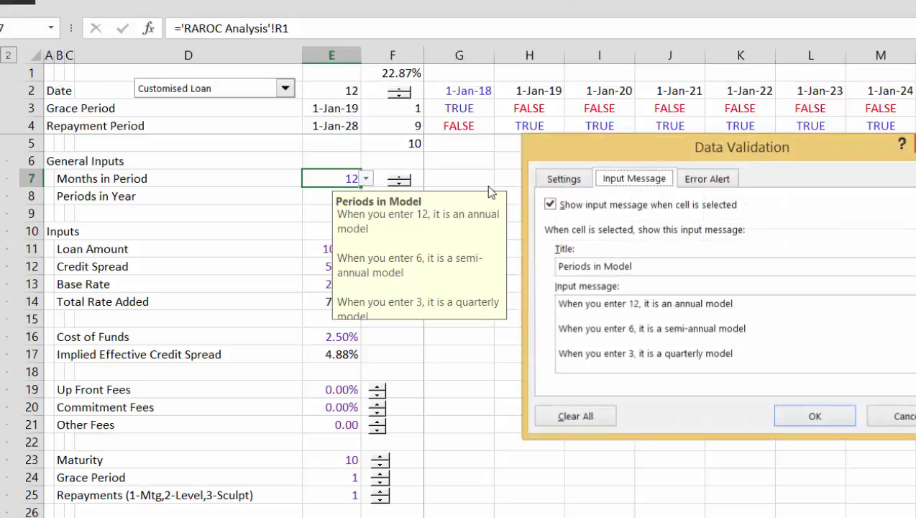
{"action": "left_click", "coordinate": [899, 423]}
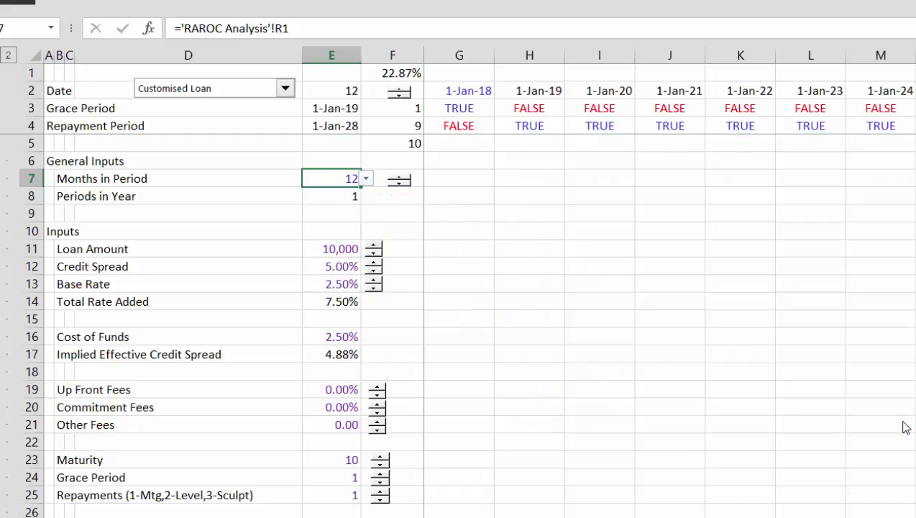
{"action": "key", "text": "Left"}
{"action": "key", "text": "Left"}
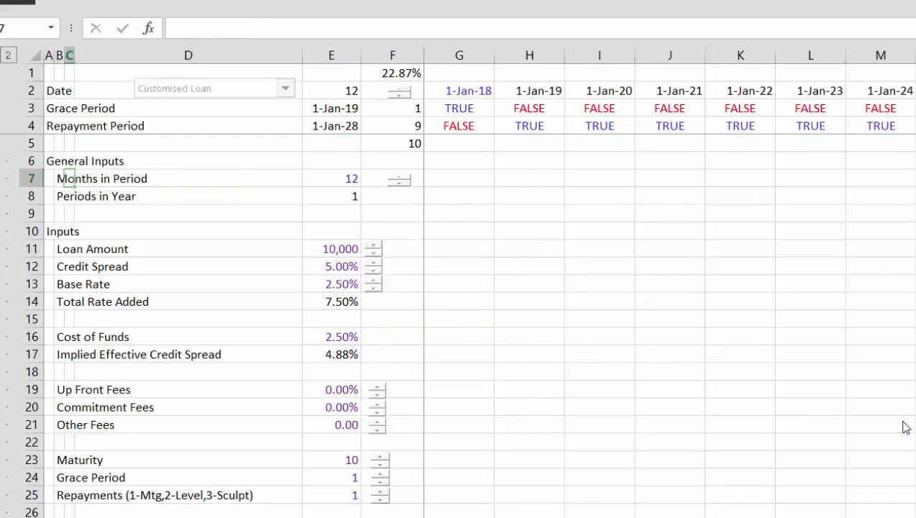
{"action": "key", "text": "ctrl+Page_Down"}
{"action": "key", "text": "ctrl+Page_Down"}
{"action": "key", "text": "ctrl+Page_Up"}
{"action": "key", "text": "ctrl+Page_Up"}
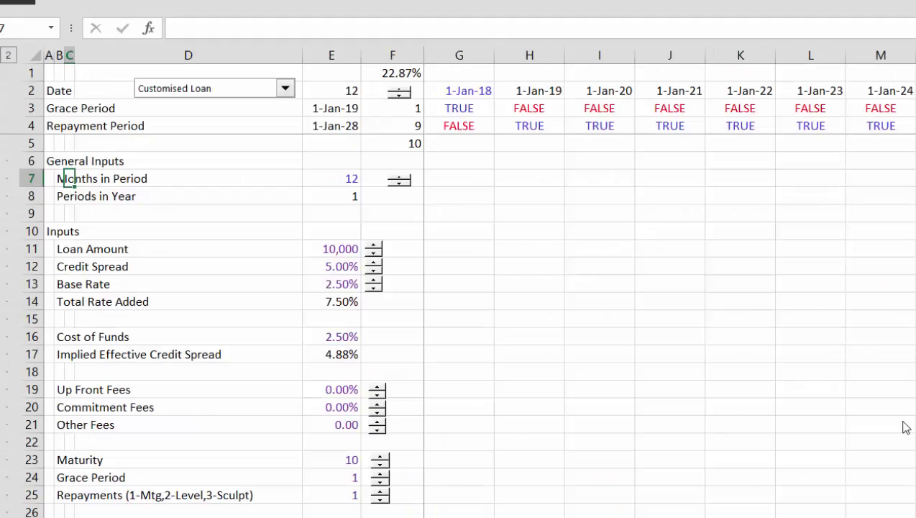
{"action": "left_click", "coordinate": [348, 348]}
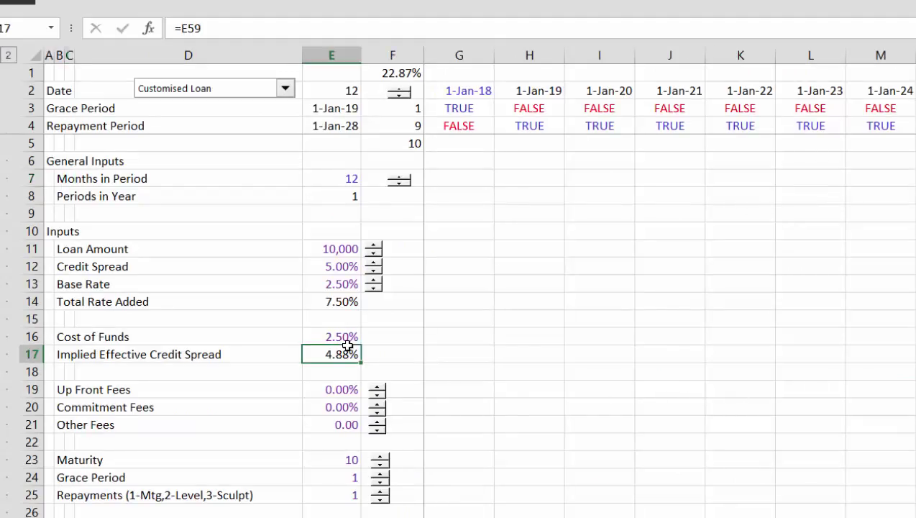
{"action": "key", "text": "Up"}
{"action": "key", "text": "Up"}
{"action": "key", "text": "Up"}
{"action": "key", "text": "Up"}
{"action": "key", "text": "Up"}
{"action": "key", "text": "Down"}
{"action": "key", "text": "Down"}
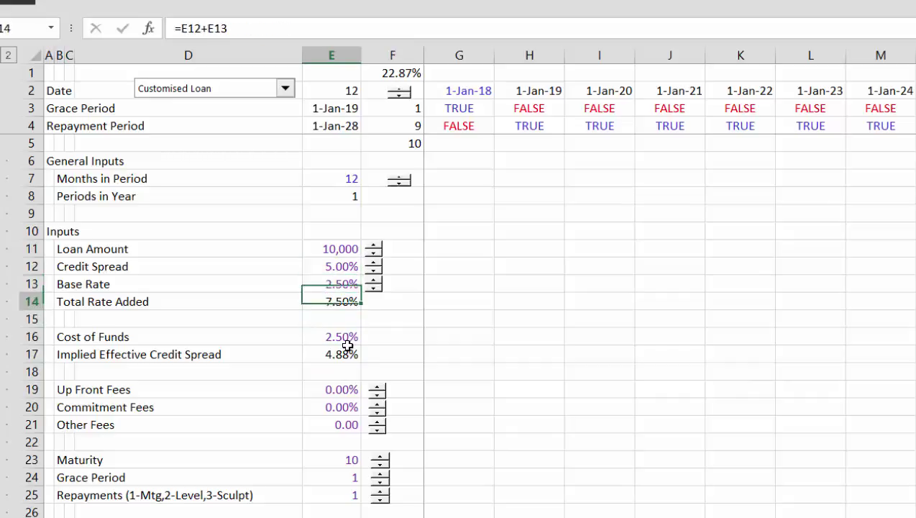
{"action": "key", "text": "Down"}
{"action": "key", "text": "Down"}
{"action": "key", "text": "Down"}
{"action": "key", "text": "Down"}
{"action": "key", "text": "Down"}
{"action": "key", "text": "Down"}
{"action": "key", "text": "Down"}
{"action": "key", "text": "Down"}
{"action": "key", "text": "Down"}
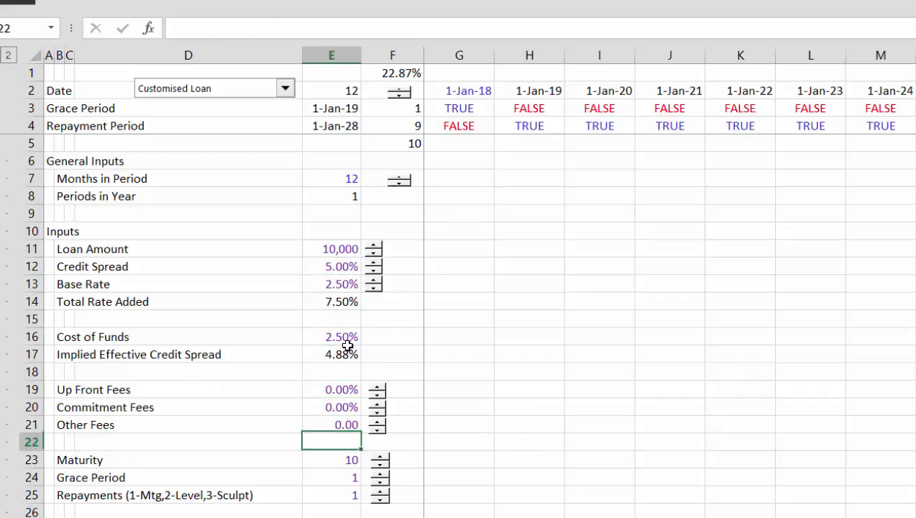
{"action": "key", "text": "Up"}
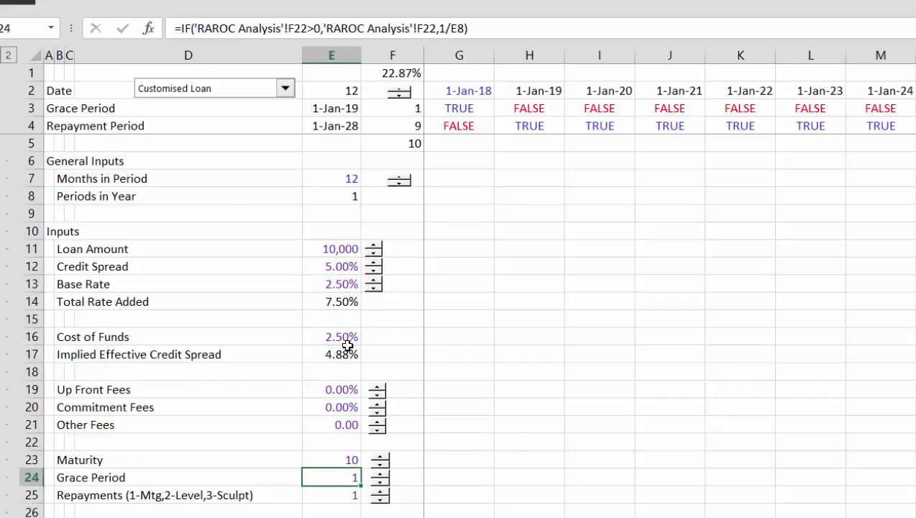
{"action": "key", "text": "Down"}
{"action": "key", "text": "Down"}
{"action": "key", "text": "Down"}
{"action": "key", "text": "Down"}
{"action": "key", "text": "Down"}
{"action": "key", "text": "Down"}
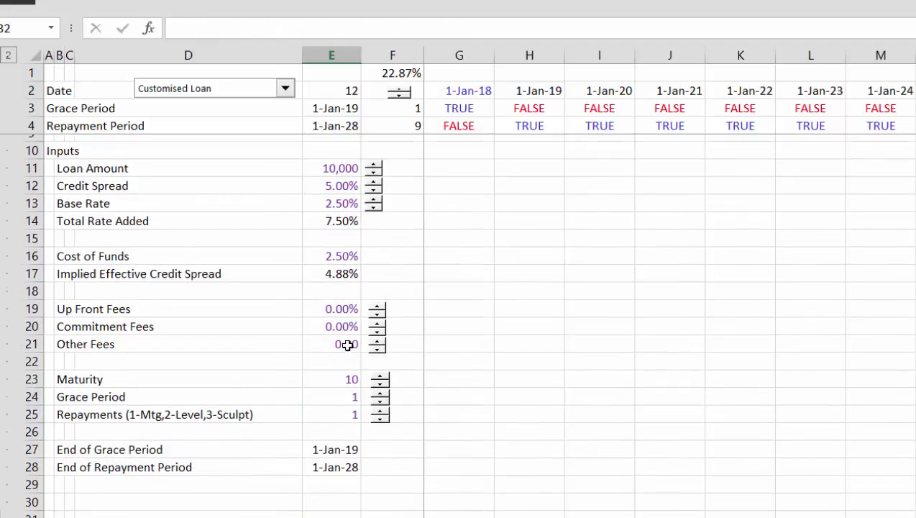
{"action": "key", "text": "Up"}
{"action": "key", "text": "Up"}
{"action": "key", "text": "Up"}
{"action": "key", "text": "Up"}
{"action": "key", "text": "Down"}
{"action": "key", "text": "Down"}
{"action": "key", "text": "Down"}
{"action": "key", "text": "Down"}
{"action": "key", "text": "Down"}
{"action": "key", "text": "Down"}
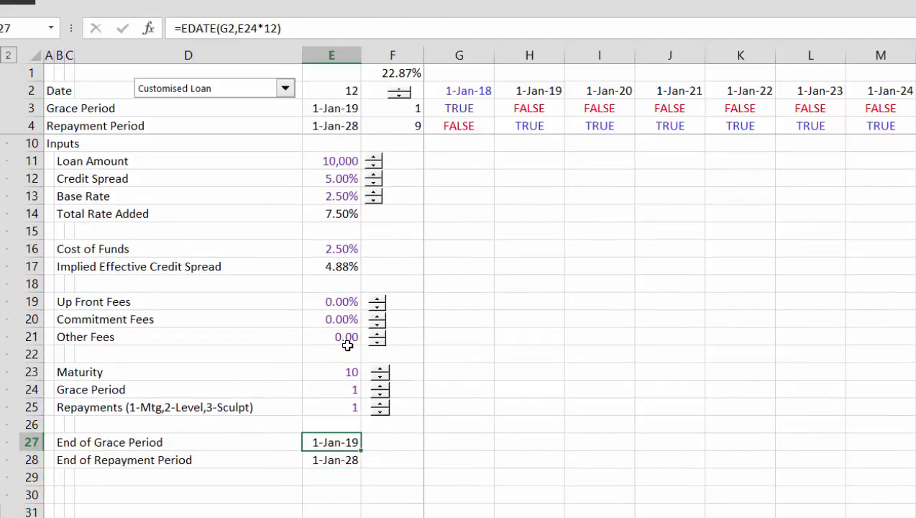
{"action": "key", "text": "Down"}
{"action": "key", "text": "Down"}
{"action": "key", "text": "Down"}
{"action": "key", "text": "Down"}
{"action": "key", "text": "Down"}
{"action": "key", "text": "Down"}
{"action": "key", "text": "Down"}
{"action": "key", "text": "Down"}
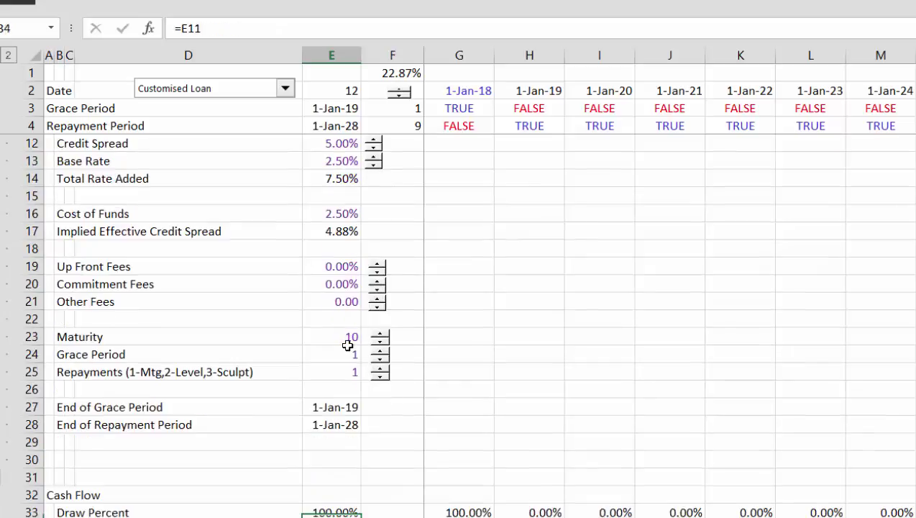
{"action": "key", "text": "Up"}
{"action": "key", "text": "Up"}
{"action": "key", "text": "Up"}
{"action": "key", "text": "Up"}
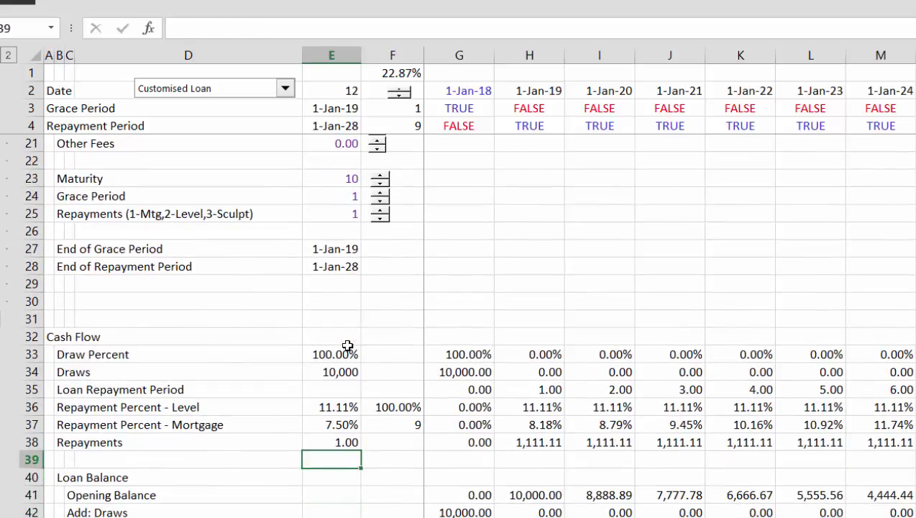
{"action": "key", "text": "Right"}
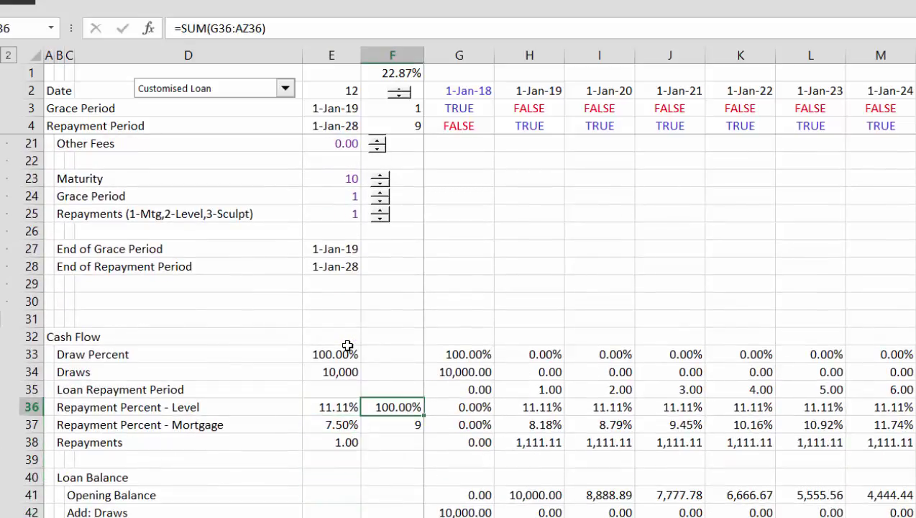
{"action": "key", "text": "Left"}
{"action": "key", "text": "Right"}
{"action": "key", "text": "Right"}
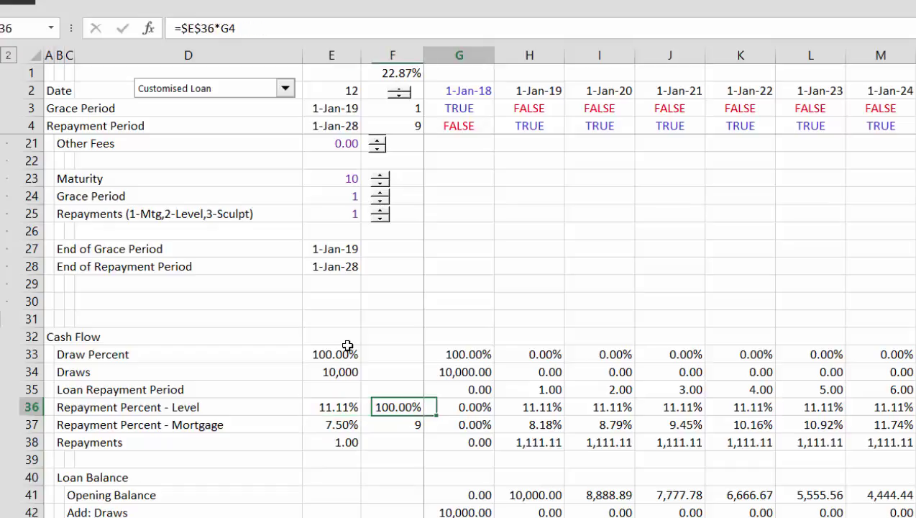
{"action": "key", "text": "Left"}
{"action": "key", "text": "Left"}
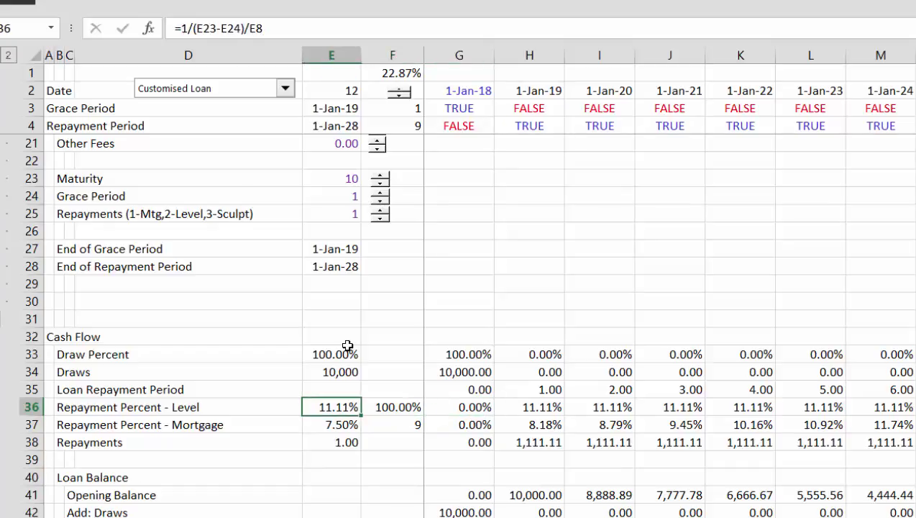
{"action": "key", "text": "F2"}
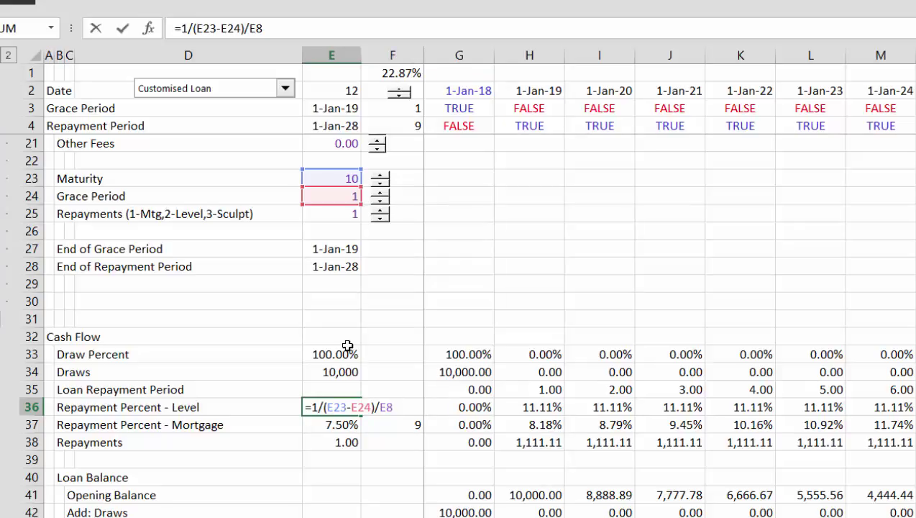
{"action": "key", "text": "Return"}
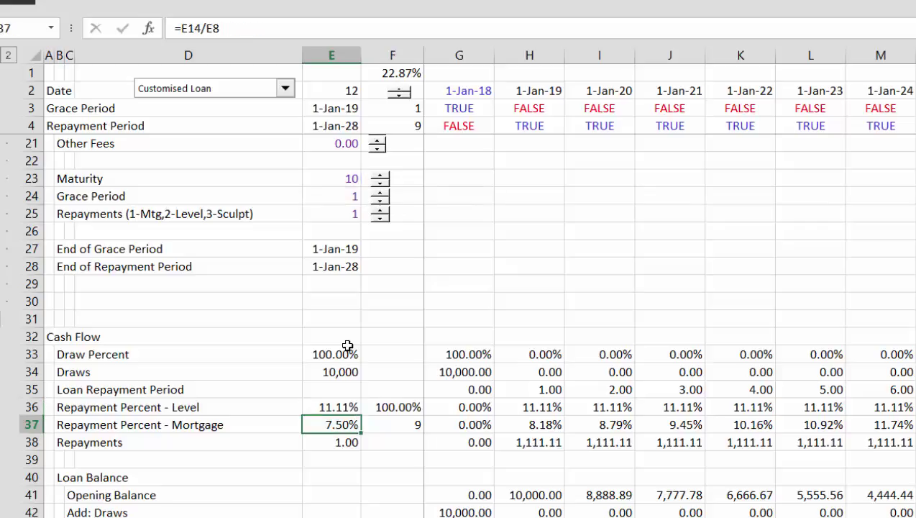
{"action": "key", "text": "Page_Up"}
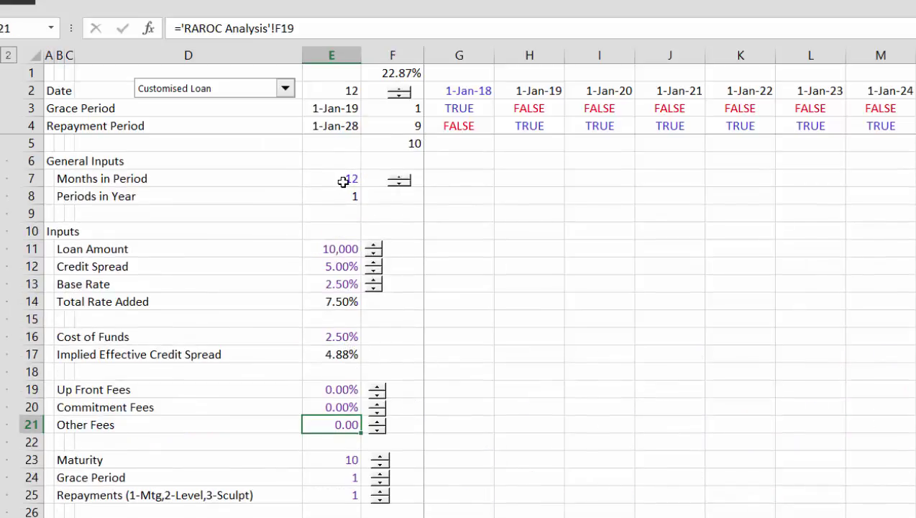
{"action": "left_click", "coordinate": [341, 205]}
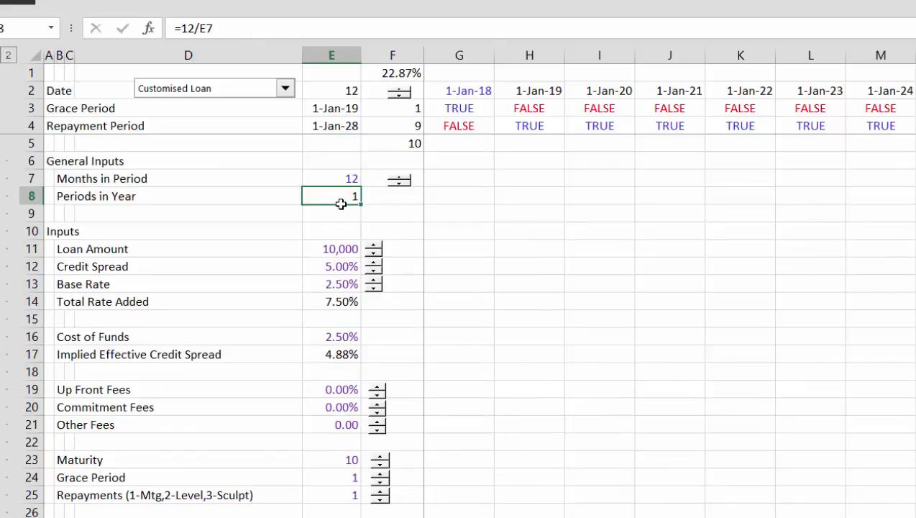
{"action": "key", "text": "Up"}
{"action": "key", "text": "Down"}
{"action": "key", "text": "Page_Down"}
{"action": "key", "text": "Page_Down"}
{"action": "key", "text": "Page_Up"}
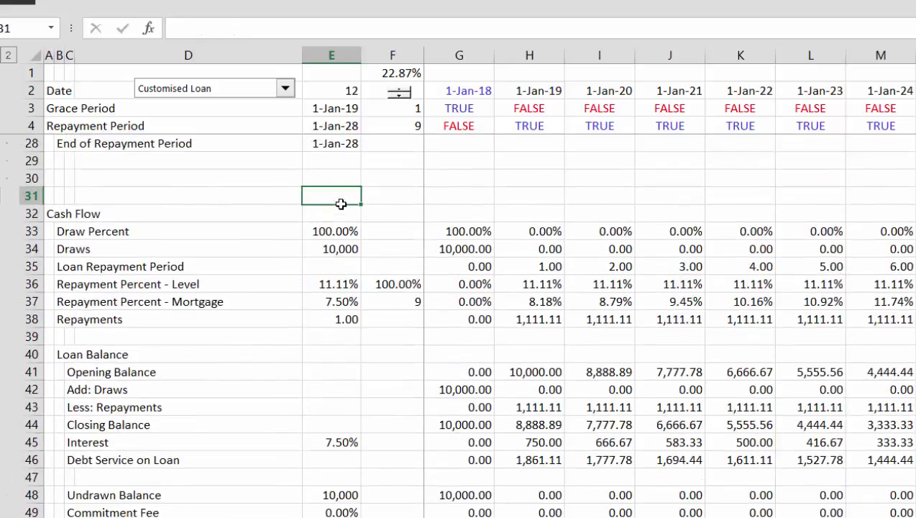
{"action": "key", "text": "Down"}
{"action": "key", "text": "Down"}
{"action": "key", "text": "Down"}
{"action": "key", "text": "Down"}
{"action": "key", "text": "Down"}
{"action": "key", "text": "Down"}
{"action": "key", "text": "Up"}
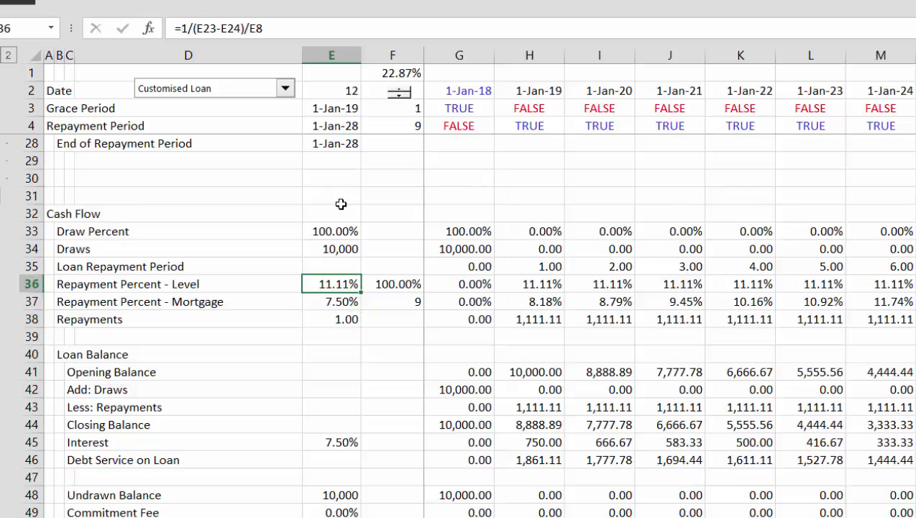
{"action": "key", "text": "Down"}
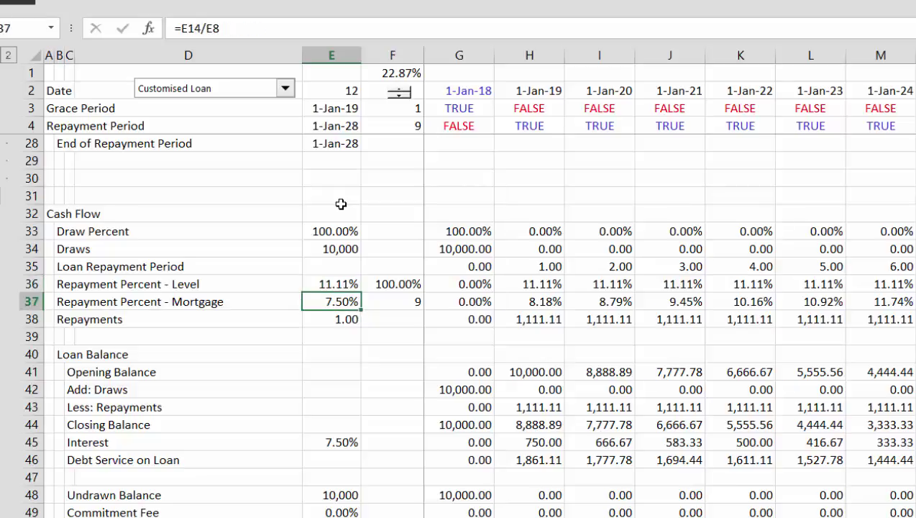
{"action": "key", "text": "F2"}
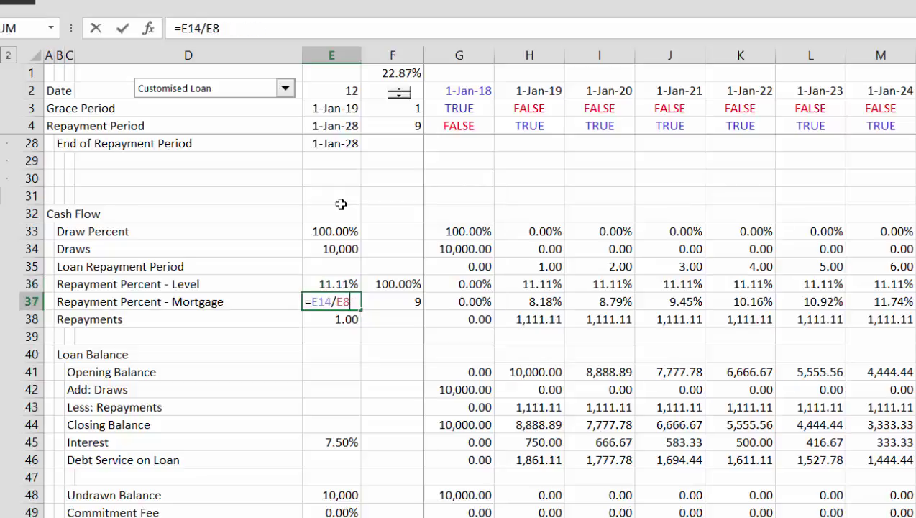
{"action": "key", "text": "Return"}
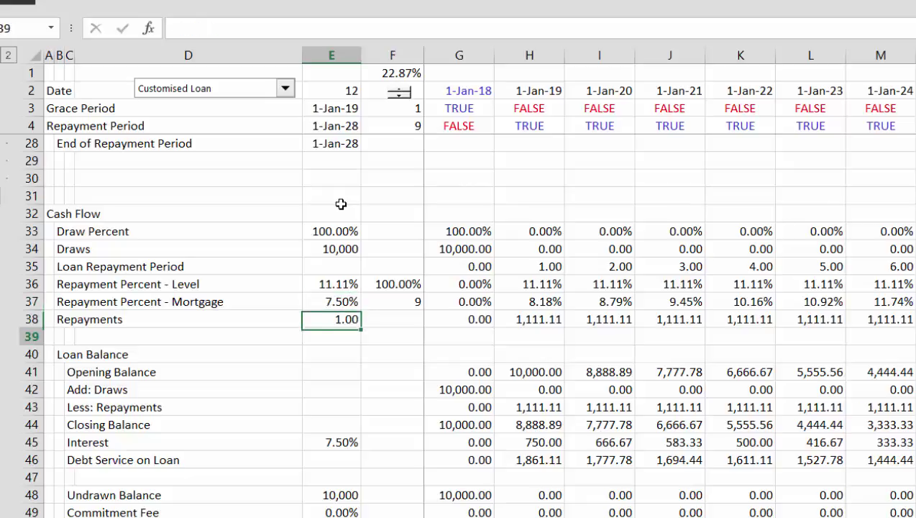
{"action": "key", "text": "Down"}
{"action": "key", "text": "Down"}
{"action": "key", "text": "Down"}
{"action": "key", "text": "Down"}
{"action": "key", "text": "Down"}
{"action": "key", "text": "Down"}
{"action": "key", "text": "Down"}
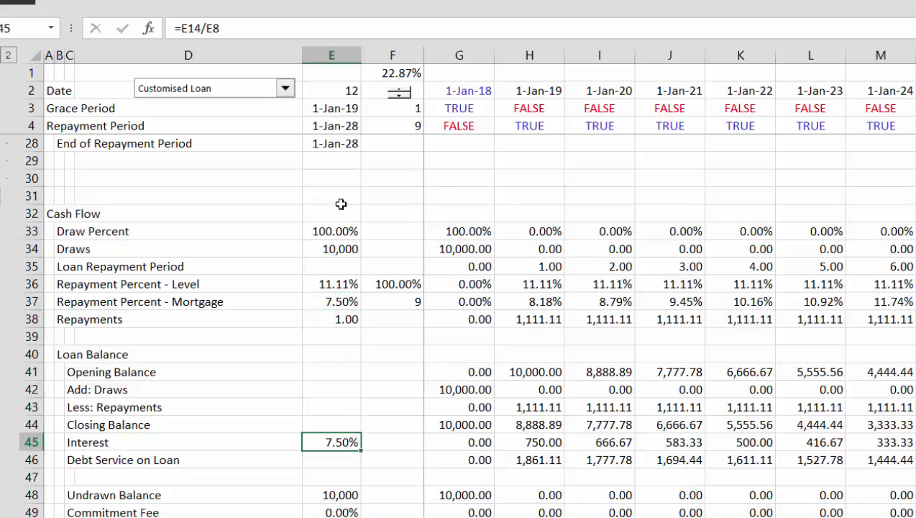
{"action": "key", "text": "F2"}
{"action": "key", "text": "Return"}
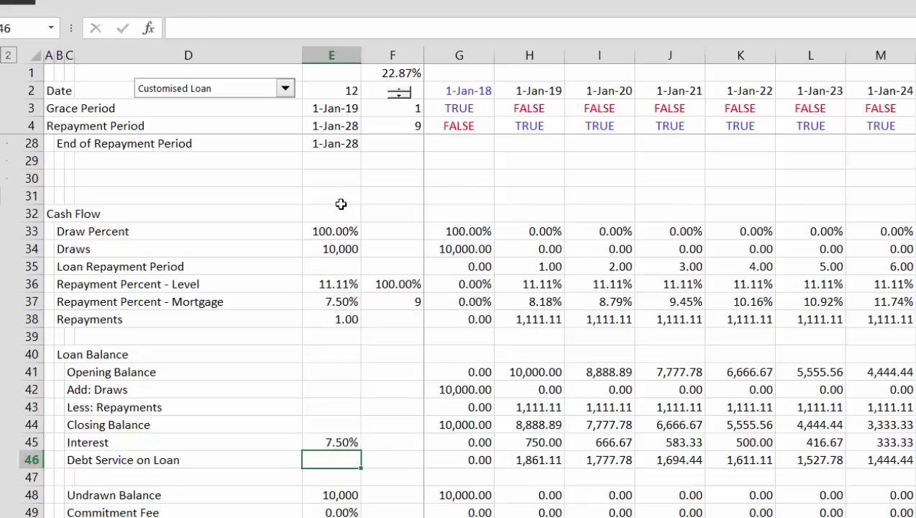
{"action": "key", "text": "Up"}
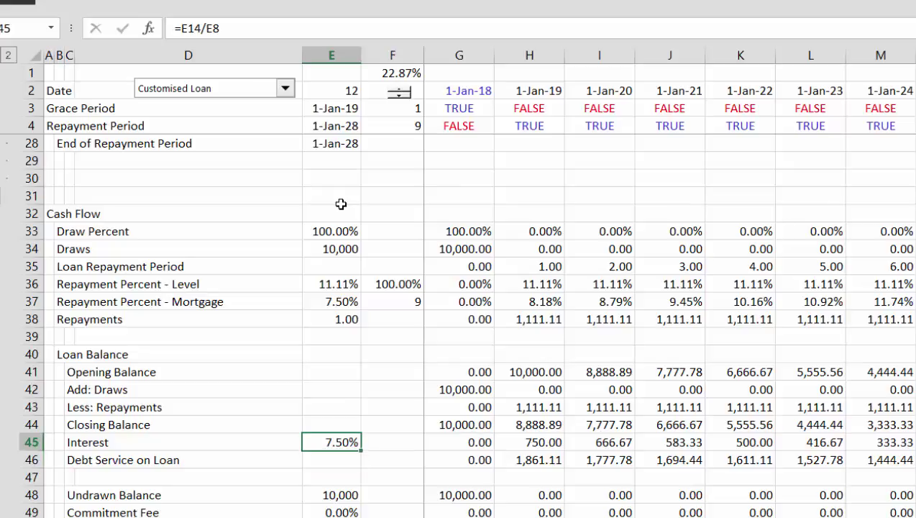
{"action": "left_click", "coordinate": [401, 99]}
{"action": "left_click", "coordinate": [400, 100]}
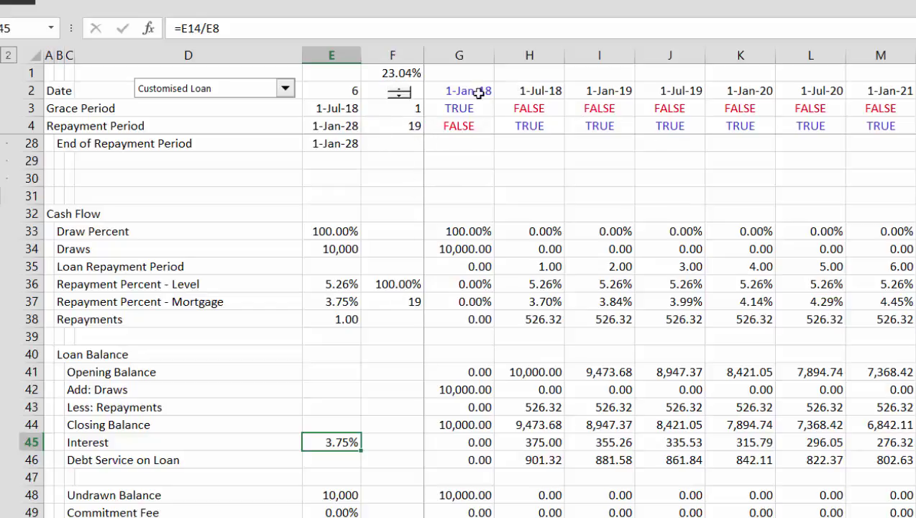
{"action": "left_click", "coordinate": [399, 95]}
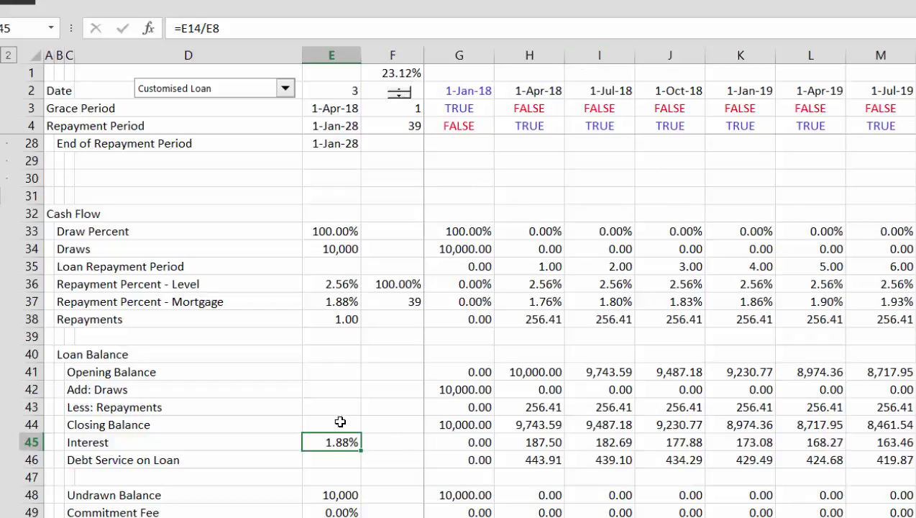
{"action": "key", "text": "Down"}
{"action": "key", "text": "Down"}
{"action": "key", "text": "Down"}
{"action": "key", "text": "Down"}
{"action": "key", "text": "Down"}
{"action": "key", "text": "Down"}
{"action": "key", "text": "Down"}
{"action": "key", "text": "Down"}
{"action": "key", "text": "Down"}
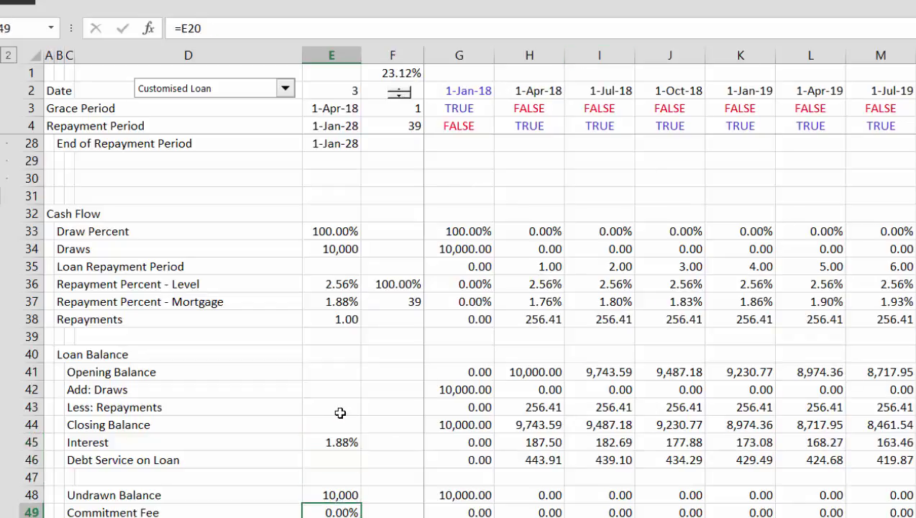
{"action": "key", "text": "Down"}
{"action": "key", "text": "Down"}
{"action": "key", "text": "Down"}
{"action": "key", "text": "Down"}
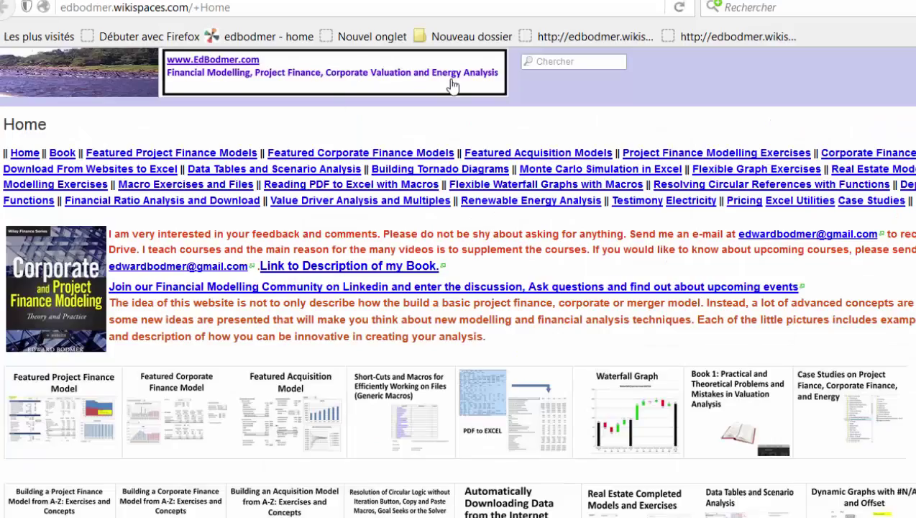
{"action": "scroll", "coordinate": [452, 85], "scroll_direction": "down", "scroll_amount": 2}
{"action": "scroll", "coordinate": [451, 85], "scroll_direction": "down", "scroll_amount": 2}
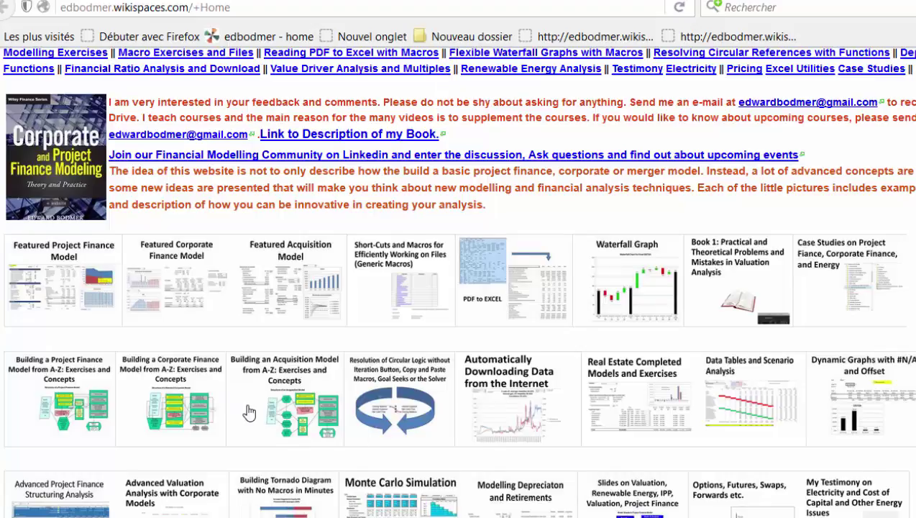
{"action": "scroll", "coordinate": [248, 411], "scroll_direction": "down", "scroll_amount": 6}
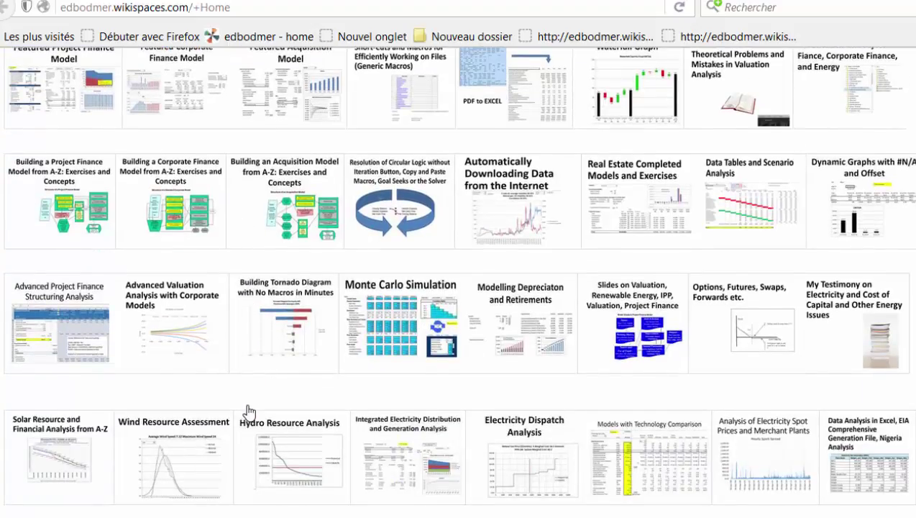
{"action": "scroll", "coordinate": [247, 411], "scroll_direction": "down", "scroll_amount": 2}
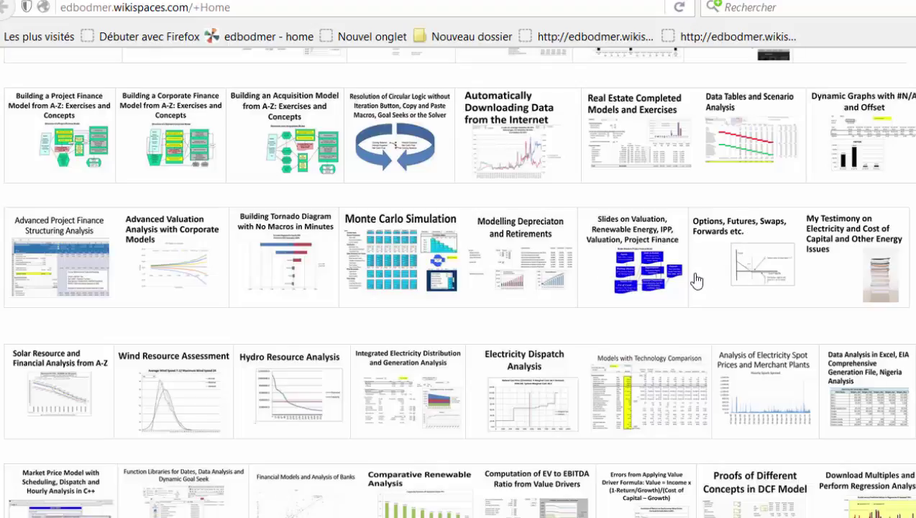
{"action": "scroll", "coordinate": [696, 279], "scroll_direction": "up", "scroll_amount": 10}
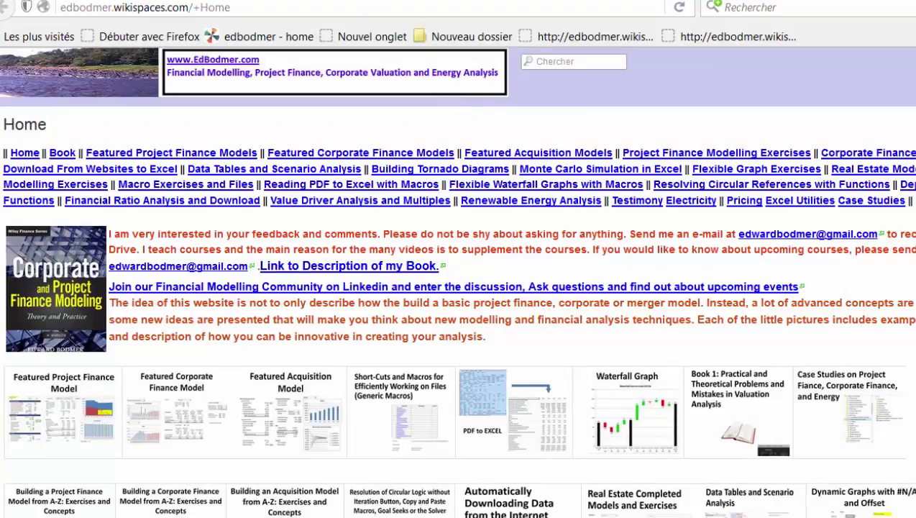
{"action": "mouse_move", "coordinate": [458, 517]}
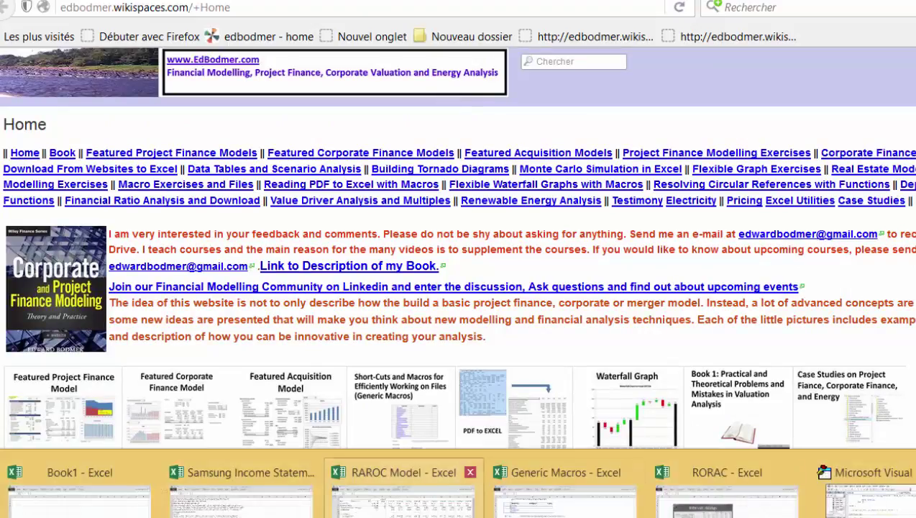
- Bring the RAROC Model workbook forward and inspect the E57 cost-of-funding and E59 formulas
{"action": "left_click", "coordinate": [403, 500]}
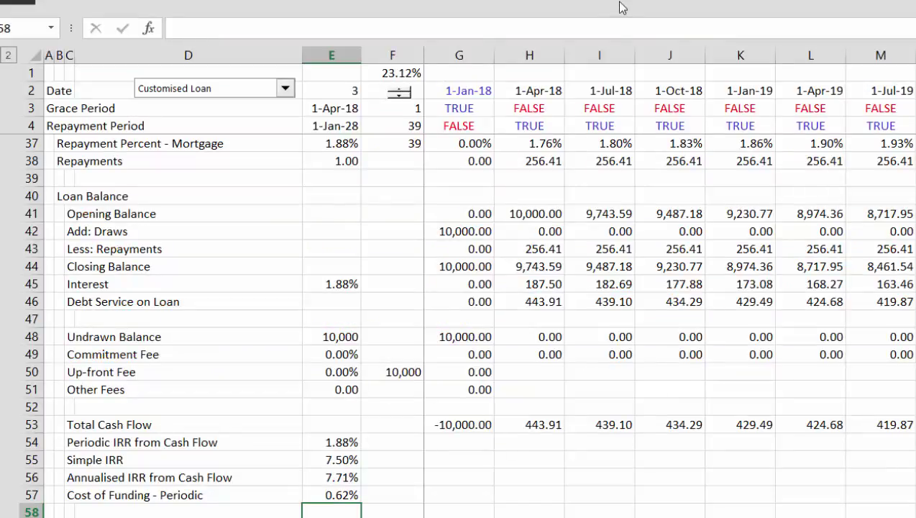
{"action": "key", "text": "Down"}
{"action": "key", "text": "Down"}
{"action": "key", "text": "Down"}
{"action": "key", "text": "Down"}
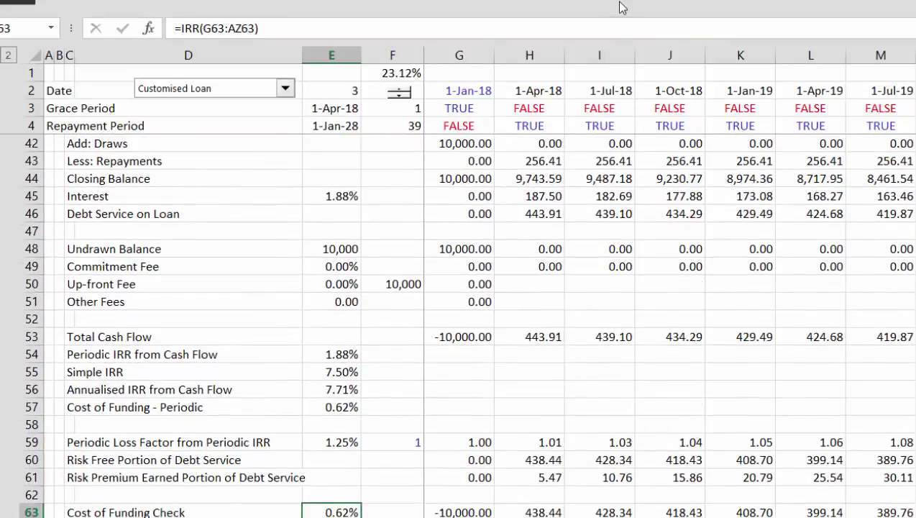
{"action": "key", "text": "Up"}
{"action": "key", "text": "Up"}
{"action": "key", "text": "Up"}
{"action": "key", "text": "Up"}
{"action": "key", "text": "Up"}
{"action": "key", "text": "Up"}
{"action": "key", "text": "Up"}
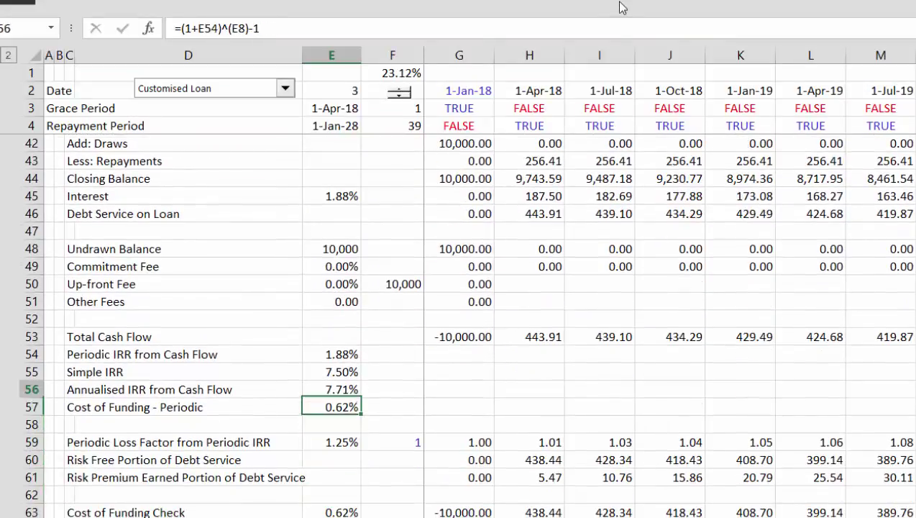
{"action": "key", "text": "Down"}
{"action": "key", "text": "F2"}
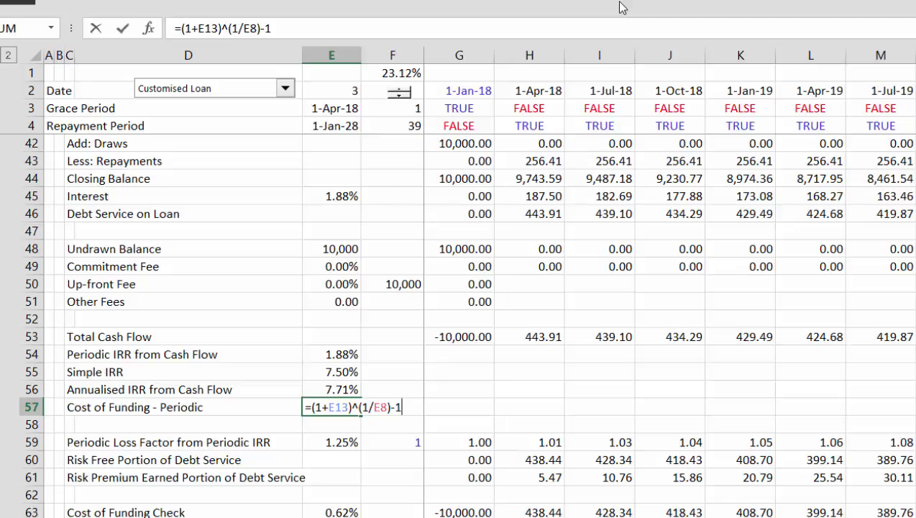
{"action": "key", "text": "Return"}
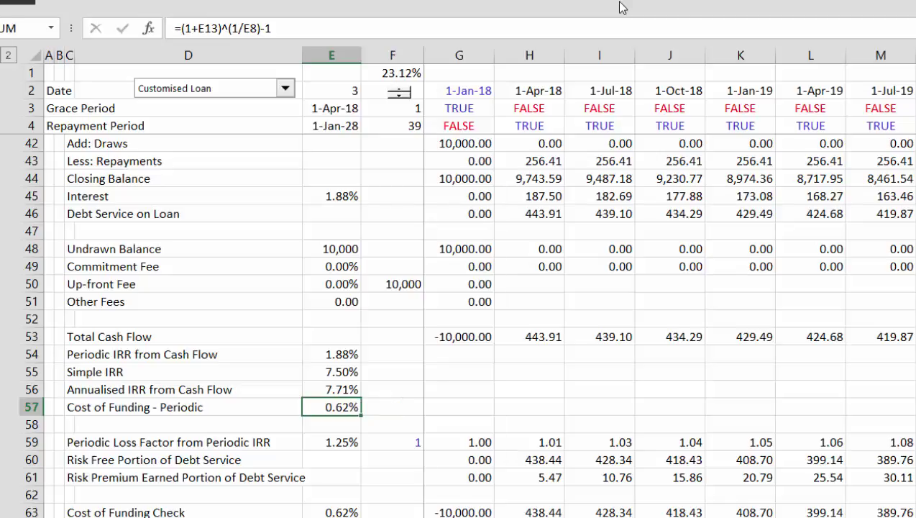
{"action": "key", "text": "Down"}
{"action": "key", "text": "F2"}
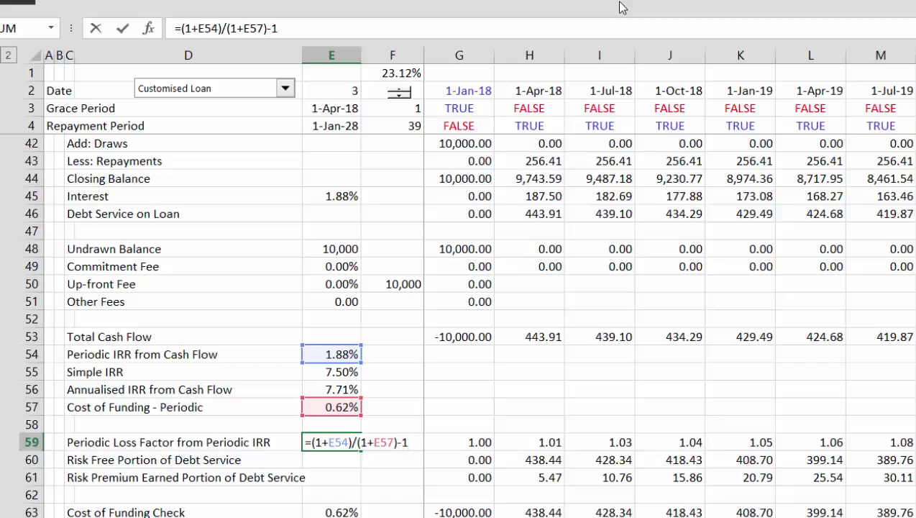
- Rename the D59 label from Periodic Loss Factor to 'Effective Periodic CS from Periodic IRR'
{"action": "key", "text": "Return"}
{"action": "key", "text": "Left"}
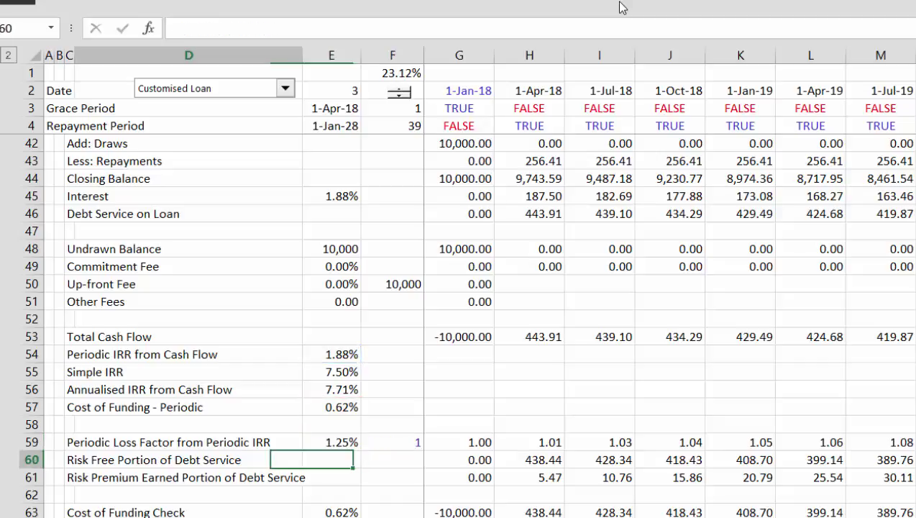
{"action": "key", "text": "Up"}
{"action": "type", "text": "P"}
{"action": "key", "text": "Escape"}
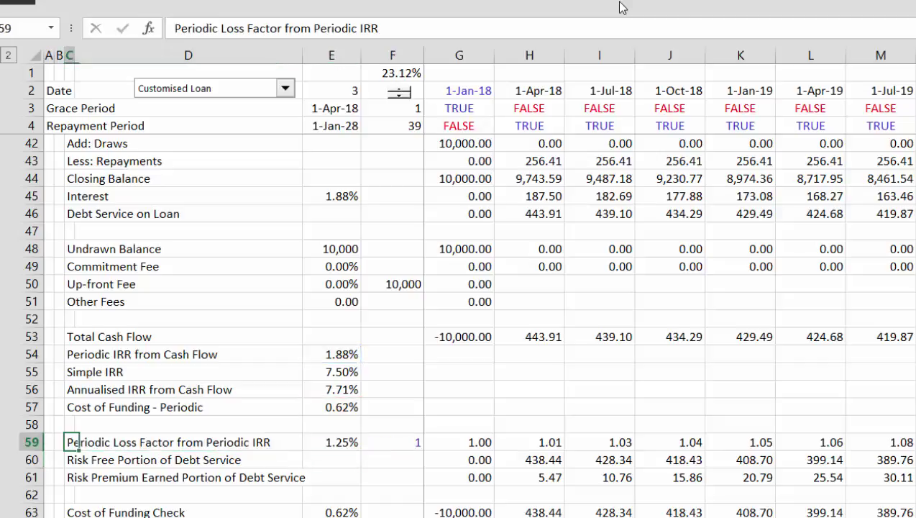
{"action": "key", "text": "F2"}
{"action": "key", "text": "BackSpace"}
{"action": "key", "text": "BackSpace"}
{"action": "key", "text": "BackSpace"}
{"action": "key", "text": "BackSpace"}
{"action": "key", "text": "BackSpace"}
{"action": "key", "text": "BackSpace"}
{"action": "key", "text": "BackSpace"}
{"action": "key", "text": "BackSpace"}
{"action": "key", "text": "BackSpace"}
{"action": "key", "text": "BackSpace"}
{"action": "key", "text": "BackSpace"}
{"action": "key", "text": "BackSpace"}
{"action": "key", "text": "BackSpace"}
{"action": "key", "text": "BackSpace"}
{"action": "key", "text": "BackSpace"}
{"action": "key", "text": "BackSpace"}
{"action": "key", "text": "BackSpace"}
{"action": "key", "text": "BackSpace"}
{"action": "key", "text": "BackSpace"}
{"action": "key", "text": "BackSpace"}
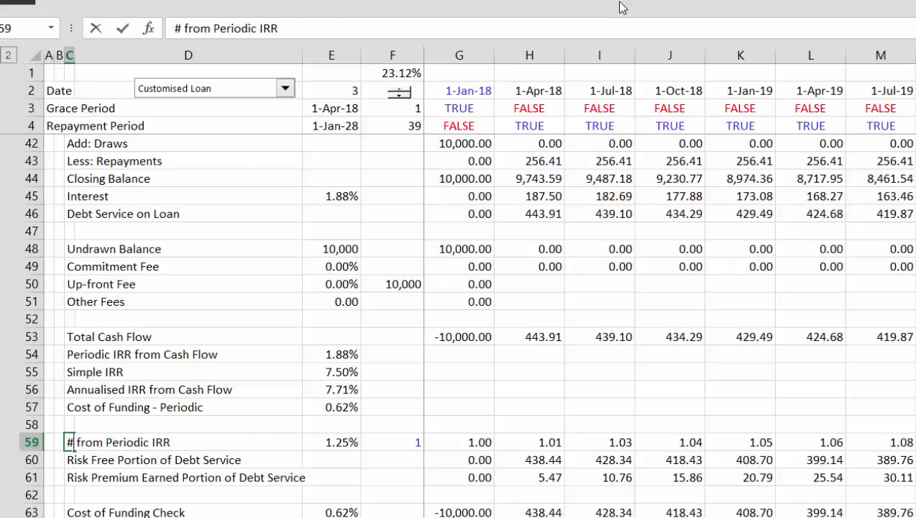
{"action": "type", "text": "E"}
{"action": "type", "text": "ffectiv"}
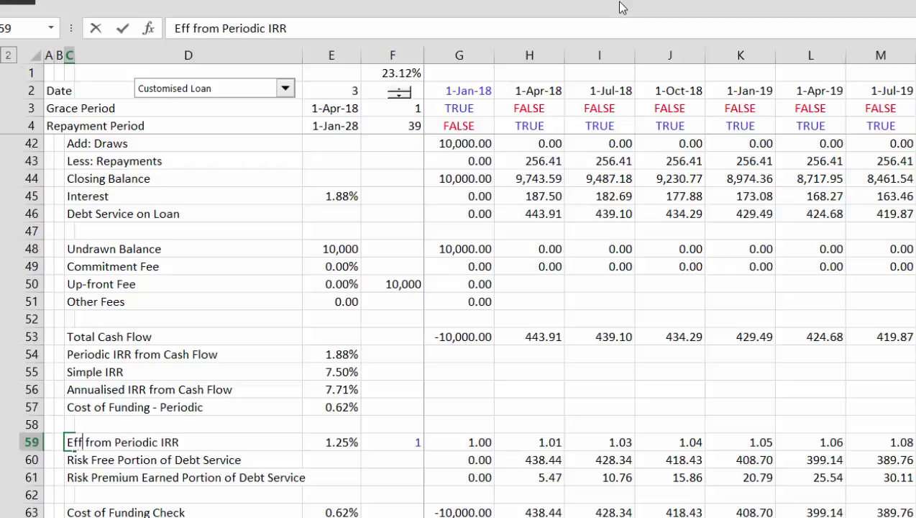
{"action": "type", "text": "e PE from Perio"}
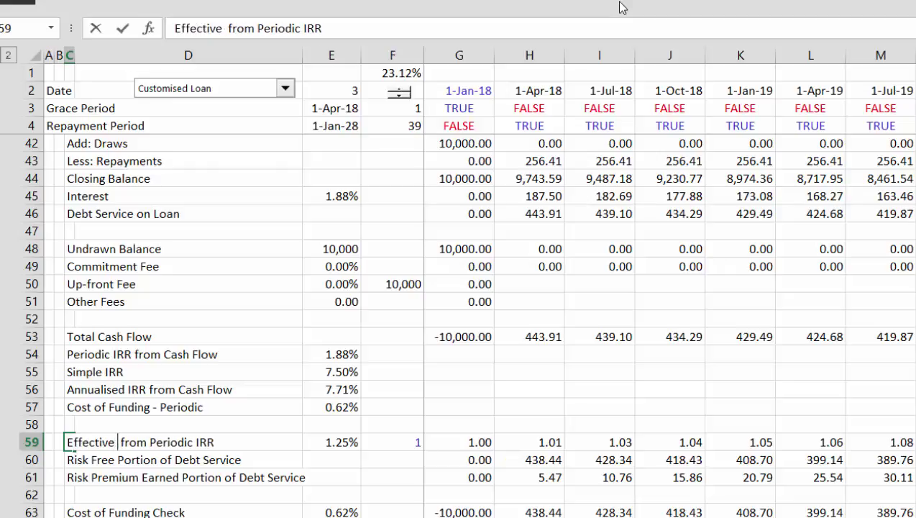
{"action": "key", "text": "BackSpace"}
{"action": "key", "text": "BackSpace"}
{"action": "key", "text": "BackSpace"}
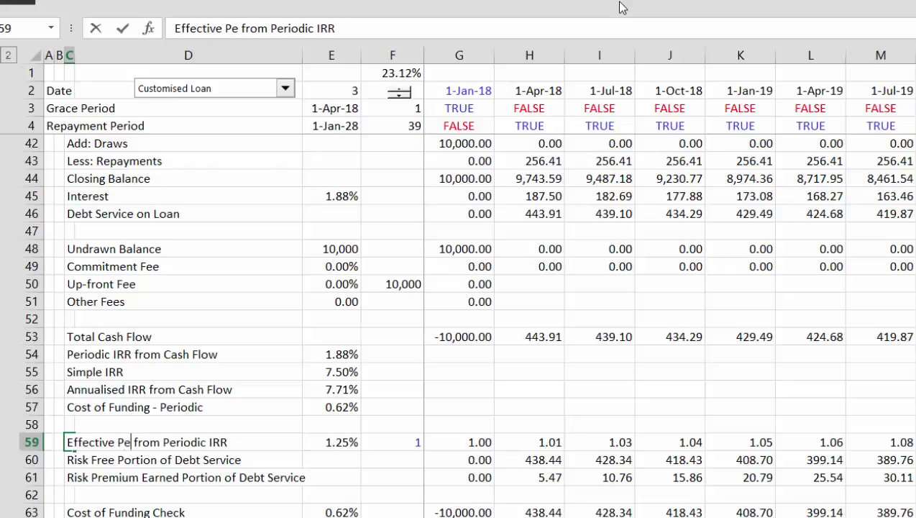
{"action": "type", "text": "riodic"}
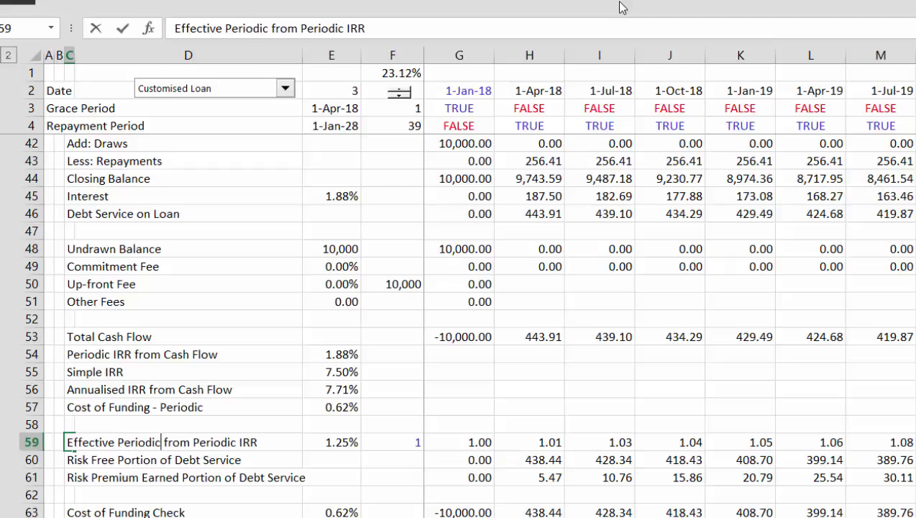
{"action": "type", "text": " Cre"}
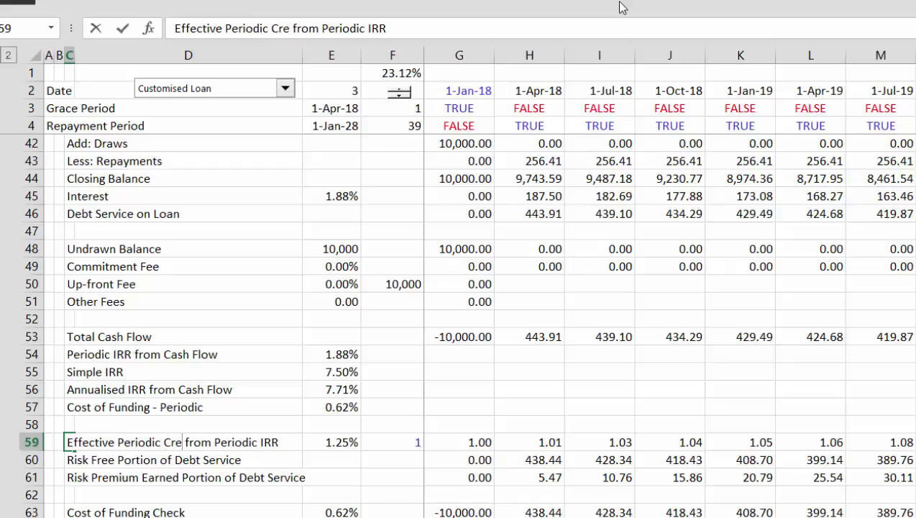
{"action": "key", "text": "BackSpace"}
{"action": "key", "text": "BackSpace"}
{"action": "type", "text": "S"}
{"action": "key", "text": "Return"}
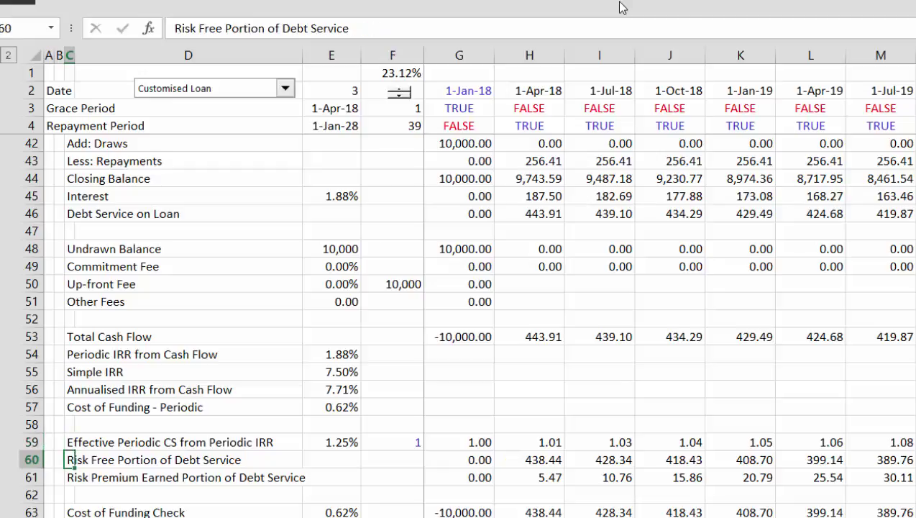
{"action": "key", "text": "Down"}
{"action": "key", "text": "Up"}
{"action": "key", "text": "Right"}
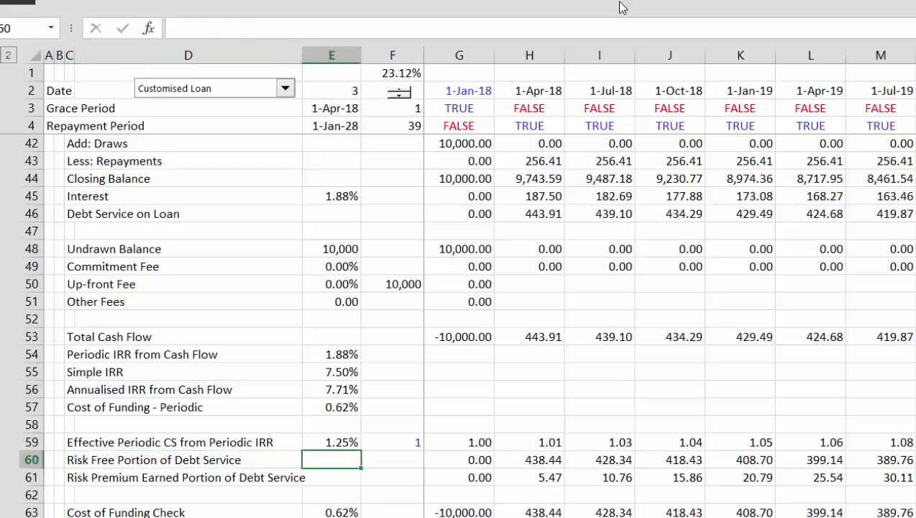
{"action": "key", "text": "Up"}
{"action": "key", "text": "Right"}
{"action": "key", "text": "Right"}
{"action": "key", "text": "Right"}
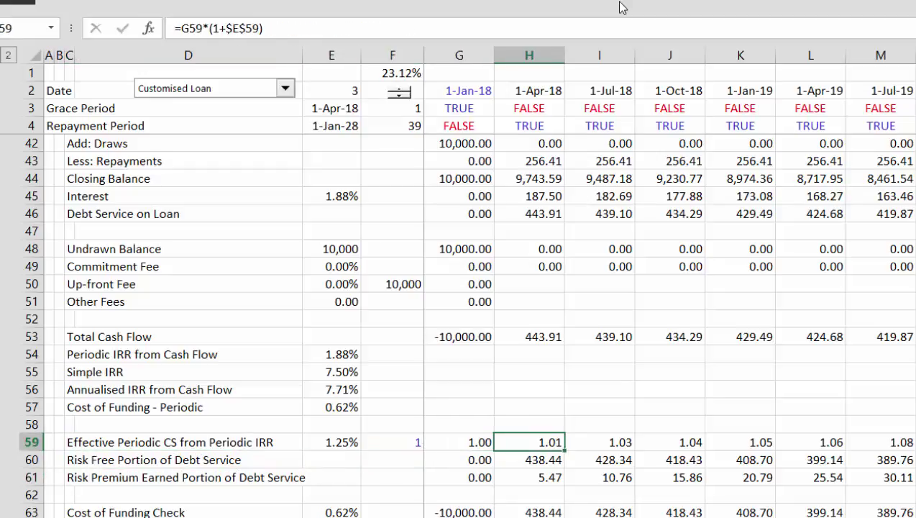
{"action": "key", "text": "Left"}
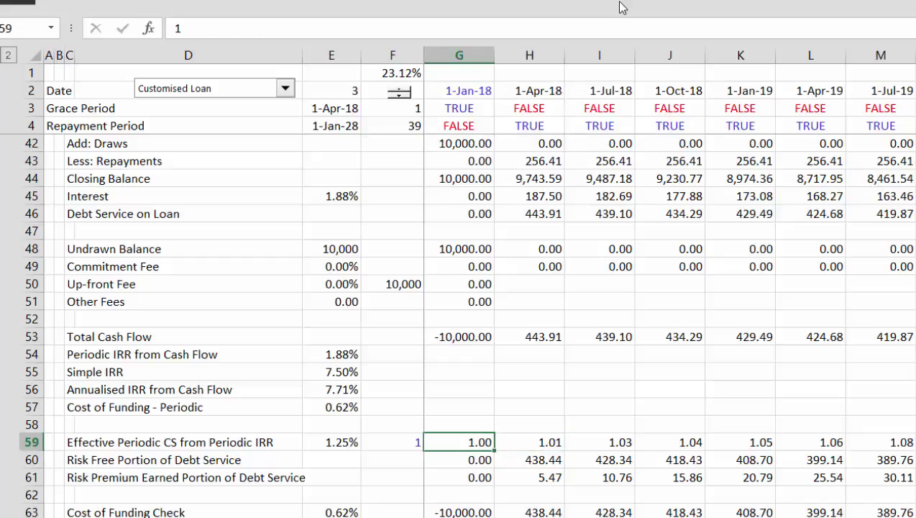
{"action": "key", "text": "Right"}
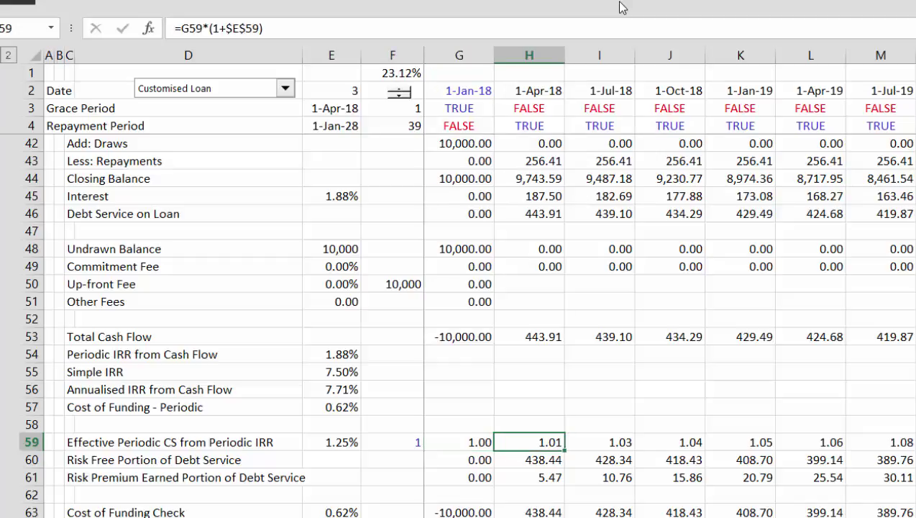
{"action": "key", "text": "Left"}
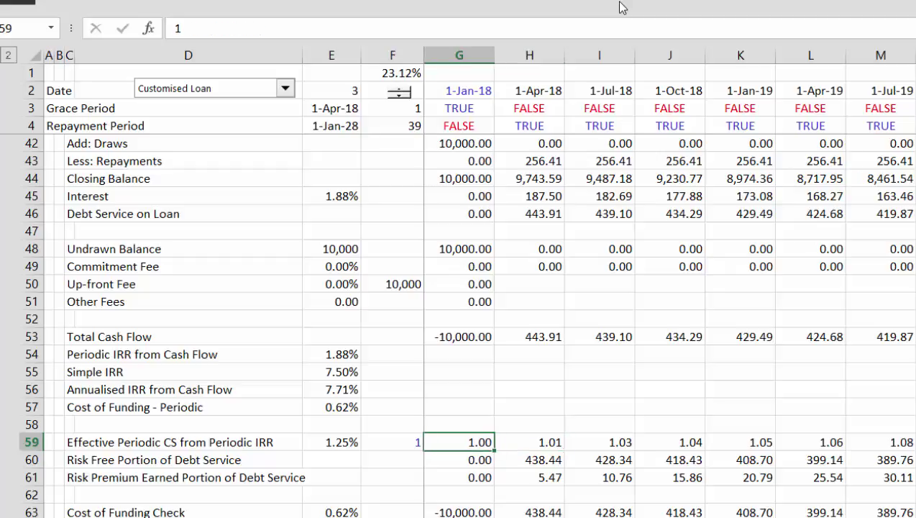
{"action": "key", "text": "Right"}
{"action": "key", "text": "Left"}
{"action": "key", "text": "ctrl+a"}
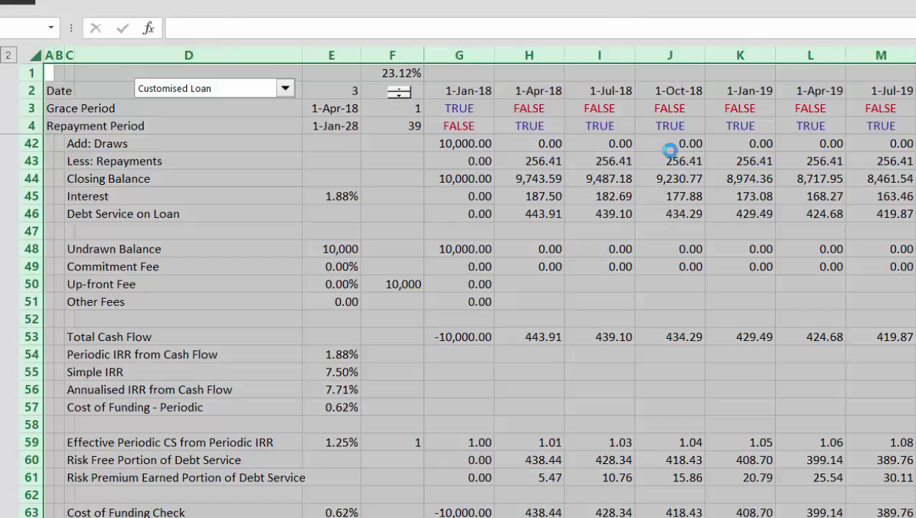
{"action": "key", "text": "Left"}
{"action": "key", "text": "Right"}
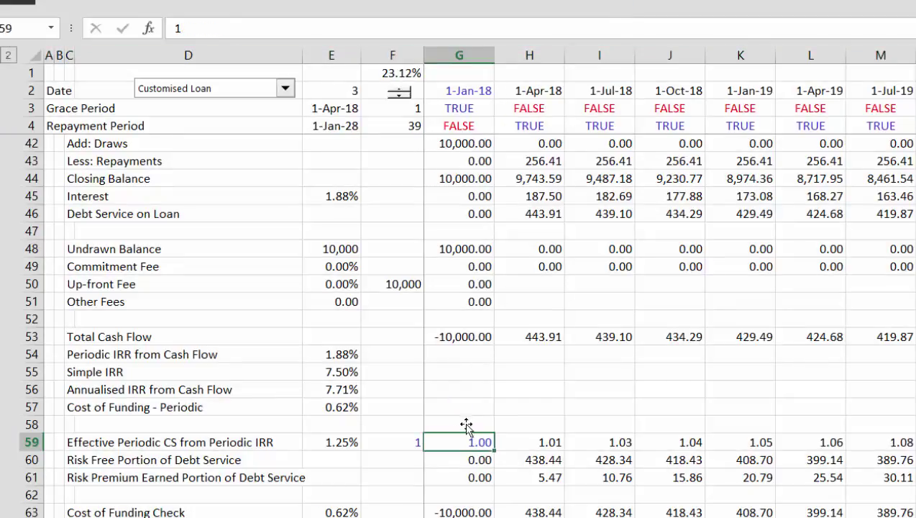
{"action": "key", "text": "Down"}
{"action": "key", "text": "Up"}
{"action": "key", "text": "Right"}
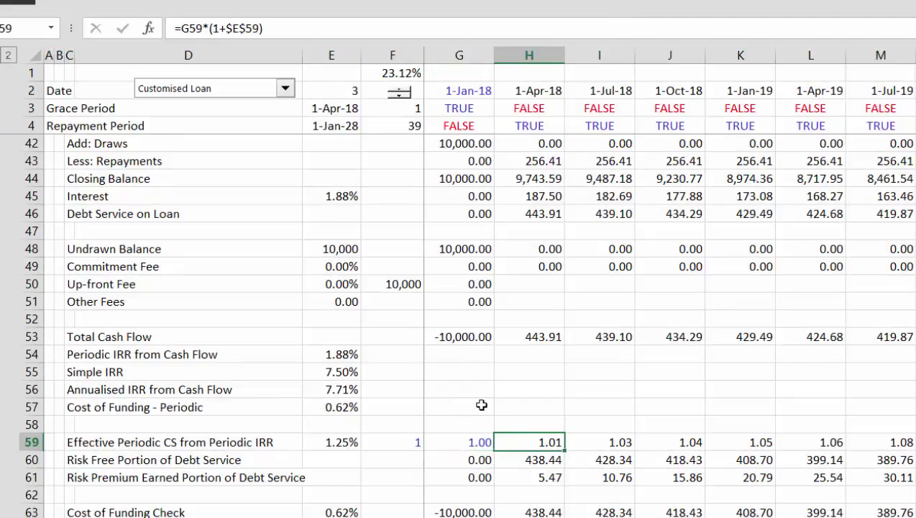
{"action": "key", "text": "Down"}
{"action": "key", "text": "Down"}
{"action": "key", "text": "Up"}
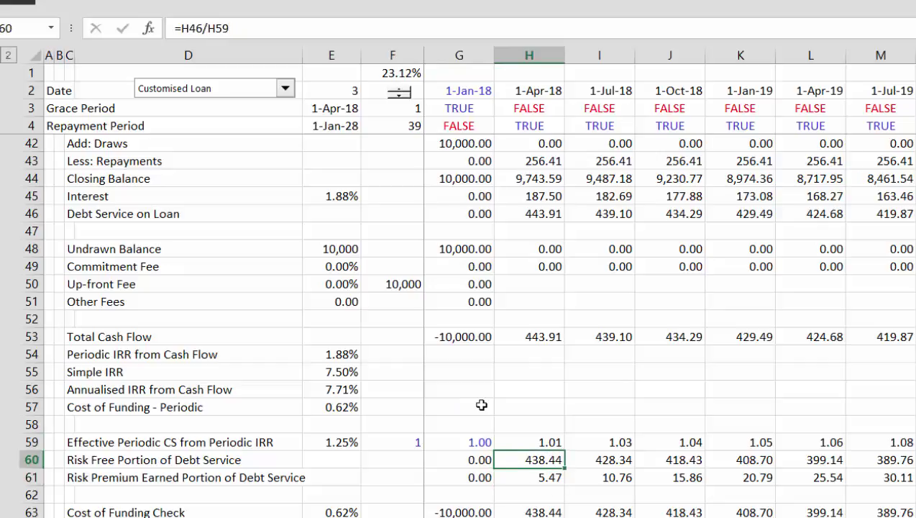
{"action": "key", "text": "F2"}
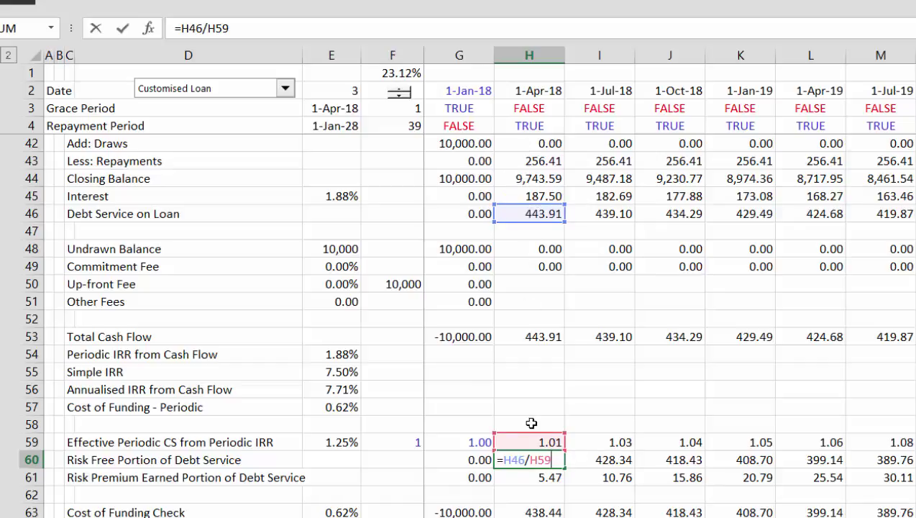
{"action": "key", "text": "Return"}
{"action": "key", "text": "Left"}
{"action": "key", "text": "Left"}
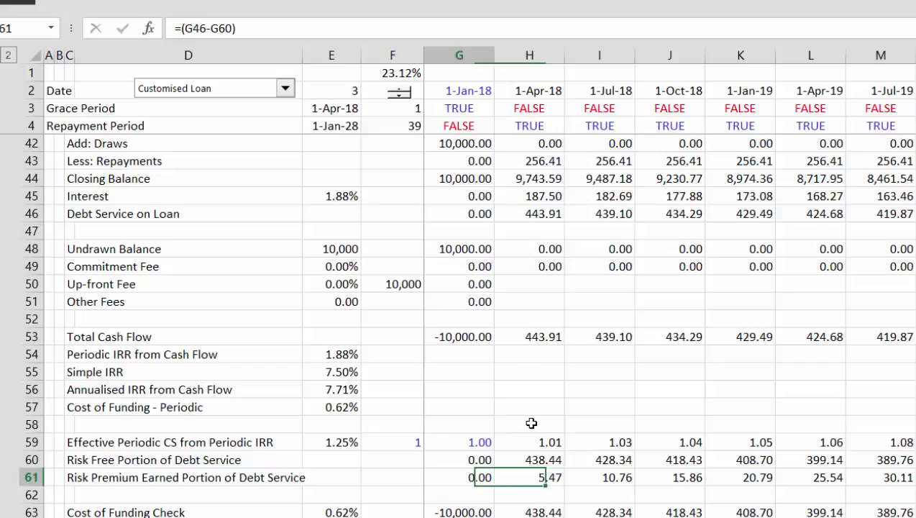
{"action": "key", "text": "Right"}
{"action": "key", "text": "Right"}
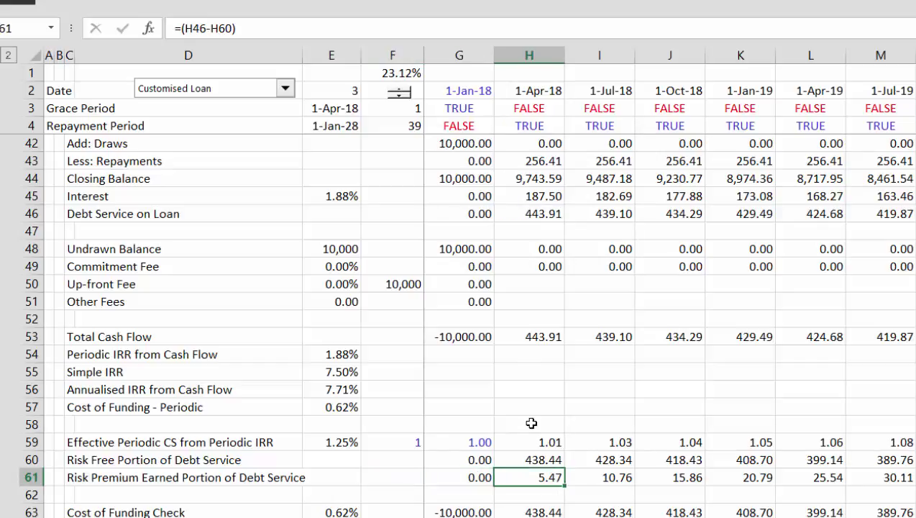
{"action": "key", "text": "Right"}
{"action": "key", "text": "Right"}
{"action": "key", "text": "Right"}
{"action": "key", "text": "Right"}
{"action": "key", "text": "Right"}
{"action": "key", "text": "Right"}
{"action": "key", "text": "Right"}
{"action": "key", "text": "Right"}
{"action": "key", "text": "Right"}
{"action": "key", "text": "Right"}
{"action": "key", "text": "Right"}
{"action": "key", "text": "Right"}
{"action": "key", "text": "Right"}
{"action": "key", "text": "Right"}
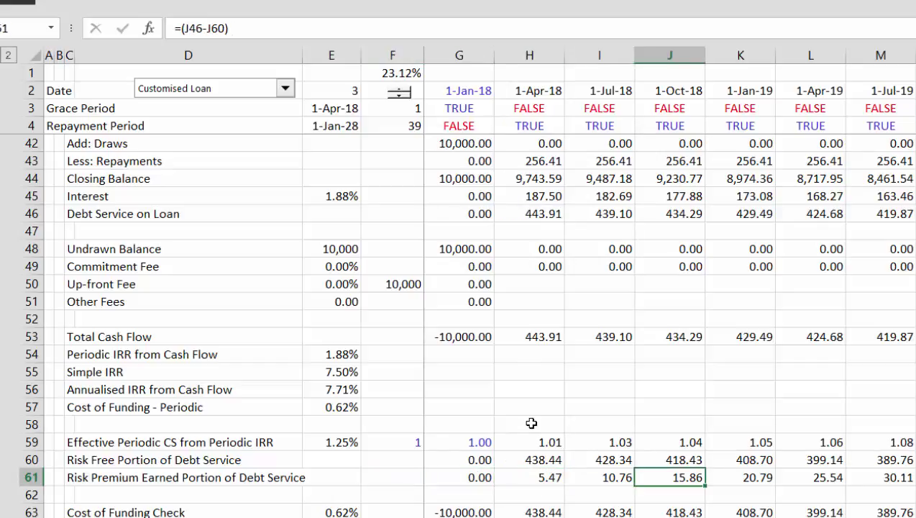
{"action": "key", "text": "Right"}
{"action": "key", "text": "Right"}
{"action": "key", "text": "Right"}
{"action": "key", "text": "Right"}
{"action": "key", "text": "Right"}
{"action": "key", "text": "Left"}
{"action": "key", "text": "Left"}
{"action": "key", "text": "Left"}
{"action": "key", "text": "Left"}
{"action": "key", "text": "Left"}
{"action": "key", "text": "Left"}
{"action": "key", "text": "Left"}
{"action": "key", "text": "Left"}
{"action": "key", "text": "Left"}
{"action": "key", "text": "Left"}
{"action": "key", "text": "Left"}
{"action": "key", "text": "Left"}
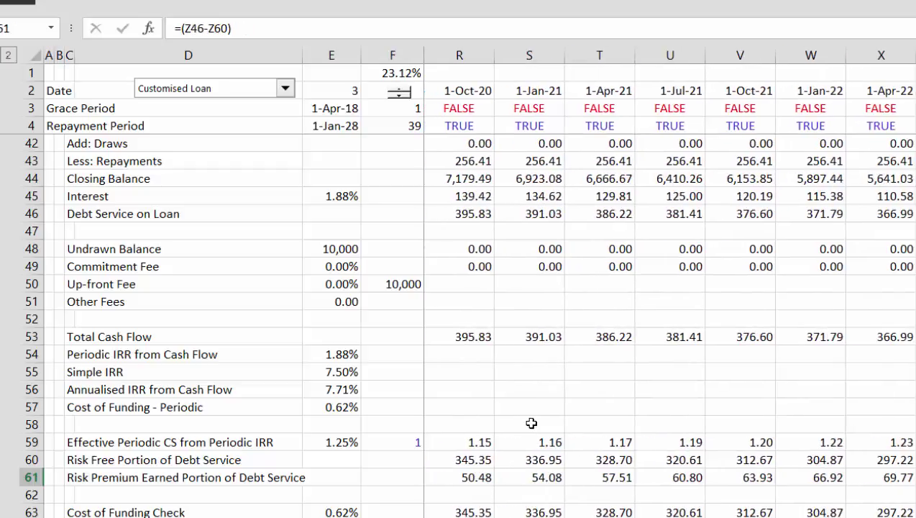
{"action": "key", "text": "Left"}
{"action": "key", "text": "Left"}
{"action": "key", "text": "Left"}
{"action": "key", "text": "Left"}
{"action": "key", "text": "Left"}
{"action": "key", "text": "Left"}
{"action": "key", "text": "Left"}
{"action": "key", "text": "Left"}
{"action": "key", "text": "Left"}
{"action": "key", "text": "Left"}
{"action": "key", "text": "Left"}
{"action": "key", "text": "Left"}
{"action": "key", "text": "Left"}
{"action": "key", "text": "Left"}
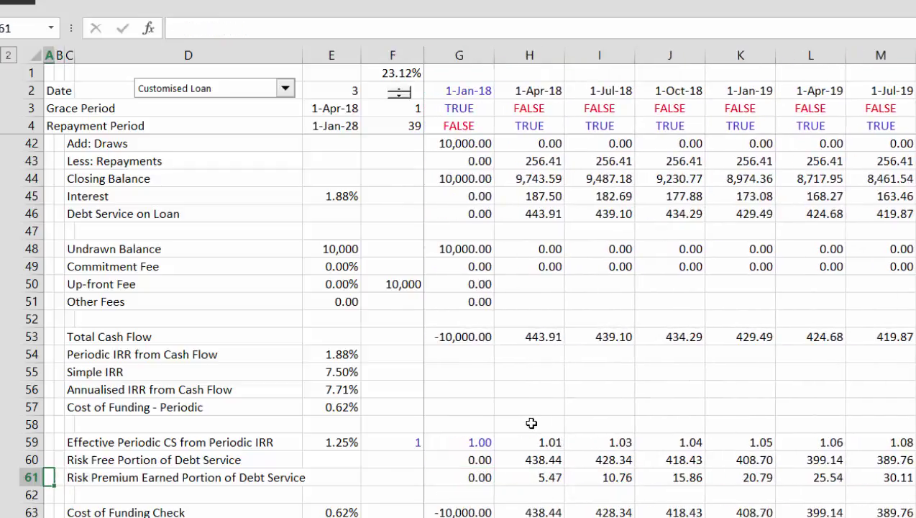
{"action": "key", "text": "Down"}
{"action": "key", "text": "Down"}
{"action": "key", "text": "Down"}
{"action": "key", "text": "Down"}
{"action": "key", "text": "Down"}
{"action": "key", "text": "Down"}
{"action": "key", "text": "Down"}
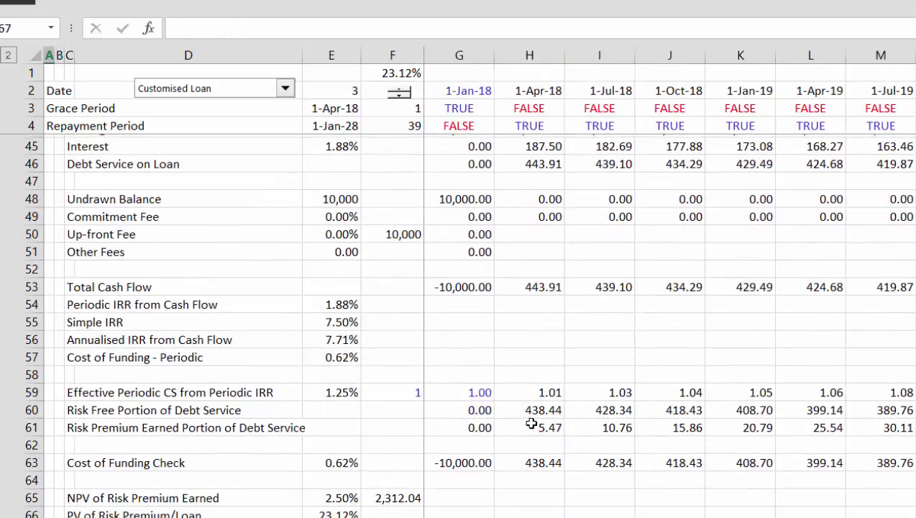
{"action": "key", "text": "Up"}
{"action": "key", "text": "Up"}
{"action": "key", "text": "Up"}
{"action": "key", "text": "Up"}
{"action": "key", "text": "Up"}
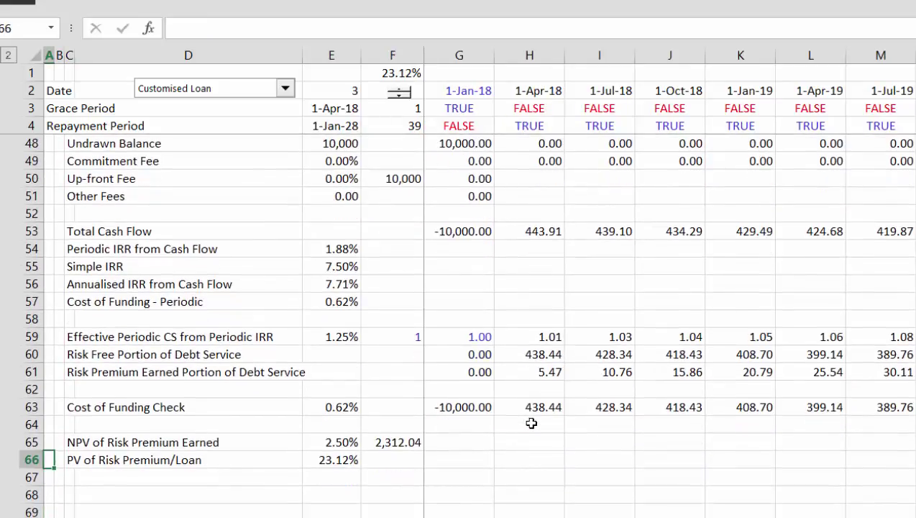
{"action": "key", "text": "Right"}
{"action": "key", "text": "Right"}
{"action": "key", "text": "Right"}
{"action": "key", "text": "Right"}
{"action": "key", "text": "Right"}
{"action": "key", "text": "Right"}
{"action": "key", "text": "Right"}
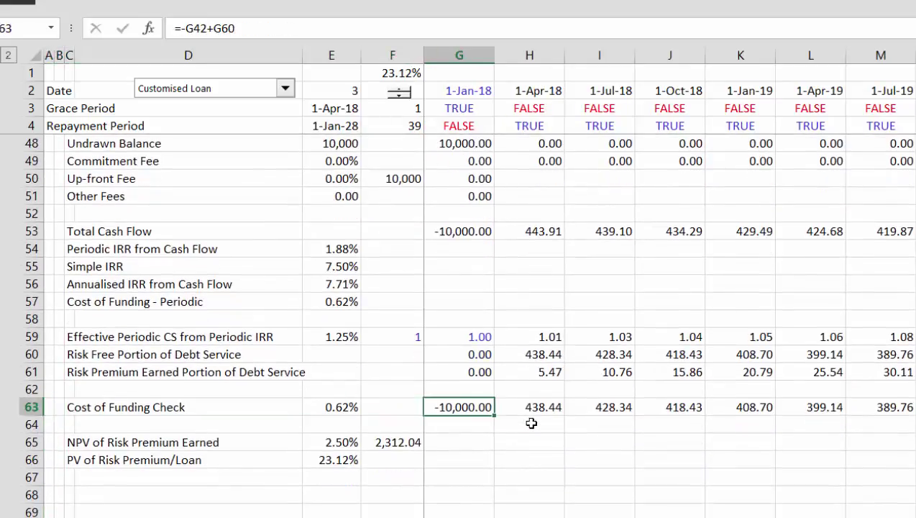
{"action": "key", "text": "Up"}
{"action": "key", "text": "Up"}
{"action": "key", "text": "Up"}
{"action": "key", "text": "Down"}
{"action": "key", "text": "Down"}
{"action": "key", "text": "Down"}
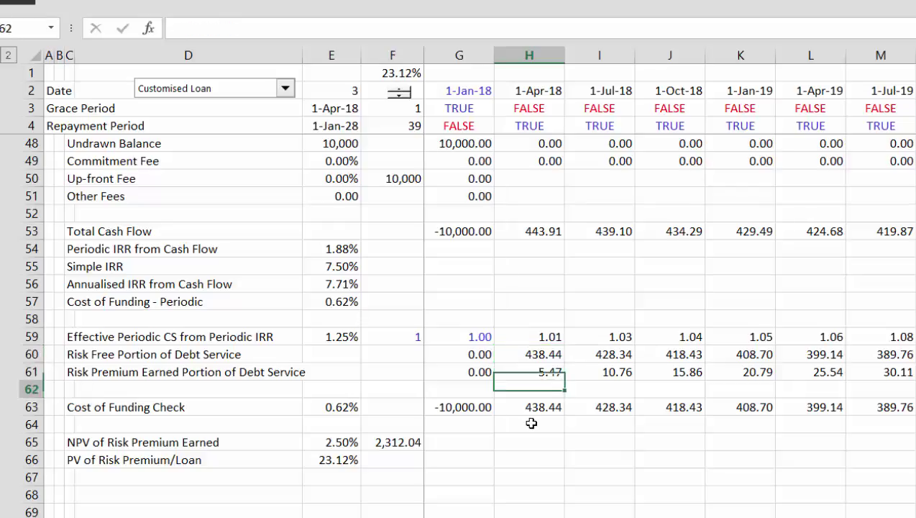
{"action": "key", "text": "Left"}
{"action": "key", "text": "Left"}
{"action": "key", "text": "Left"}
{"action": "key", "text": "Up"}
{"action": "key", "text": "Up"}
{"action": "key", "text": "Up"}
{"action": "key", "text": "Up"}
{"action": "key", "text": "Up"}
{"action": "key", "text": "Up"}
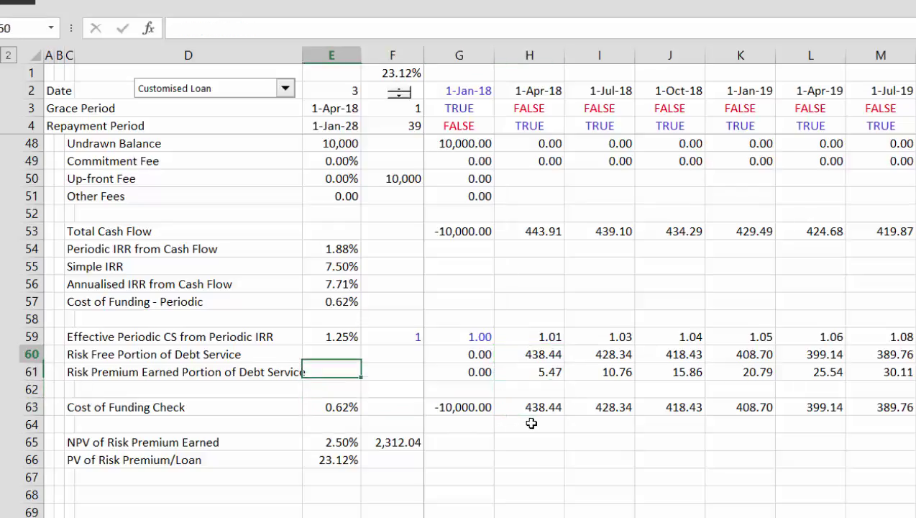
{"action": "key", "text": "Down"}
{"action": "key", "text": "Down"}
{"action": "key", "text": "Down"}
{"action": "key", "text": "Down"}
{"action": "key", "text": "Down"}
{"action": "key", "text": "Down"}
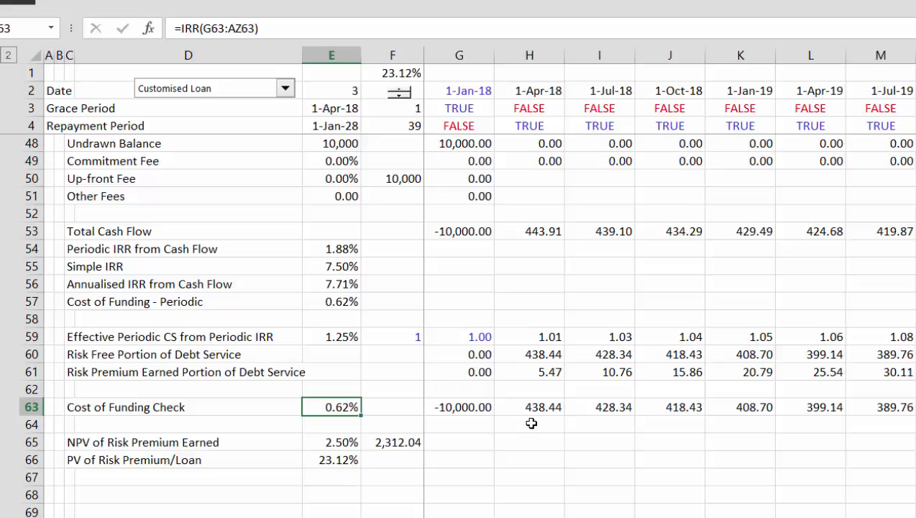
{"action": "key", "text": "Down"}
{"action": "key", "text": "Down"}
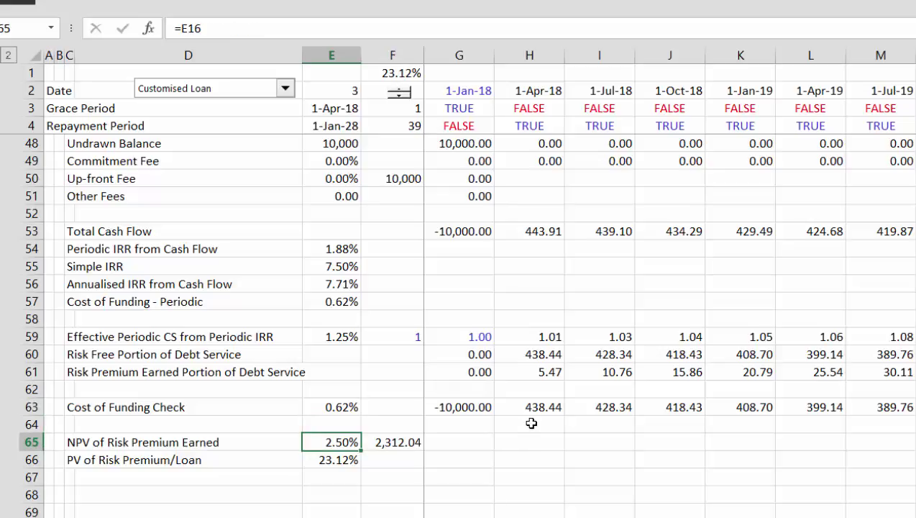
{"action": "key", "text": "Right"}
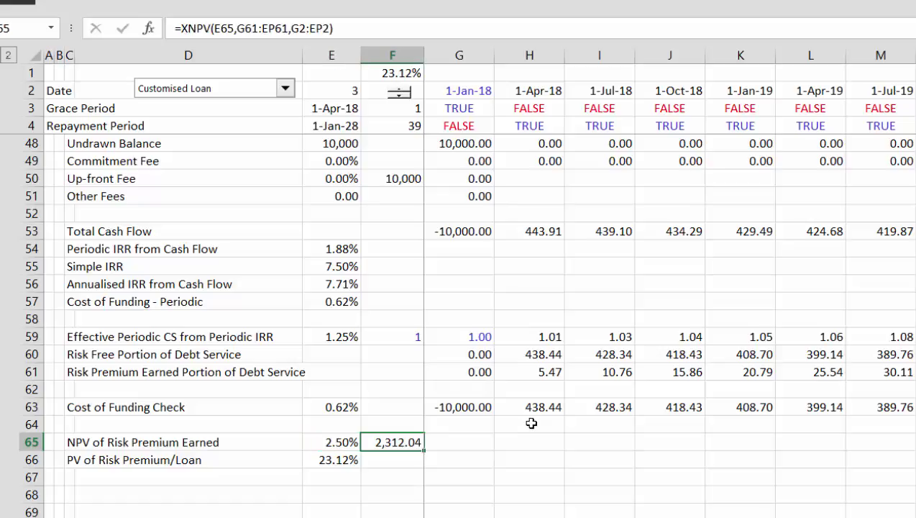
{"action": "key", "text": "Left"}
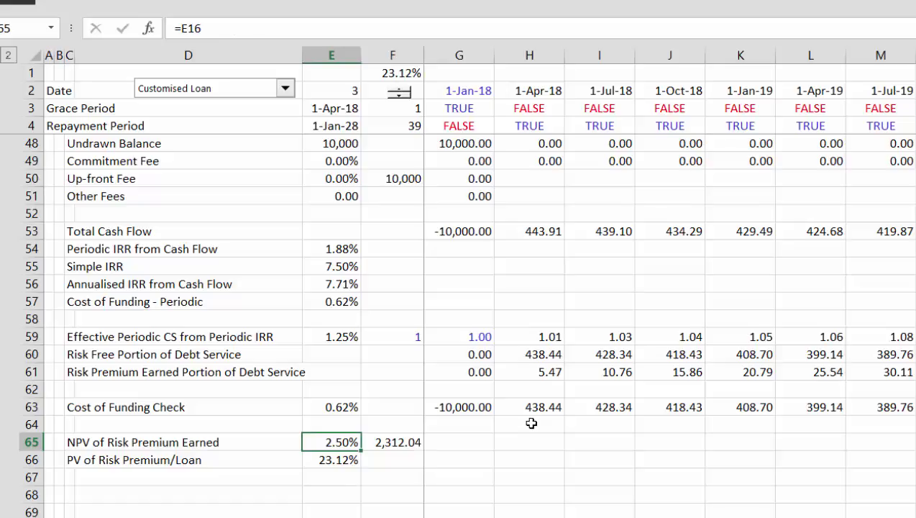
{"action": "key", "text": "Right"}
{"action": "key", "text": "Down"}
{"action": "key", "text": "Left"}
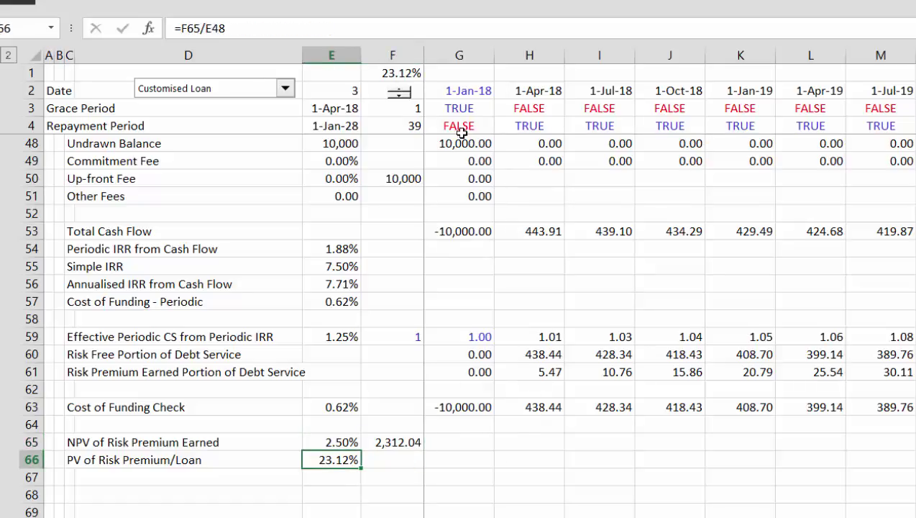
{"action": "left_click", "coordinate": [399, 93]}
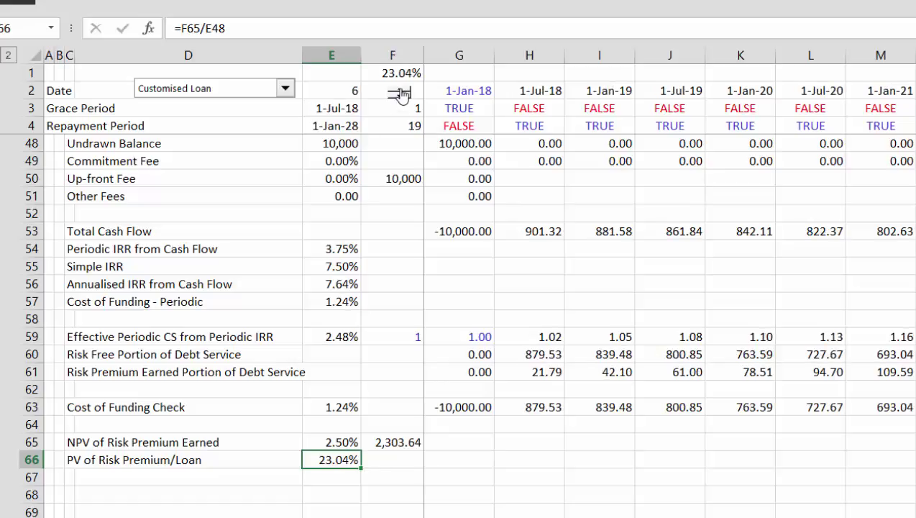
{"action": "left_click", "coordinate": [399, 92]}
{"action": "left_click", "coordinate": [399, 92]}
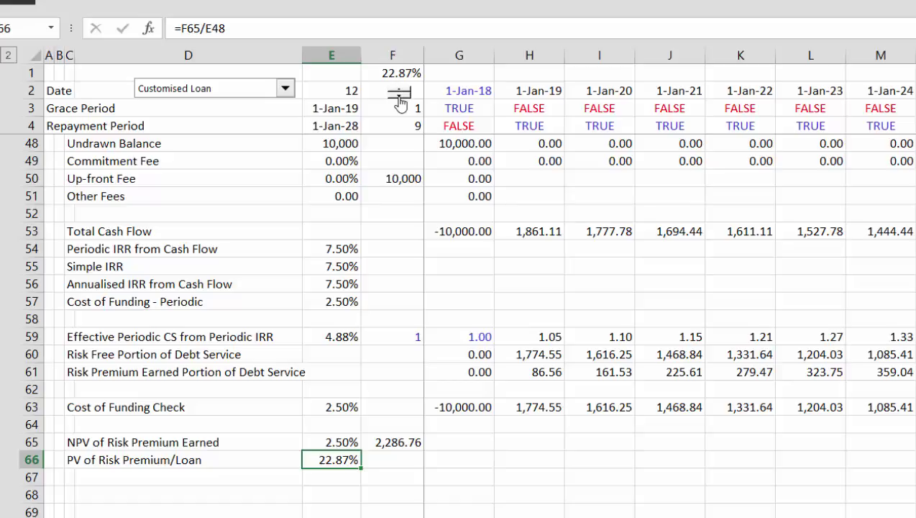
{"action": "left_click", "coordinate": [399, 95]}
{"action": "left_click", "coordinate": [399, 95]}
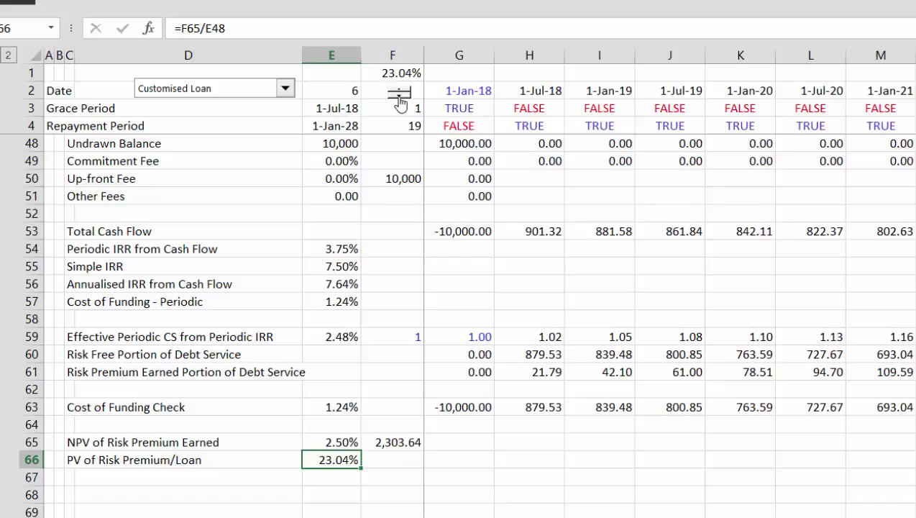
{"action": "left_click", "coordinate": [399, 95]}
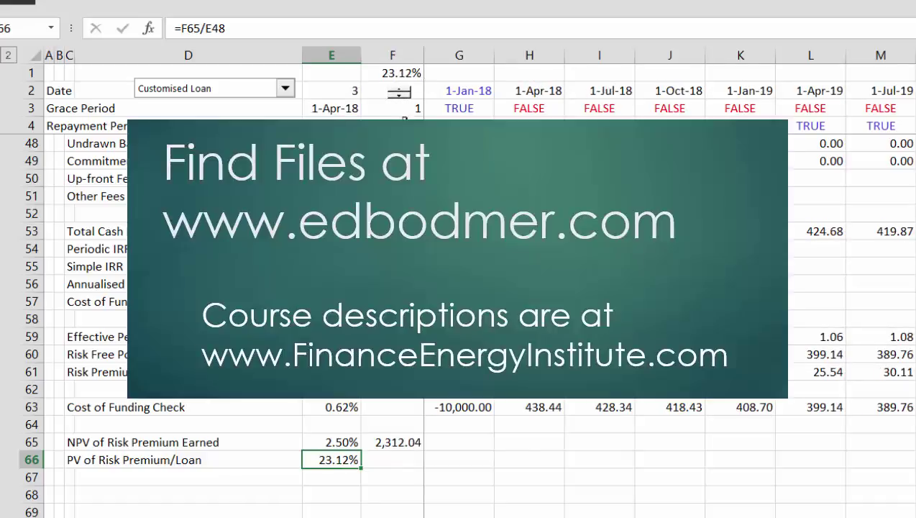
{"action": "left_click", "coordinate": [401, 68]}
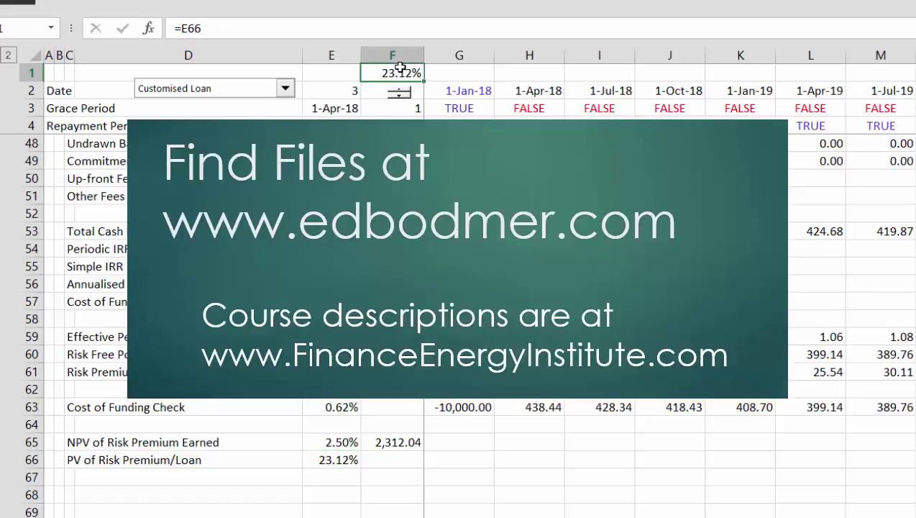
{"action": "key", "text": "Down"}
{"action": "key", "text": "Left"}
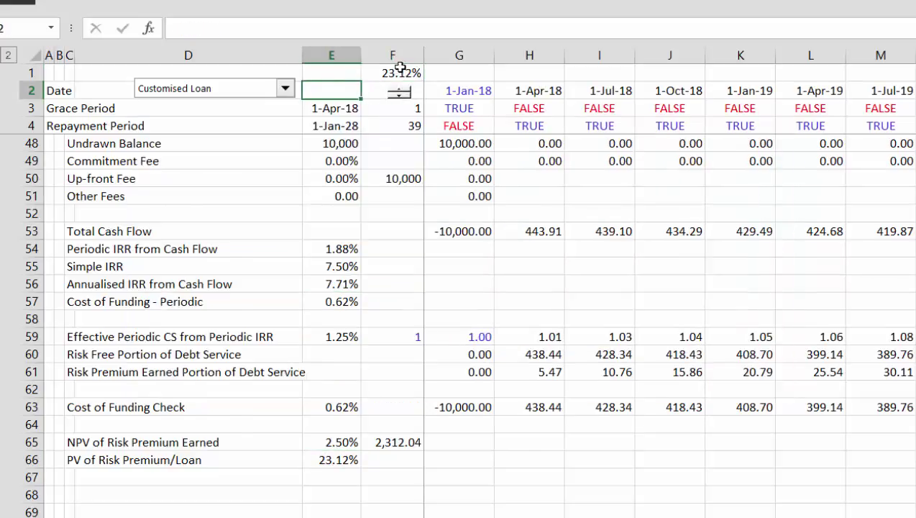
- Cut the period spinner beside E2 out of the sheet
{"action": "left_click", "coordinate": [399, 92], "text": "ctrl"}
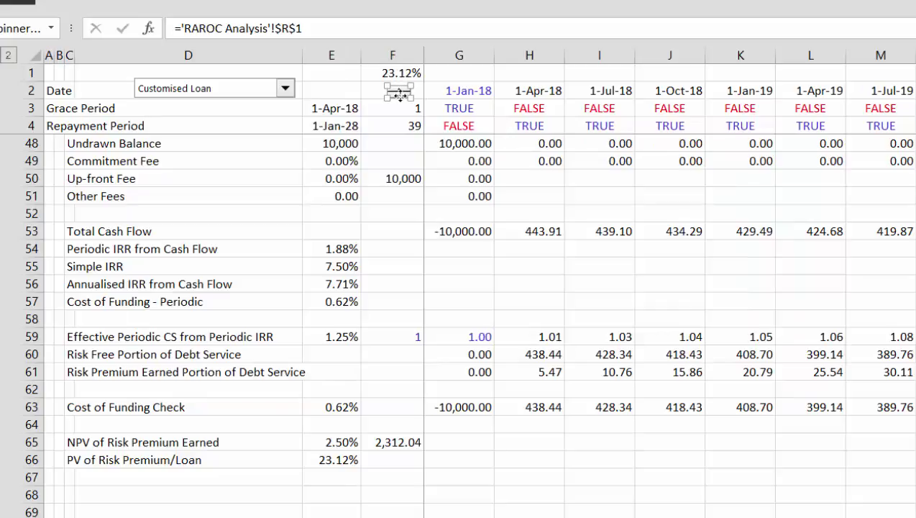
{"action": "right_click", "coordinate": [400, 94]}
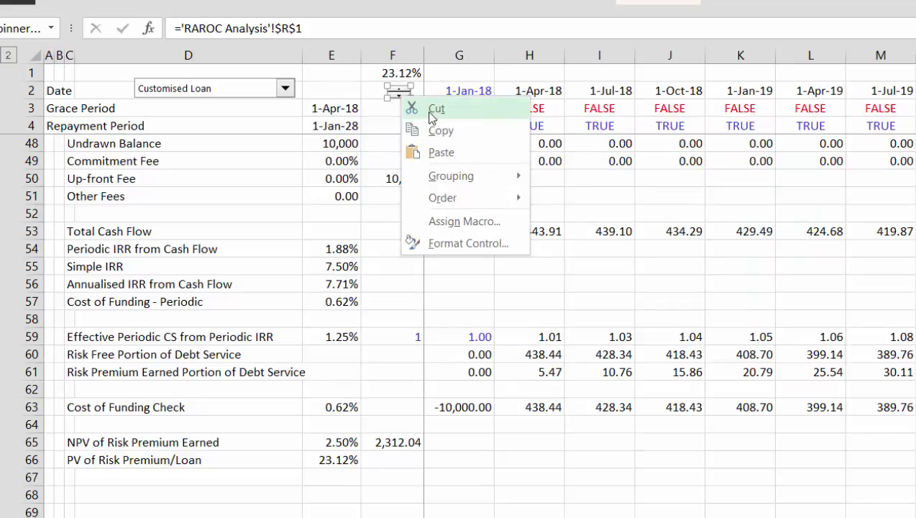
{"action": "left_click", "coordinate": [432, 111]}
- Clear the 23.12% copy from F1 and check the =F65/E48 PV/loan result
{"action": "key", "text": "Left"}
{"action": "key", "text": "Left"}
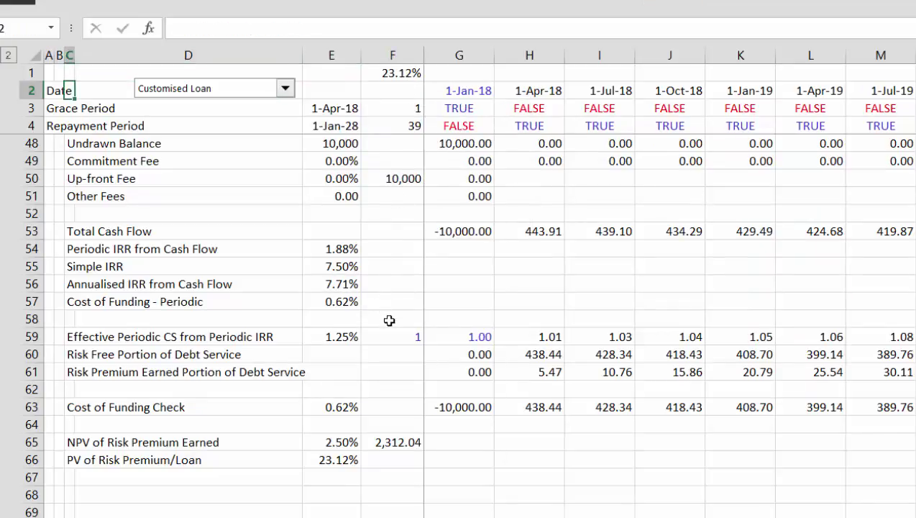
{"action": "key", "text": "Up"}
{"action": "key", "text": "Right"}
{"action": "key", "text": "Right"}
{"action": "key", "text": "Right"}
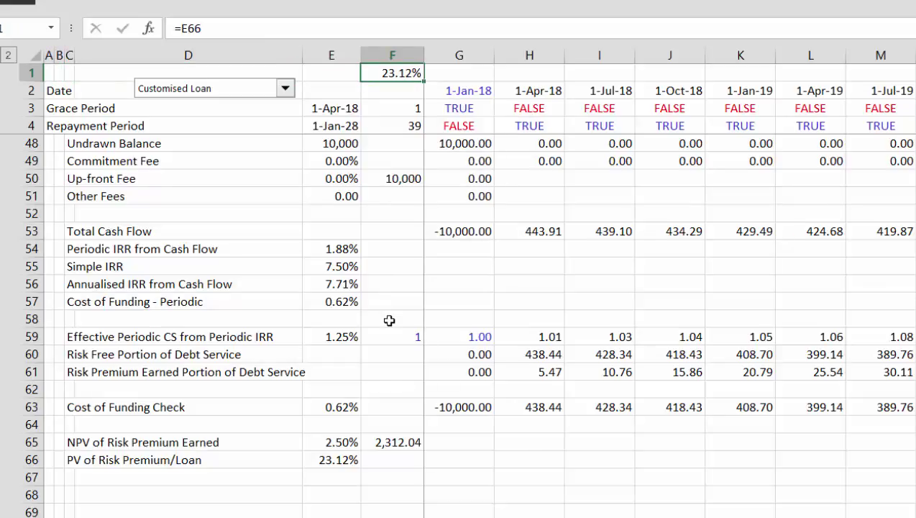
{"action": "key", "text": "Delete"}
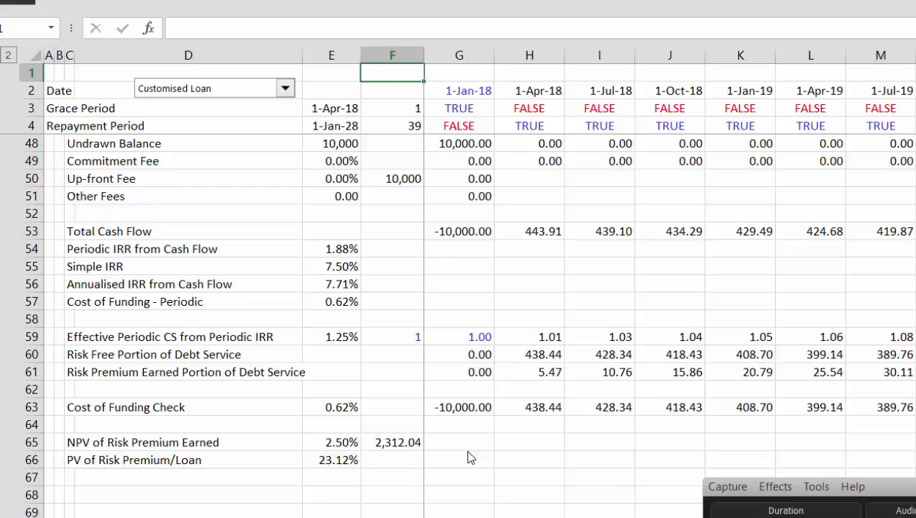
{"action": "left_click", "coordinate": [332, 459]}
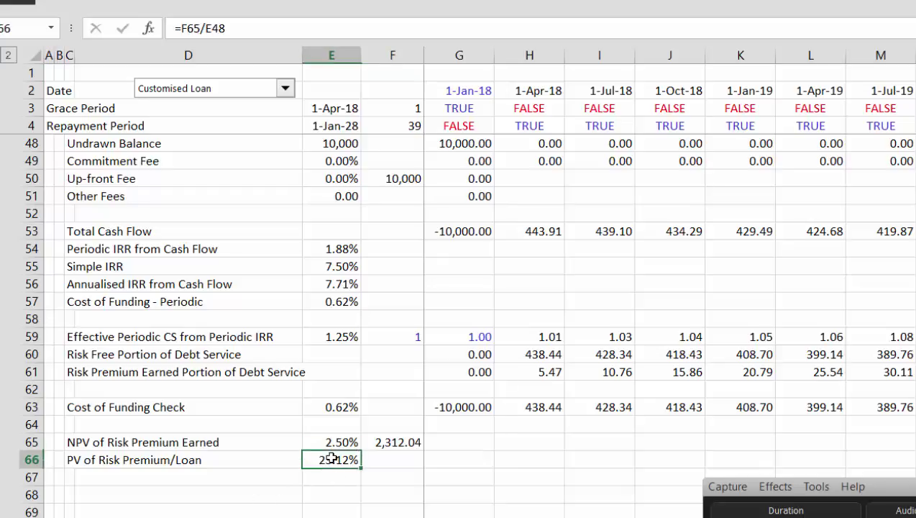
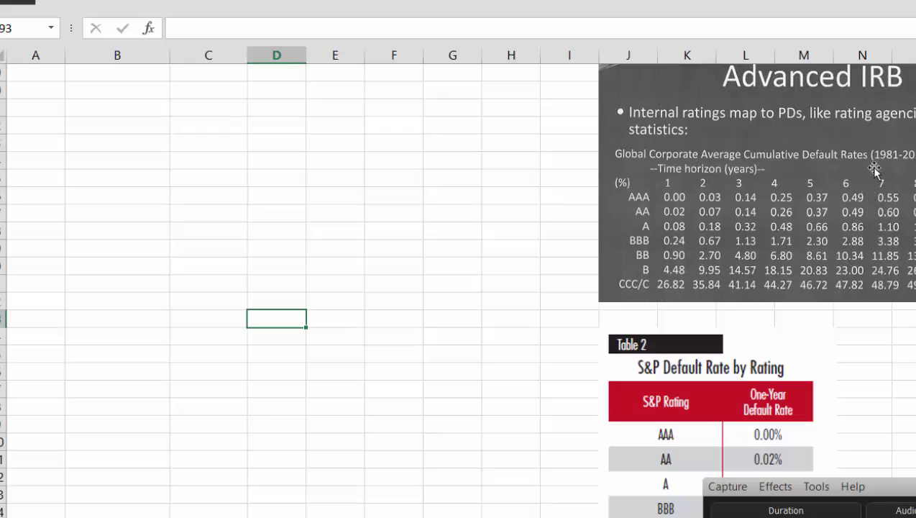
- Page through the RAROC loan and bond-rating FFO/Interest sheets to the industry weighting sheet
{"action": "left_click", "coordinate": [362, 265]}
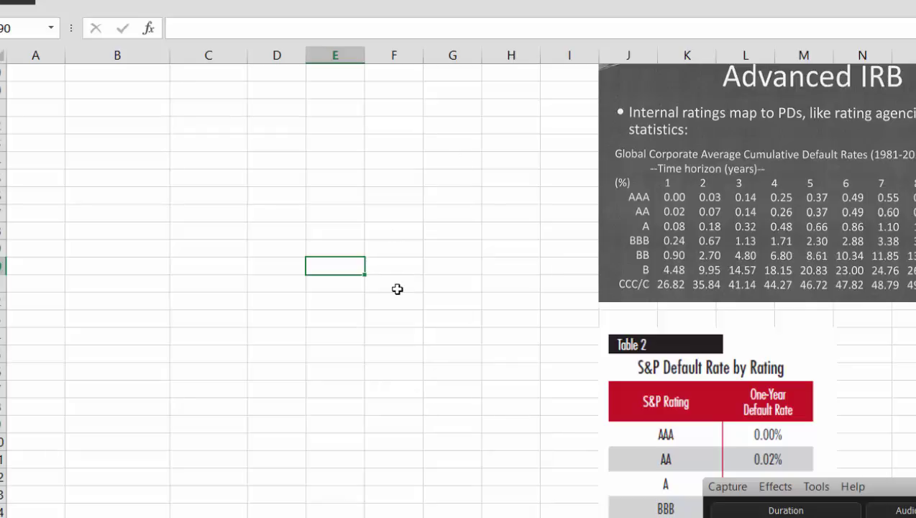
{"action": "key", "text": "ctrl+Page_Down"}
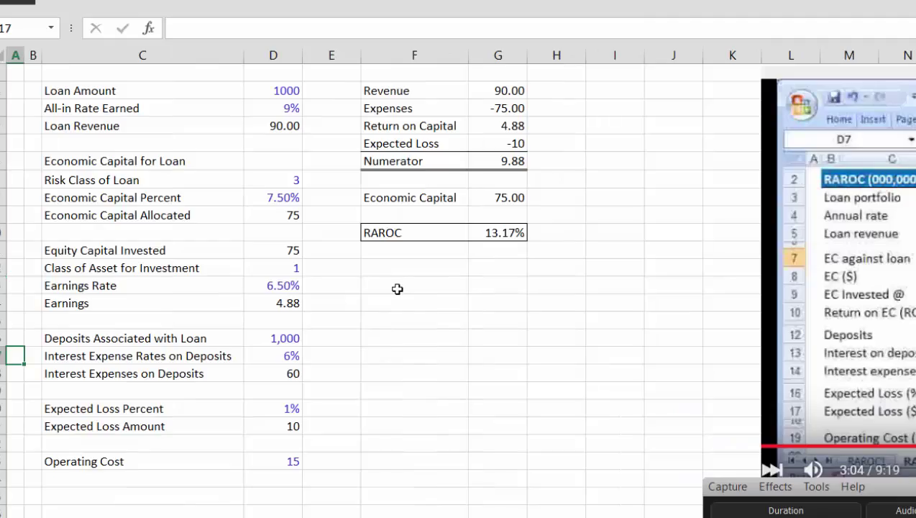
{"action": "key", "text": "ctrl+Page_Down"}
{"action": "key", "text": "ctrl+Page_Down"}
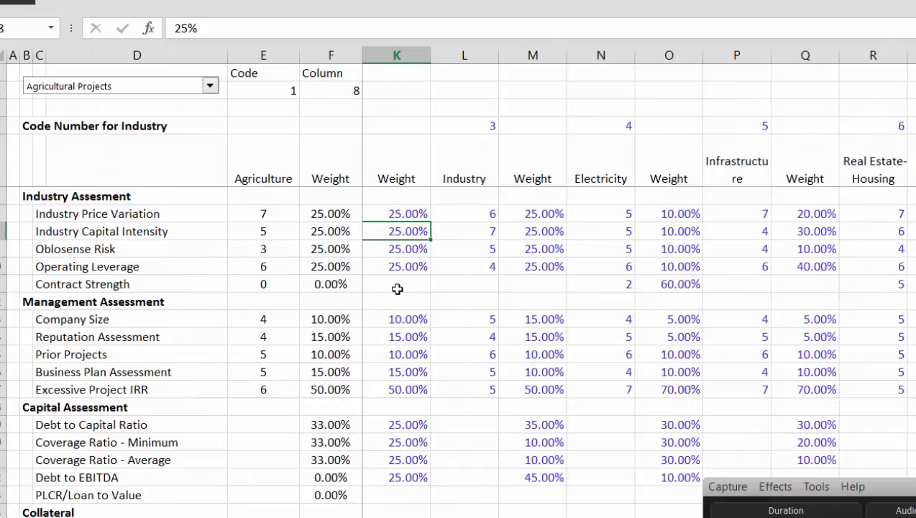
{"action": "key", "text": "ctrl+Page_Down"}
{"action": "key", "text": "ctrl+Page_Down"}
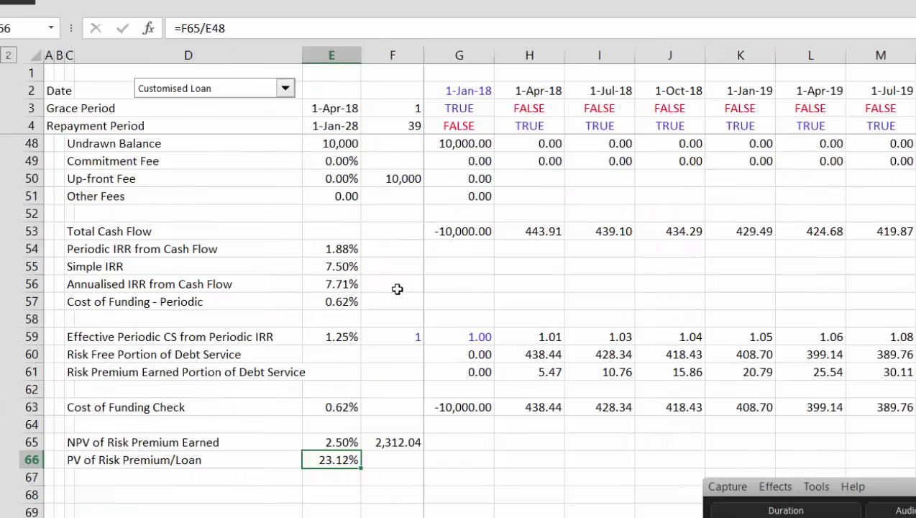